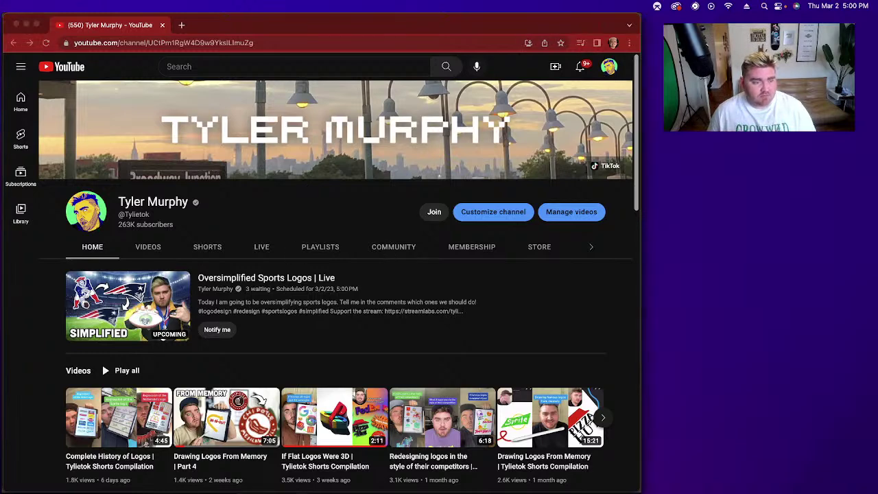
Step: Open the channel's Community posts and examine the poll asking what to do on tomorrow's live
left_click(393, 251)
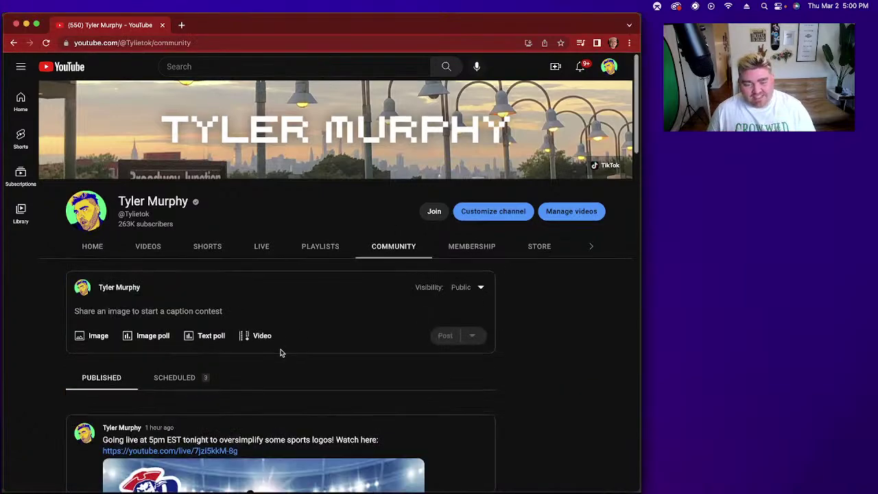
scroll(281, 352, "down", 10)
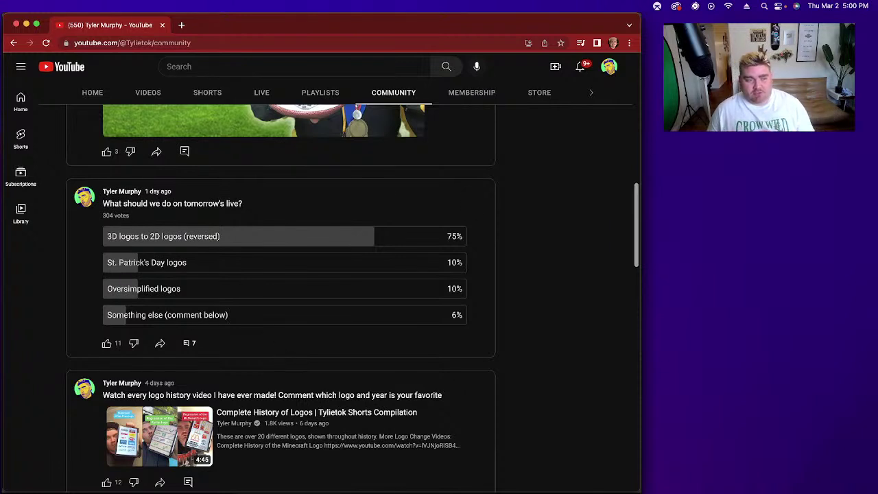
key("super+Tab")
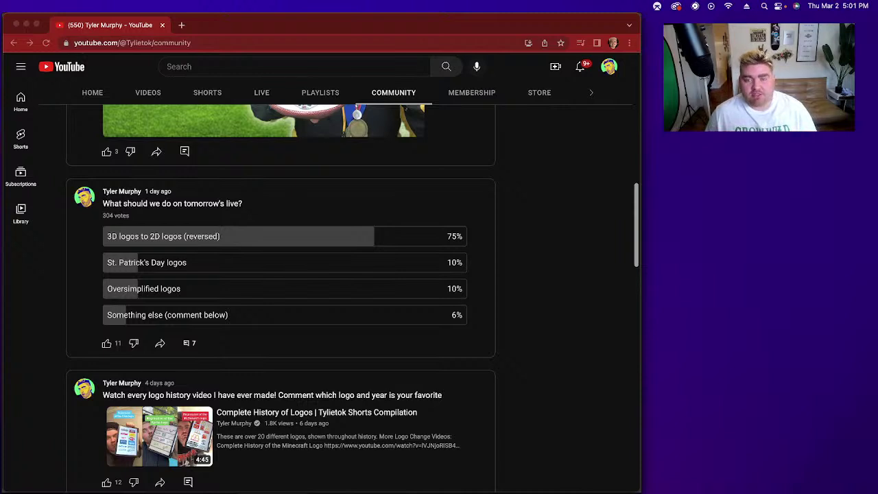
left_click(107, 237)
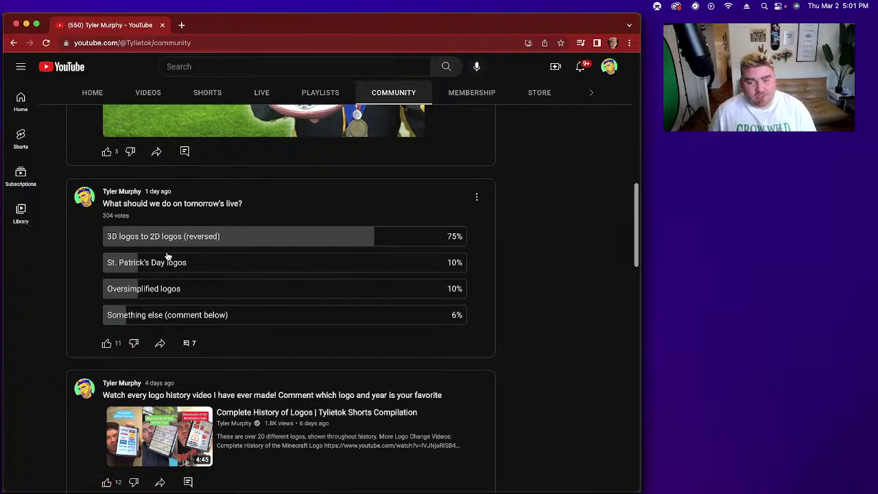
Step: Review the older community posts and live-topic polls, going back to the one offering Christmas/Holiday Logo Redesigns
scroll(250, 307, "down", 20)
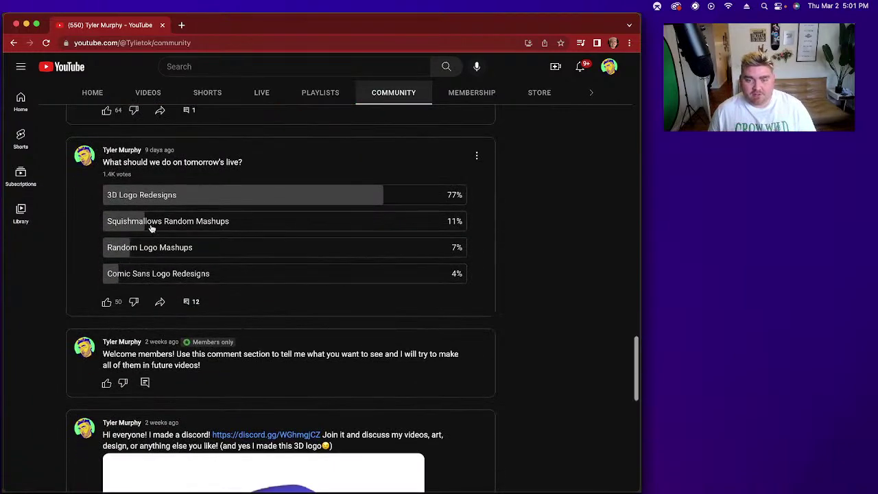
scroll(204, 264, "down", 6)
scroll(204, 264, "down", 10)
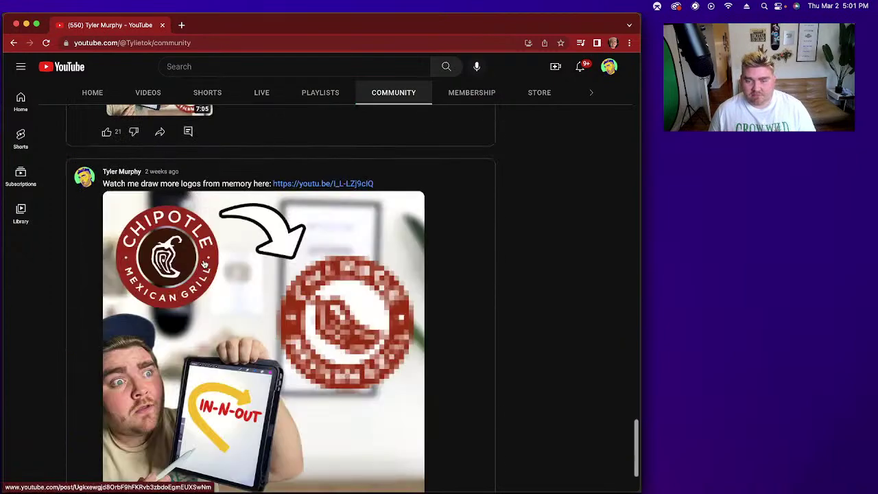
scroll(204, 264, "down", 12)
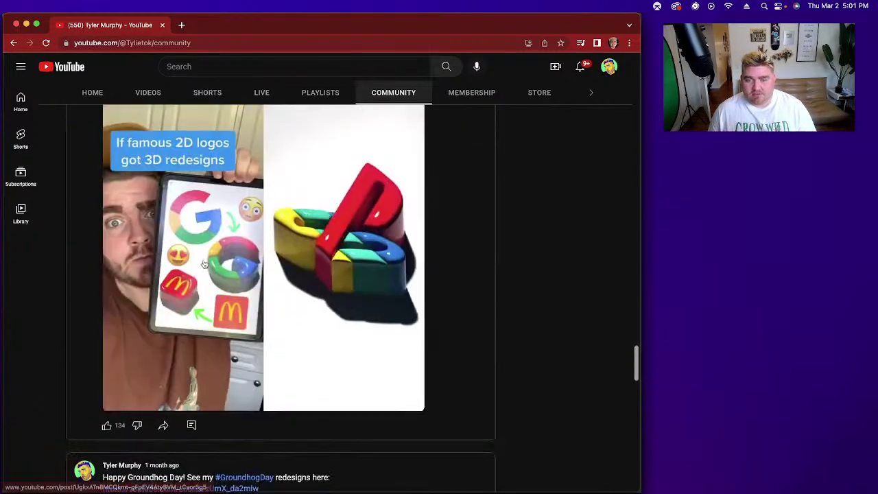
scroll(204, 264, "down", 12)
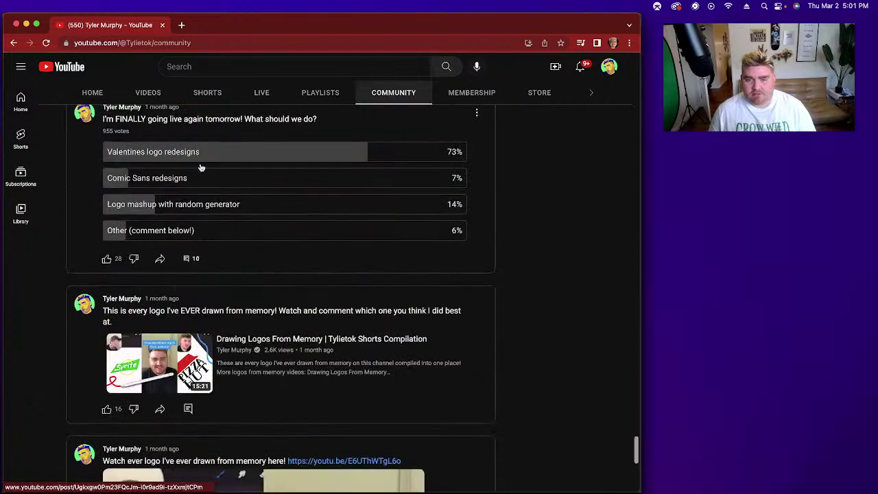
scroll(220, 243, "down", 5)
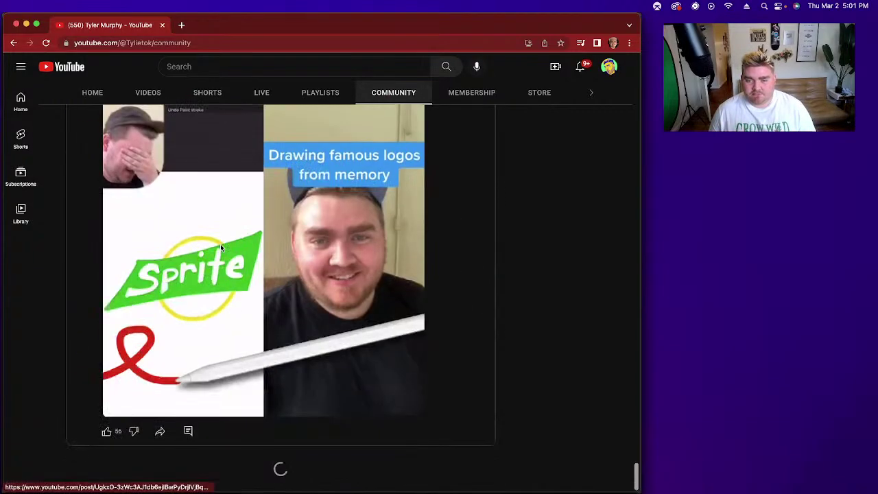
scroll(186, 302, "down", 10)
scroll(185, 302, "down", 15)
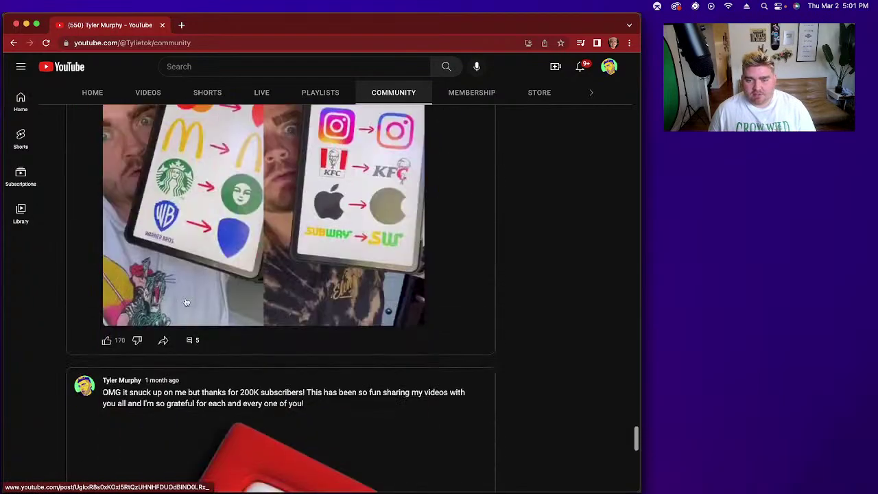
scroll(185, 302, "down", 15)
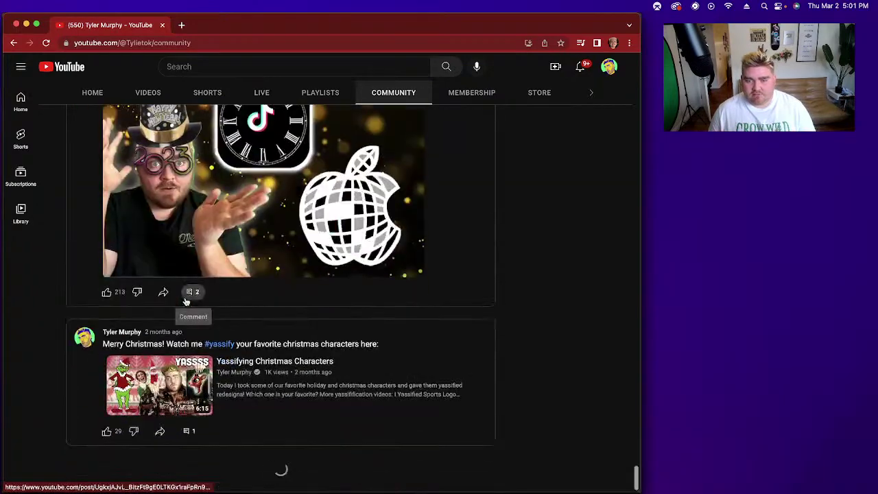
scroll(186, 302, "down", 15)
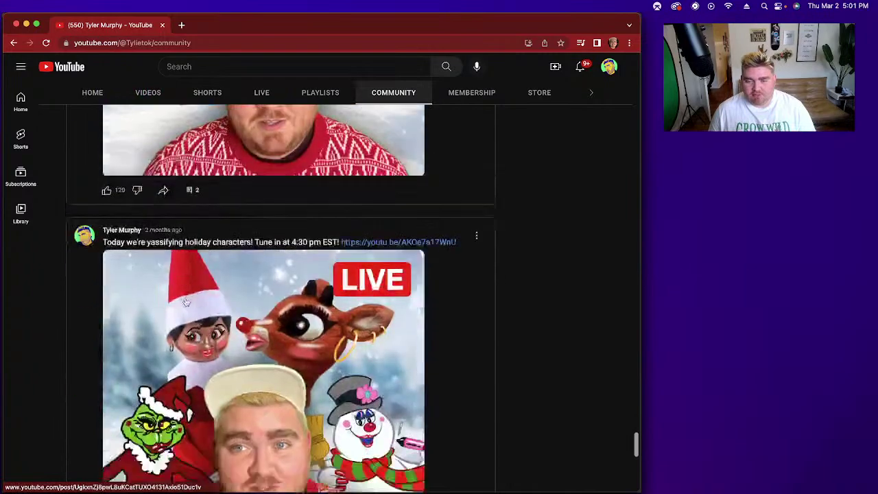
scroll(185, 302, "down", 15)
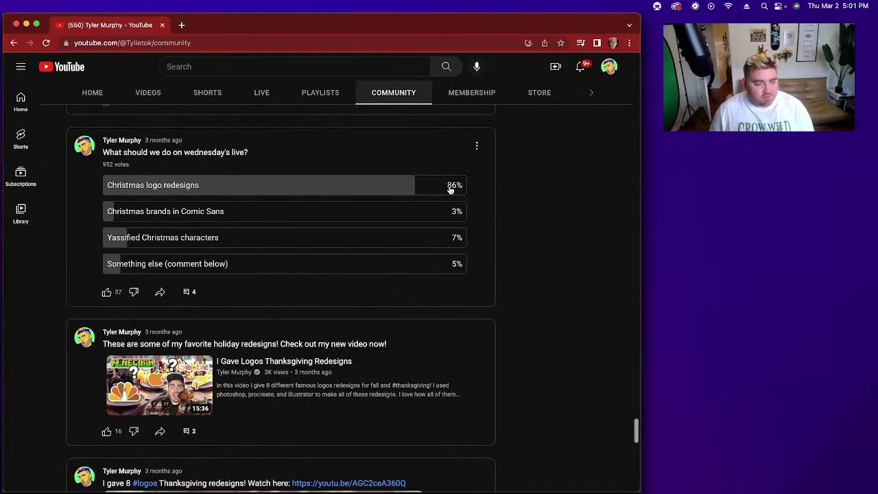
scroll(301, 260, "down", 10)
scroll(225, 259, "down", 8)
scroll(210, 213, "up", 3)
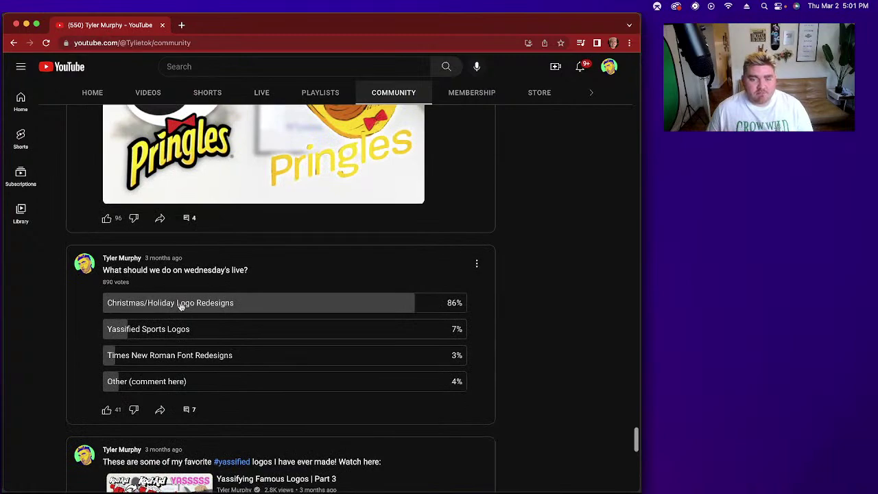
Step: Return to the newest live-topic poll and highlight its St. Patrick's Day, Oversimplified, and 3D logos to 2D logos options in turn
left_click_drag(636, 436, 635, 68)
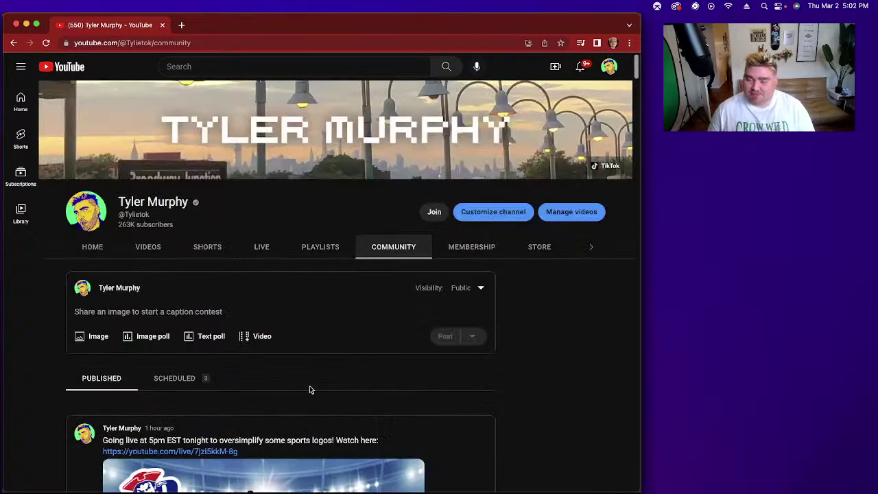
scroll(312, 387, "down", 10)
scroll(600, 327, "up", 3)
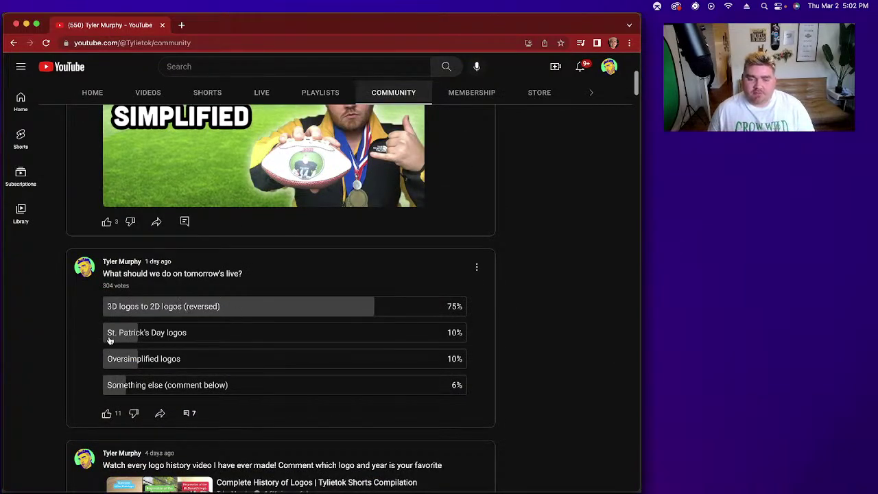
left_click_drag(109, 340, 199, 337)
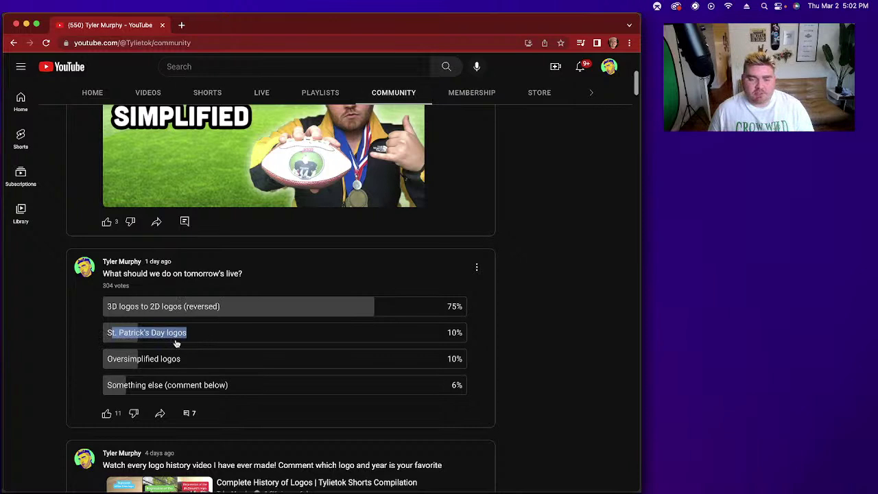
left_click(172, 340)
left_click_drag(111, 361, 187, 364)
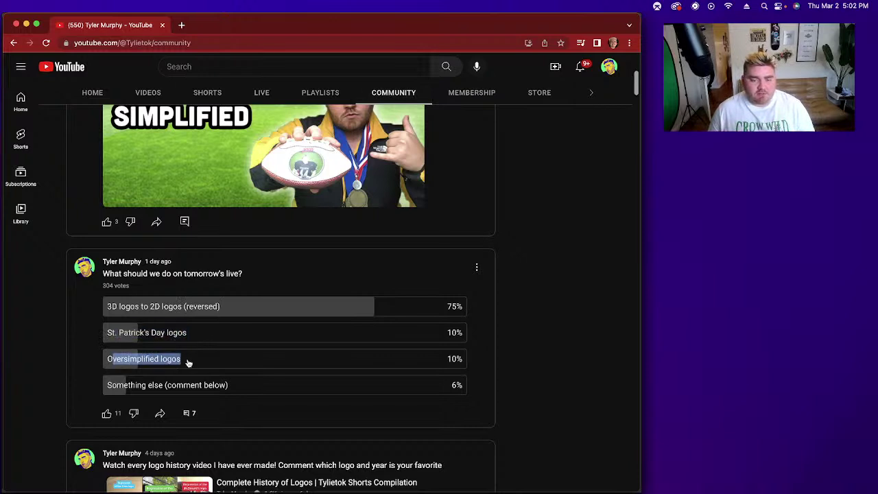
left_click(190, 340)
left_click_drag(227, 307, 106, 308)
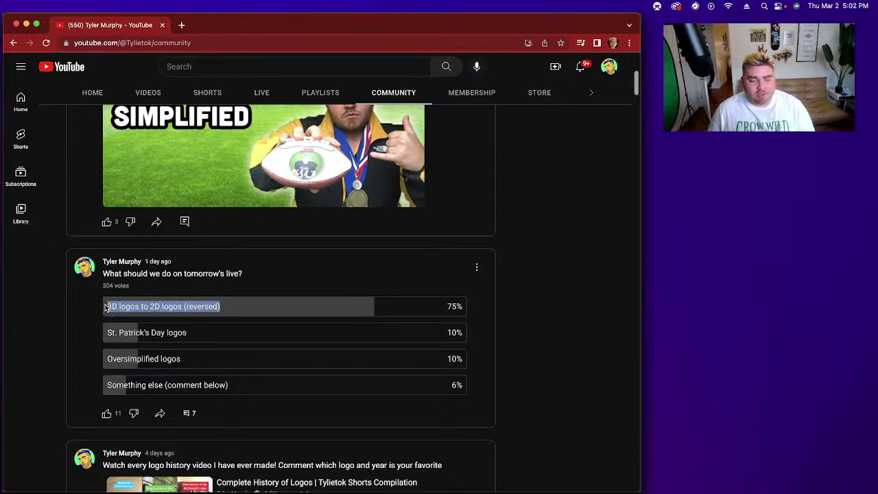
left_click(152, 310)
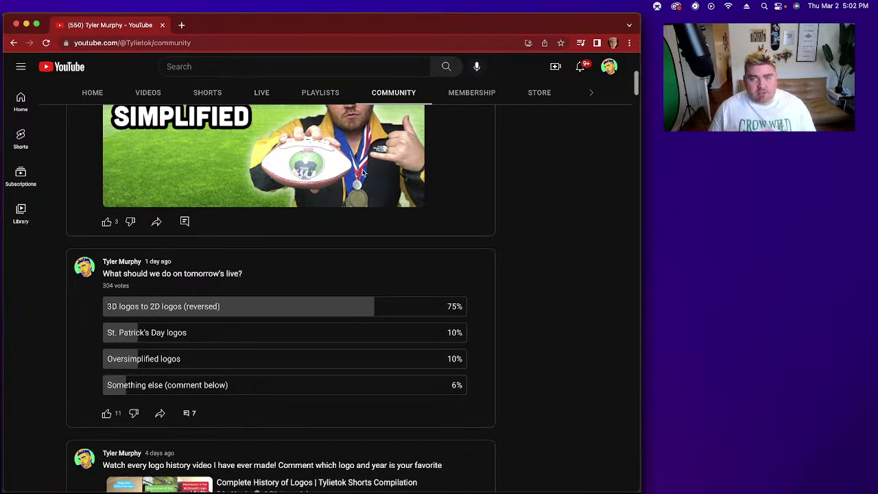
Step: Search Google Images for "famous logos" in a new tab and preview the Éire Graphic Design collage of 101 logos
left_click(184, 27)
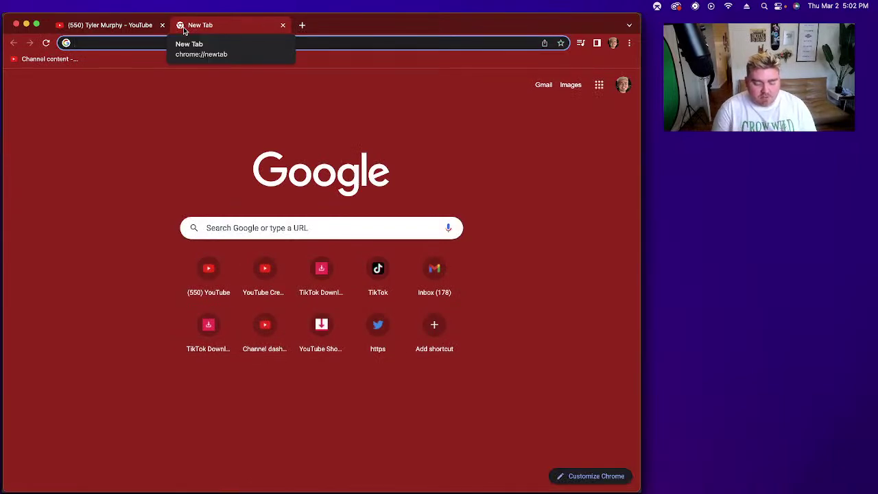
type("famous logos")
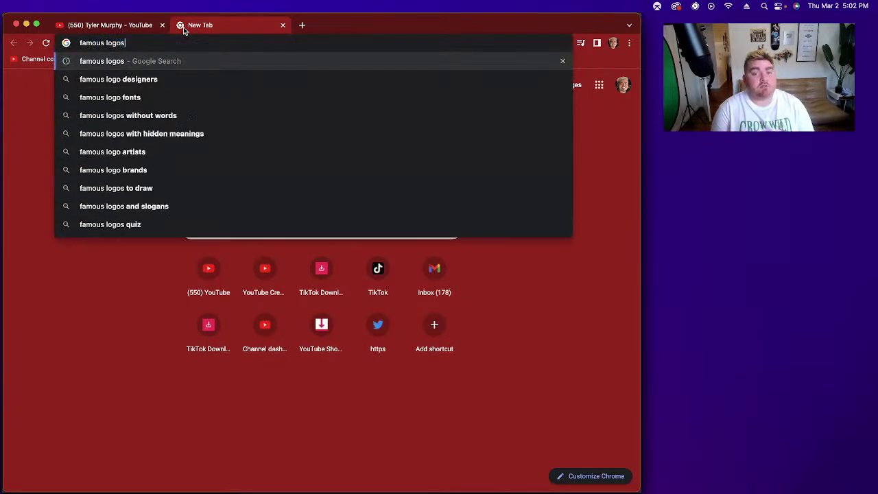
key("Return")
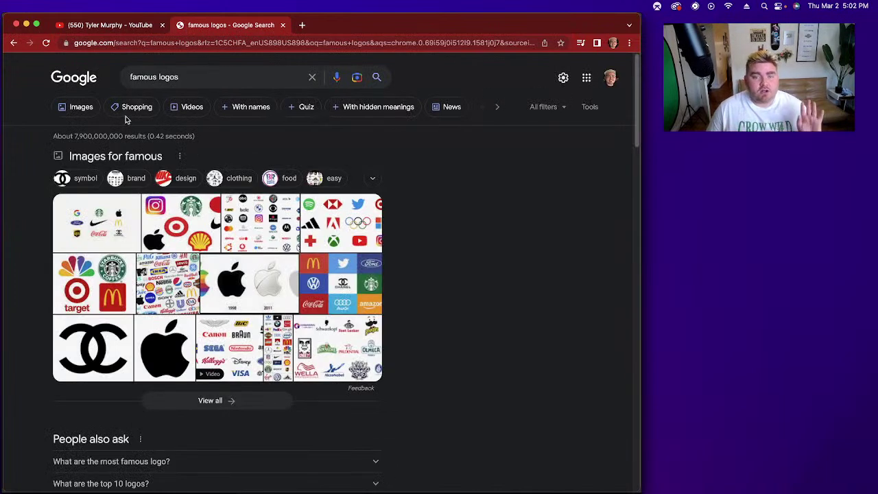
left_click(81, 109)
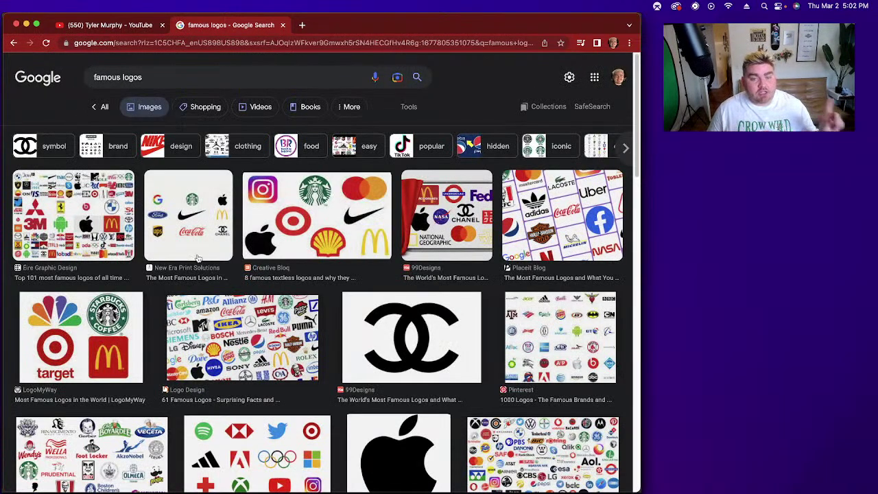
left_click(56, 214)
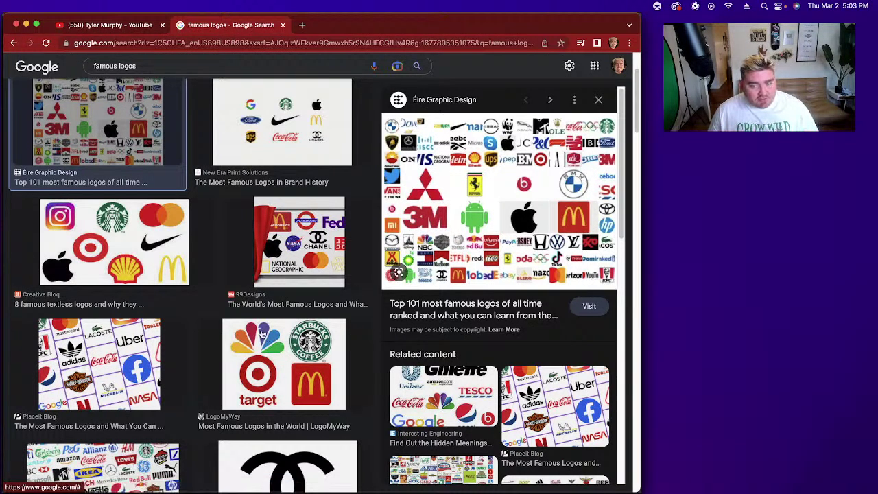
Step: Browse further through the famous logos image results and preview the BBC image with Canon, Sega and Nintendo
scroll(242, 340, "down", 10)
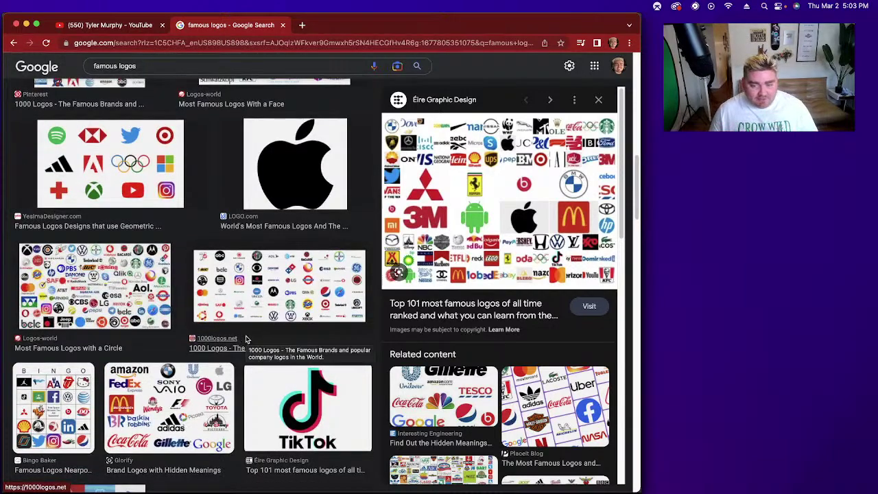
scroll(245, 338, "down", 1)
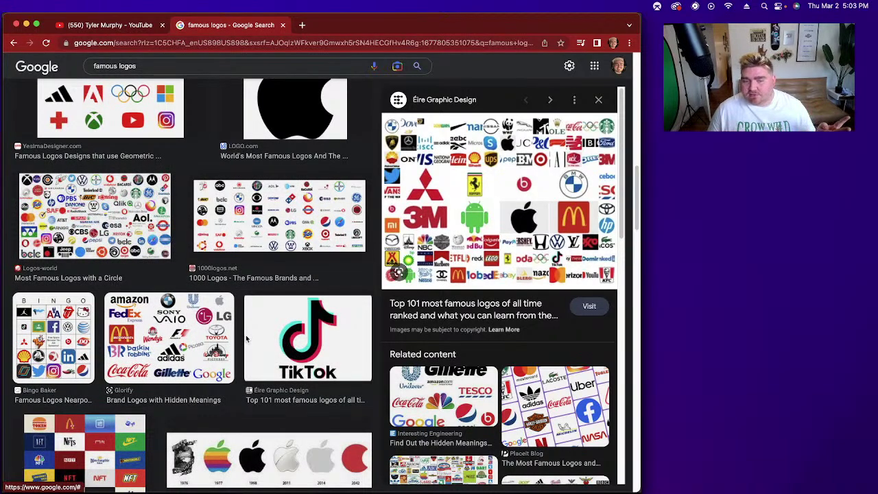
scroll(246, 338, "down", 1)
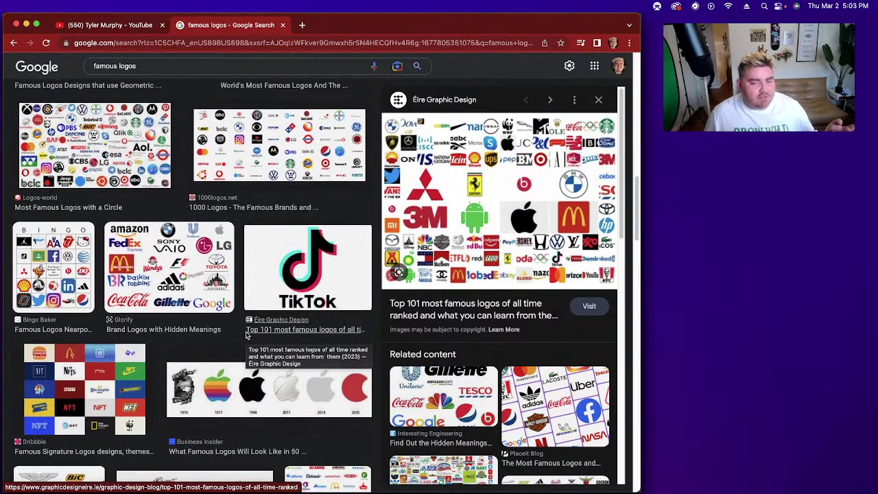
scroll(234, 355, "down", 2)
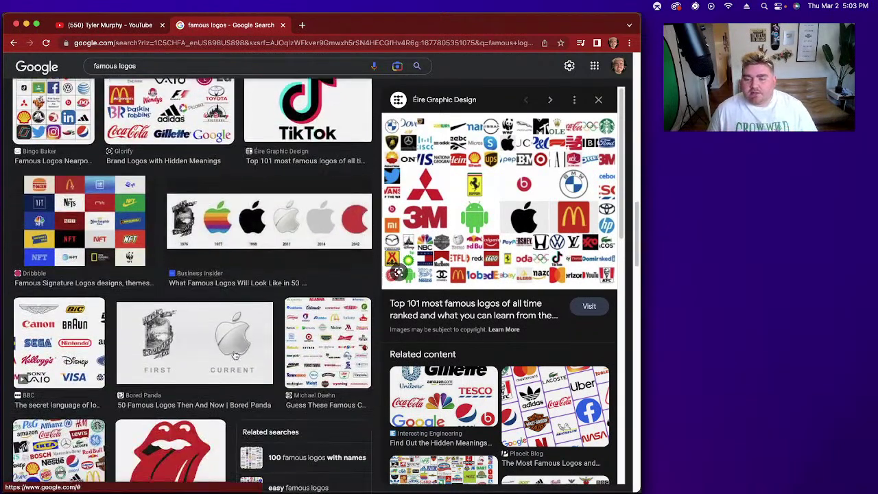
left_click(339, 367)
left_click(47, 358)
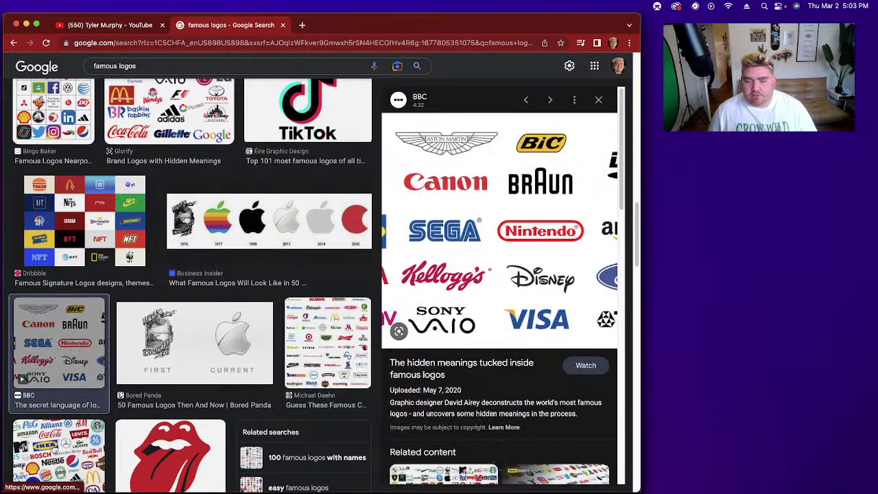
Step: Preview the 61 Famous Logos collage, followed by the related Interesting Engineering and New Era Print Solutions logo images
left_click(55, 446)
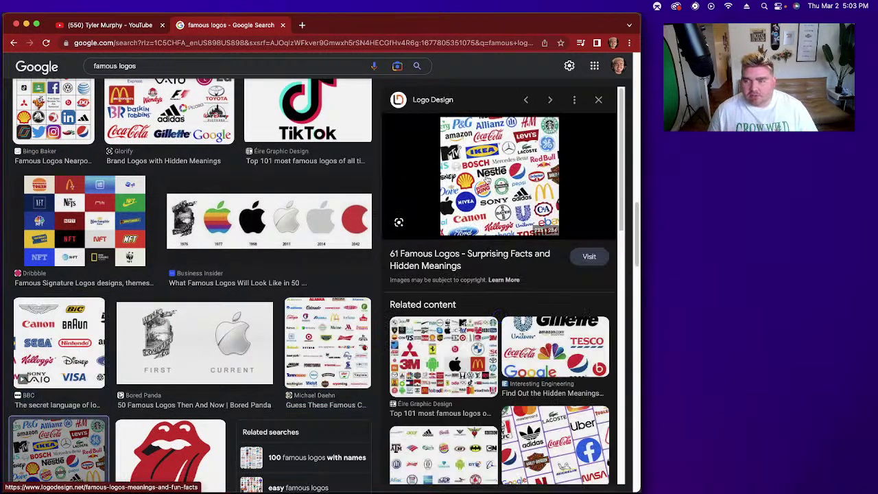
left_click(548, 361)
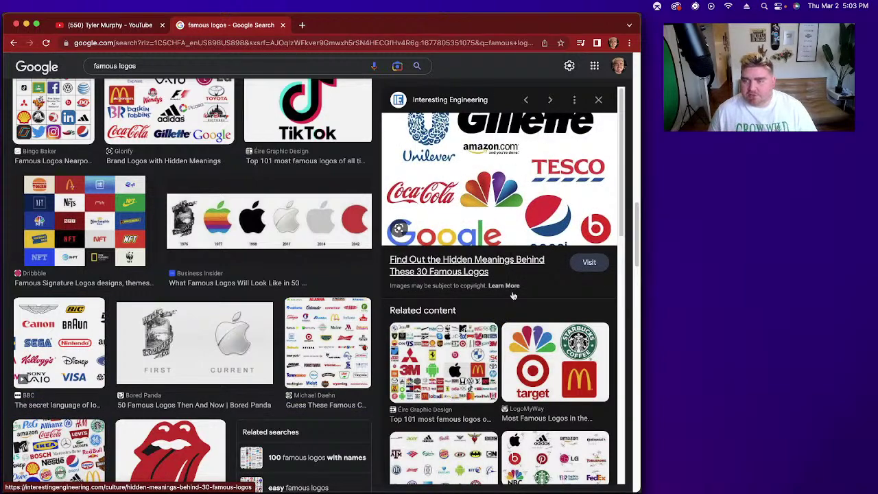
scroll(457, 339, "down", 4)
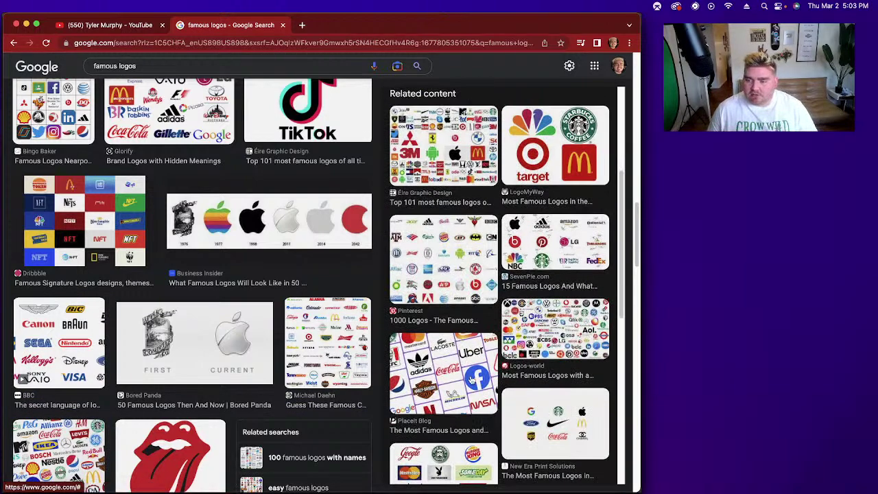
scroll(459, 379, "down", 3)
left_click(568, 225)
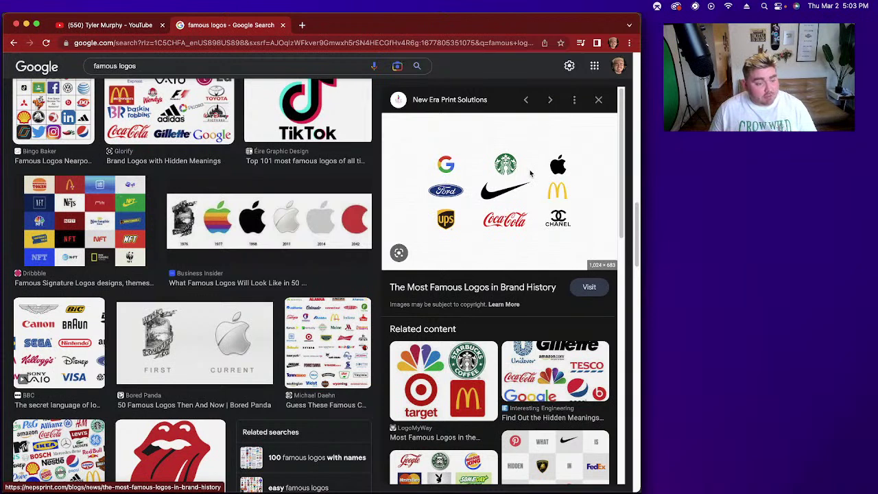
Step: Return to the live-topic poll, highlight its 3D logos to 2D logos (reversed) option, and review the post announcing tonight's oversimplified sports logos live
left_click(109, 25)
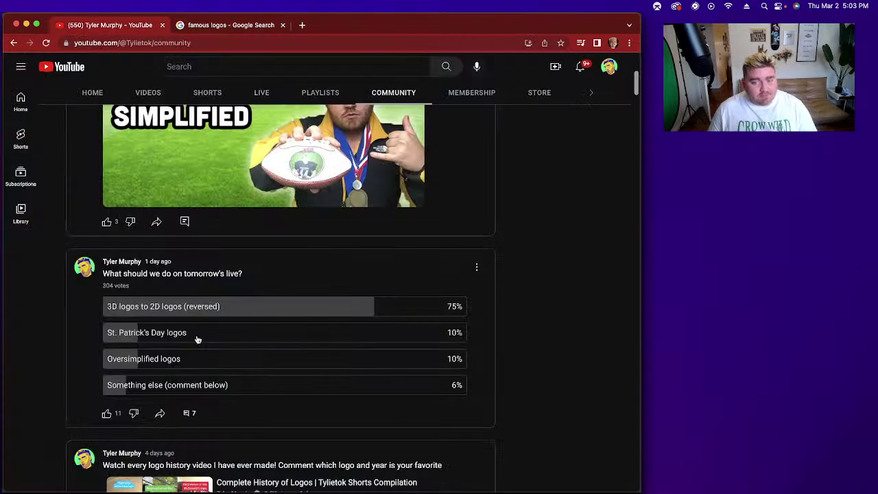
left_click_drag(110, 310, 300, 311)
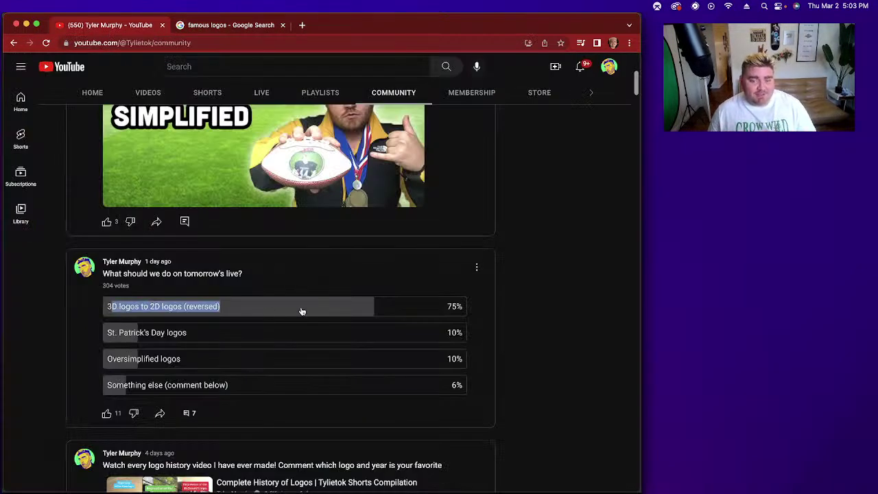
left_click(301, 312)
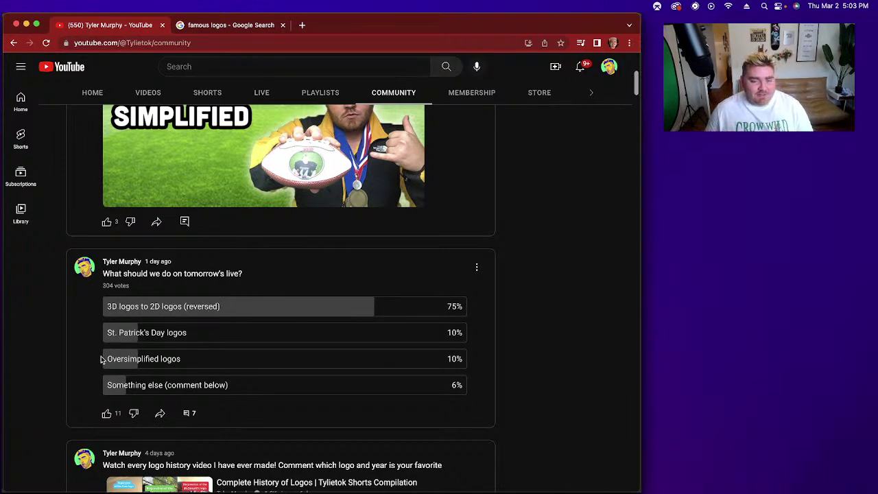
scroll(98, 358, "up", 8)
scroll(178, 378, "down", 3)
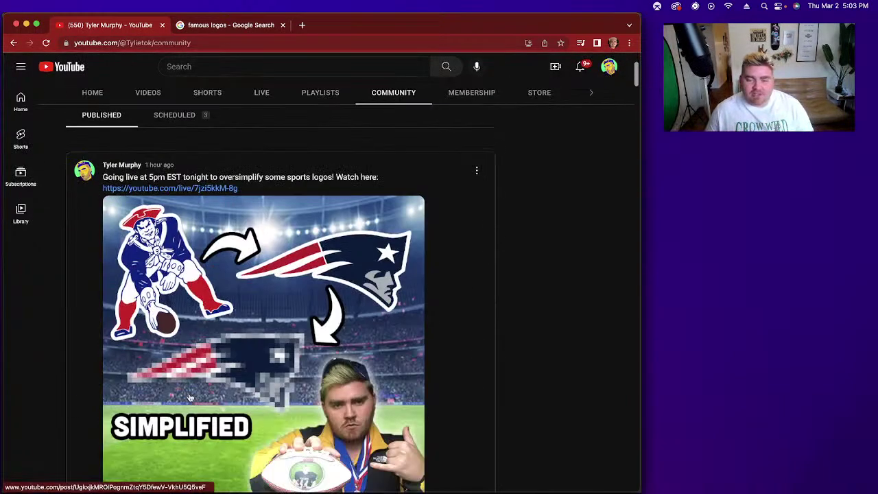
scroll(326, 301, "down", 3)
scroll(314, 306, "up", 1)
scroll(313, 306, "up", 1)
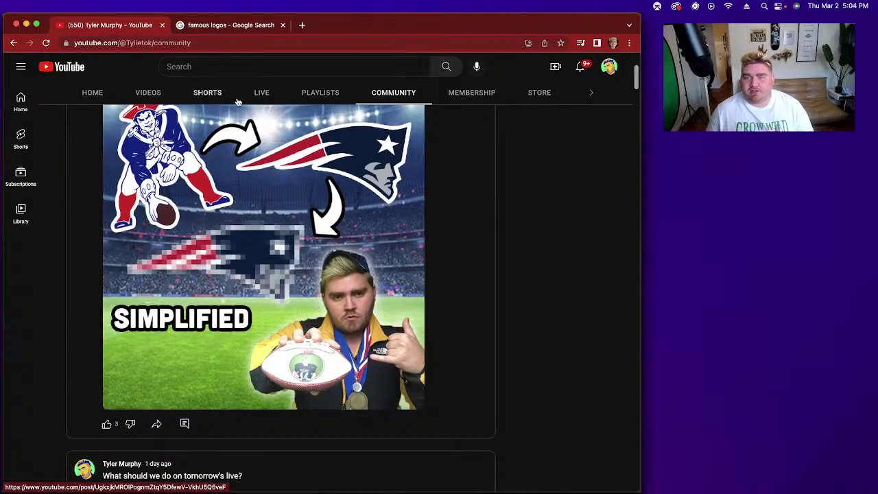
Step: Browse the channel's recently uploaded Shorts for logo redesign videos
left_click(207, 93)
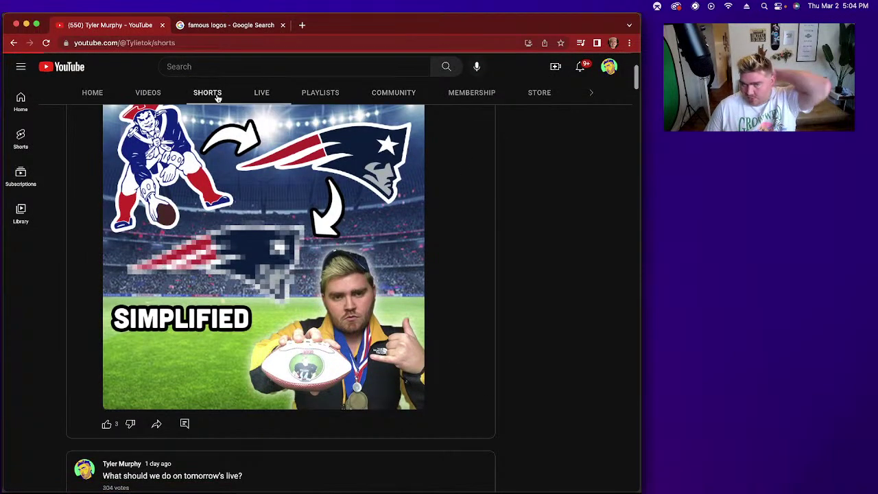
scroll(264, 264, "down", 3)
scroll(265, 264, "down", 10)
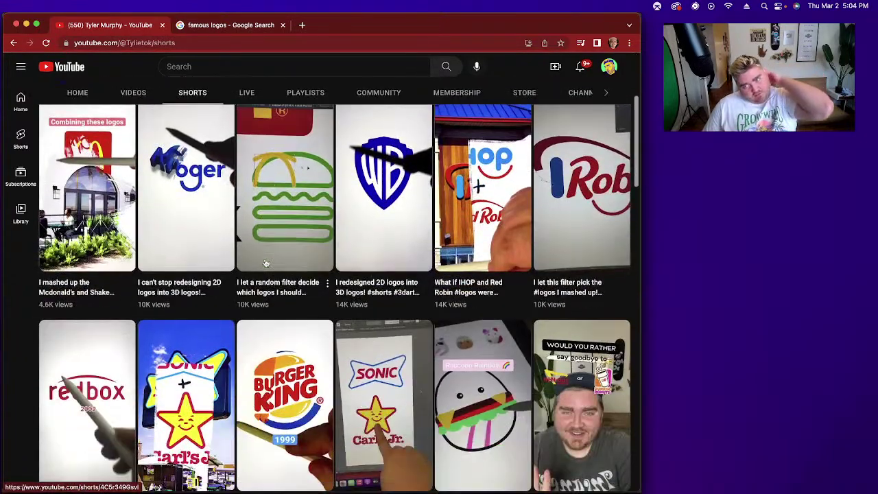
scroll(265, 260, "down", 5)
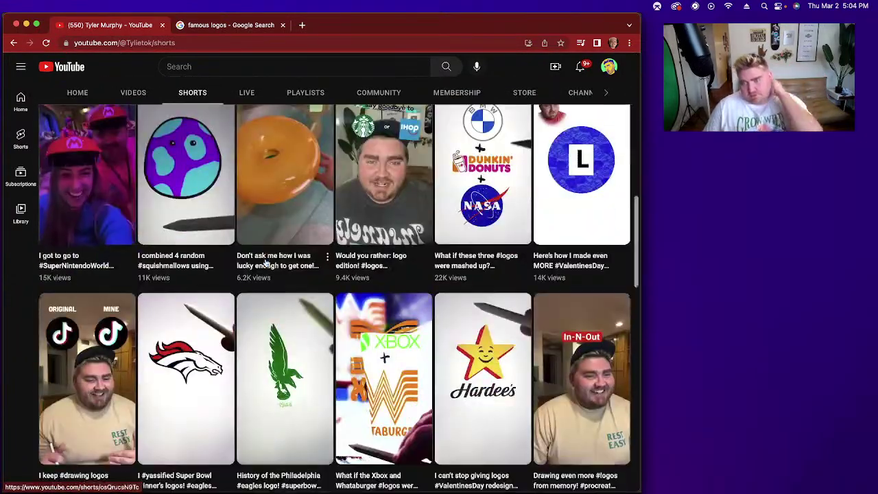
scroll(266, 263, "down", 5)
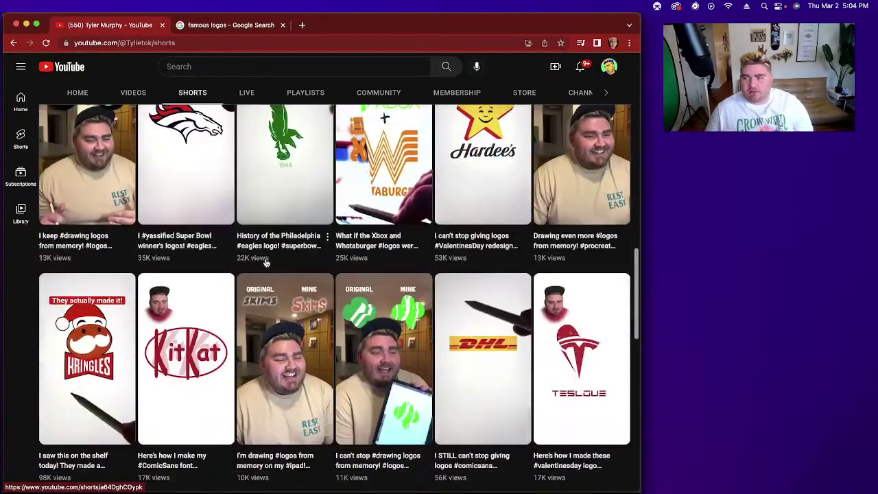
scroll(266, 261, "down", 3)
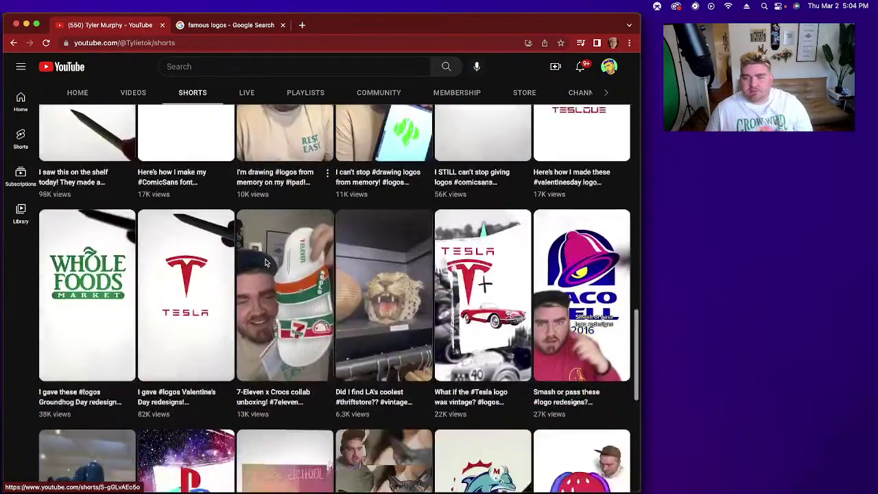
scroll(252, 166, "down", 6)
scroll(252, 172, "up", 20)
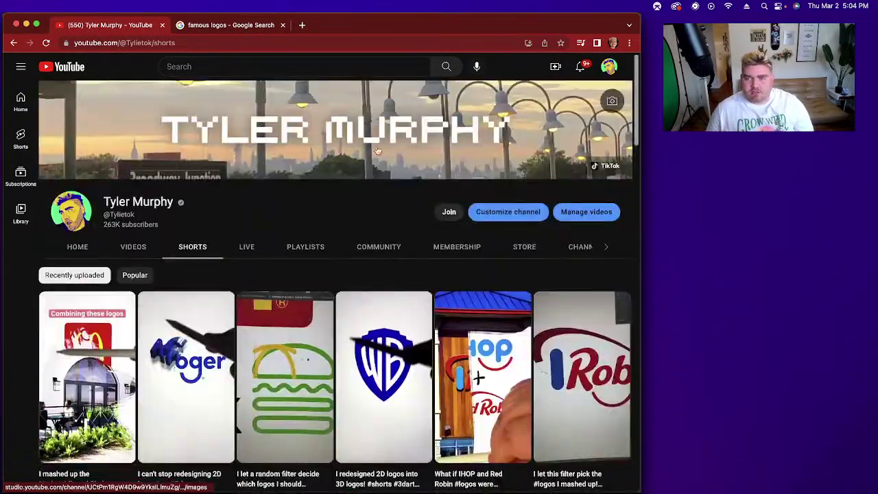
Step: Search within the channel for "simplified"
left_click(607, 248)
left_click(580, 249)
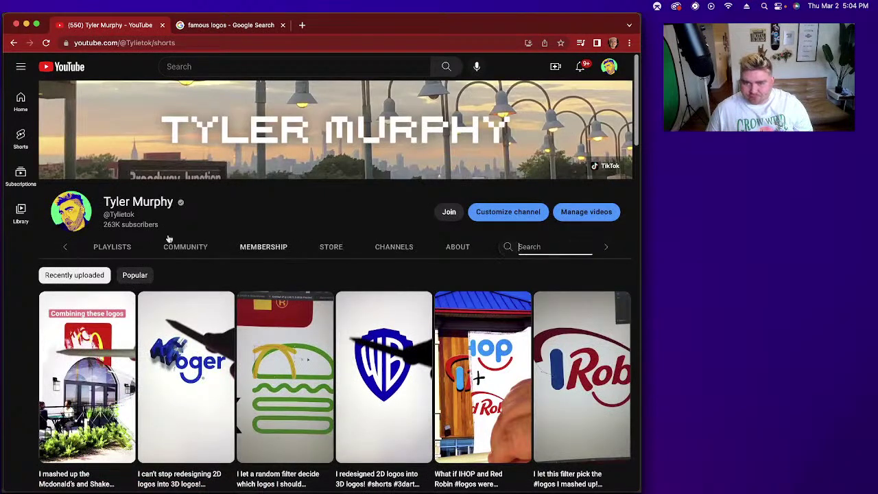
type("simpli")
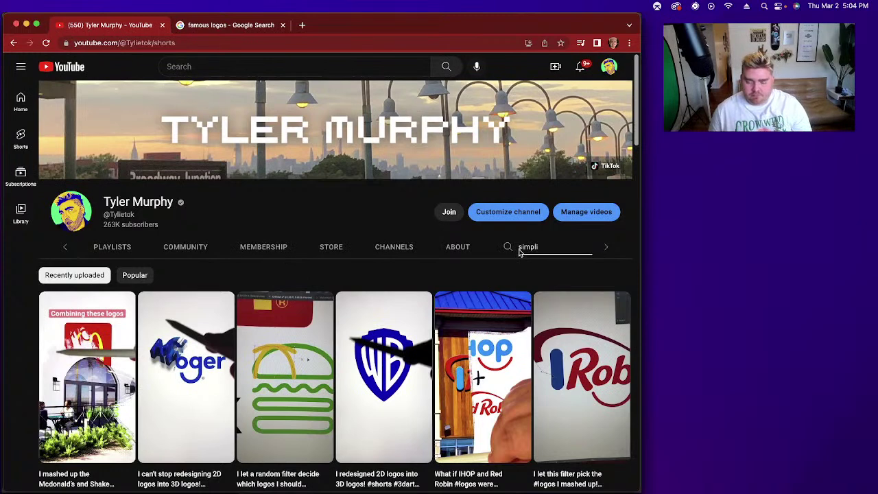
key("Return")
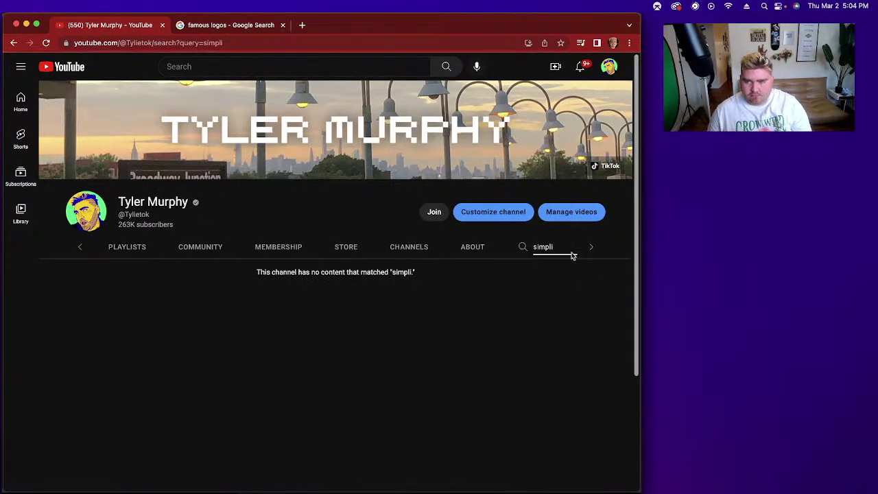
type("fied")
key("Return")
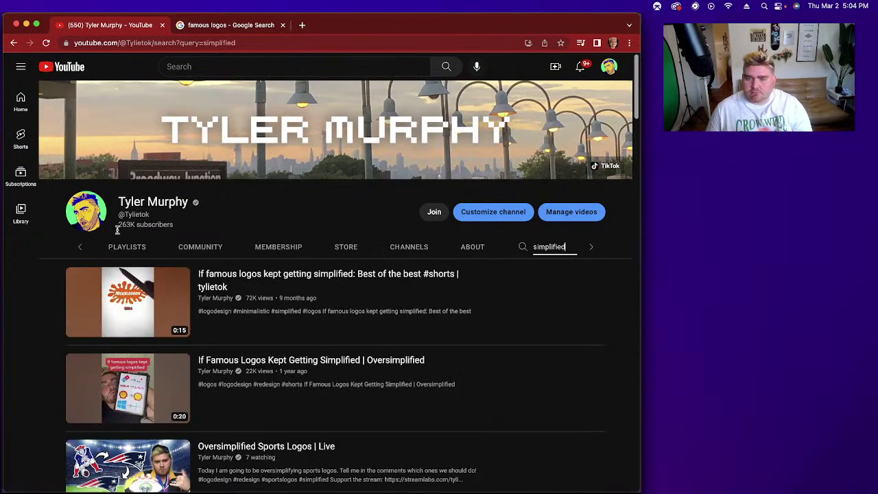
Step: Play "If famous logos kept getting simplified: Best of the best" muted, pausing on the future Starbucks and Nickelodeon logos
left_click(117, 300)
left_click(79, 411)
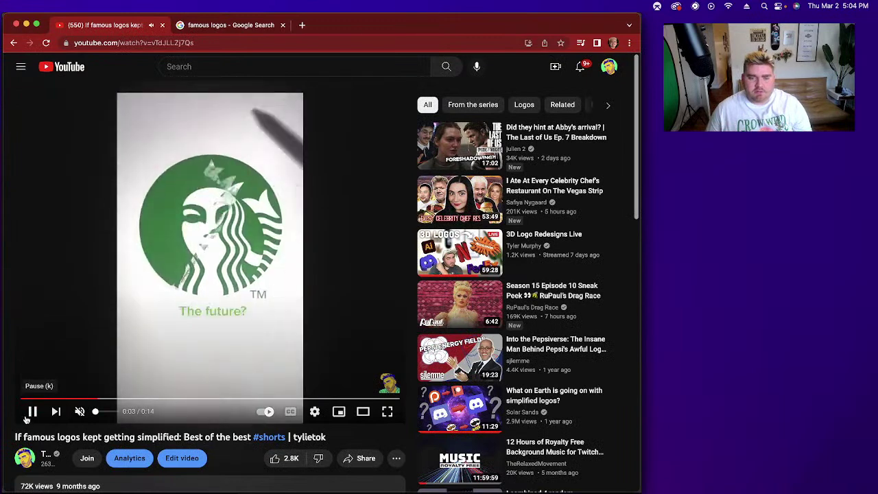
left_click(29, 415)
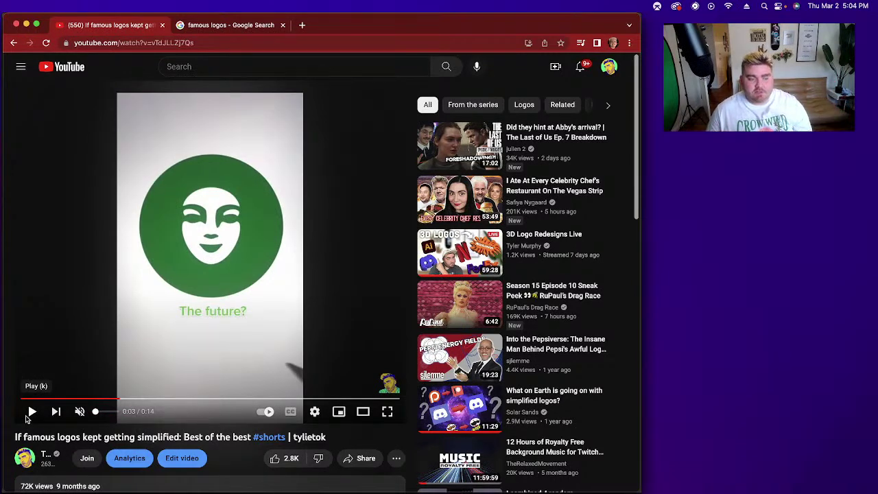
left_click(30, 415)
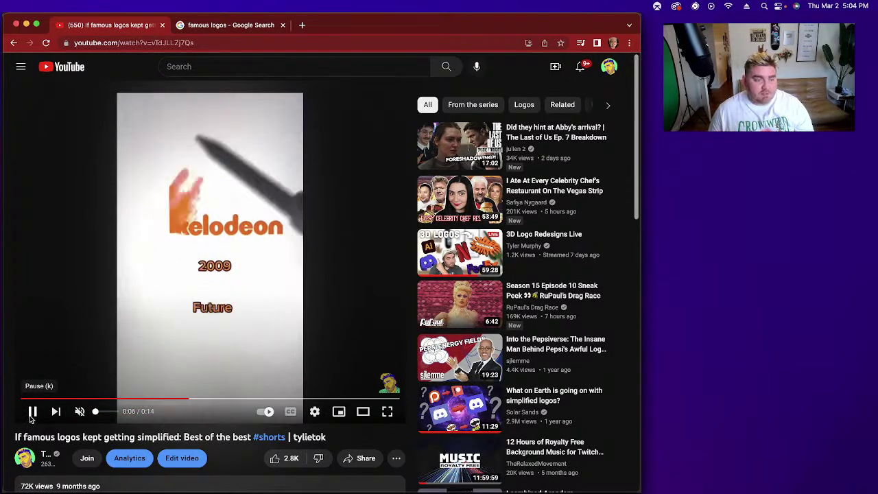
left_click(31, 417)
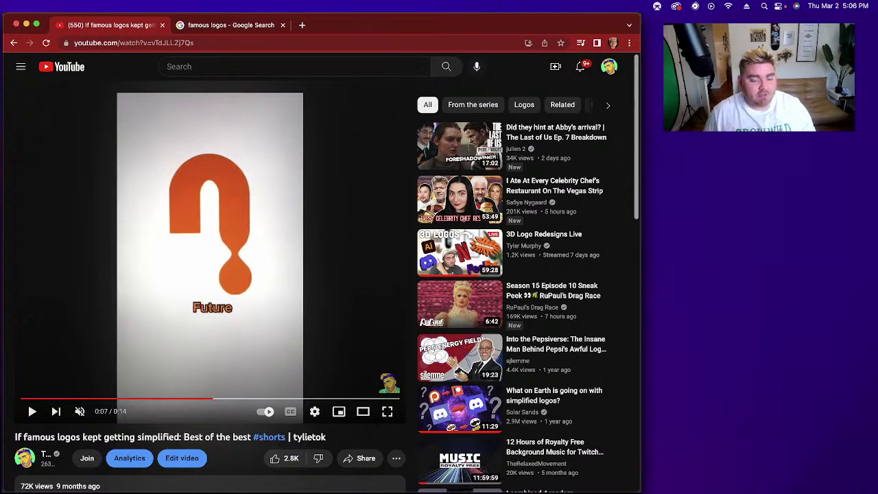
Step: Check the team list in the notes window, return to the browser, and search Google for "patriots logo history" in the famous logos tab
key("super+Tab")
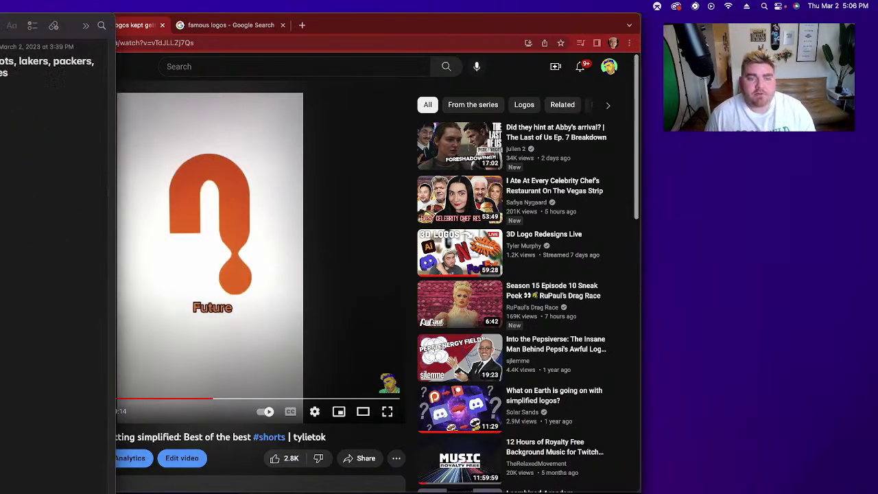
key("super+Tab")
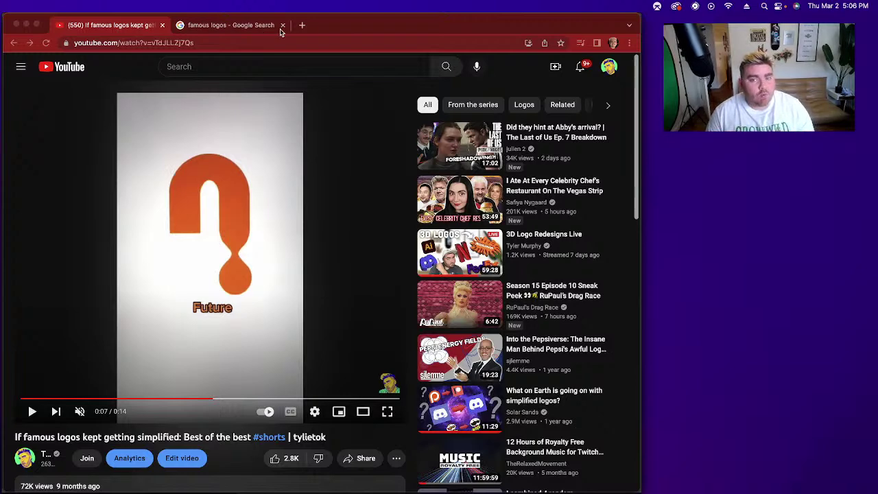
left_click(257, 26)
left_click(244, 44)
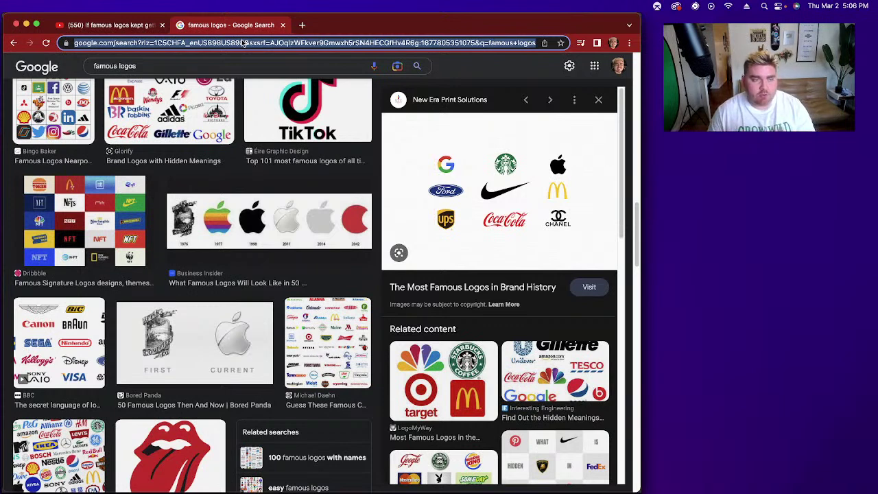
type("patriot")
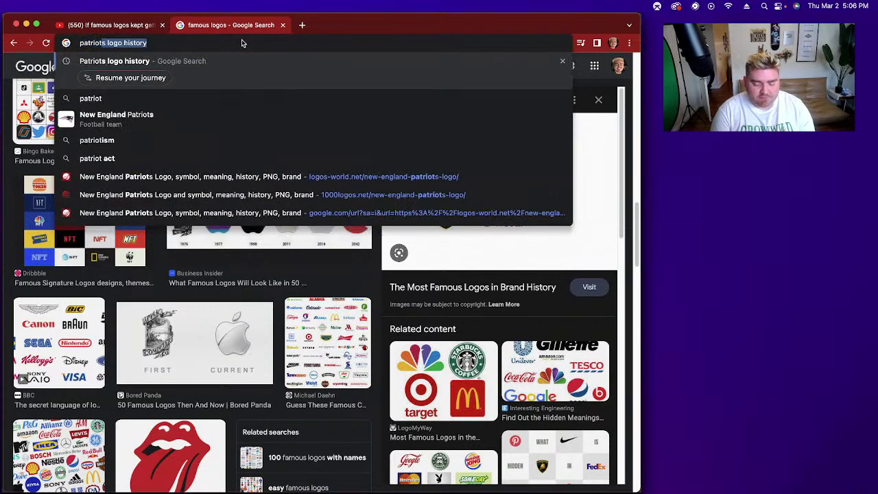
type("s logo history")
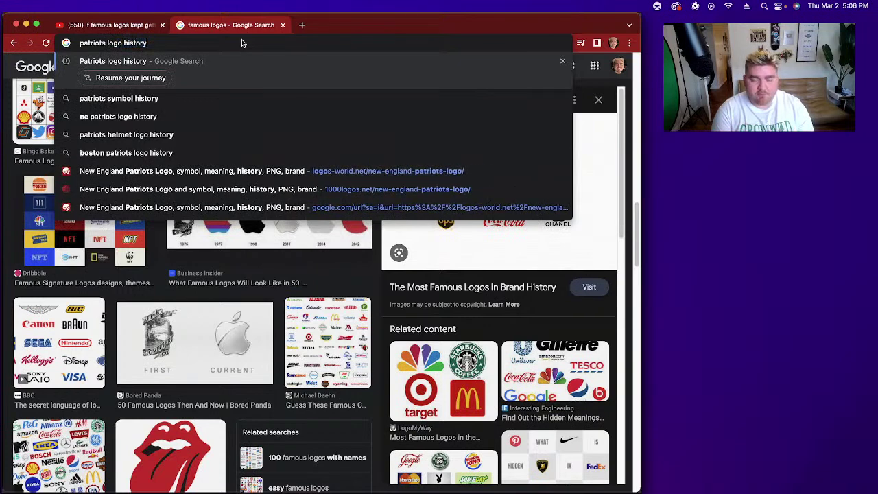
key("Return")
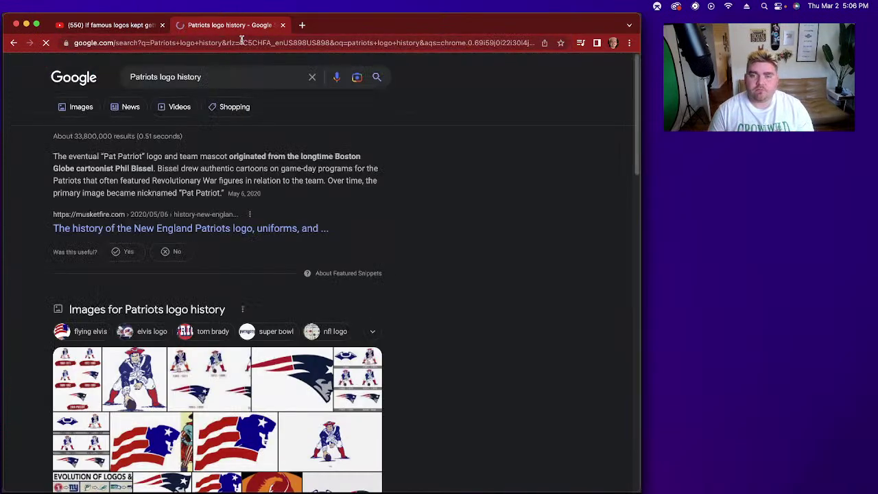
Step: Open the Logos-World New England Patriots page from its image result and view the Meaning and History overview of logos from 1960 to present
left_click(77, 379)
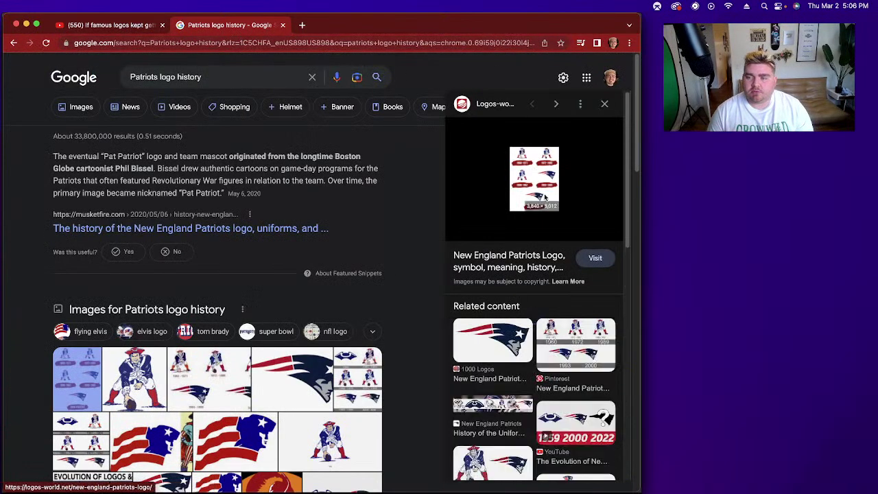
left_click(509, 265)
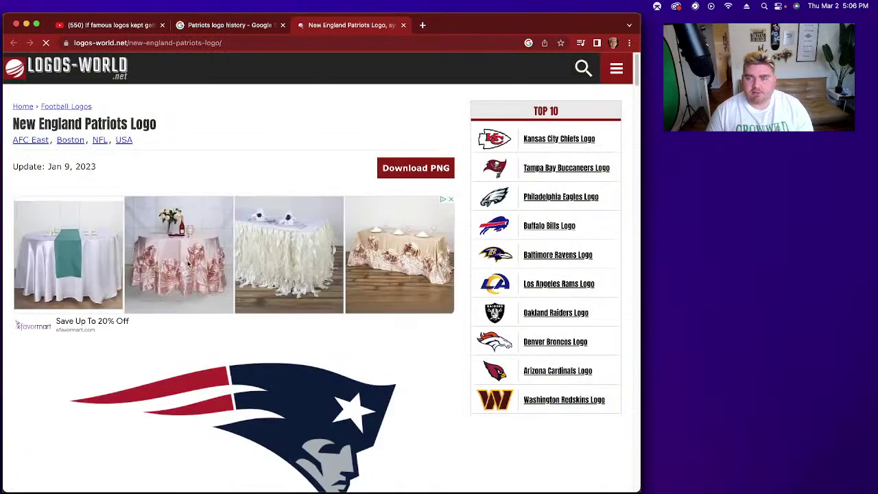
scroll(172, 261, "down", 7)
scroll(174, 263, "down", 10)
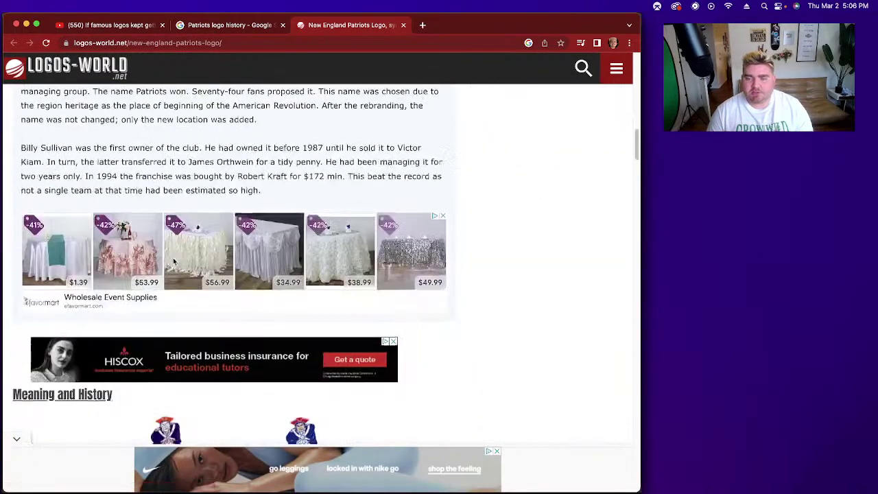
scroll(175, 260, "down", 2)
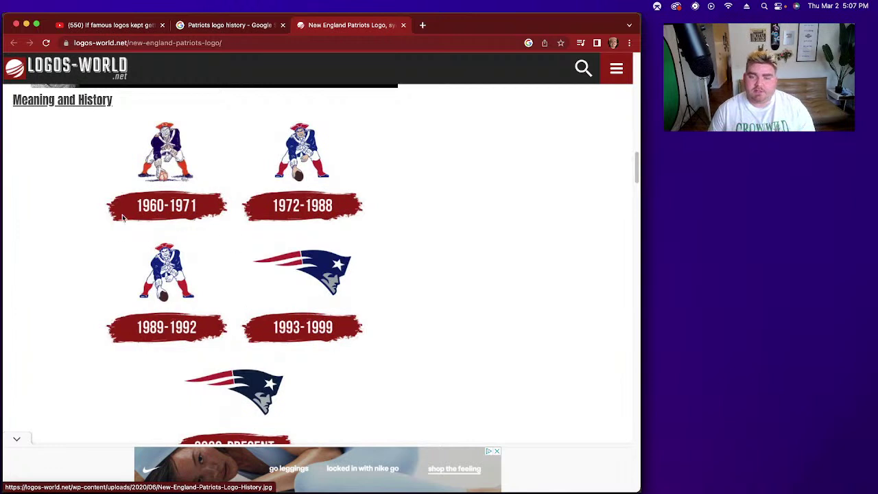
scroll(371, 381, "down", 1)
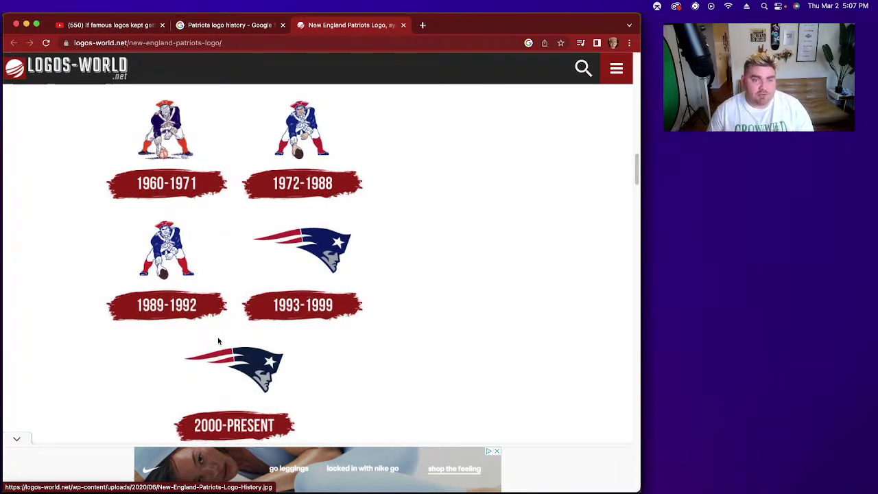
scroll(224, 360, "down", 1)
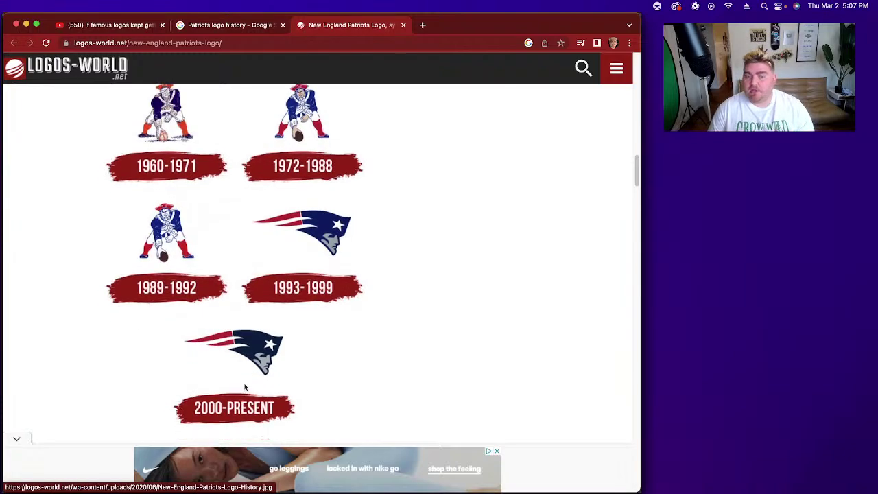
Step: Examine the individual Patriots logo sections for 1960-1971, 1972-1988 and 1989-1992 on the page
scroll(268, 312, "down", 5)
scroll(268, 312, "down", 8)
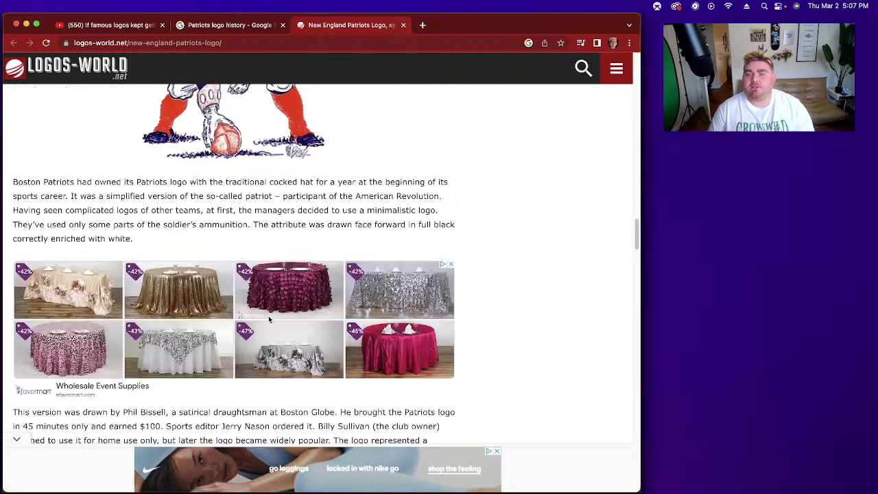
scroll(337, 287, "up", 4)
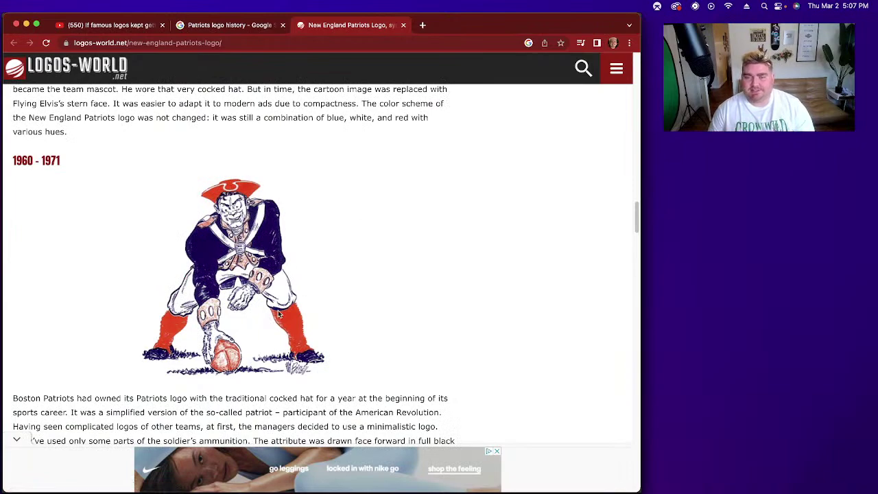
scroll(279, 303, "down", 6)
scroll(280, 302, "down", 3)
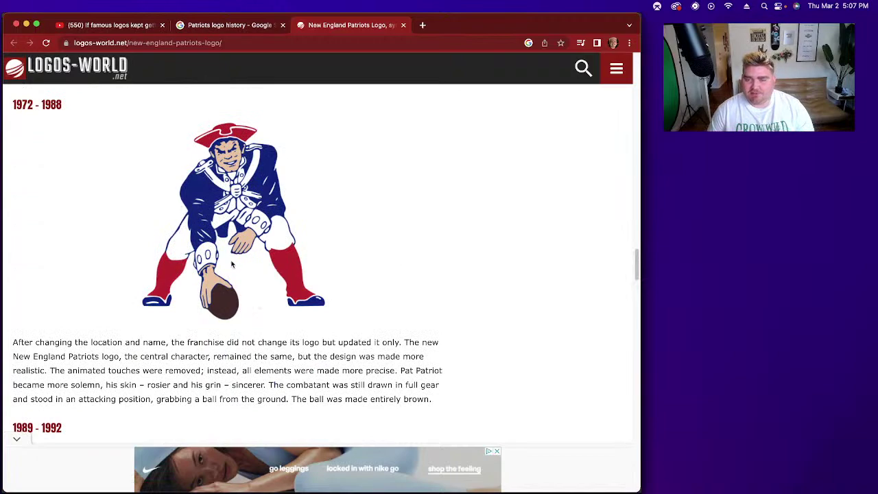
scroll(233, 264, "down", 6)
scroll(233, 260, "up", 3)
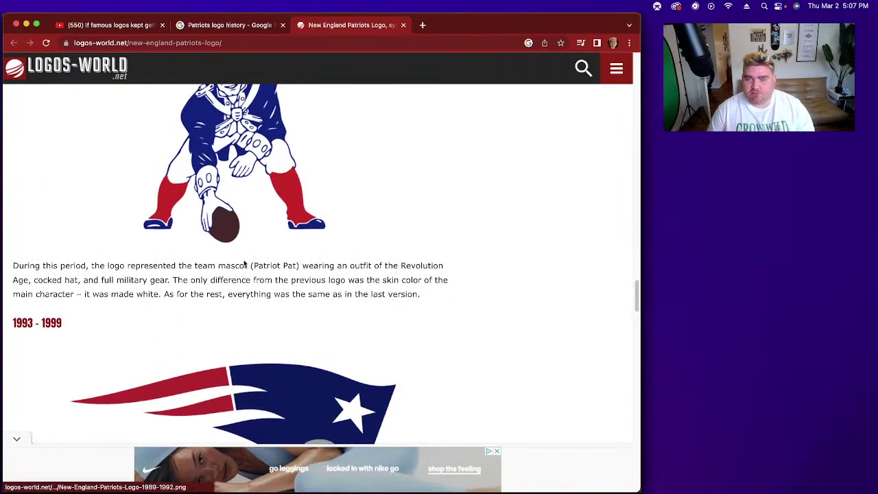
Step: Save the 1989-1992 Patriots logo image from the page to the Downloads folder
right_click(253, 194)
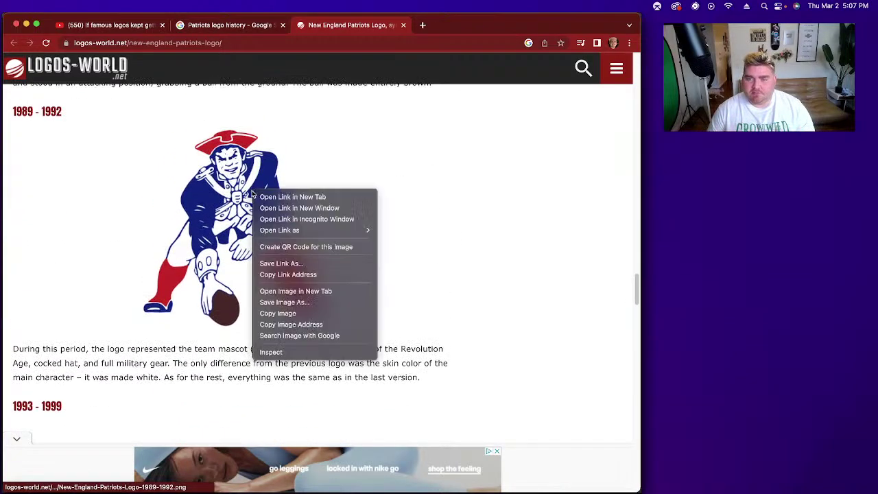
left_click(289, 301)
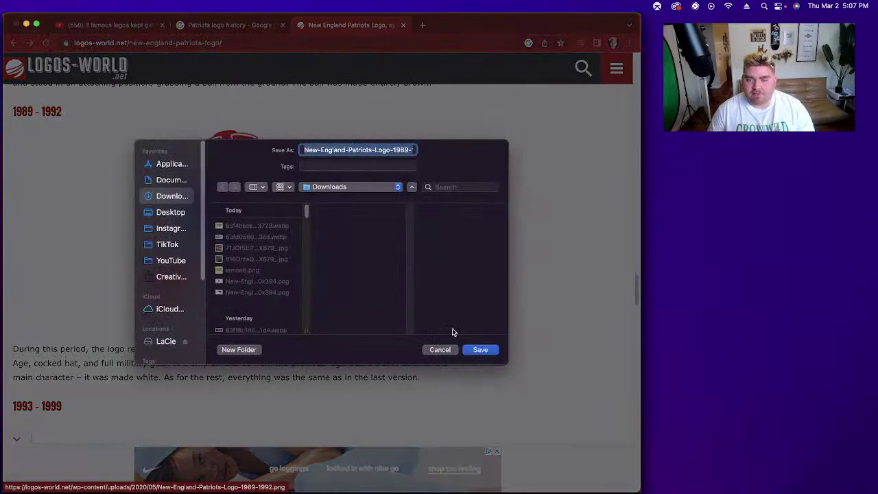
left_click(480, 350)
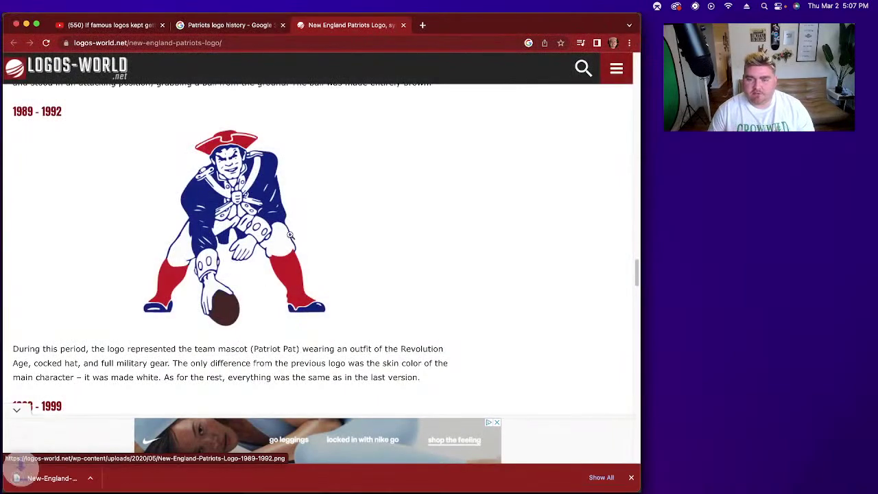
Step: Save the 2000-today Patriots logo image to the Downloads folder
scroll(254, 264, "down", 7)
scroll(253, 264, "down", 1)
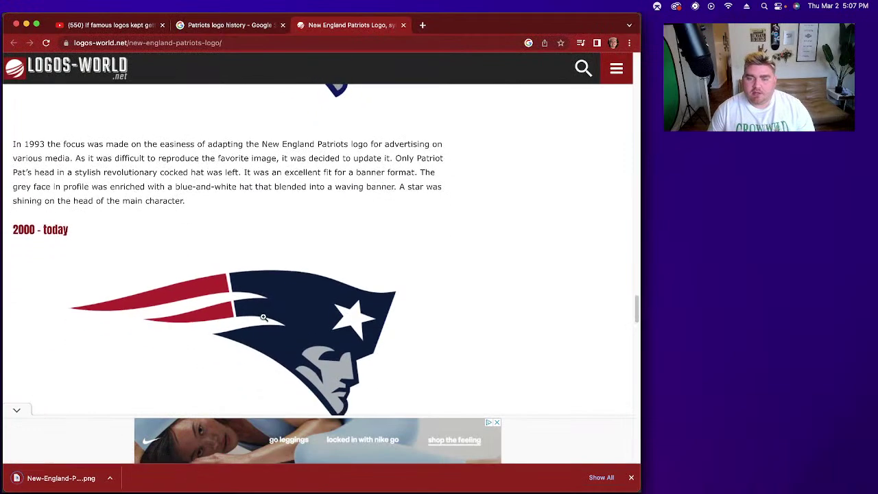
right_click(263, 313)
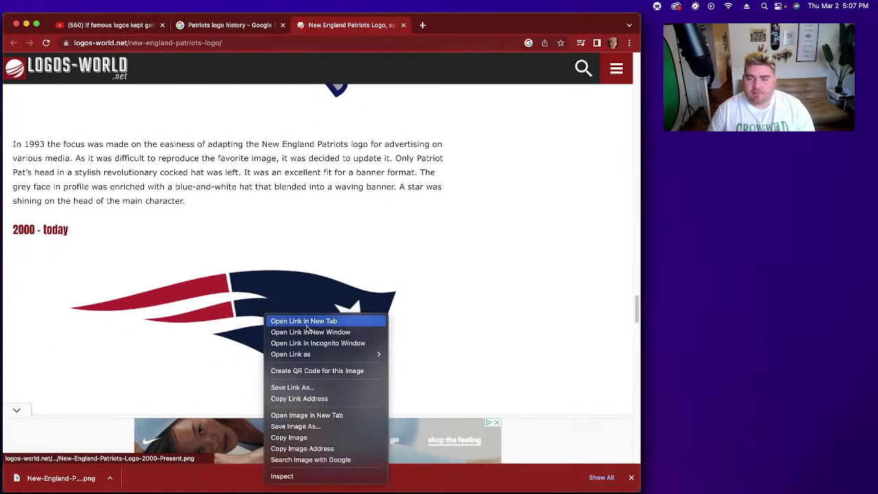
left_click(307, 425)
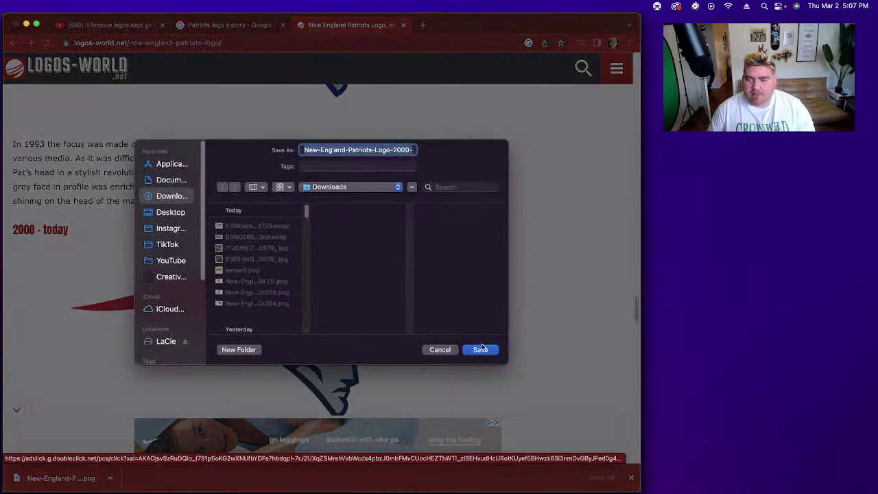
left_click(481, 349)
scroll(343, 354, "down", 2)
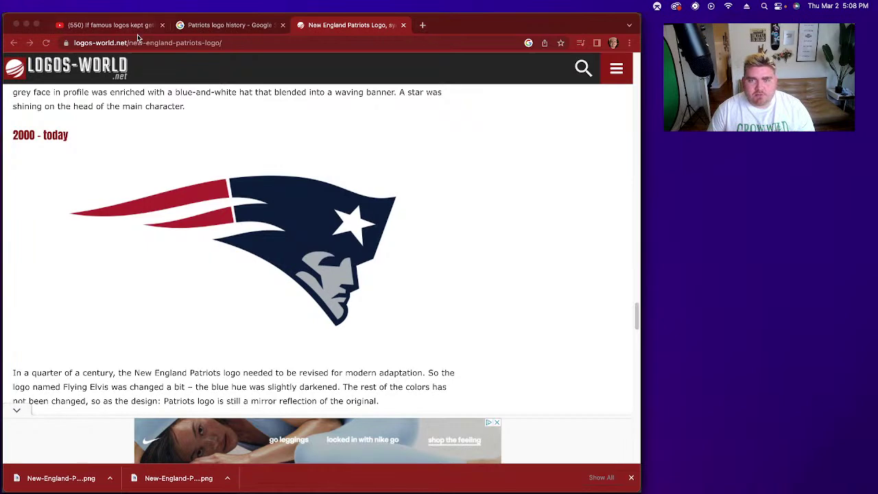
Step: Search Google for "lakers logo history" in the Patriots logo page's tab
left_click(162, 42)
type("lakers")
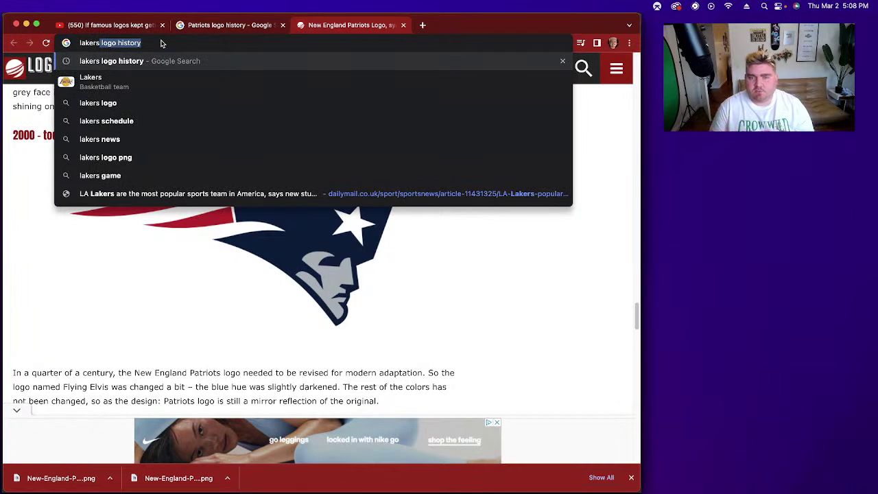
key("super+Tab")
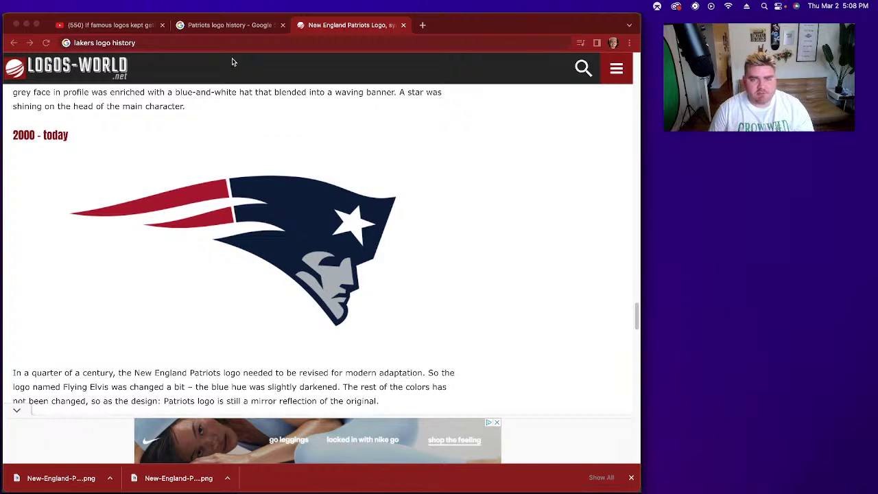
left_click(166, 43)
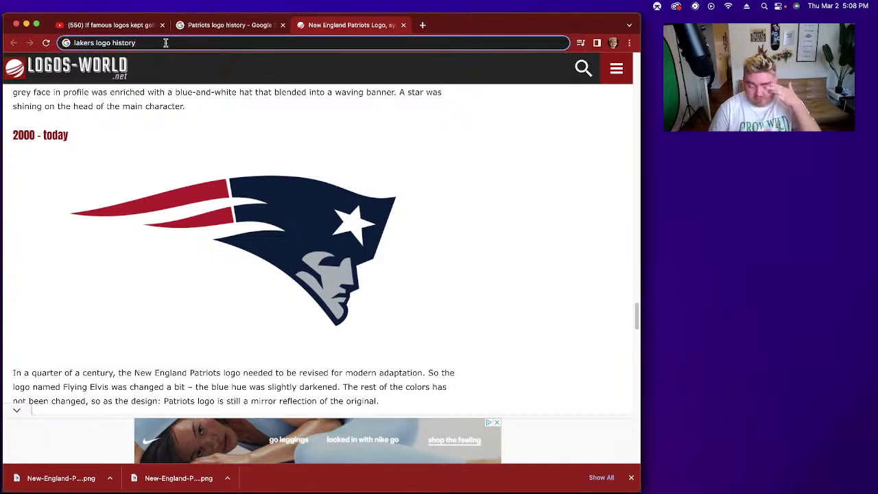
key("Return")
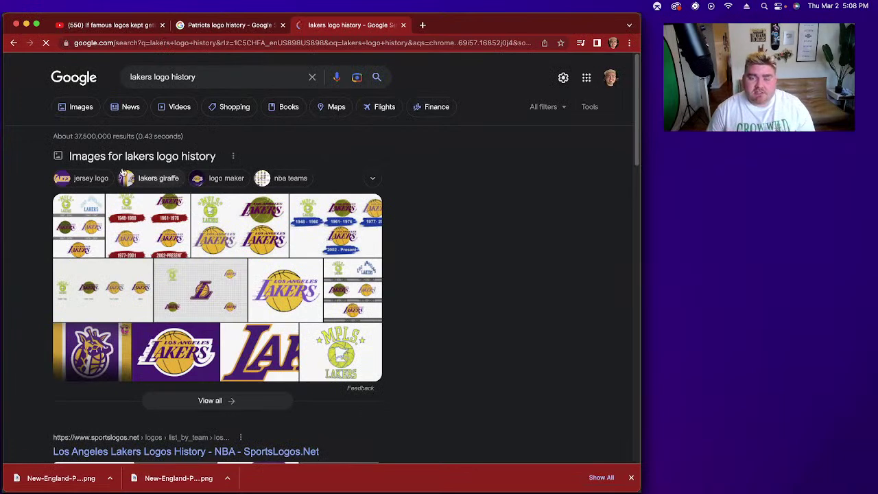
Step: Open the 1000 Logos Los Angeles Lakers page from its image result and view the logo overview from 1947 to now
left_click(81, 107)
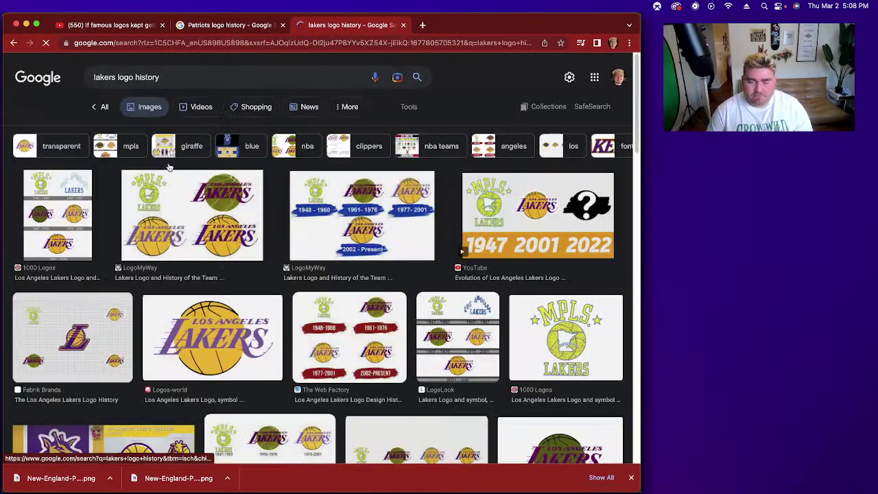
left_click(57, 205)
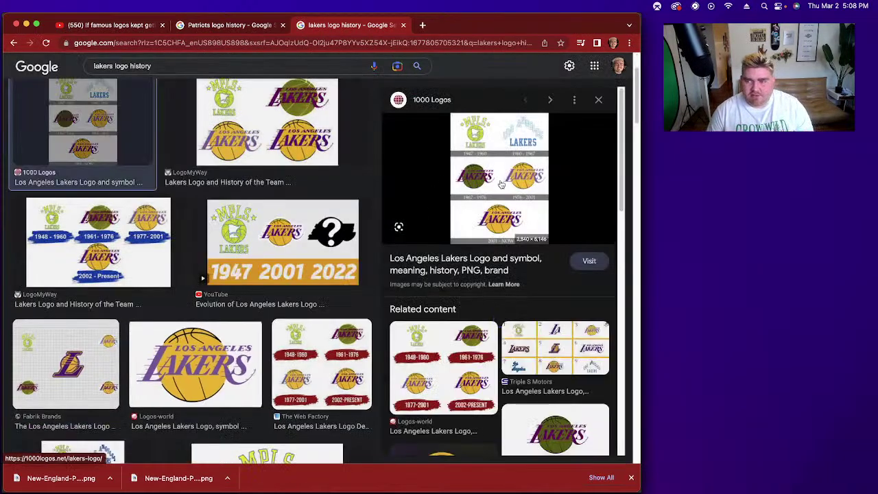
left_click(498, 184)
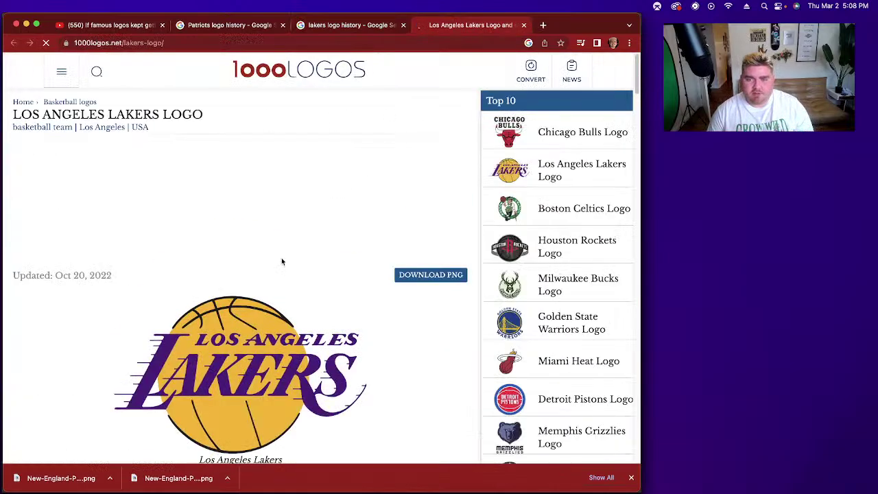
scroll(285, 268, "down", 10)
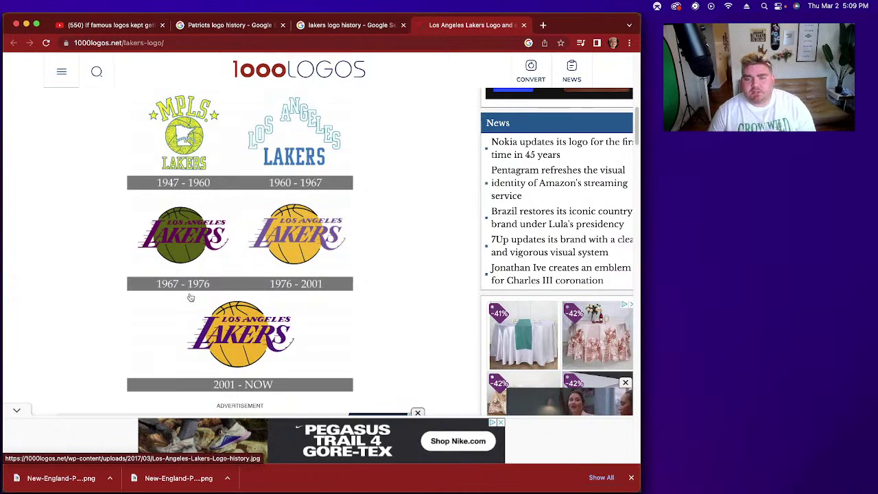
Step: Save the 1947-1960 Minneapolis Lakers logo image to the Downloads folder
scroll(190, 293, "down", 10)
scroll(191, 295, "up", 5)
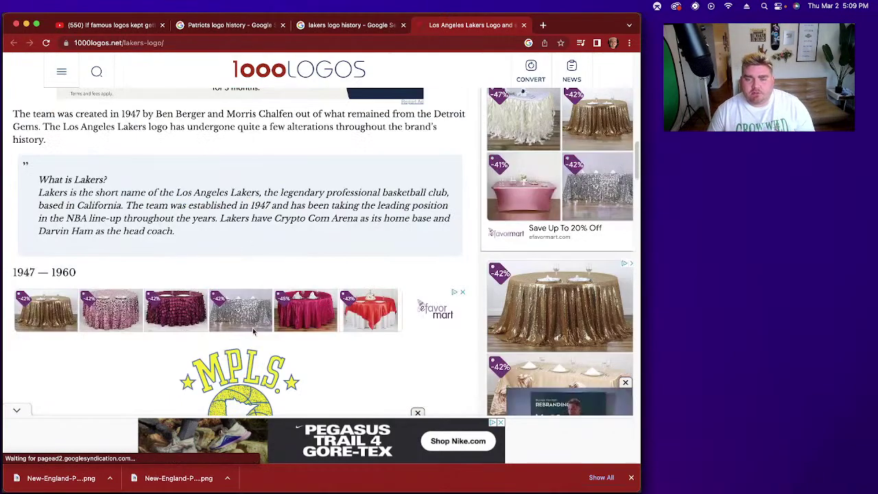
scroll(252, 327, "down", 4)
right_click(247, 221)
left_click(279, 325)
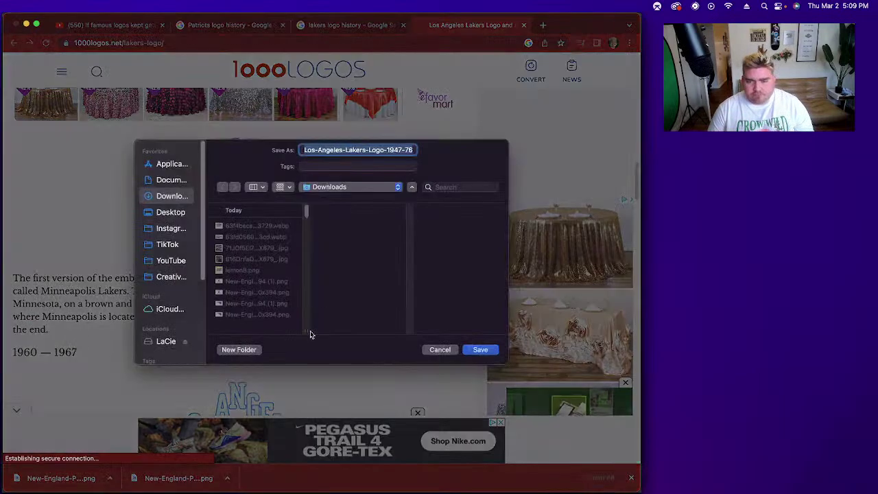
left_click(481, 349)
Step: Look through the other Lakers logo versions and save the main Los Angeles Lakers logo from the page header to Downloads
scroll(260, 384, "down", 15)
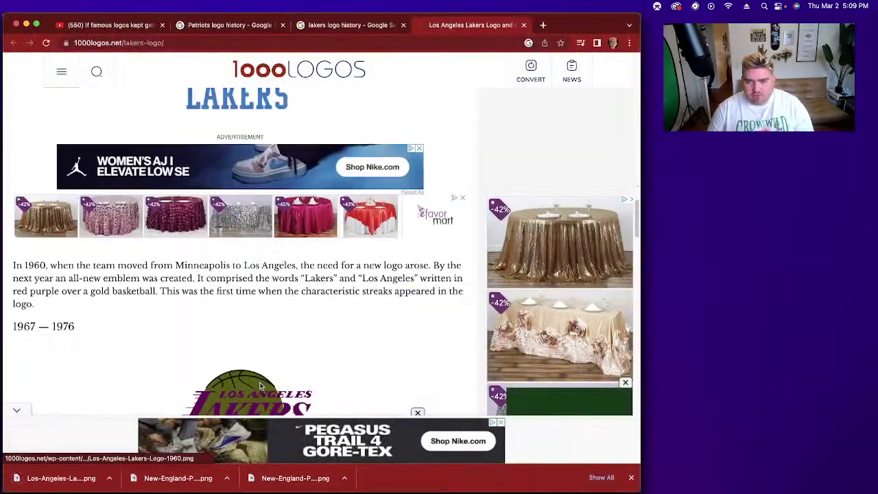
scroll(260, 383, "down", 20)
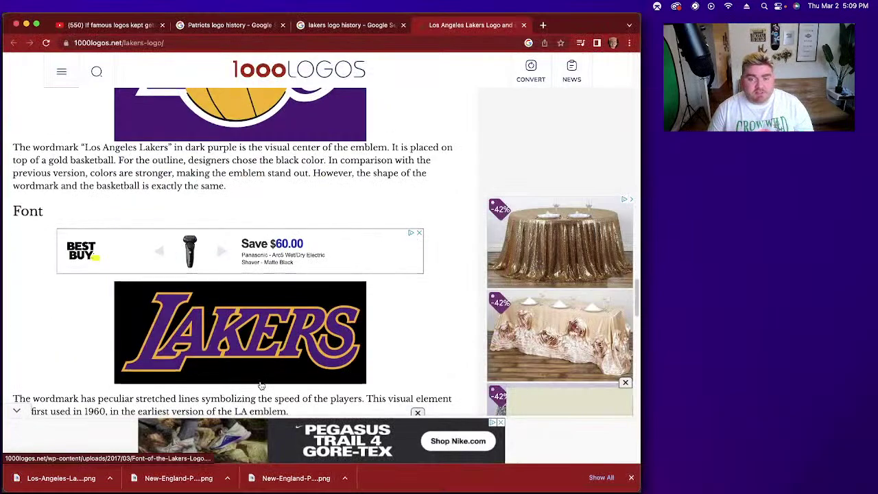
scroll(260, 383, "up", 15)
scroll(261, 384, "down", 10)
scroll(262, 386, "down", 5)
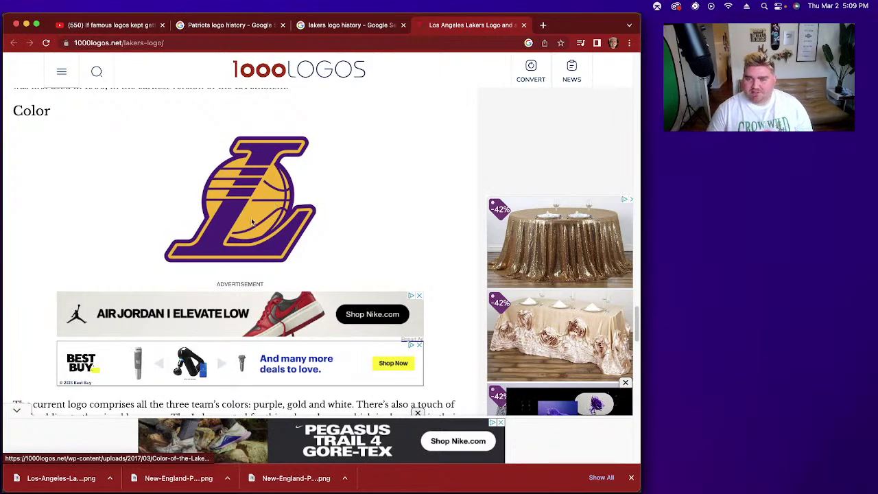
scroll(253, 217, "up", 15)
scroll(253, 217, "up", 10)
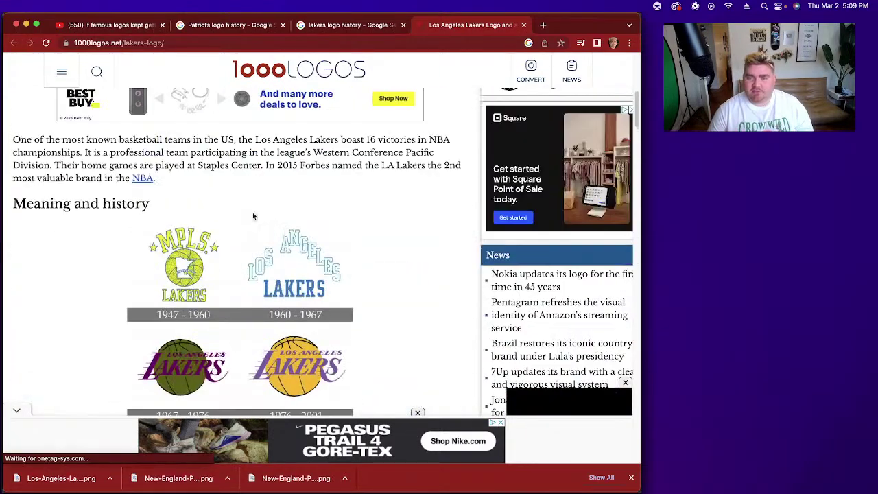
right_click(245, 290)
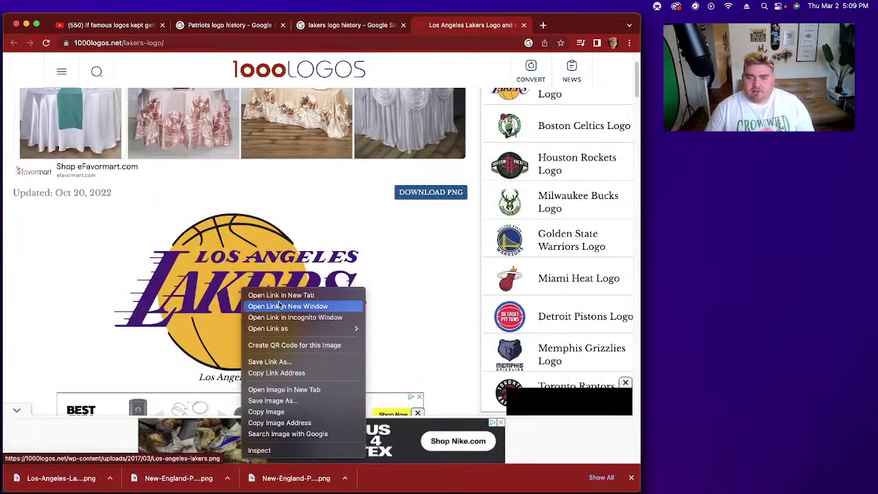
left_click(272, 400)
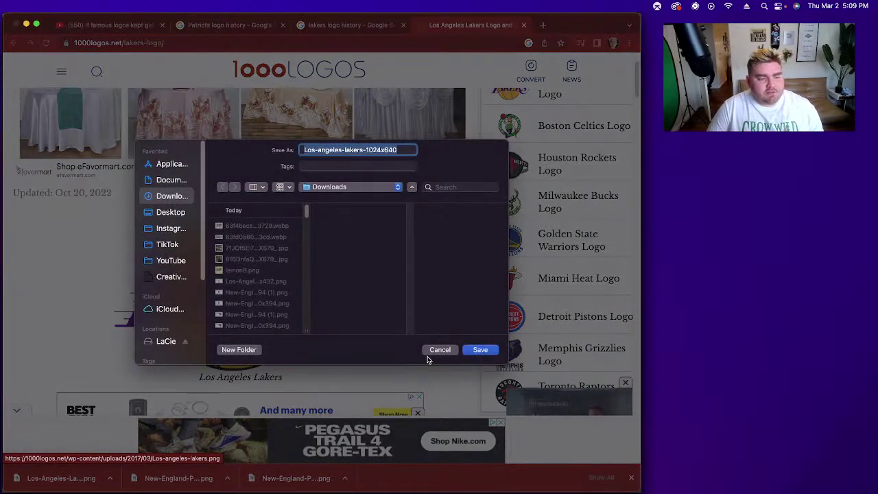
left_click(469, 349)
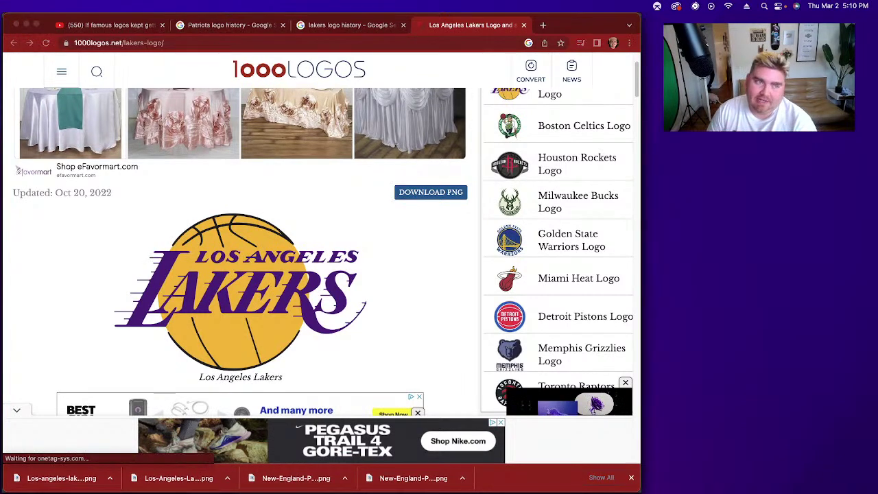
Step: Search Google for "packers logo history" in the Lakers logo page's tab
left_click(202, 43)
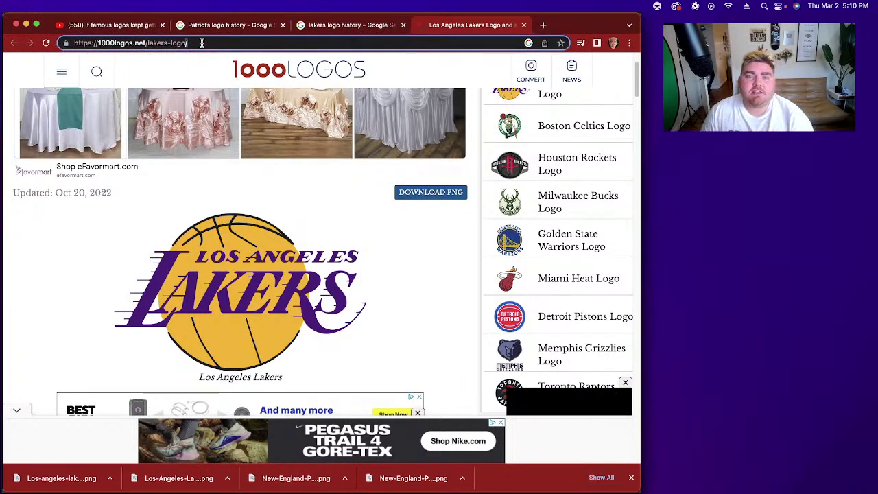
key("super+a")
type("pack")
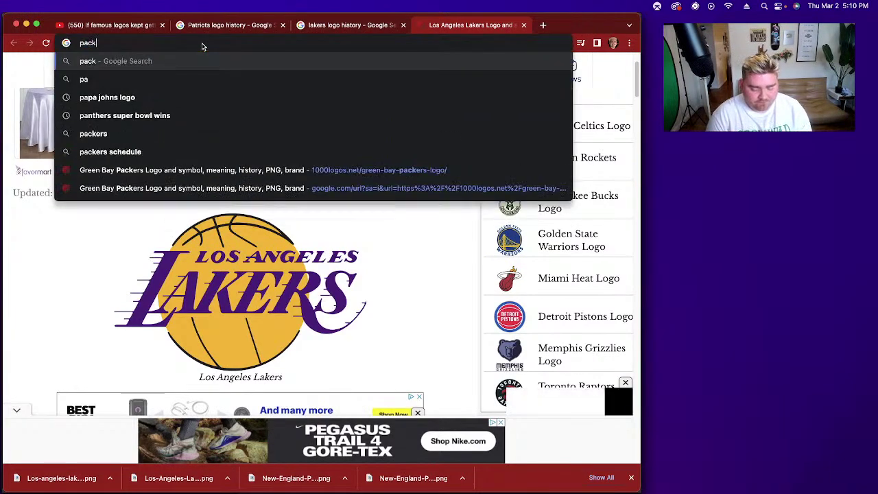
type("ers logo history")
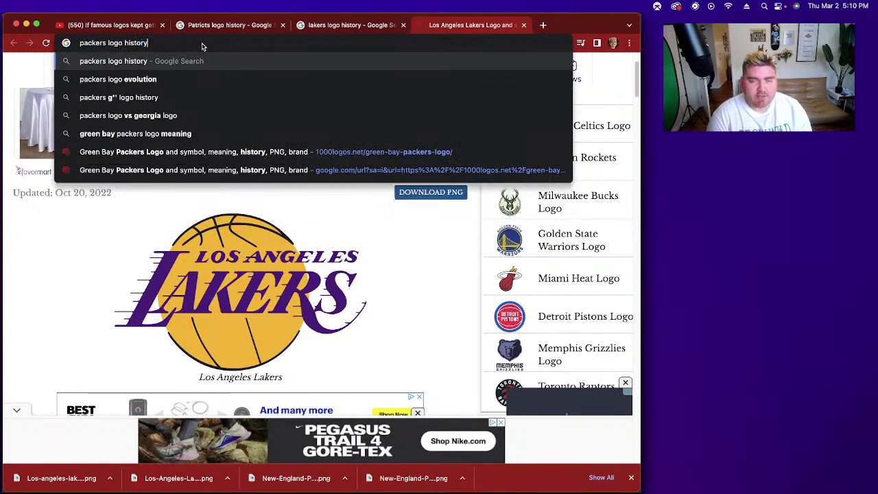
key("Return")
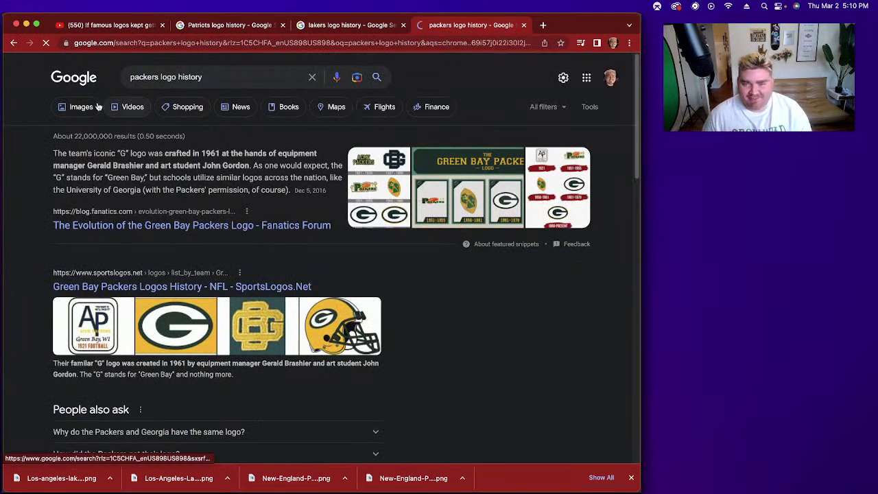
Step: Check the Fanatics Forum article on the Packers logo, return to the results, and open the 1000 Logos Green Bay Packers page from the images
left_click(226, 226)
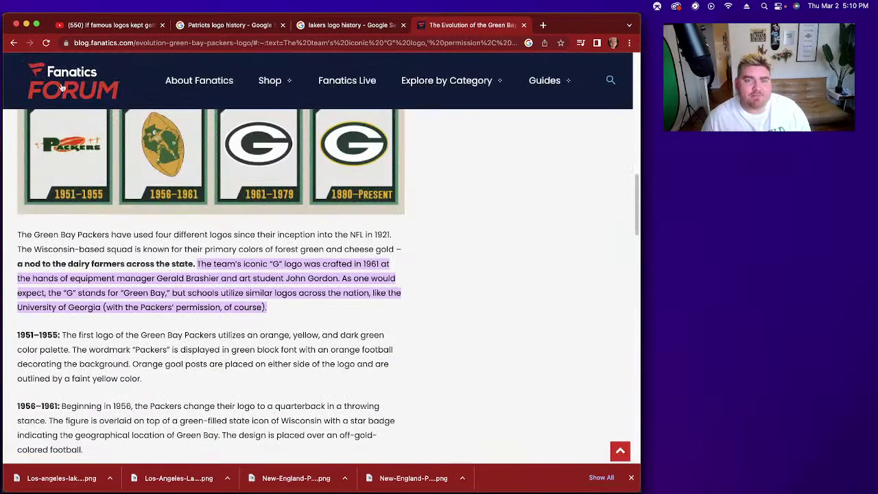
left_click(14, 44)
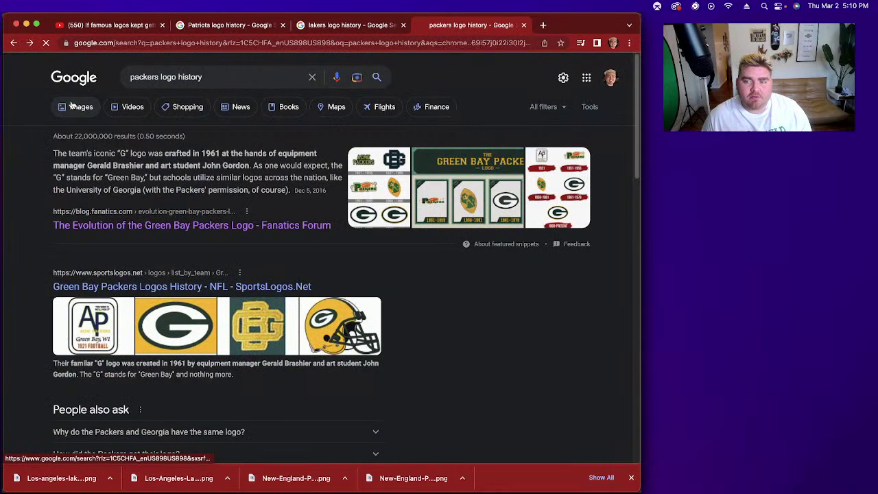
left_click(72, 106)
left_click(62, 127)
left_click(470, 259)
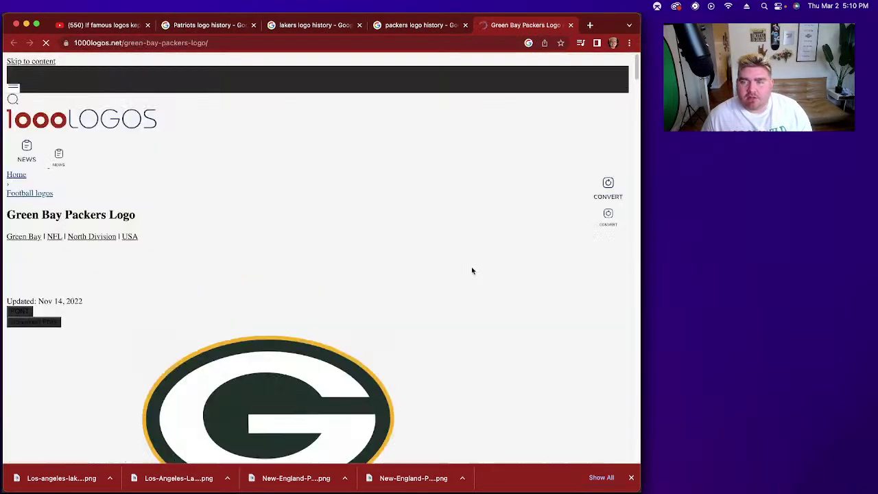
Step: Look through the Green Bay Packers logo versions on the 1000 Logos page, comparing the 1937-1950, 1951-1955 and 1955-1961 designs
scroll(276, 387, "down", 10)
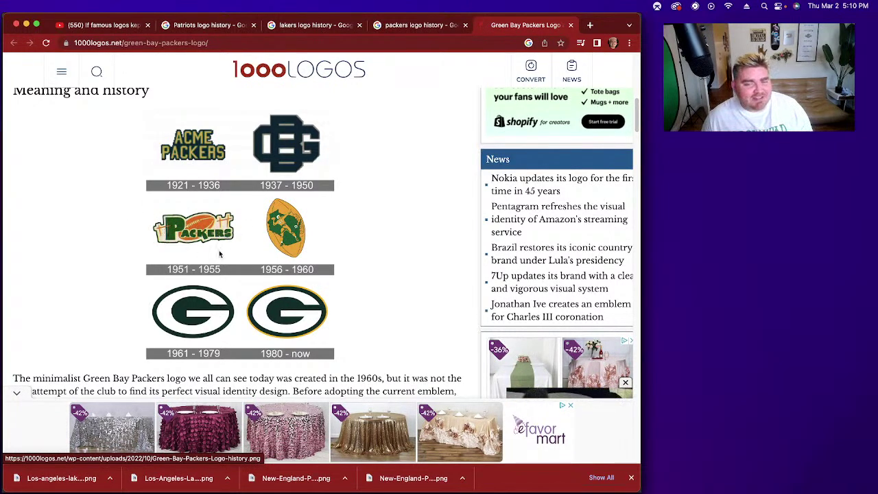
scroll(219, 254, "down", 10)
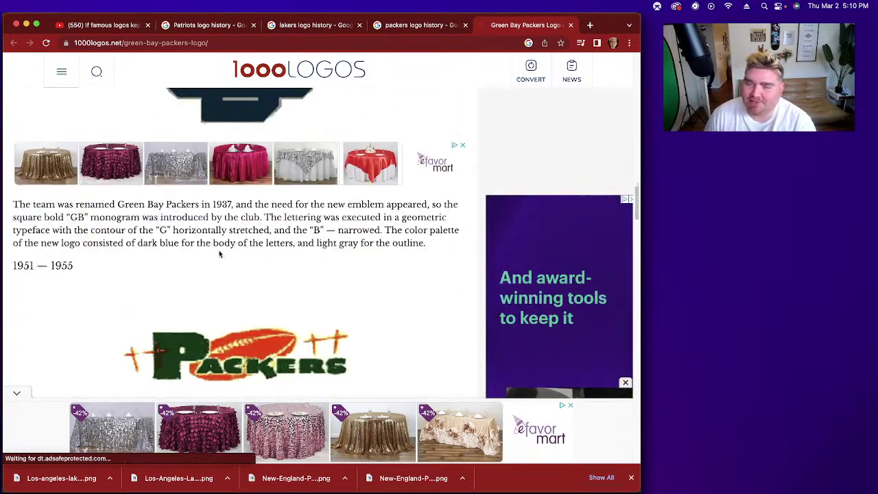
scroll(219, 254, "down", 3)
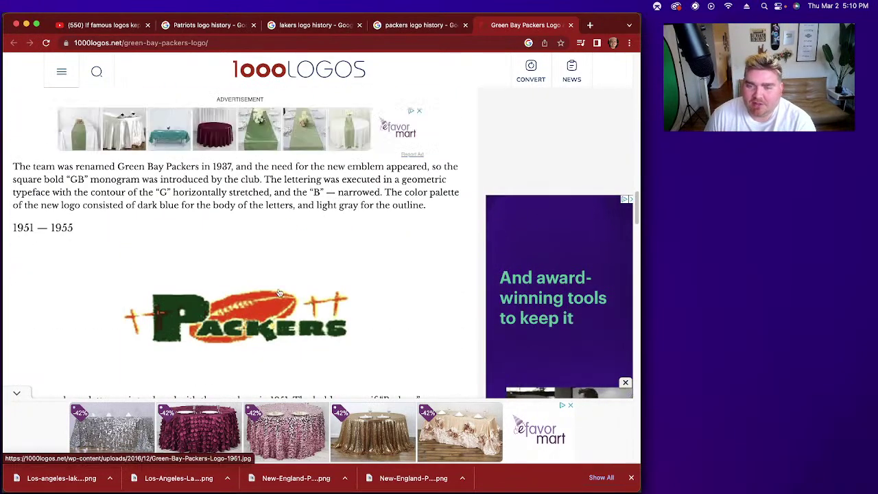
scroll(279, 293, "down", 3)
scroll(279, 293, "up", 10)
scroll(279, 293, "up", 5)
scroll(275, 291, "down", 8)
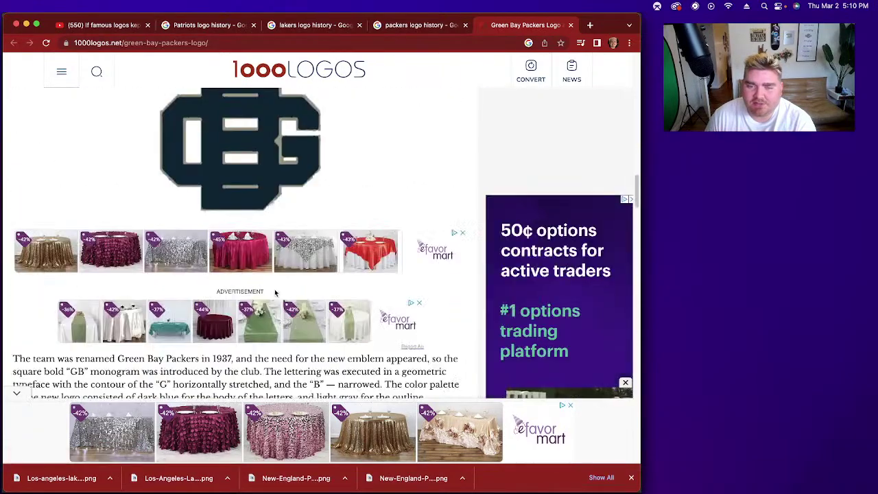
scroll(286, 290, "down", 5)
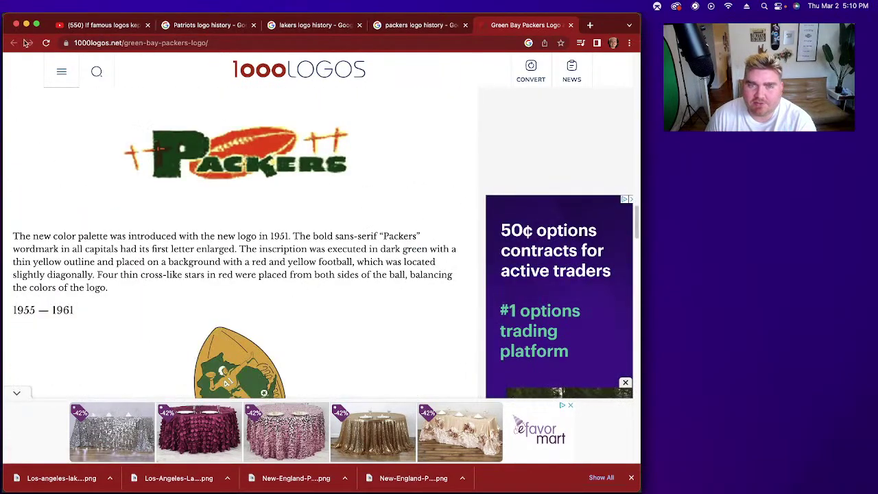
Step: Return to the Packers image results and open the Logos-world Green Bay Packers logo page
left_click(415, 25)
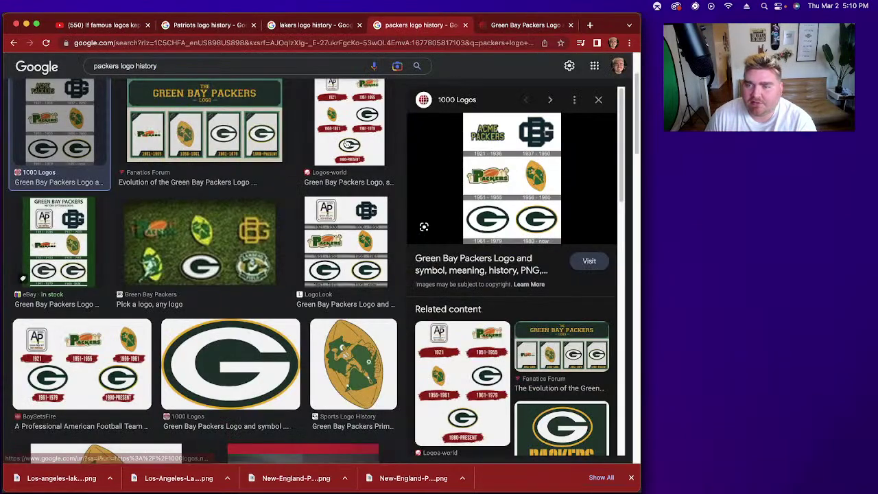
left_click(349, 130)
left_click(504, 177)
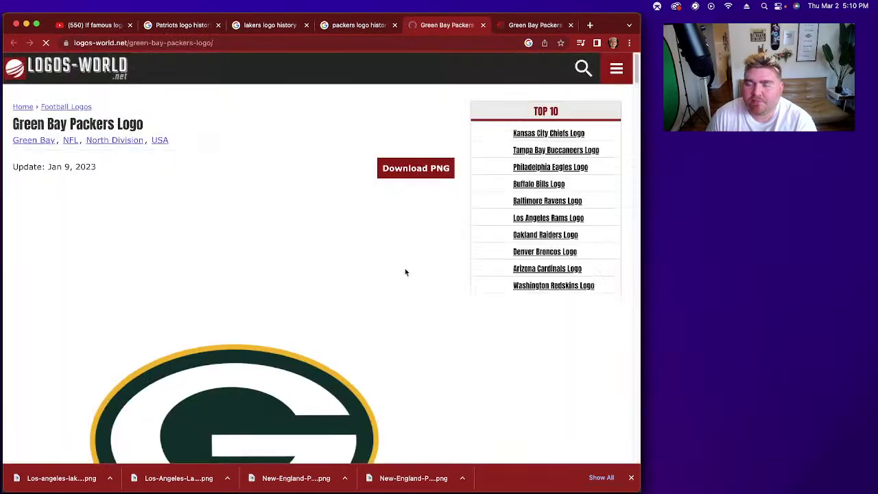
Step: Find the 1951-1955 Packers logo on the Logos-world page and save its image to the Downloads folder
scroll(211, 272, "down", 5)
scroll(211, 272, "down", 15)
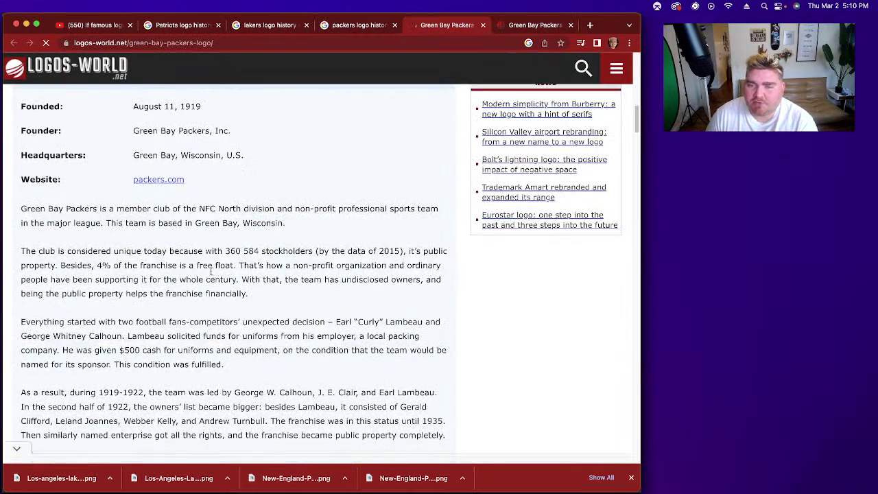
scroll(211, 272, "down", 20)
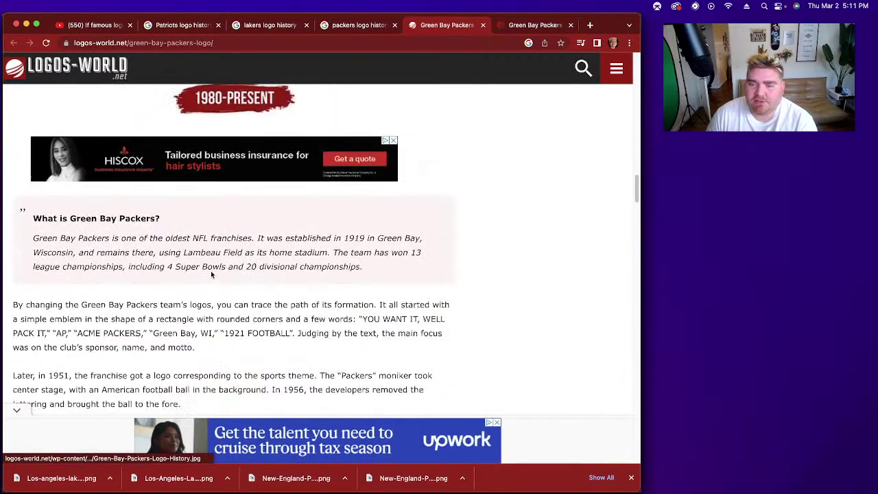
scroll(211, 272, "down", 5)
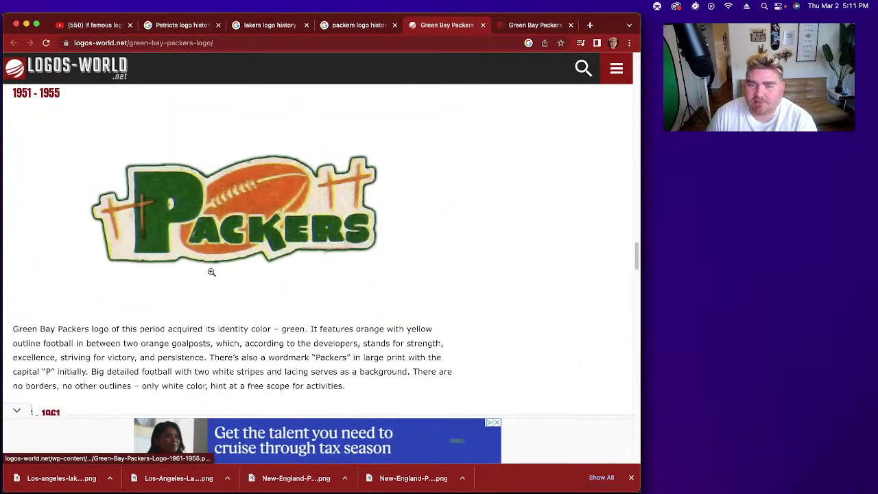
right_click(281, 200)
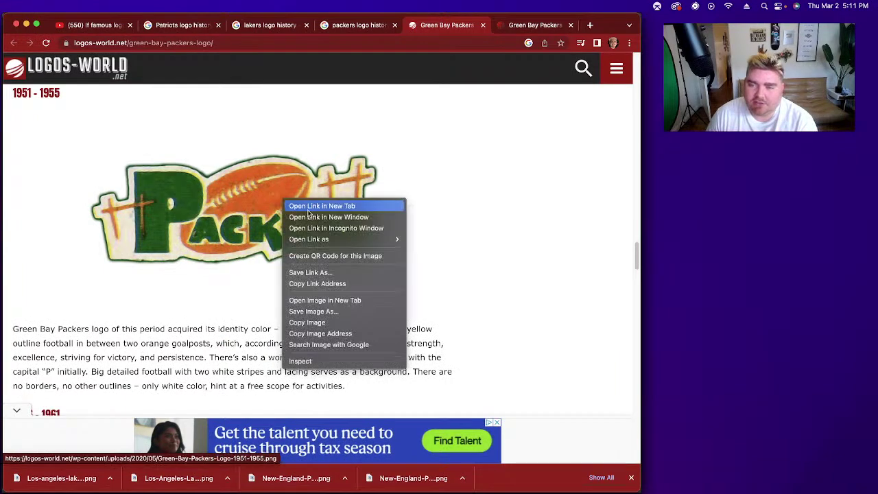
left_click(307, 310)
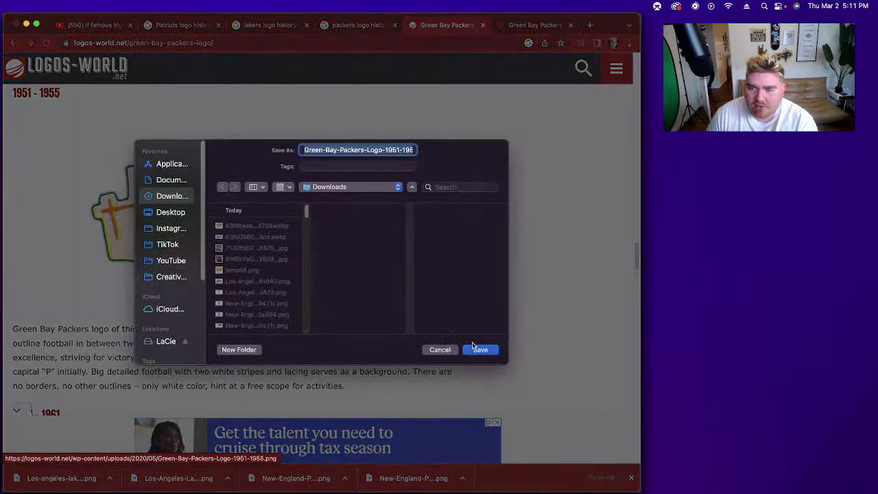
left_click(480, 350)
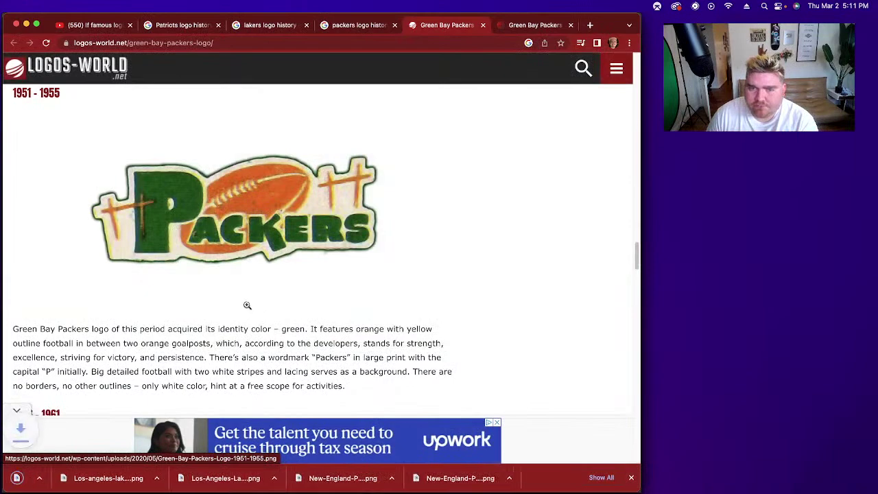
Step: Save the current Packers logo image from the "1980 - today" section to the Downloads folder
scroll(246, 304, "down", 5)
scroll(246, 304, "down", 15)
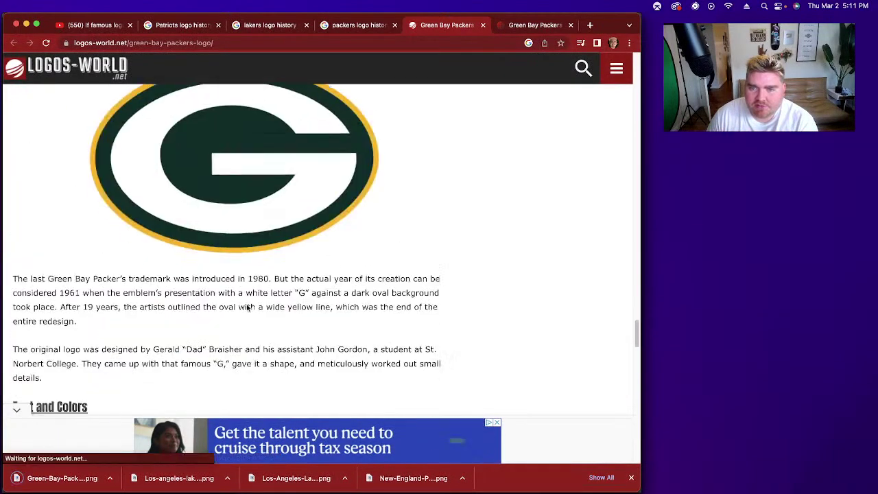
scroll(248, 304, "up", 10)
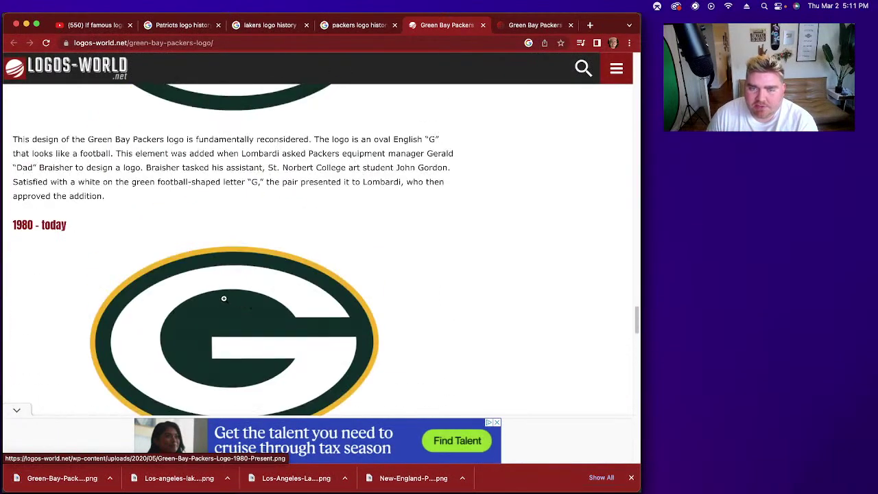
right_click(220, 295)
left_click(251, 406)
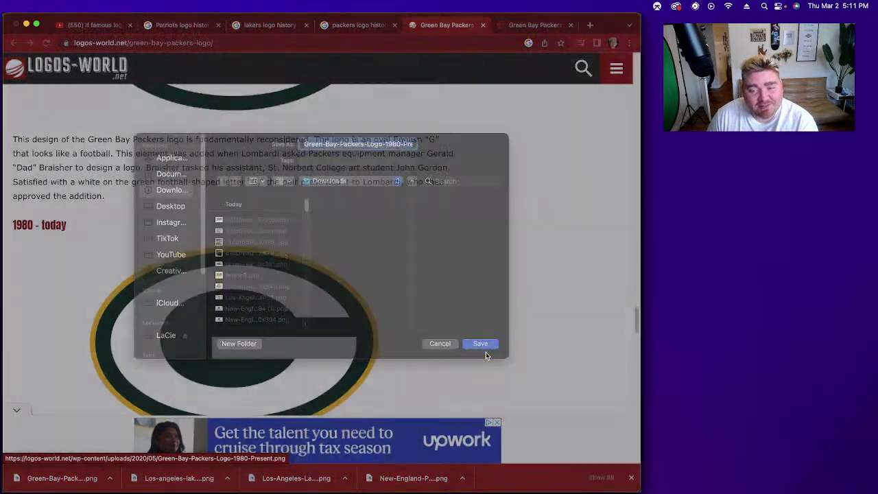
left_click(483, 352)
scroll(415, 315, "down", 3)
scroll(297, 208, "up", 1)
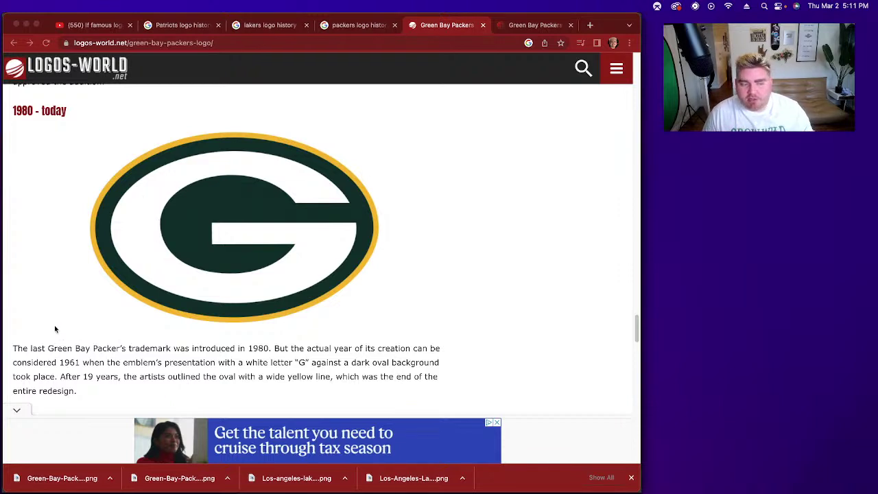
Step: Change the Packers image search to "orioles logo history" and open the 1000 Logos Baltimore Orioles page from the results
left_click(356, 28)
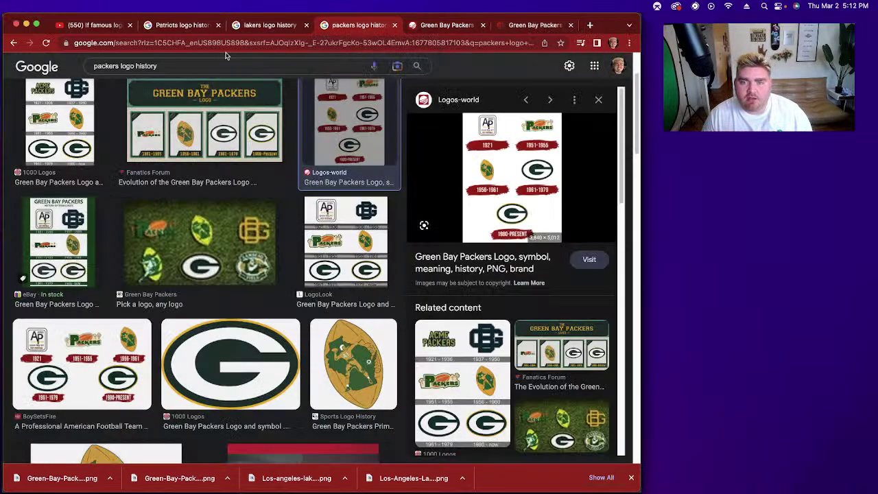
double_click(110, 66)
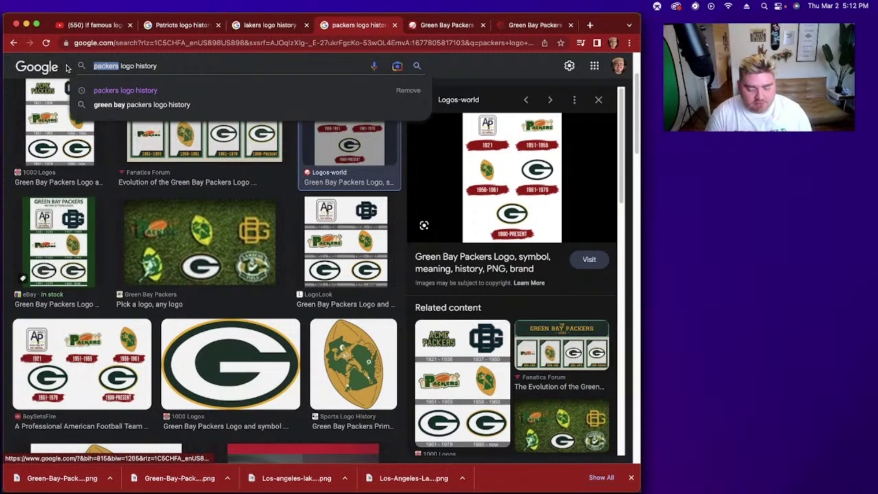
type("orioles")
key("Return")
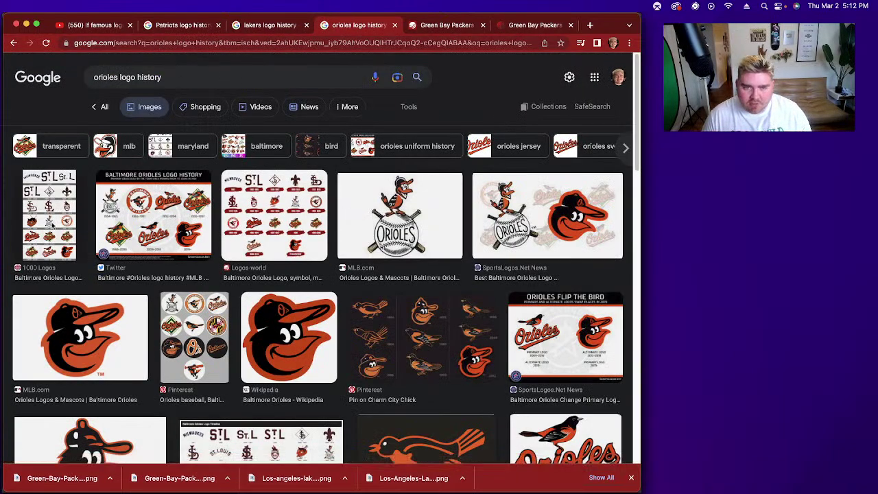
left_click(52, 232)
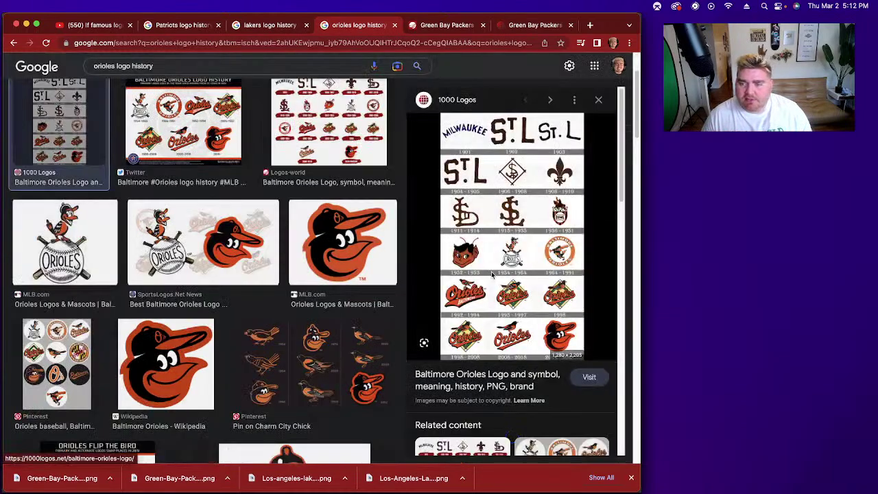
left_click(492, 274)
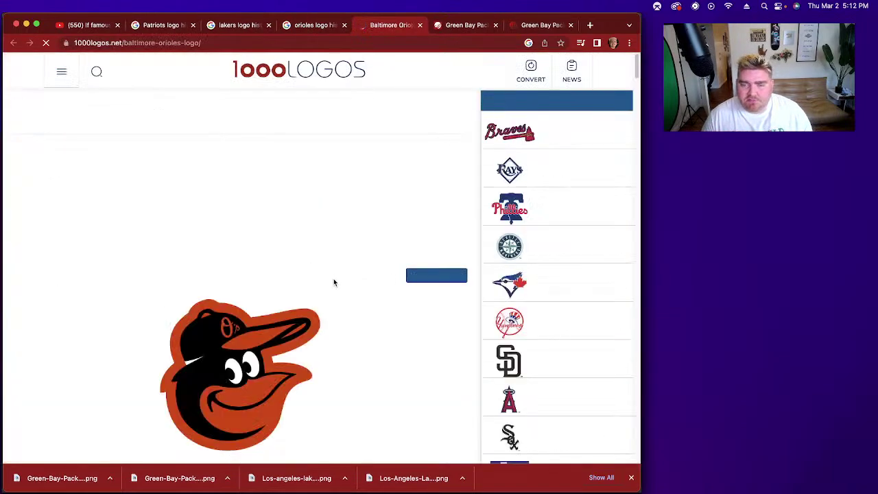
Step: Look through the Baltimore Orioles logo history from the 1901 Milwaukee version to the 2008-2018 version
scroll(188, 317, "down", 3)
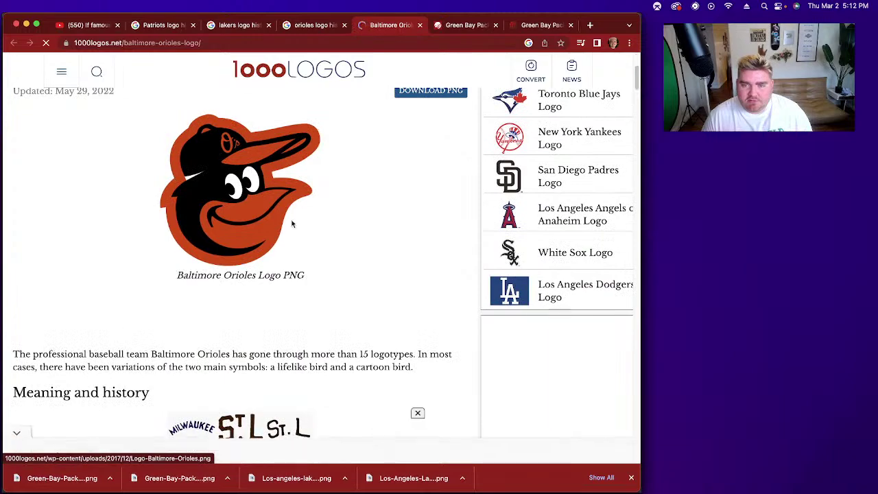
scroll(251, 240, "down", 1)
scroll(251, 240, "down", 10)
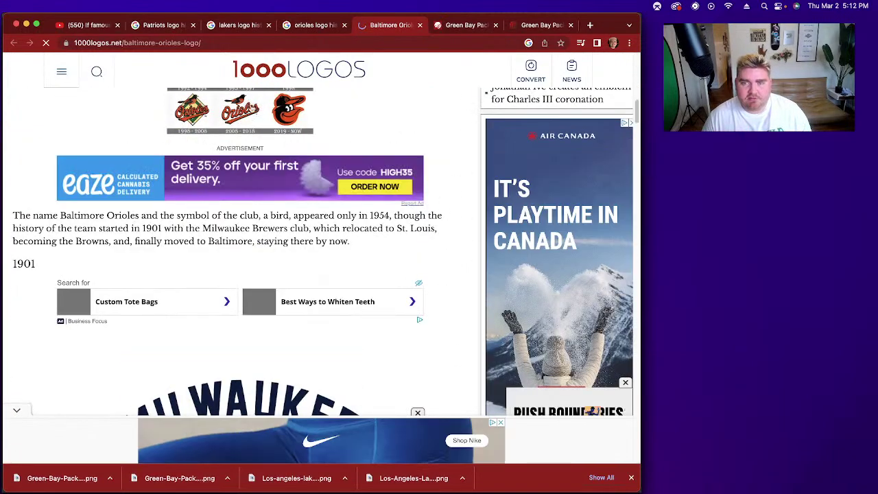
scroll(274, 275, "down", 12)
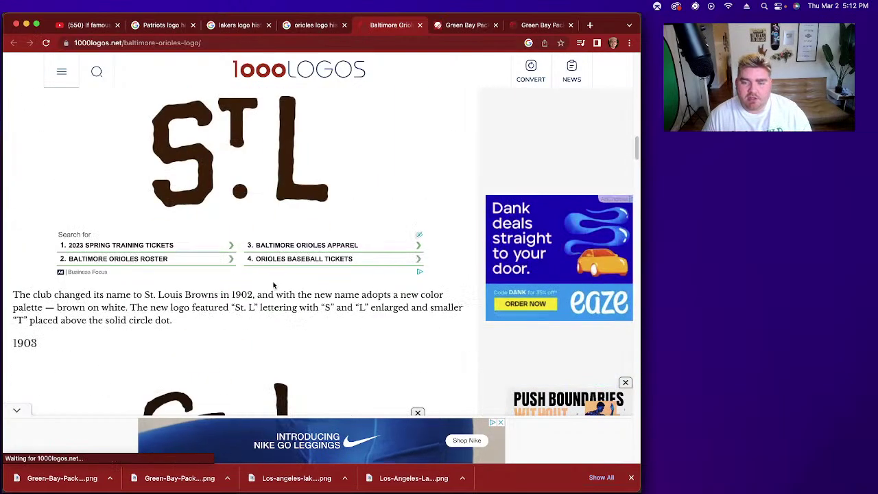
scroll(274, 286, "down", 15)
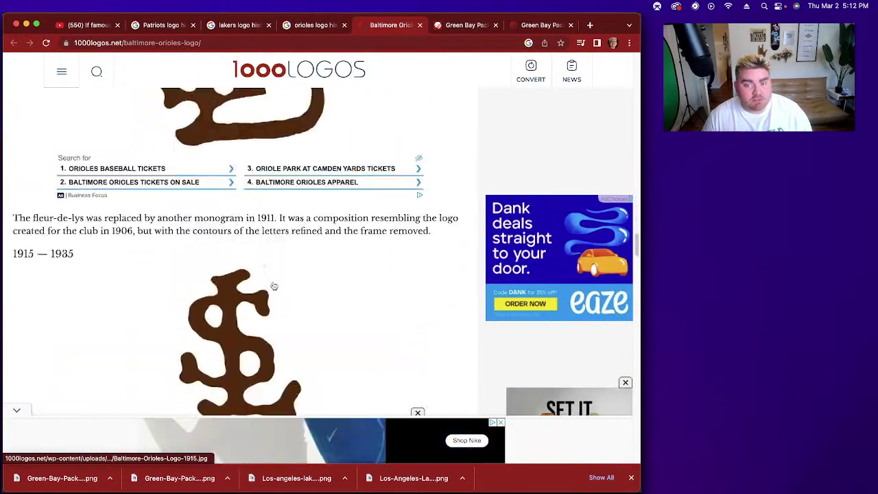
scroll(274, 285, "down", 12)
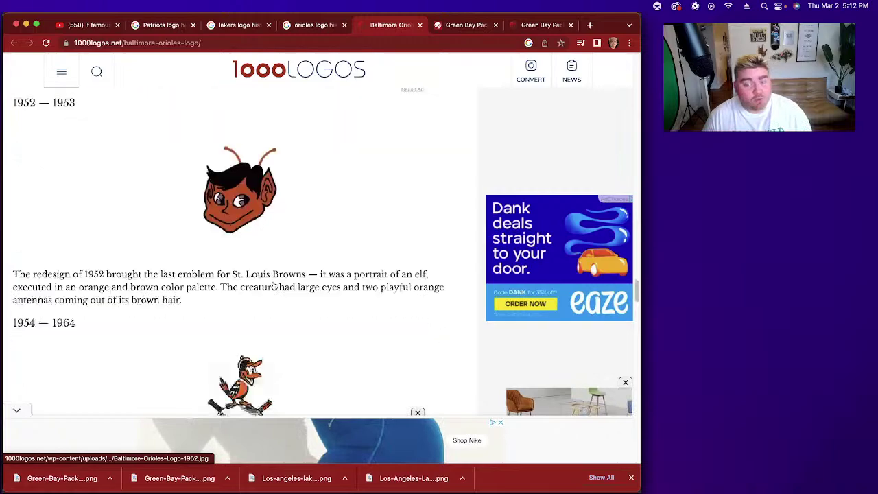
scroll(273, 285, "down", 5)
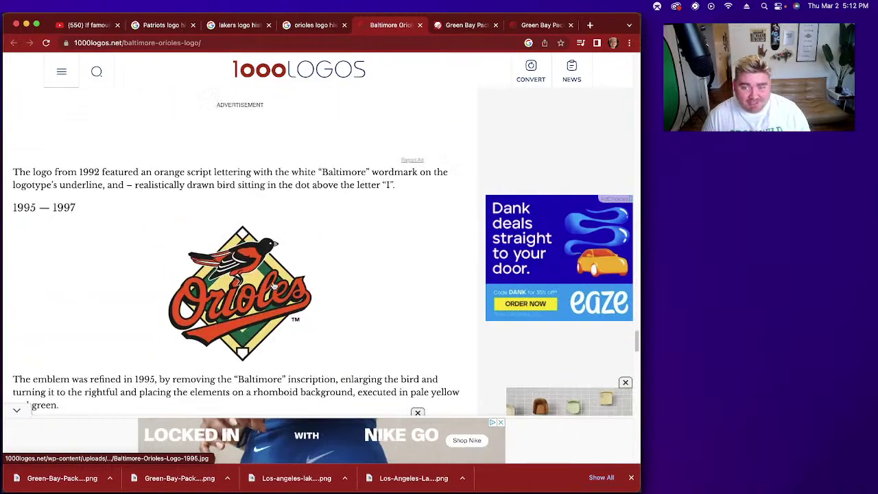
scroll(274, 286, "up", 2)
scroll(273, 286, "down", 8)
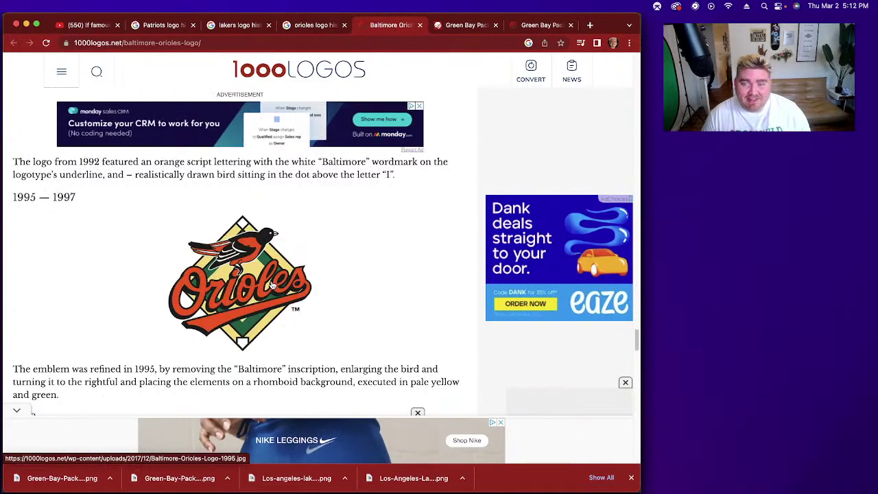
scroll(272, 286, "down", 6)
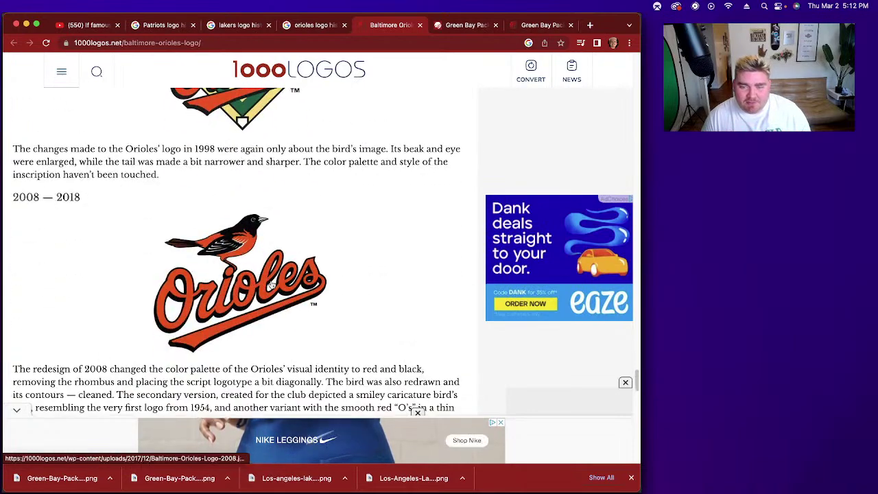
Step: Compare the Orioles bird-and-script logos of 1995-1997, 1998, 1998-2008 and 2008-2018 to choose a version
right_click(239, 251)
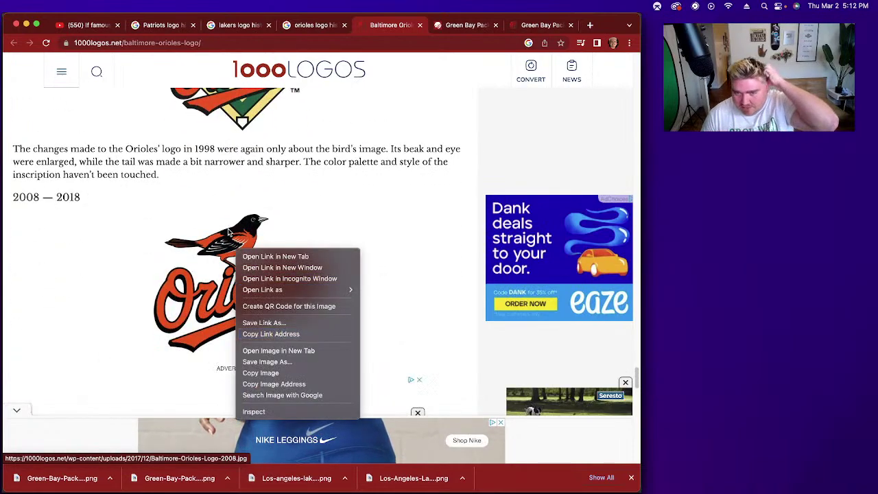
left_click(233, 237)
scroll(238, 240, "up", 3)
scroll(238, 241, "up", 5)
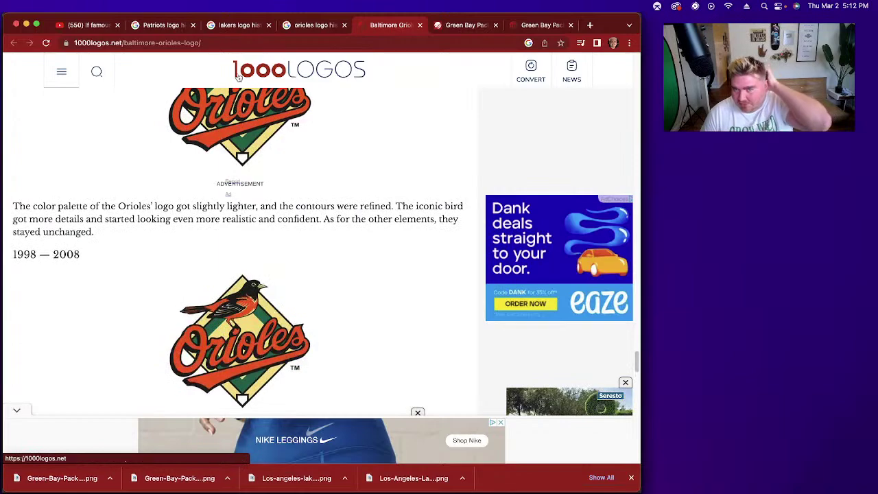
scroll(260, 244, "up", 10)
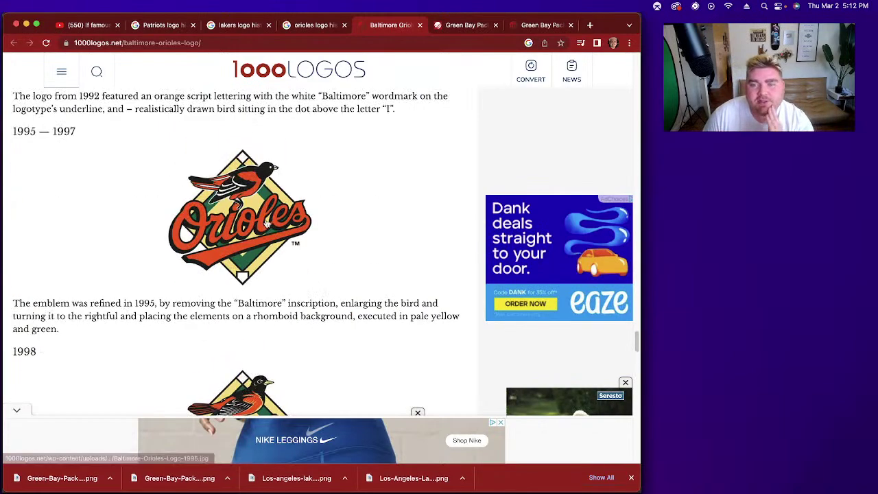
scroll(270, 236, "down", 8)
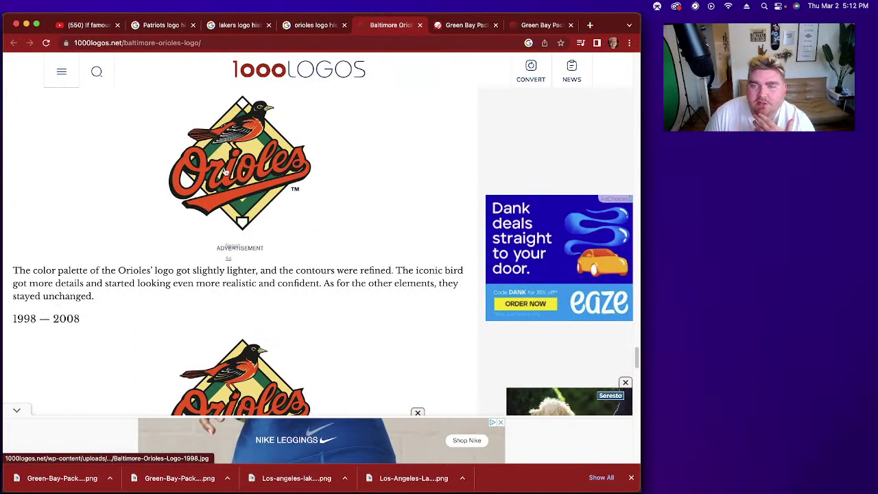
scroll(240, 172, "down", 18)
scroll(251, 149, "up", 14)
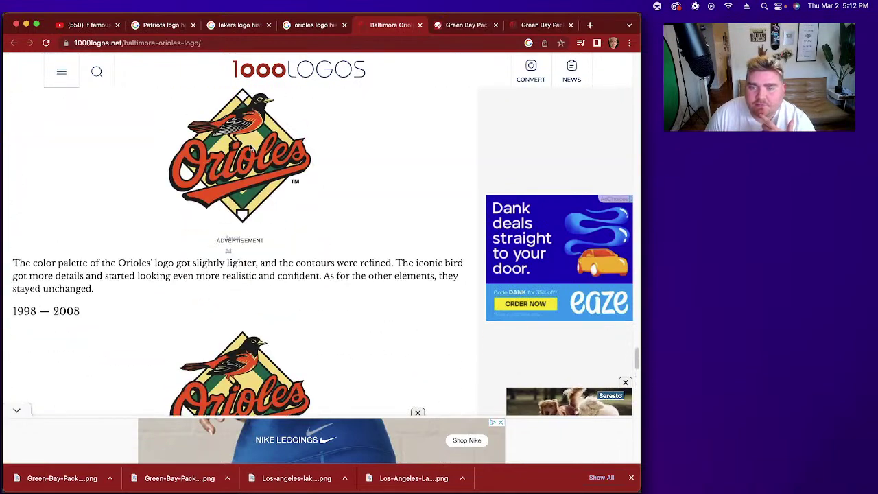
Step: Save the 1998 Baltimore Orioles logo with the bird on the diamond to Downloads as Baltimore-Orioles-Logo-1998
right_click(233, 146)
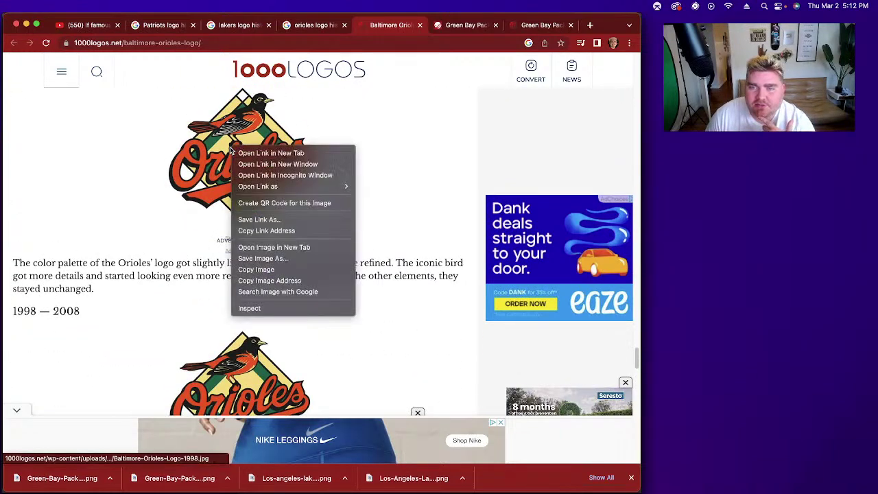
left_click(258, 259)
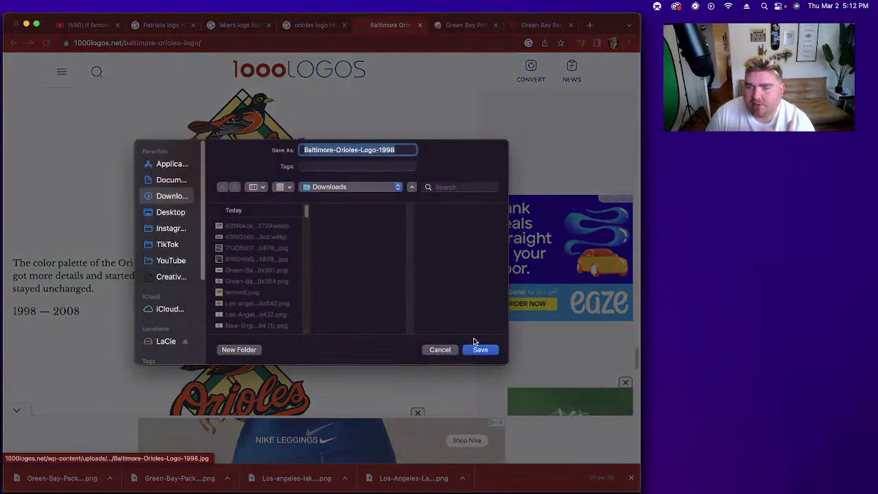
left_click(480, 350)
Step: Save the Orioles smiling bird logo from the "2019 — Today" section to Downloads as Baltimore-Orioles-logo-1024x576
scroll(290, 314, "down", 15)
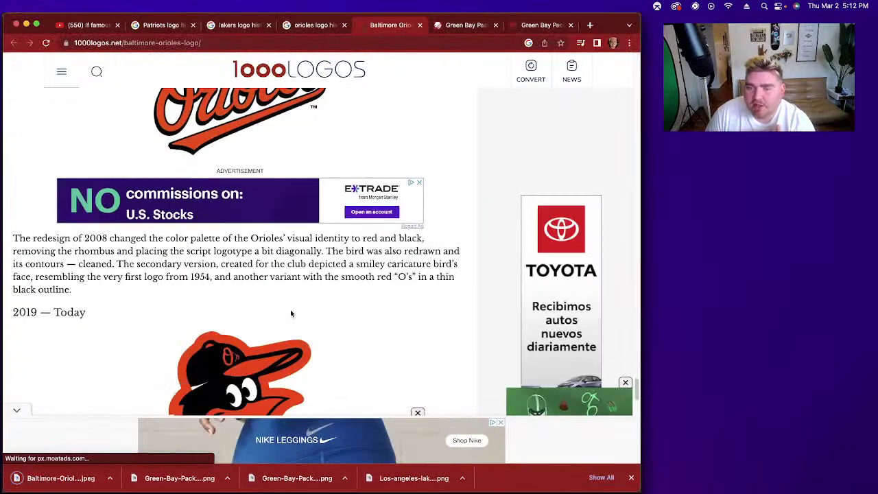
right_click(232, 184)
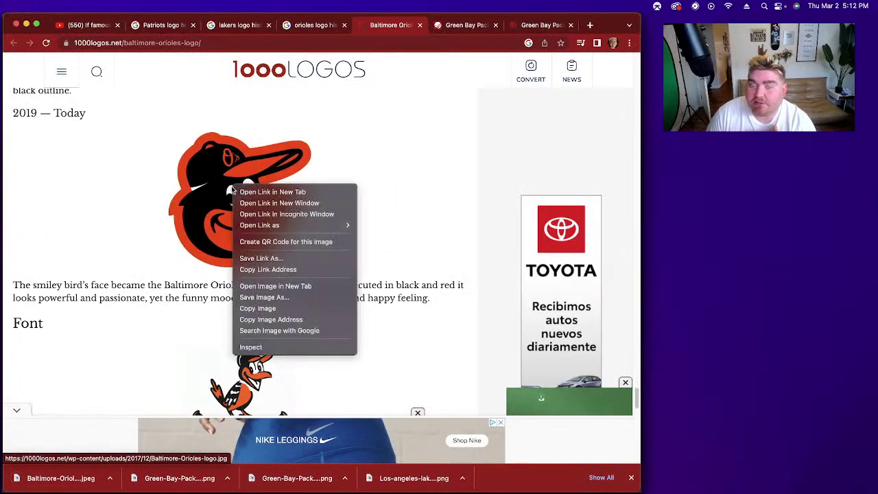
left_click(265, 297)
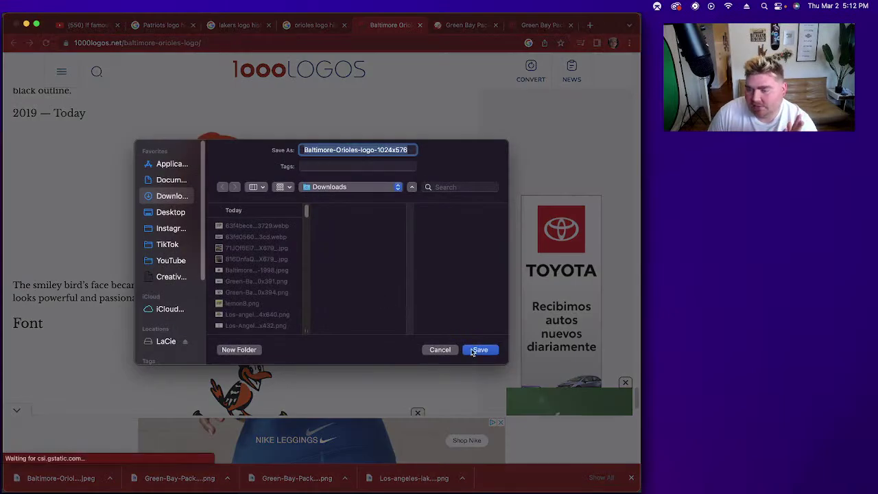
left_click(472, 351)
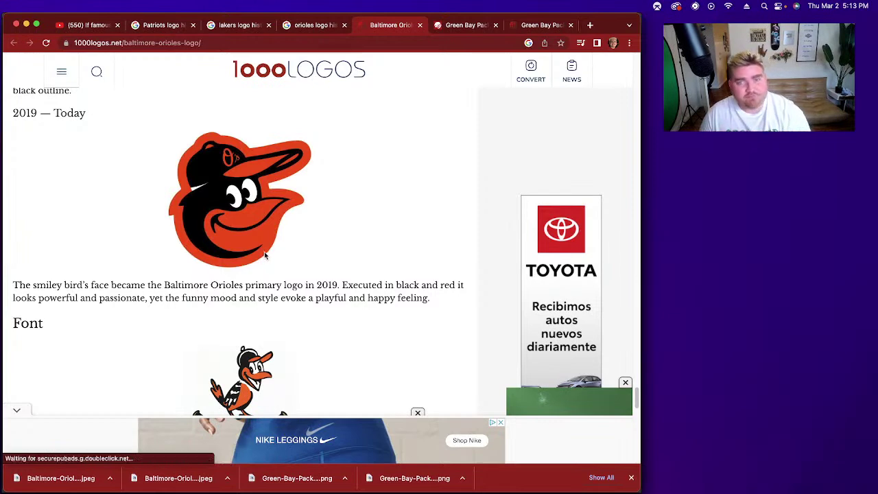
Step: Check the saved team logos in the Downloads folder and return to the Baltimore Orioles logo page
left_click(556, 492)
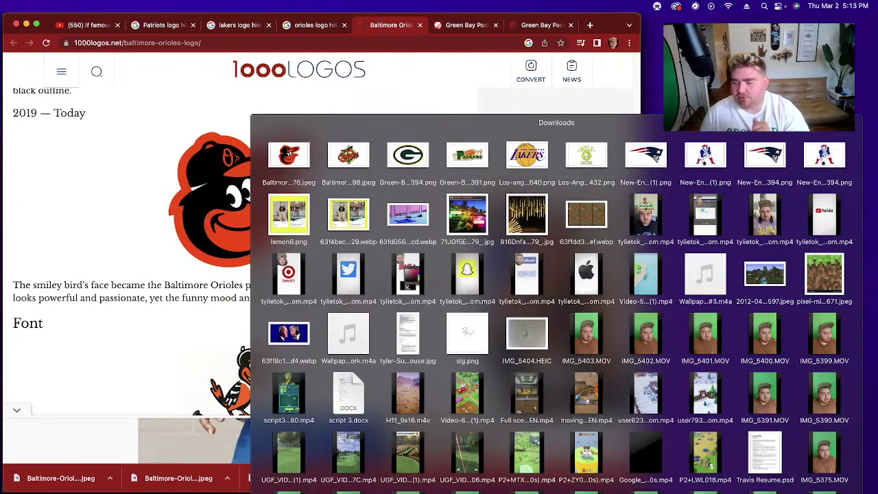
left_click(170, 166)
scroll(228, 274, "up", 3)
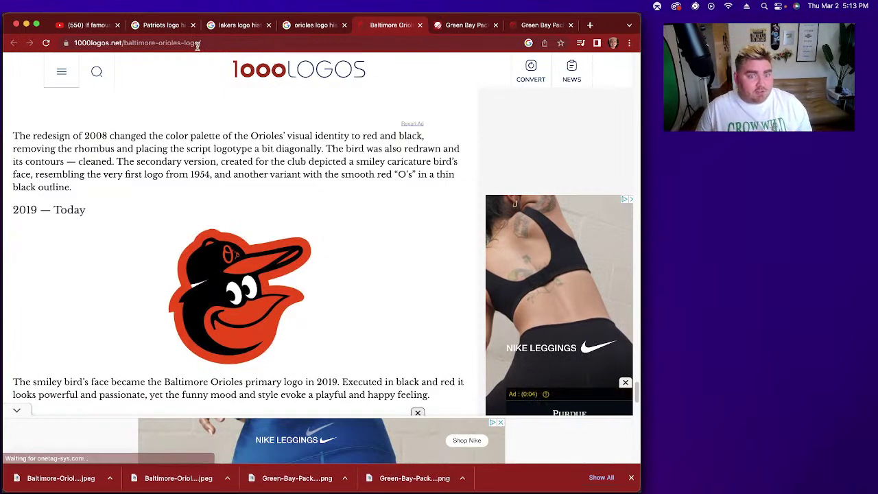
Step: Search the web for "adidas logo history" and preview the Logos-world timeline image of the Adidas logos
left_click(197, 46)
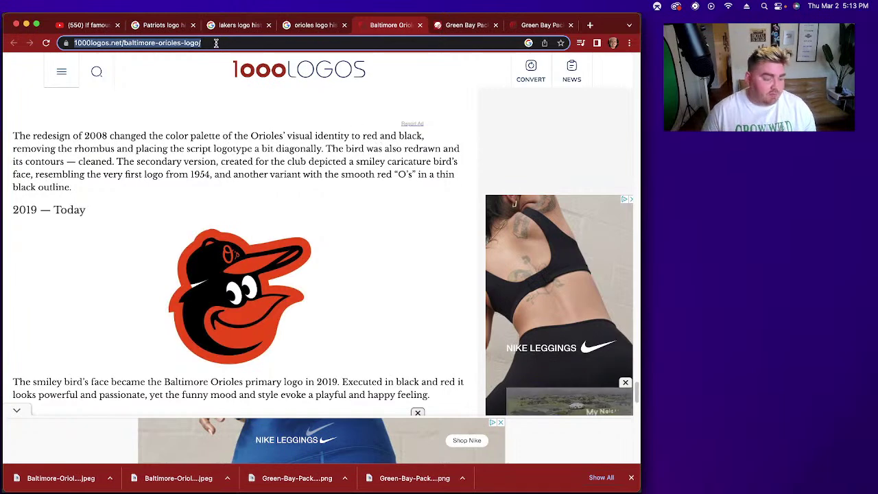
type("adi")
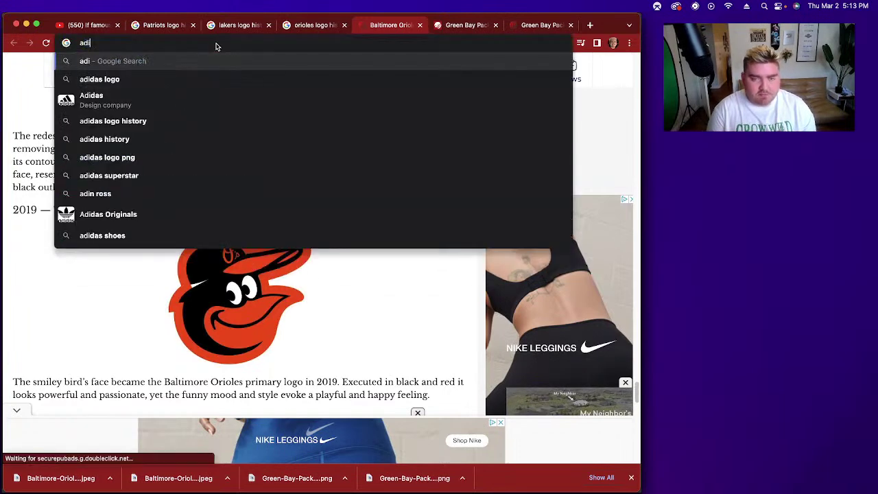
type("das lgoo")
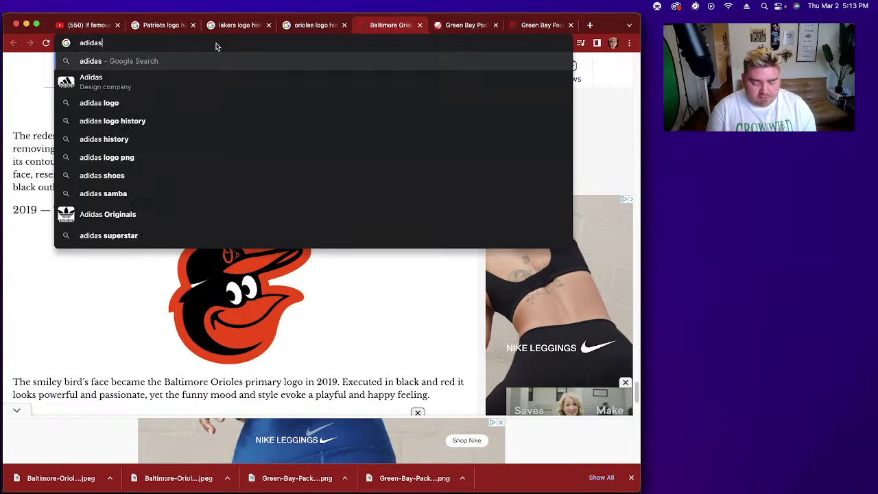
key("BackSpace")
key("BackSpace")
key("BackSpace")
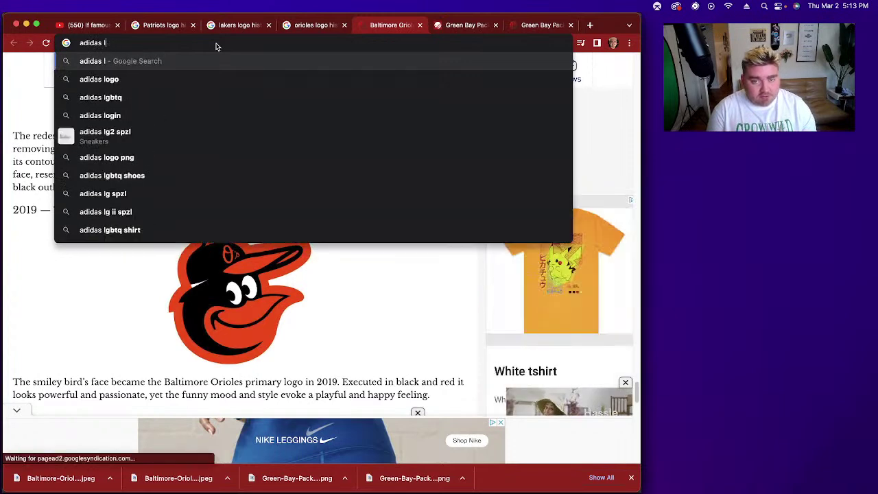
type("ogo history")
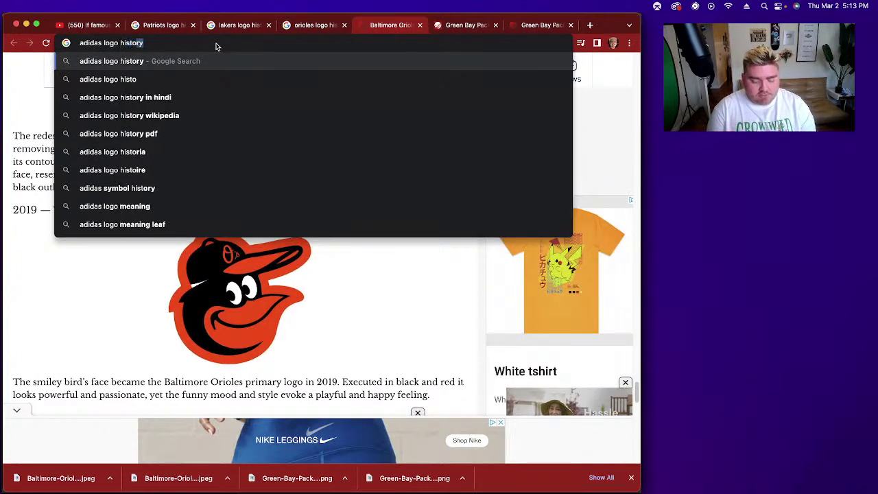
key("Return")
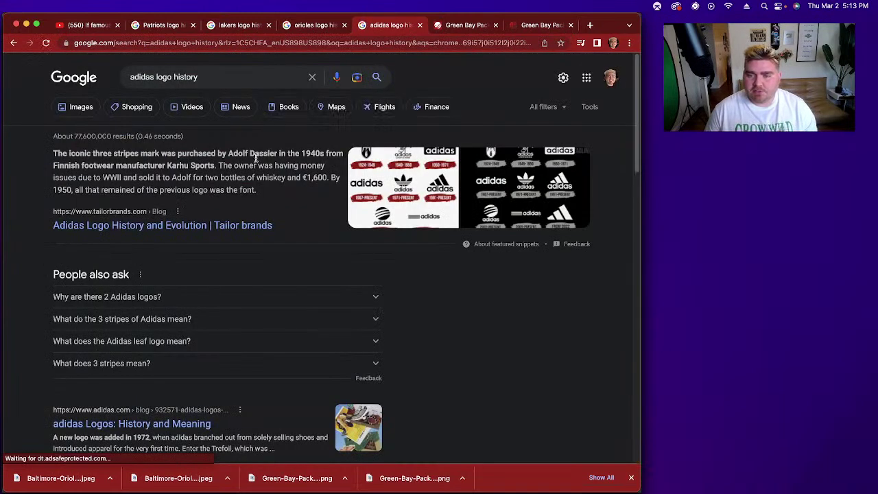
left_click(399, 177)
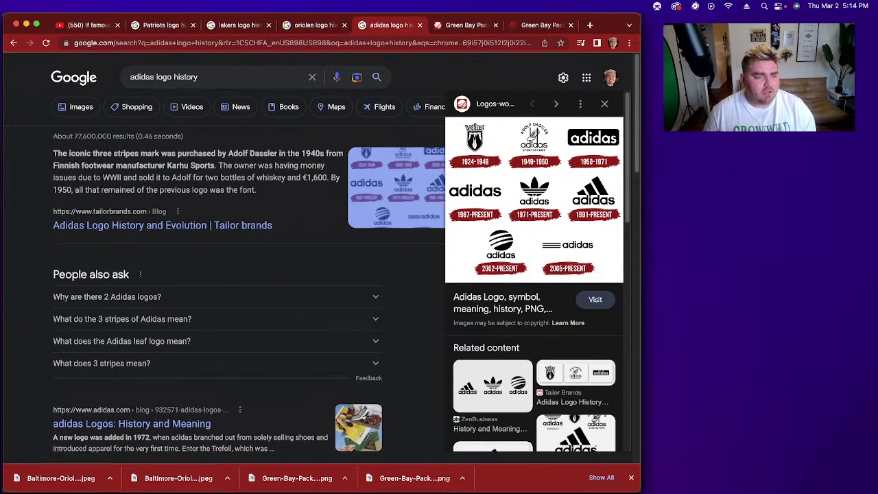
Step: Change the search to "nba logo history", show image results and preview the 1000 Logos timeline of the NBA logos
left_click(156, 77)
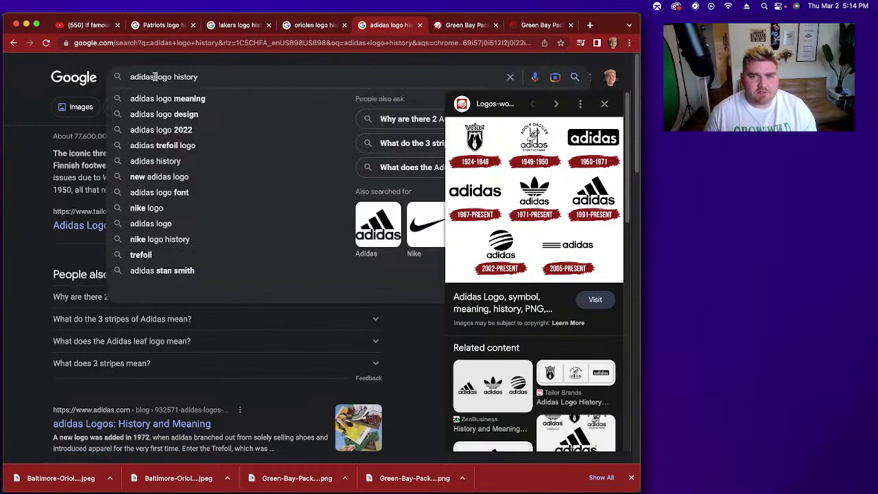
key("alt+BackSpace")
type("nbas")
key("BackSpace")
key("Return")
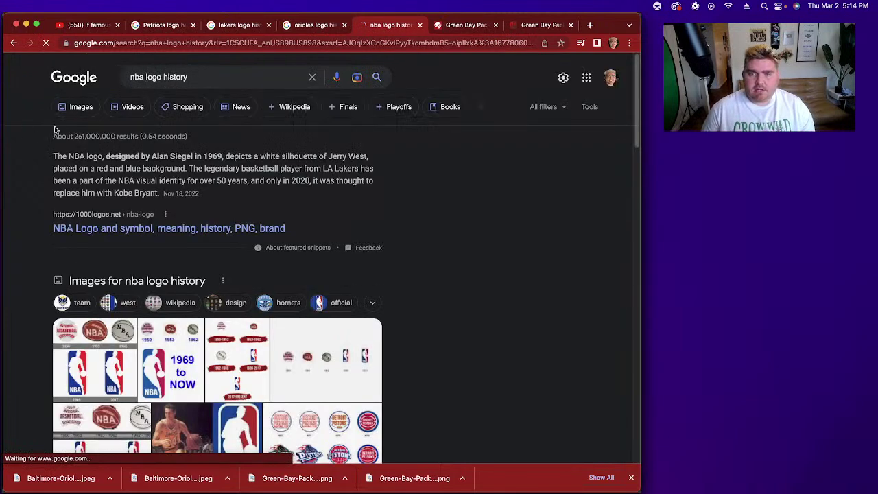
left_click(79, 107)
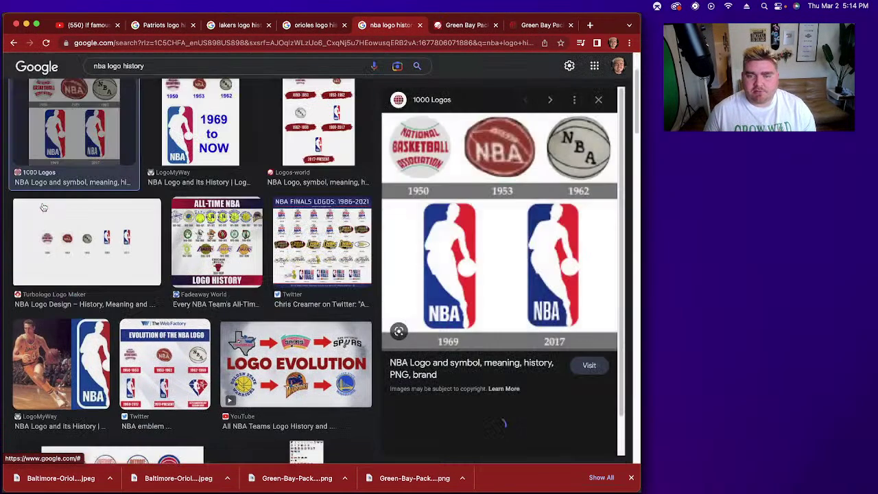
left_click(44, 207)
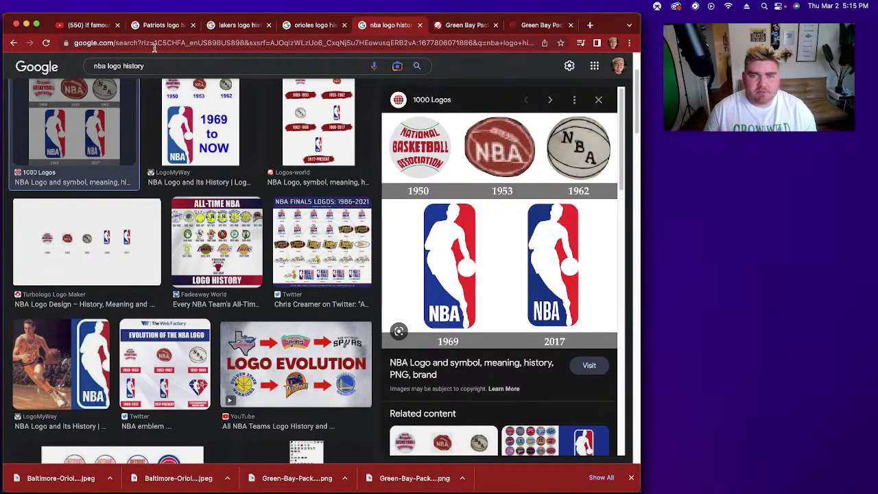
Step: Change the image search to "chiefs logo history" and preview the LogoMyWay timeline of the Kansas City Chiefs logos
double_click(102, 66)
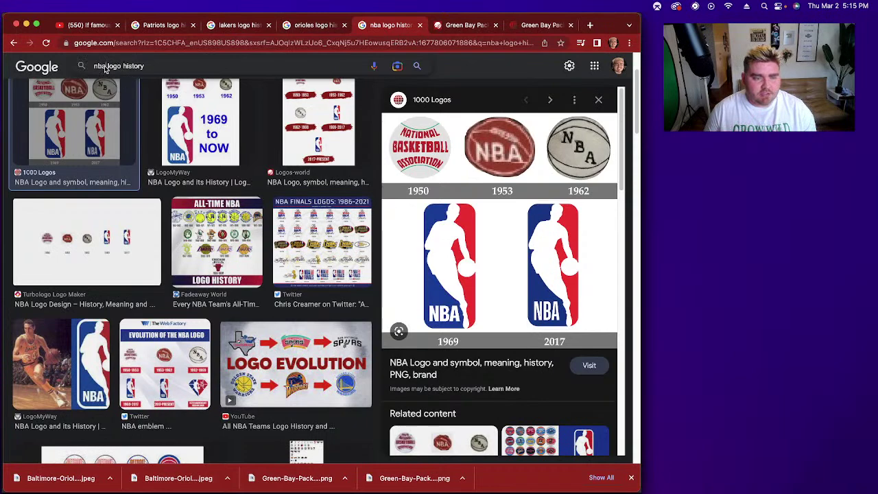
type("chiefs")
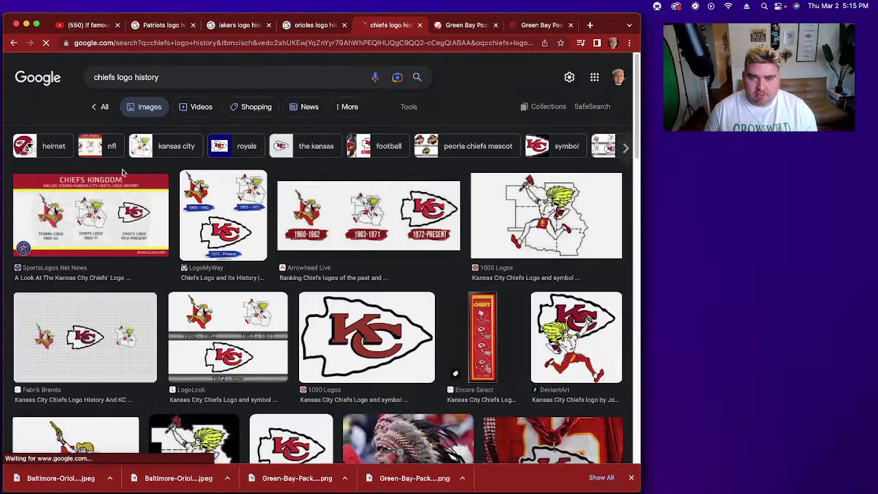
left_click(232, 200)
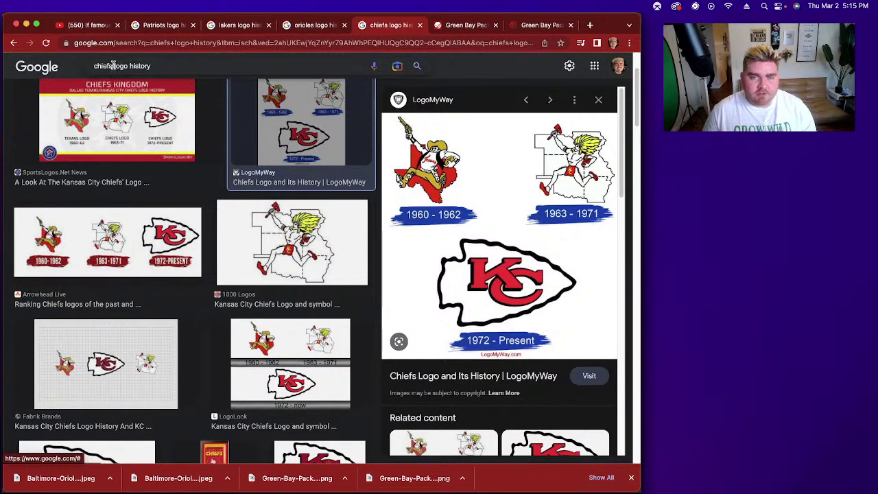
Step: Change the image search to "dolphins logo history" and open the 305Sports article on the evolution of the Miami Dolphins logo
left_click_drag(113, 65, 92, 64)
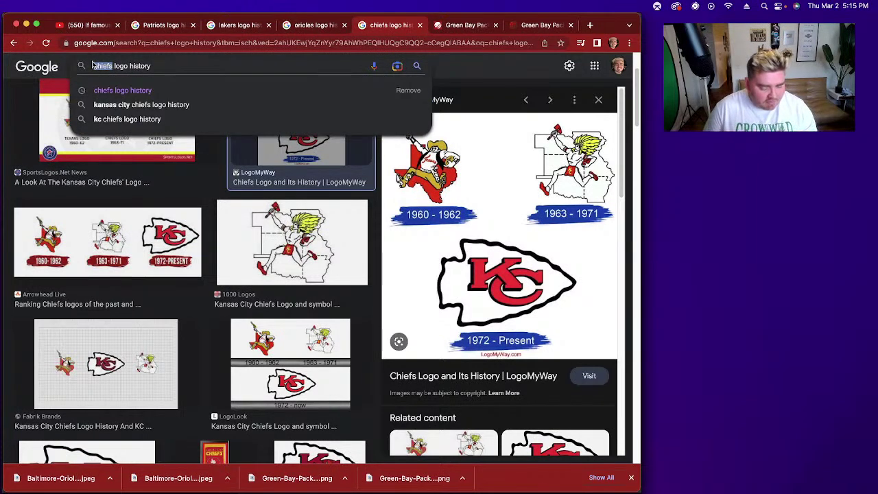
type("dolphins")
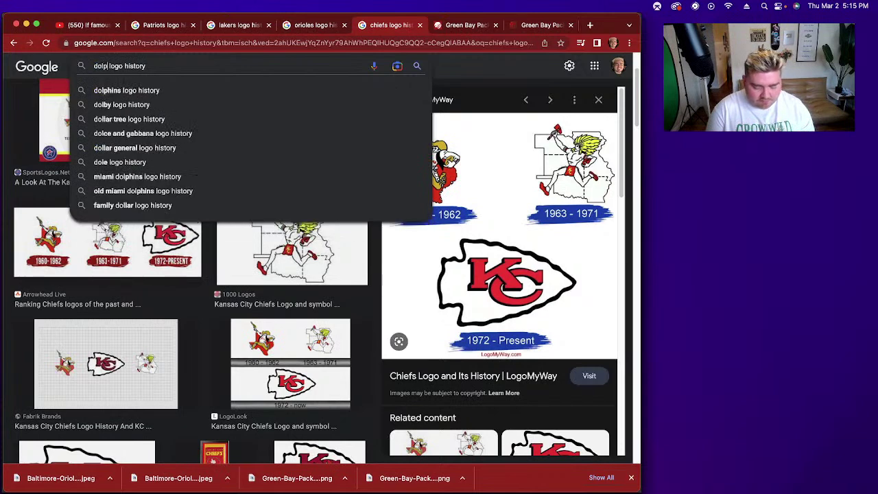
key("Return")
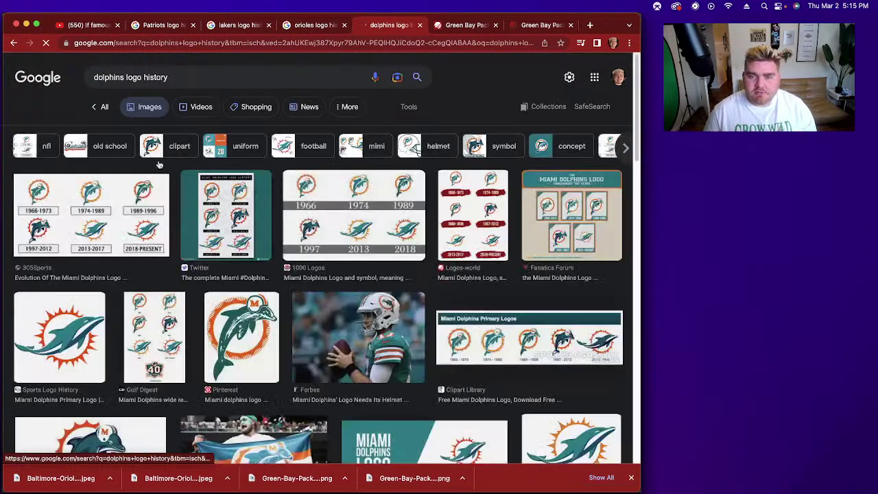
left_click(143, 206)
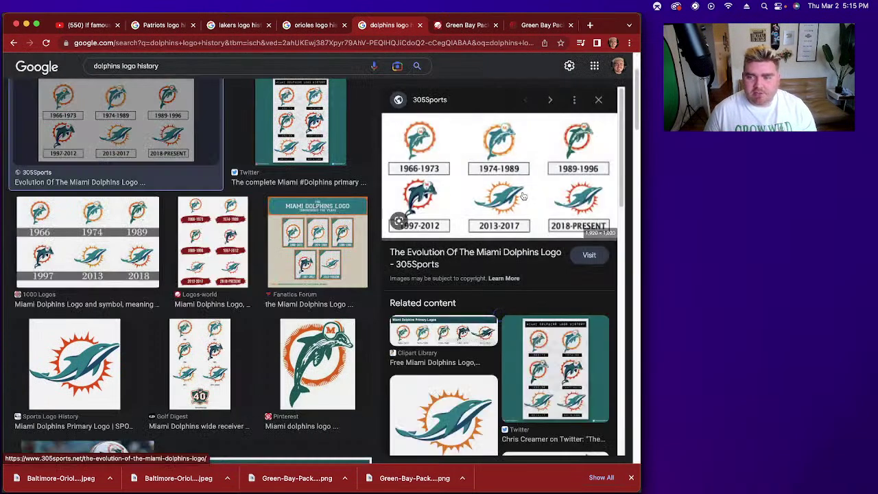
left_click(554, 190)
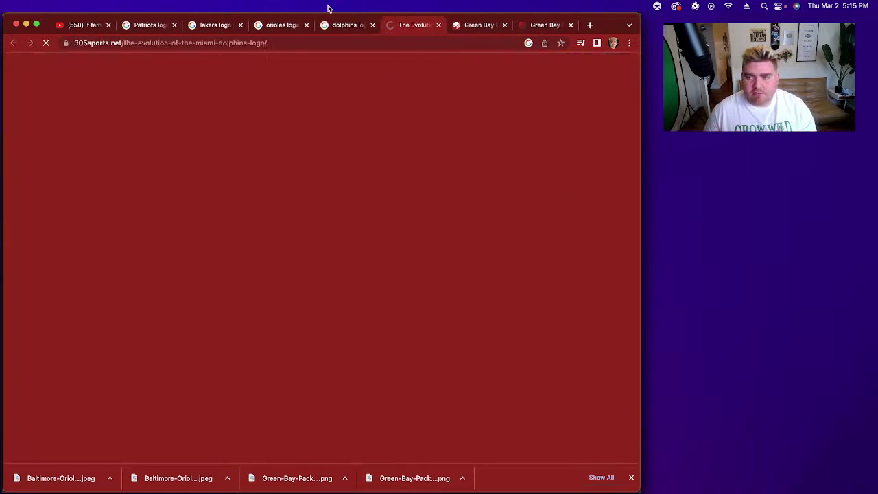
Step: Return to the Dolphins image results and open the Logos-world Miami Dolphins Logo page from its timeline image
left_click(334, 25)
left_click_drag(229, 227, 209, 267)
left_click(208, 267)
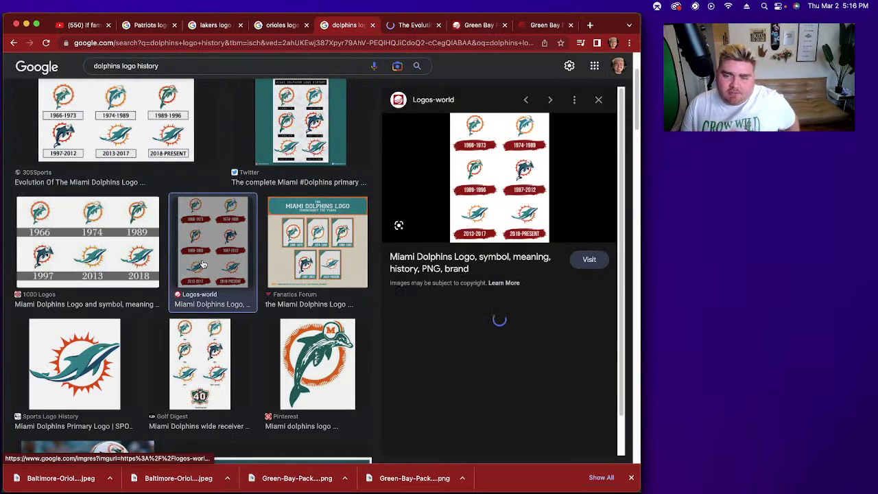
left_click(500, 190)
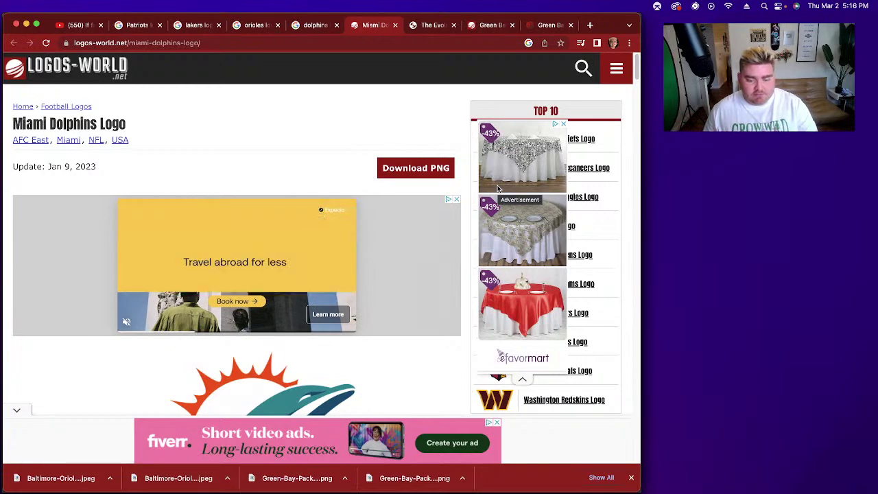
Step: Examine the Miami Dolphins logo timeline from 1966-1973 to 2018-present in the Meaning and History section
scroll(354, 263, "down", 5)
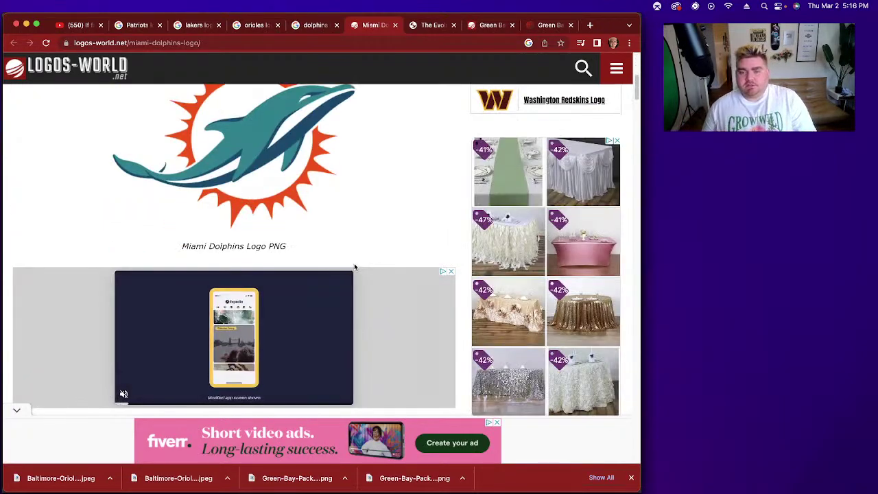
scroll(354, 263, "up", 3)
scroll(354, 262, "down", 6)
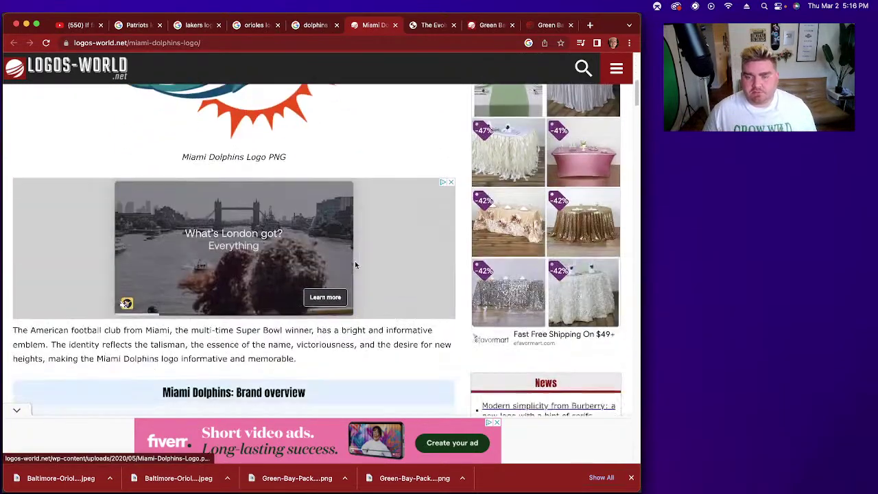
scroll(354, 264, "down", 15)
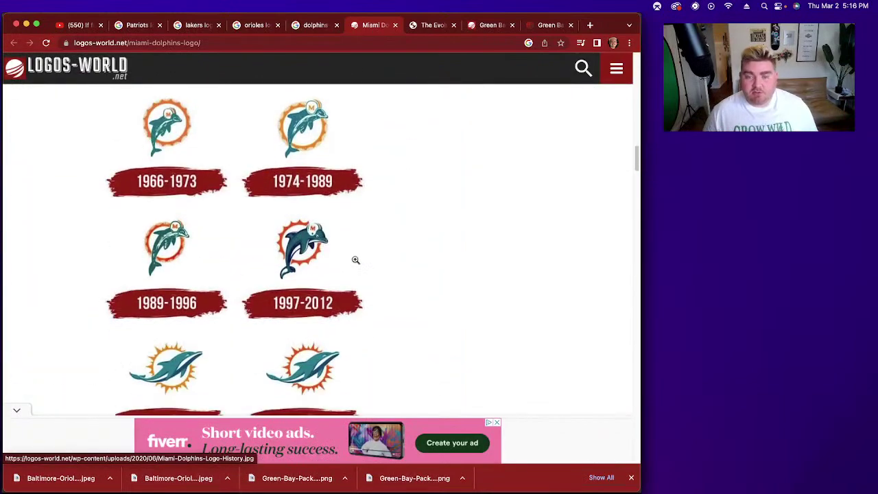
scroll(356, 260, "up", 1)
scroll(355, 260, "up", 2)
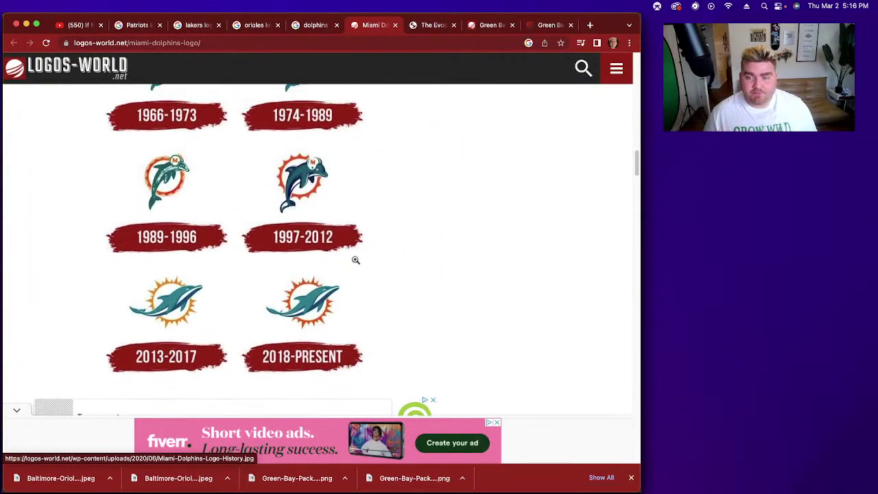
scroll(267, 211, "up", 5)
scroll(269, 227, "up", 3)
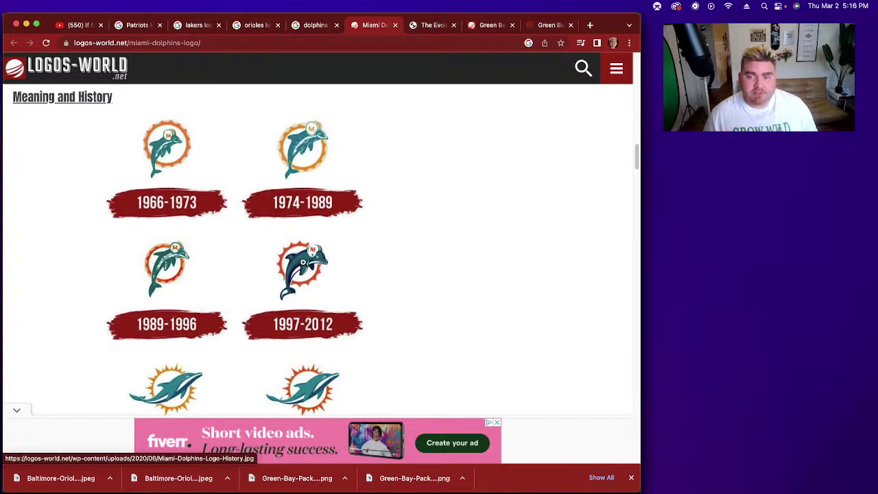
scroll(303, 263, "down", 7)
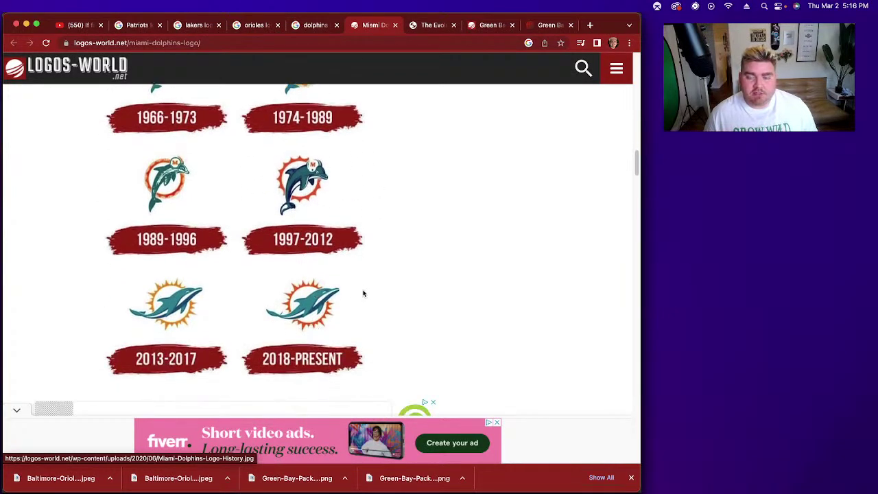
Step: Search images for the Barcelona FC logo history and preview the 1000 Logos timeline of the club's crests
scroll(364, 293, "down", 10)
scroll(364, 294, "up", 8)
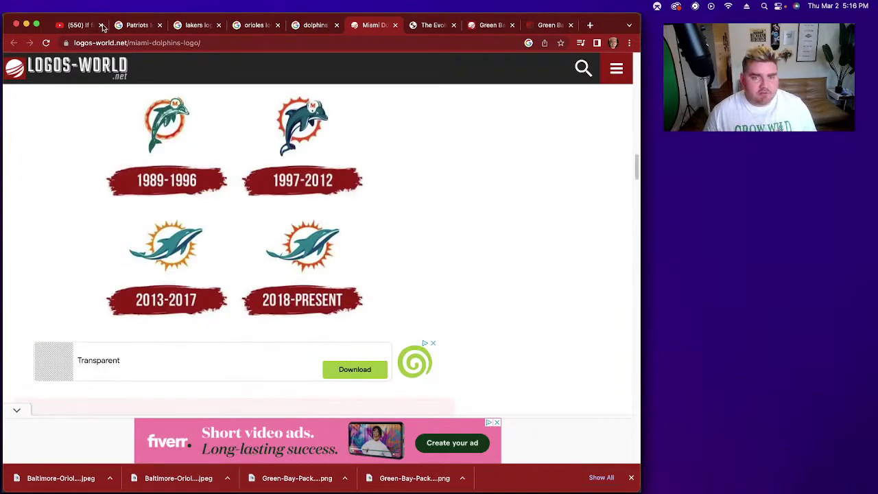
left_click(108, 42)
type("barcelona fc loho history")
key("Return")
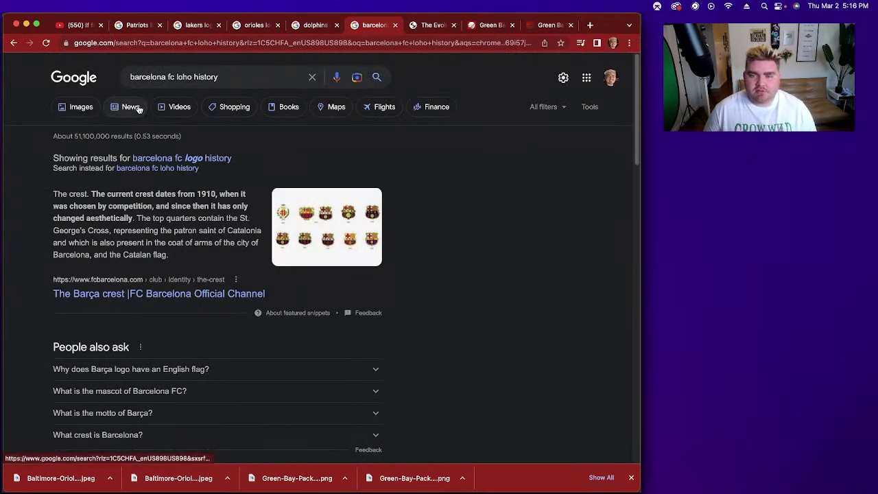
left_click(74, 110)
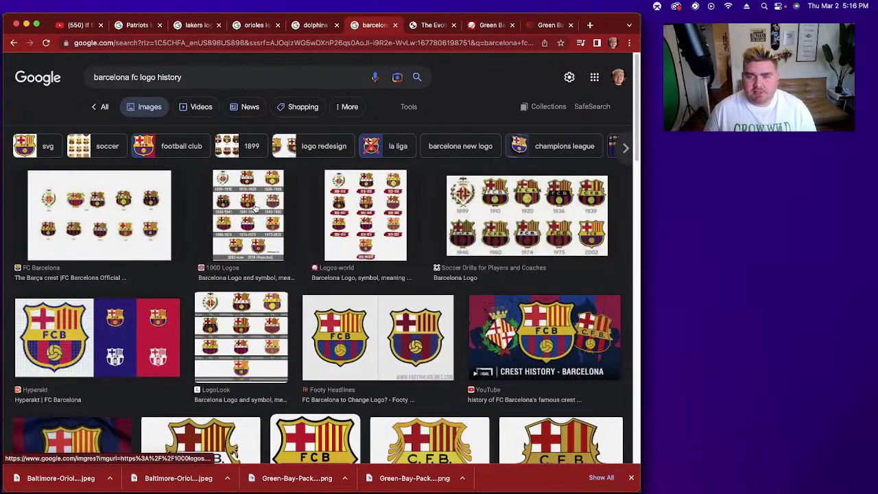
left_click(238, 207)
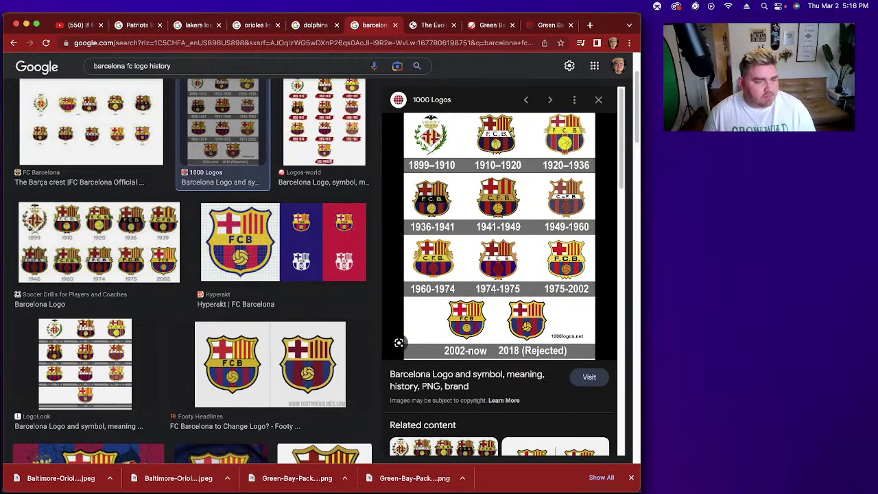
Step: Change the image search to "eagles logo history" and preview the Logos-world timeline of the Philadelphia Eagles logos
left_click_drag(132, 66, 93, 66)
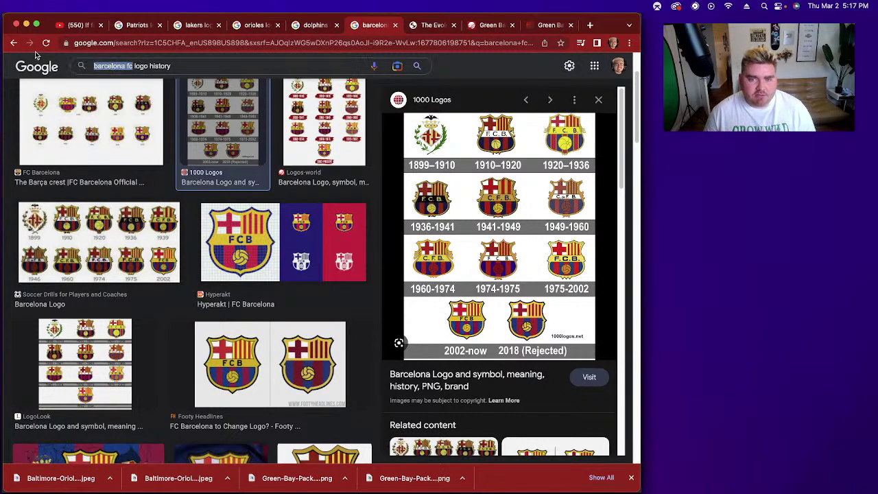
type("eag")
type("les")
key("Return")
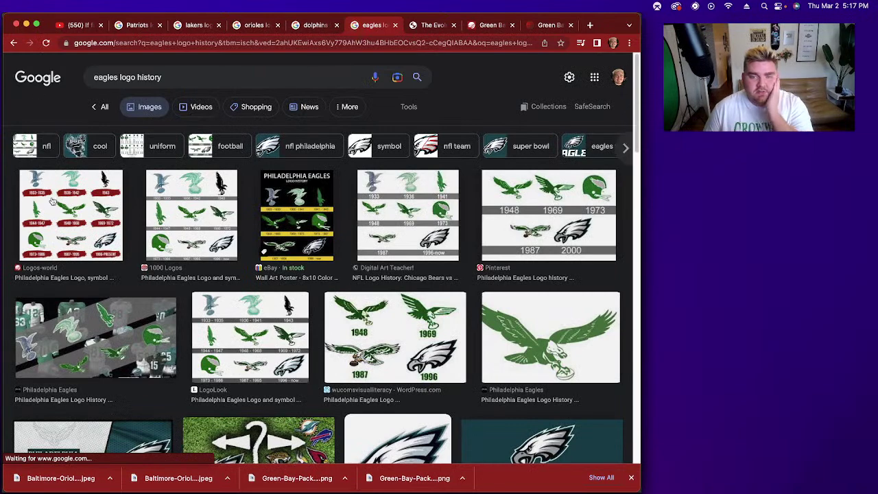
left_click(52, 201)
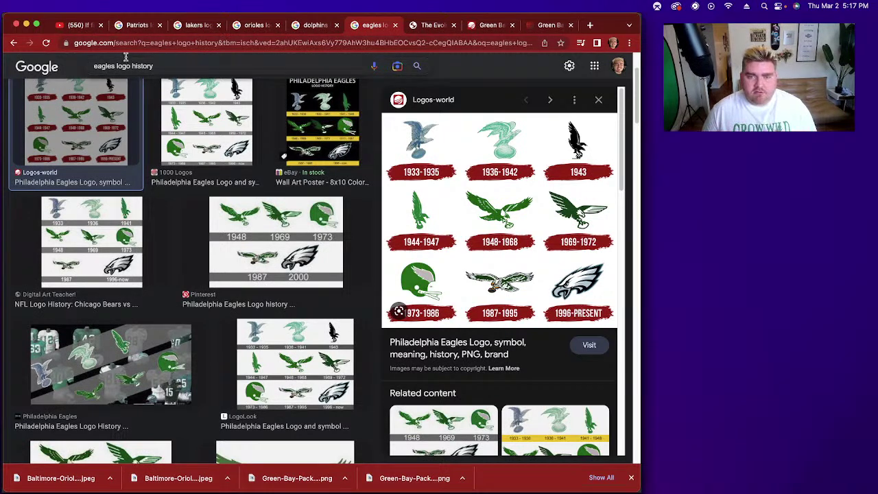
Step: Change the image search to "miami heat logo history"
left_click_drag(114, 66, 56, 59)
type("miami hea")
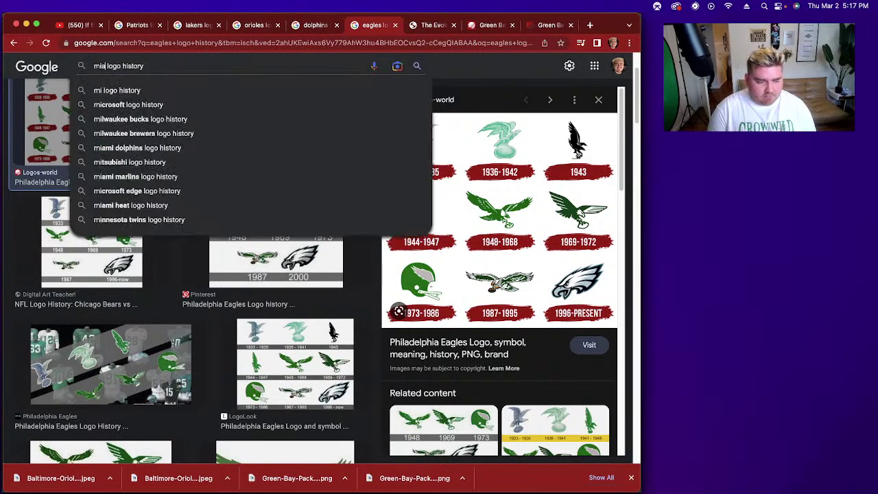
type("t")
key("Return")
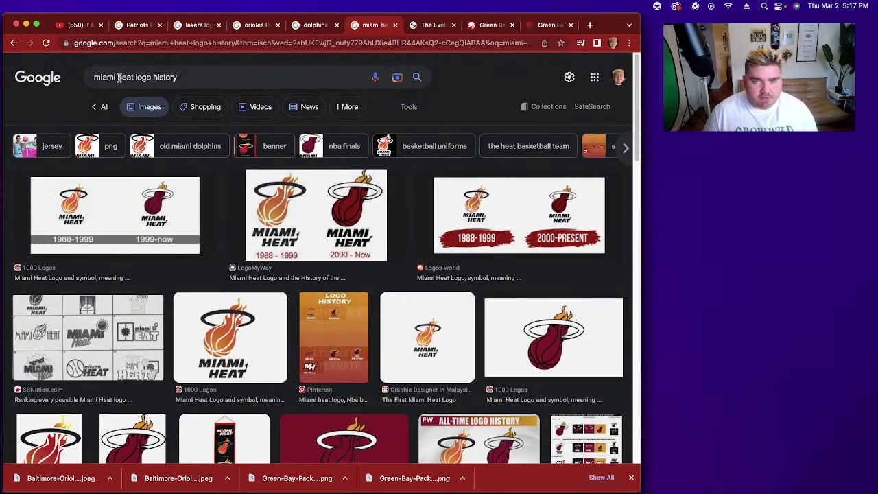
Step: Change the image search to "colts logo history" and preview the 1000 Logos timeline of the Colts logos
left_click_drag(134, 73, 60, 74)
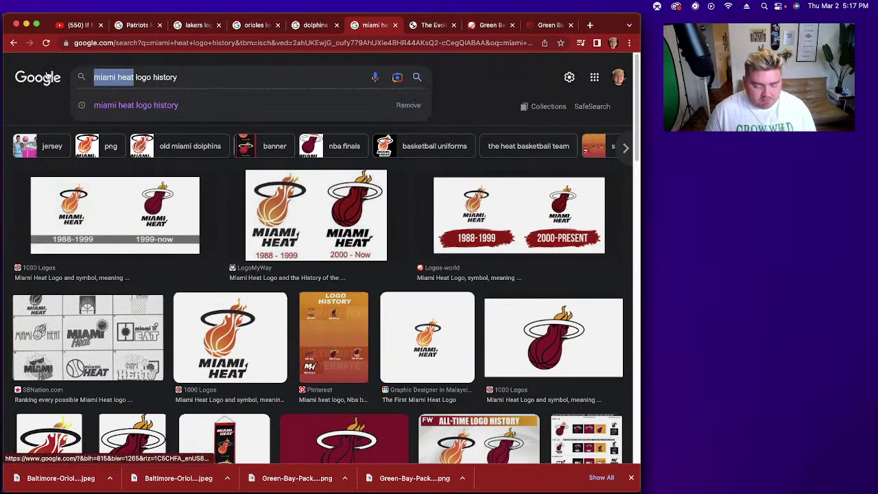
type("colts")
key("Return")
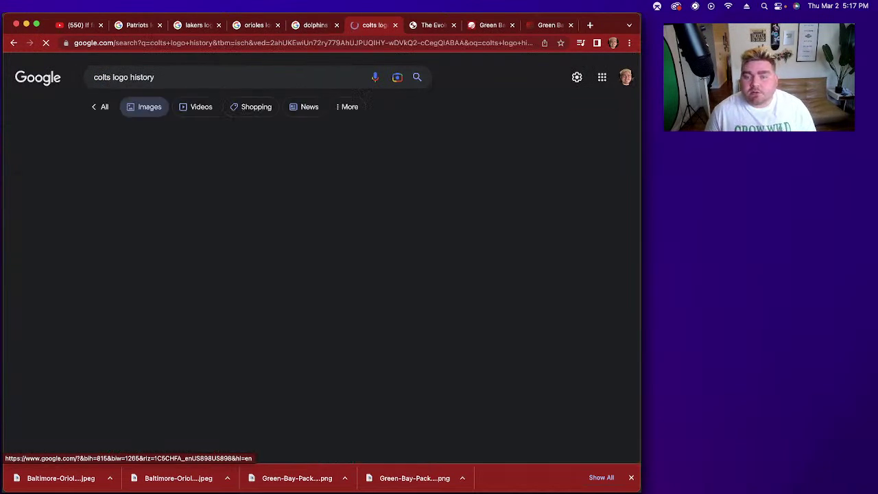
left_click(104, 215)
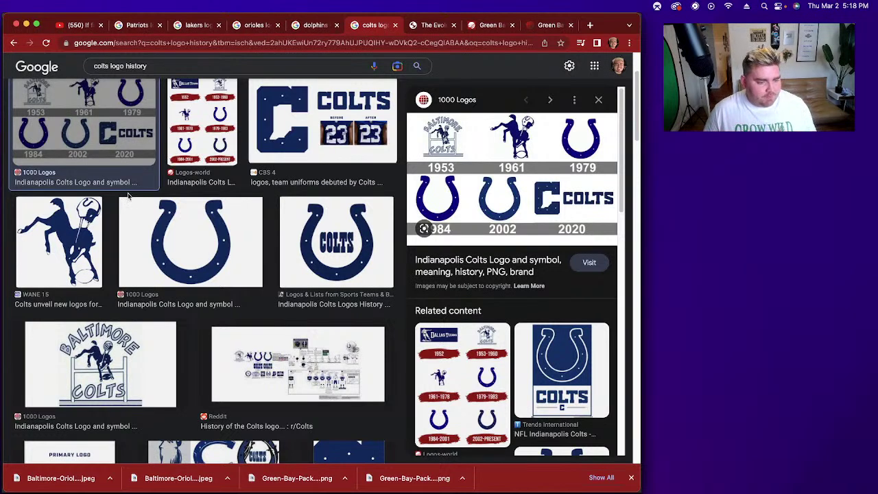
Step: Change the image search to "panthers logo history" and preview the Logos-world timeline of the Carolina Panthers logos
left_click_drag(109, 65, 77, 63)
type("panthers")
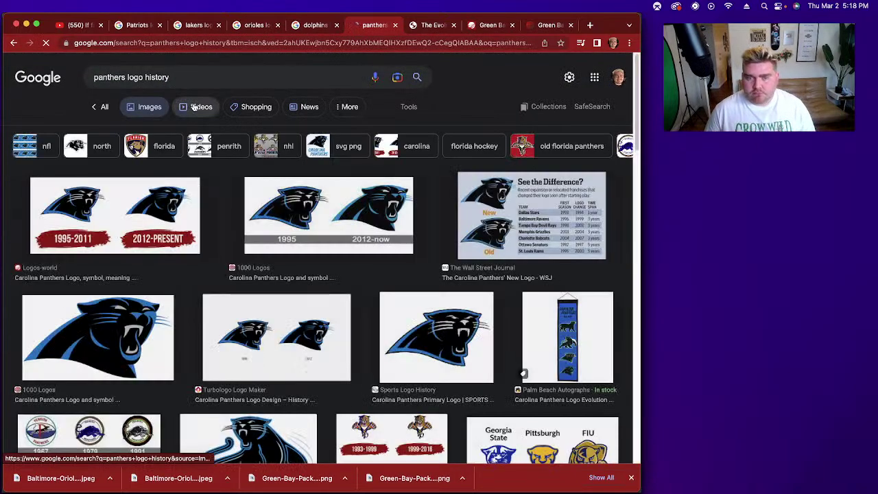
left_click(142, 224)
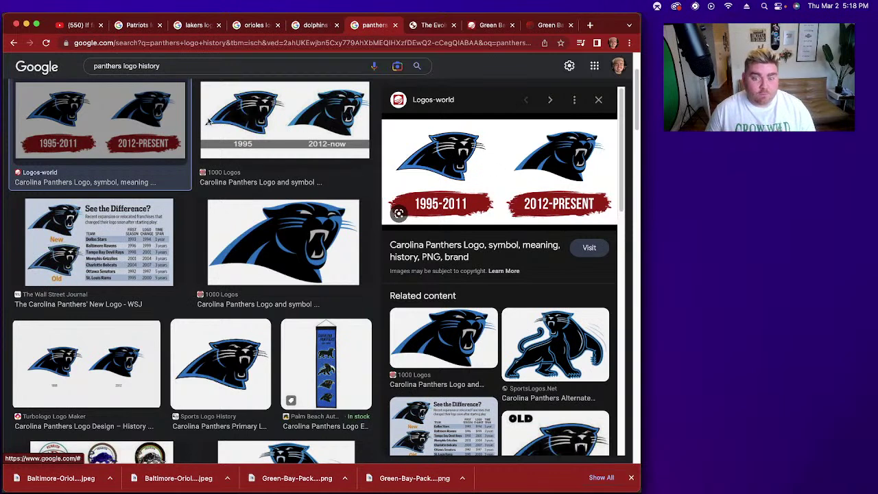
double_click(120, 65)
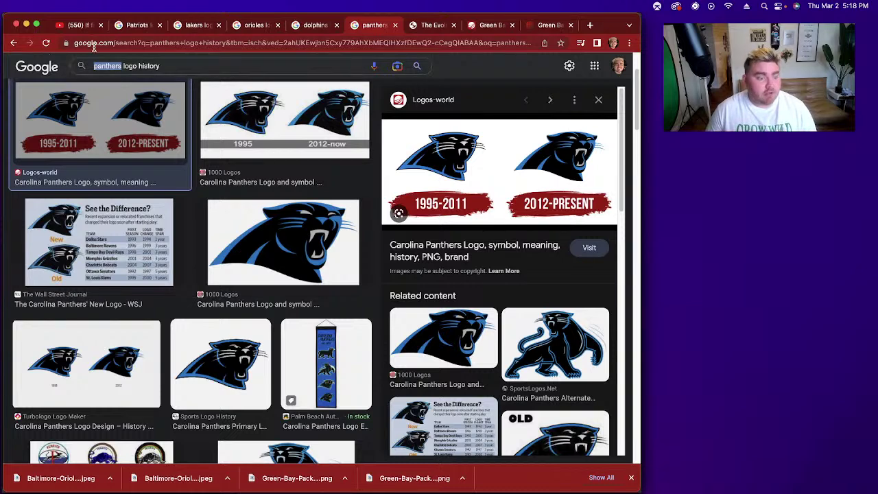
type("marlins")
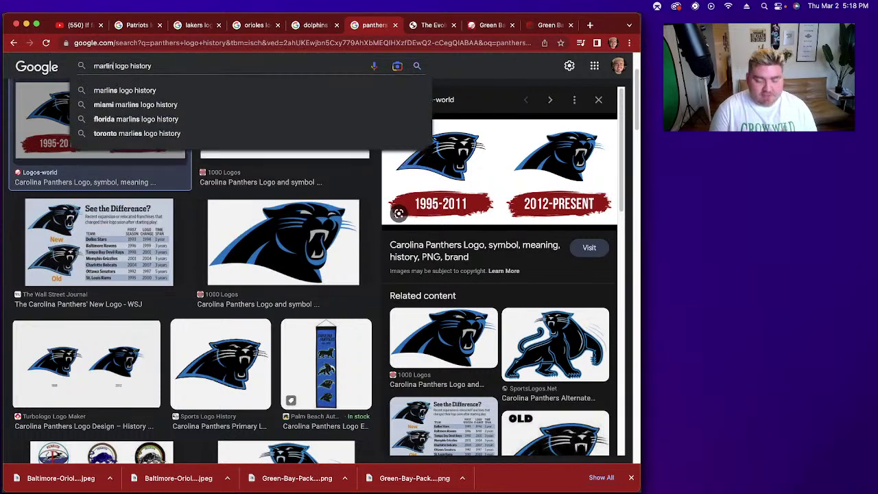
key("Return")
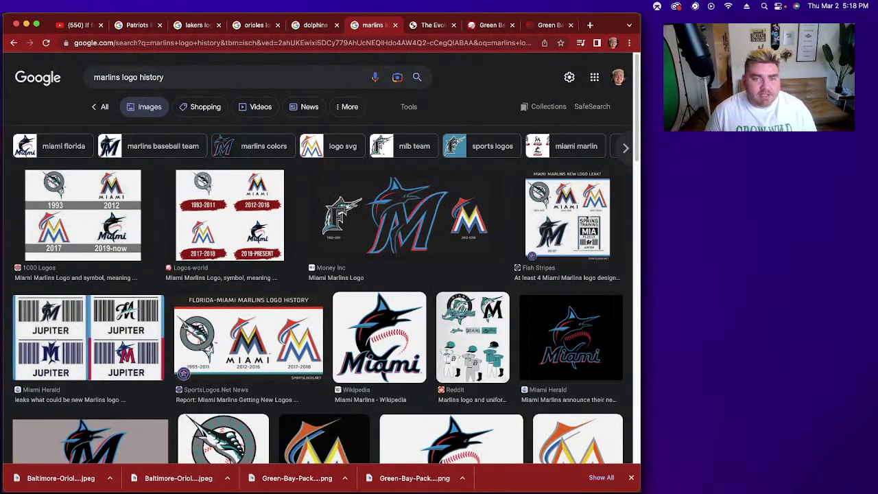
left_click(13, 42)
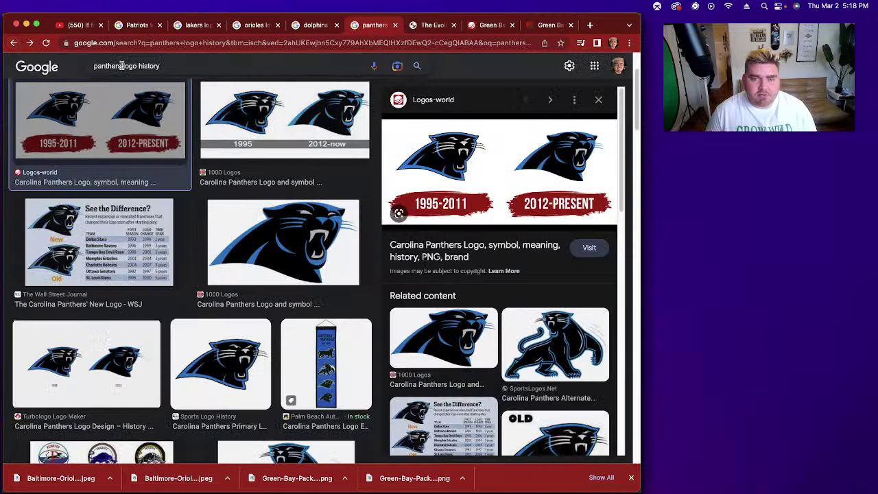
Step: Change the image search to "florida panthers logo history" and preview the Logos-world timeline of the Florida Panthers logos
left_click(96, 66)
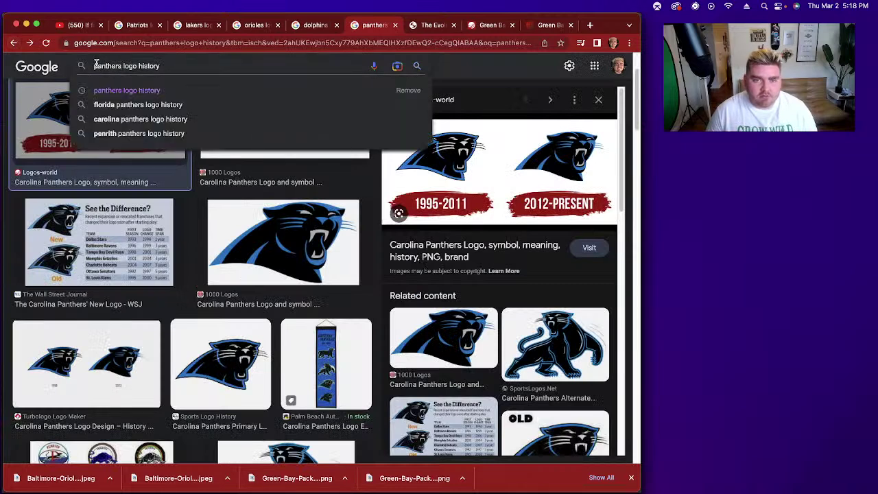
type("florida")
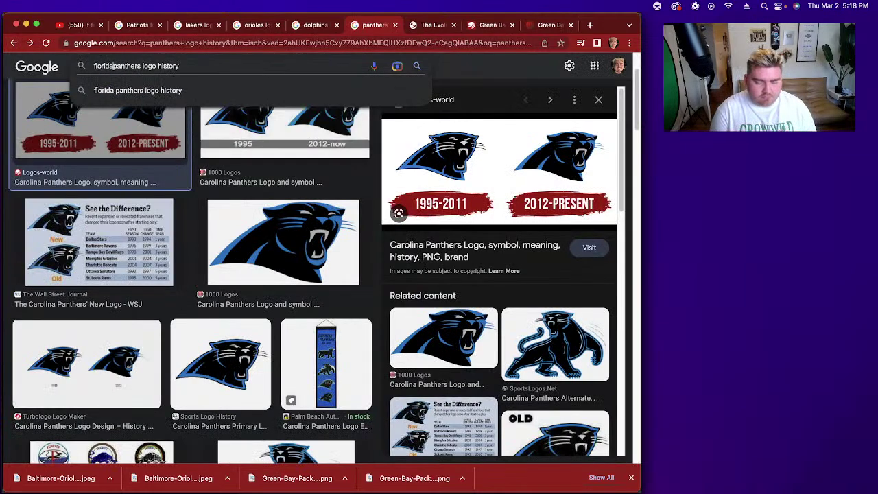
key("Return")
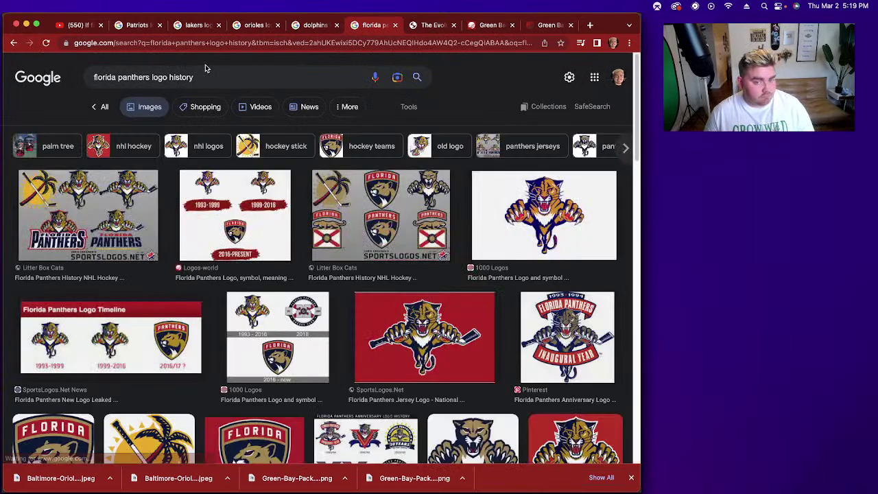
left_click(265, 205)
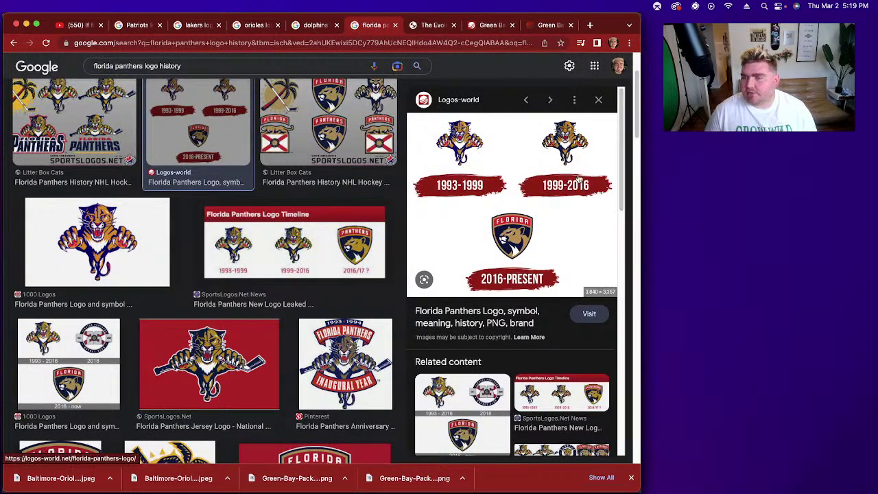
Step: Open the Logos-world Florida Panthers Logo page from its timeline image and examine the logos from 1993-1999 to 2016-today
left_click(134, 232)
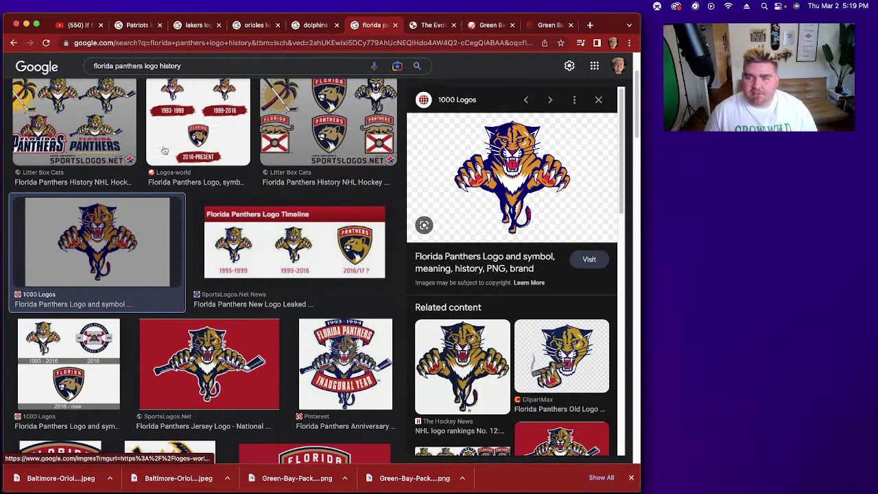
left_click(218, 130)
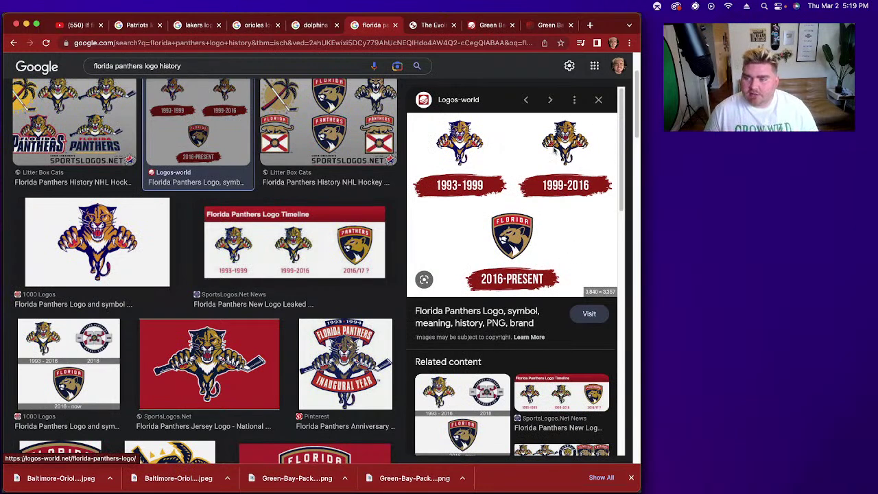
left_click(556, 158)
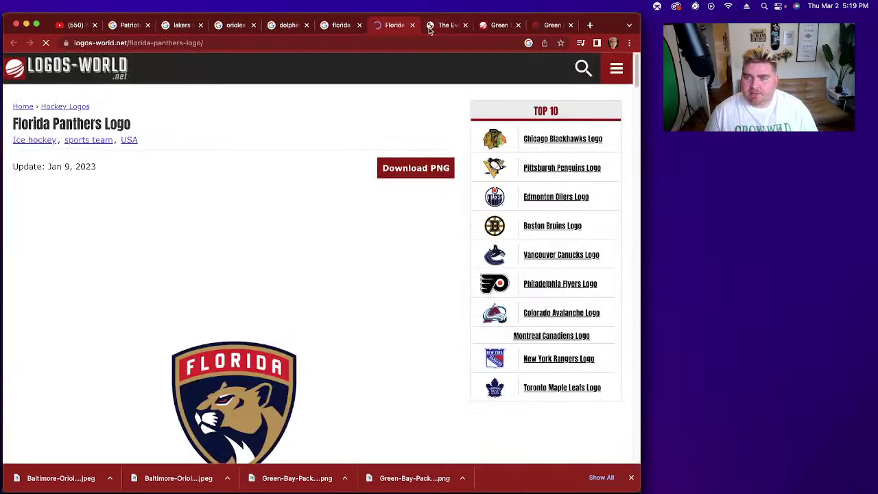
scroll(302, 330, "down", 20)
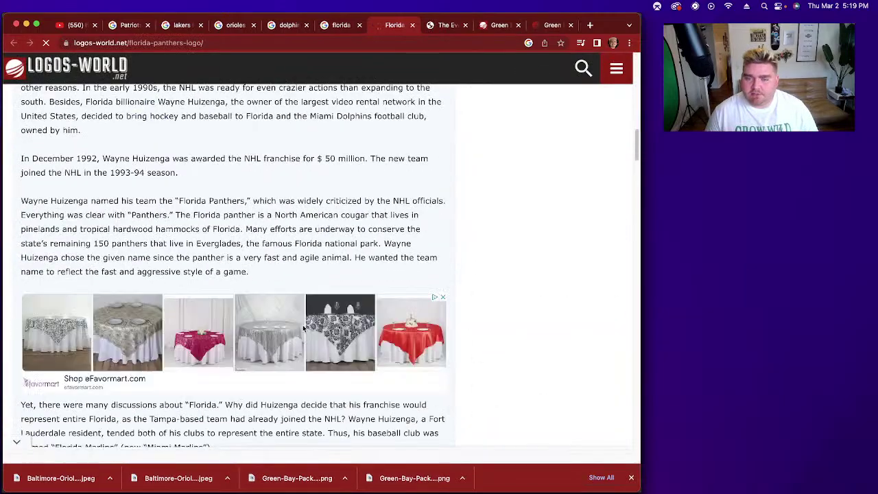
scroll(302, 328, "down", 10)
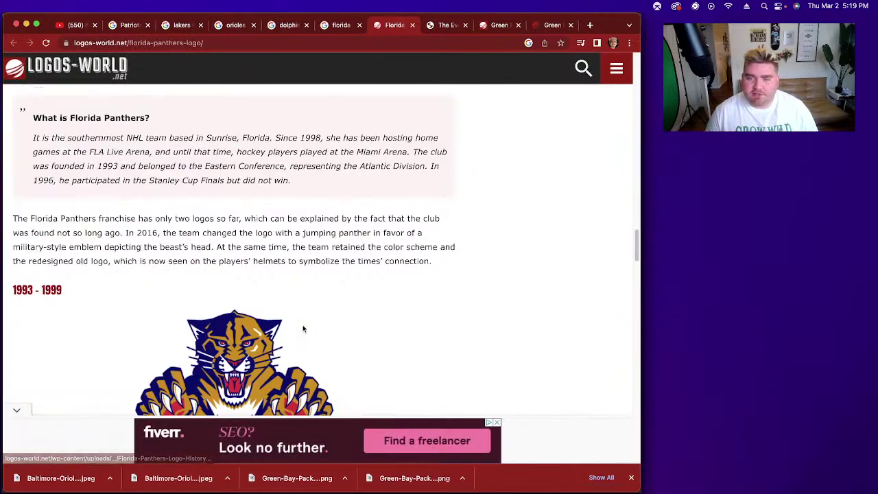
scroll(302, 326, "down", 10)
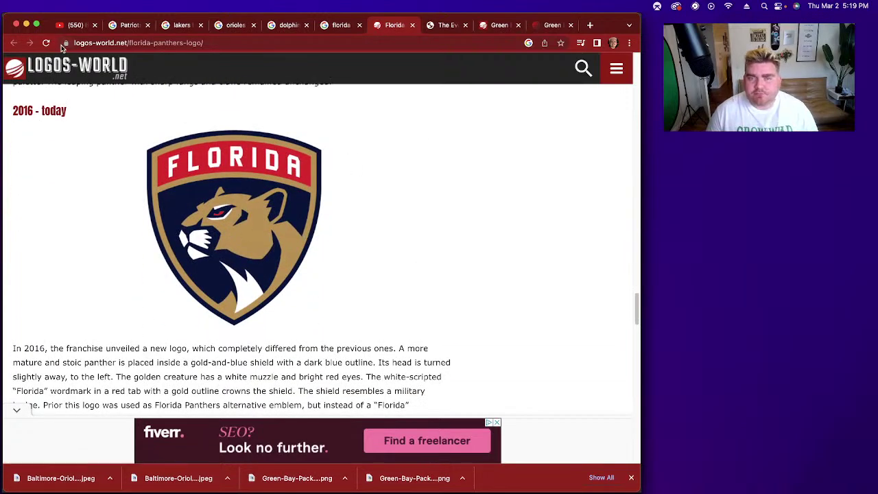
Step: Return to the Florida Panthers image results, change the search to "marlins logo history" and preview the 1000 Logos timeline of the Miami Marlins logos
left_click(336, 27)
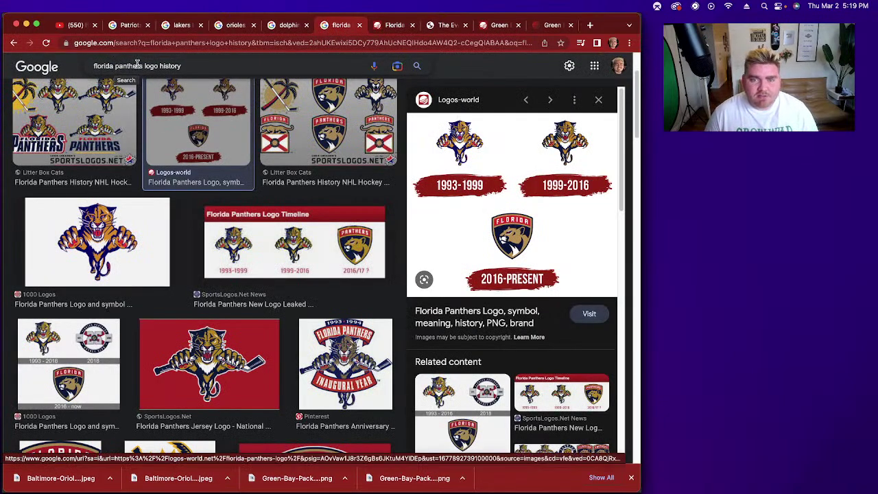
left_click_drag(142, 66, 94, 65)
type("marlins")
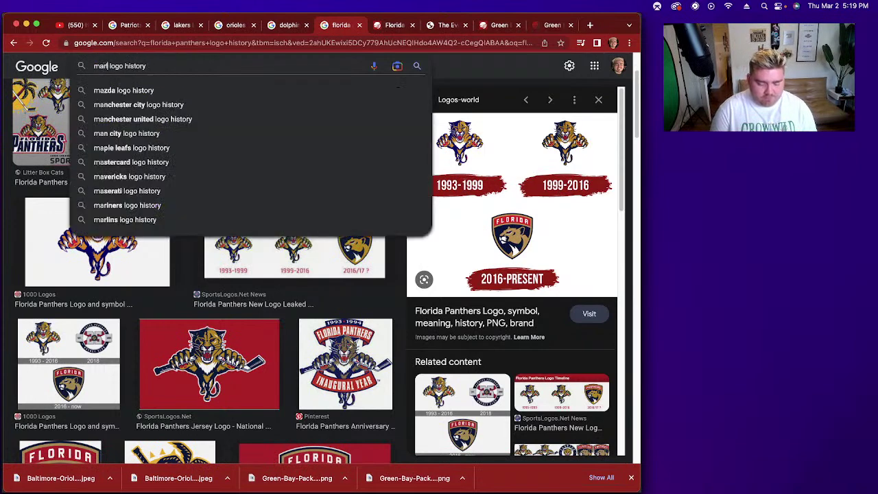
key("Return")
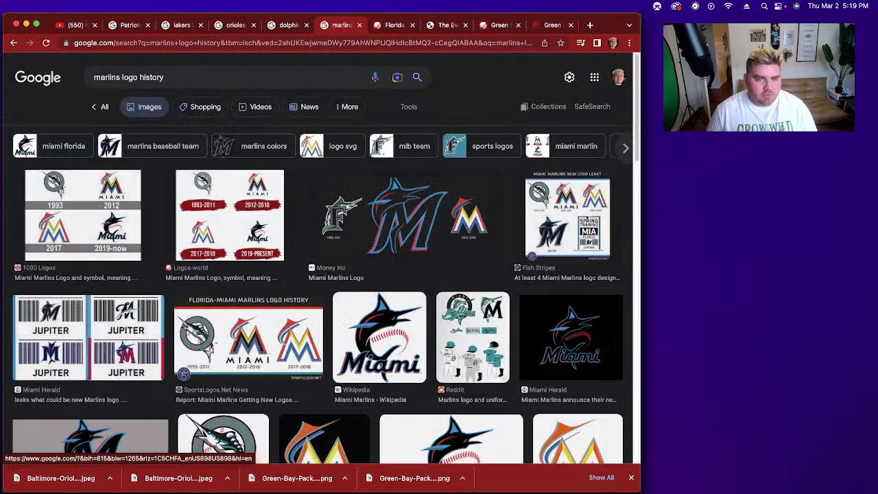
left_click(111, 206)
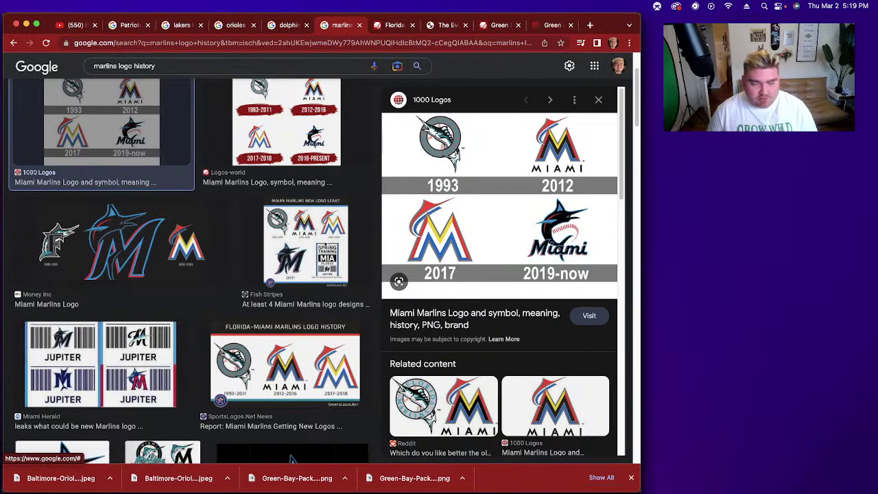
left_click(294, 492)
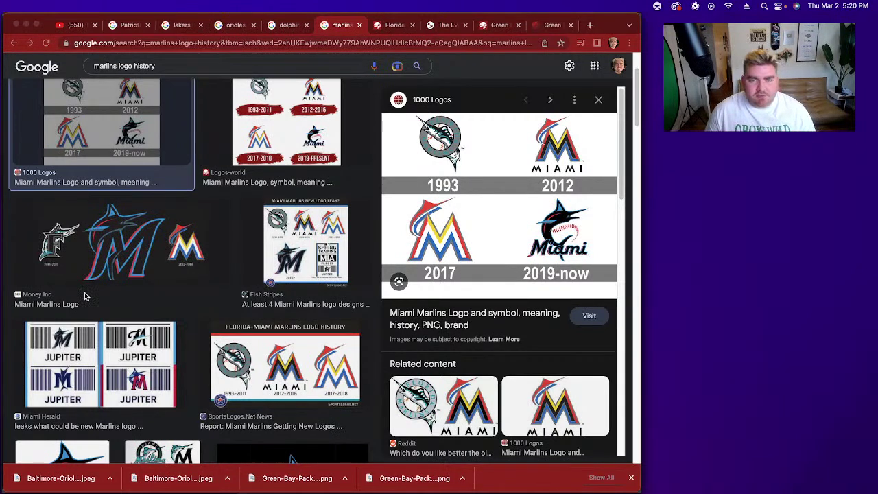
Step: Return to the dolphins image results and change the search to "packers logo history"
left_click(290, 26)
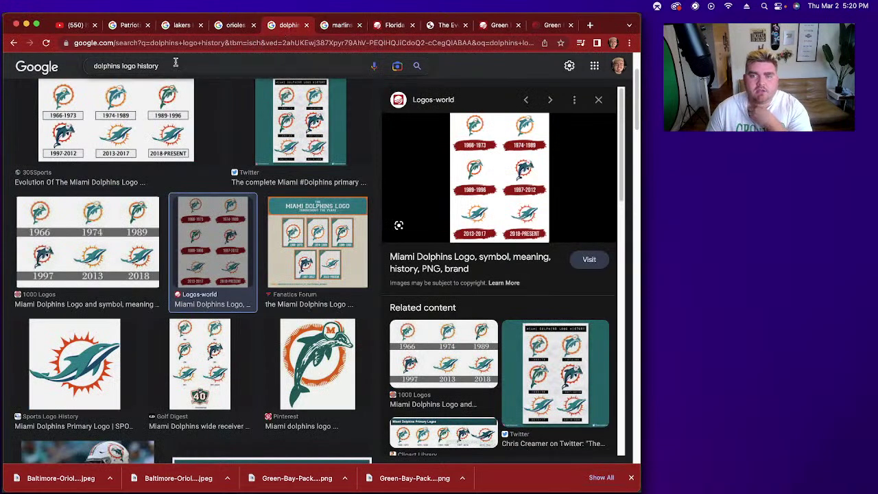
double_click(109, 65)
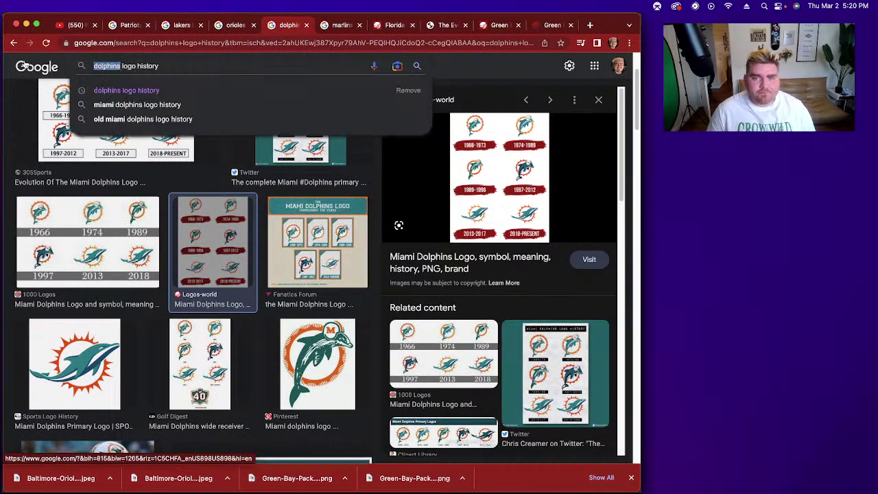
type("pack")
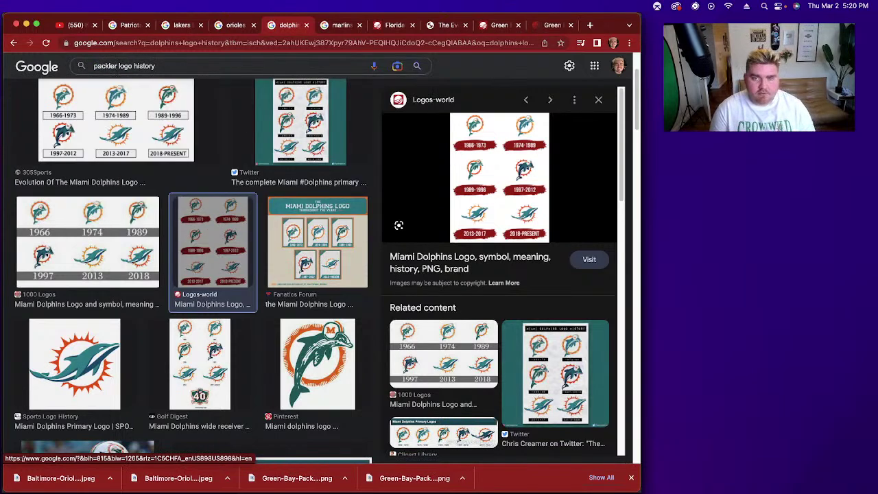
type("ers")
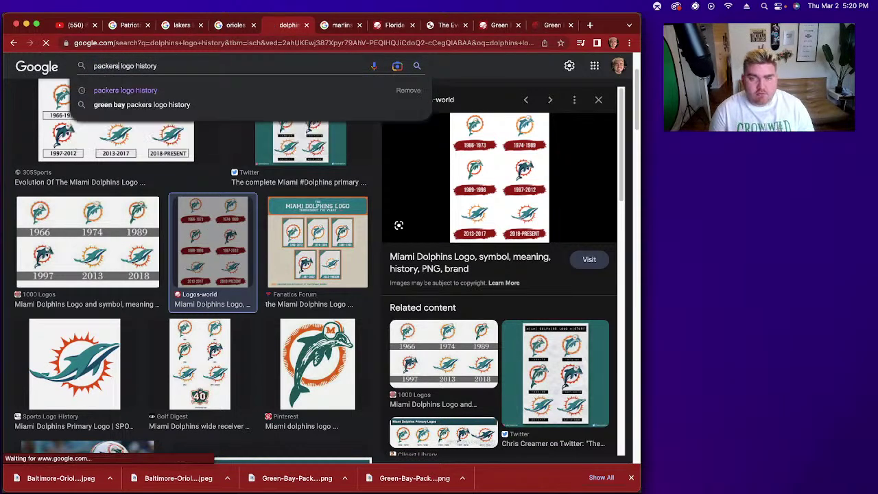
key("Return")
Step: Go back to the Patriots logo history search, switch to its image results and preview the Logos-world timeline
left_click(124, 28)
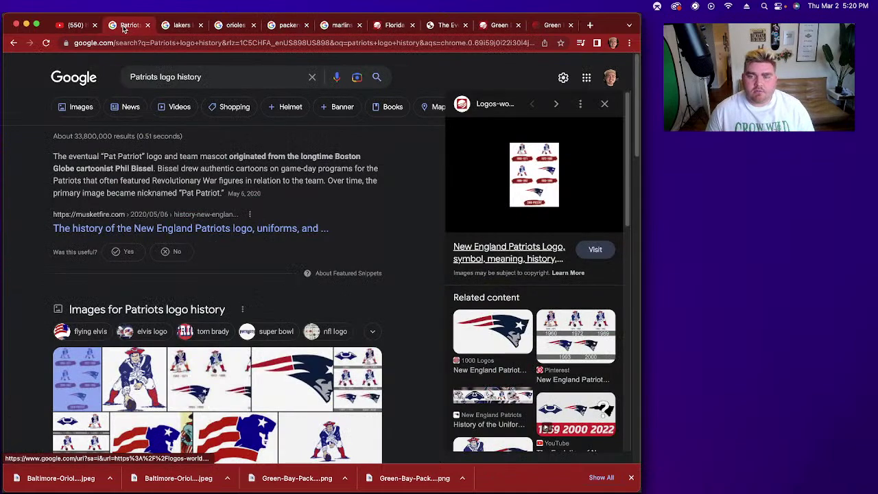
scroll(349, 352, "down", 3)
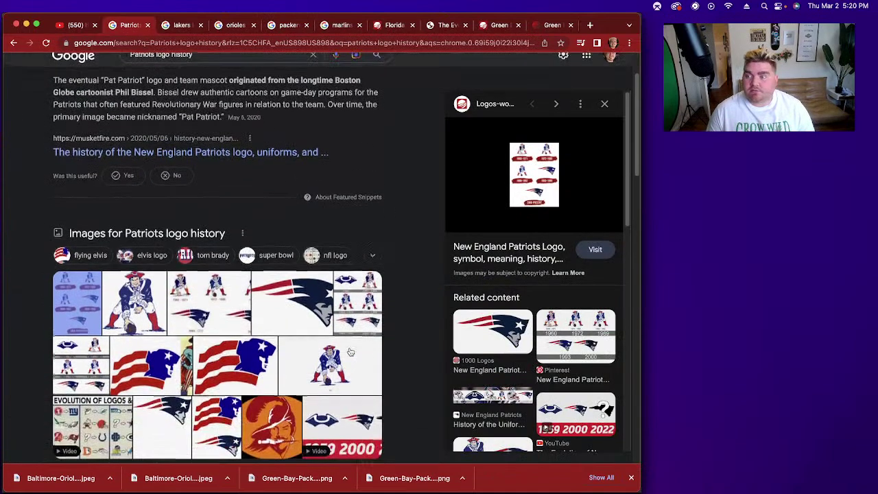
scroll(274, 275, "up", 3)
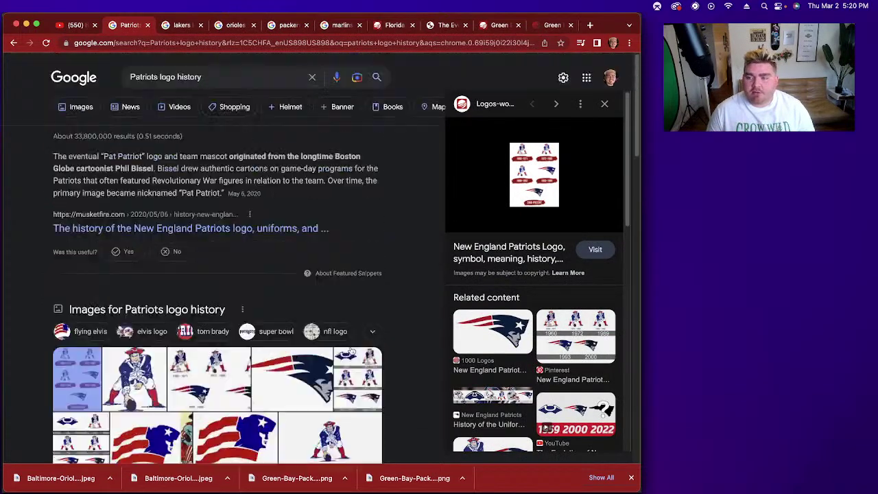
left_click(87, 112)
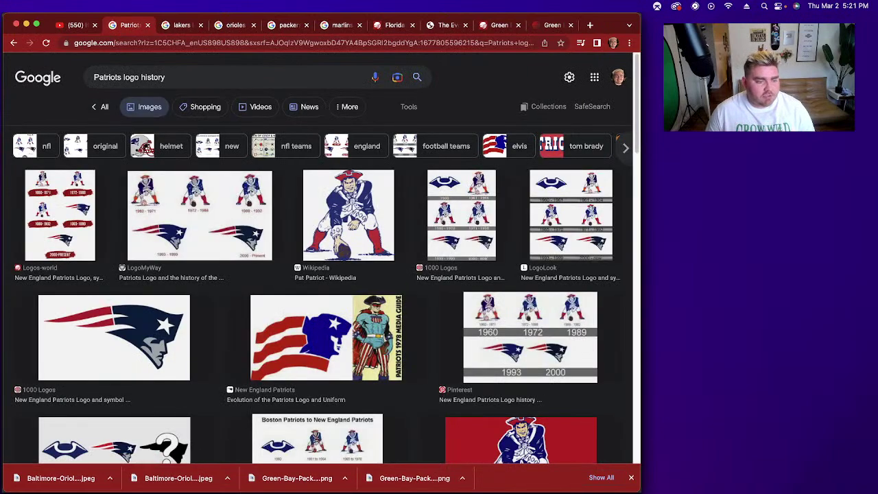
left_click(54, 226)
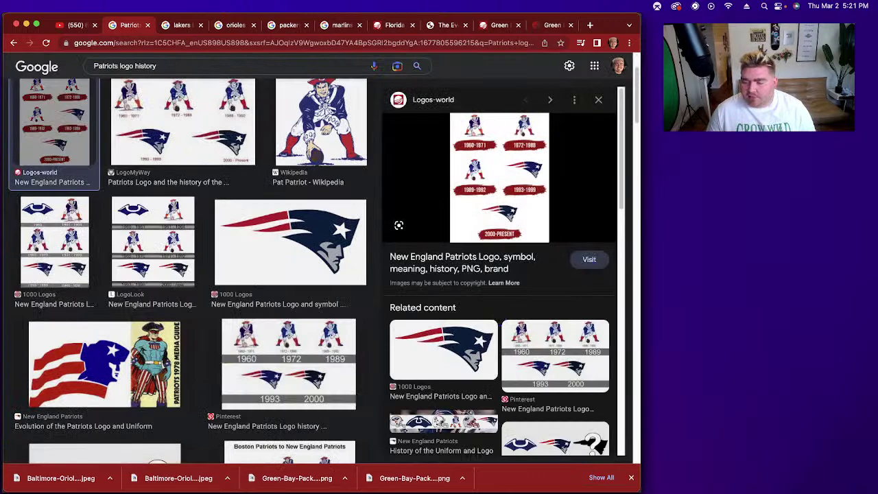
Step: Switch to Photoshop and create a new 1080 x 1080 px document at 300 ppi from the recent presets
key("super+Tab")
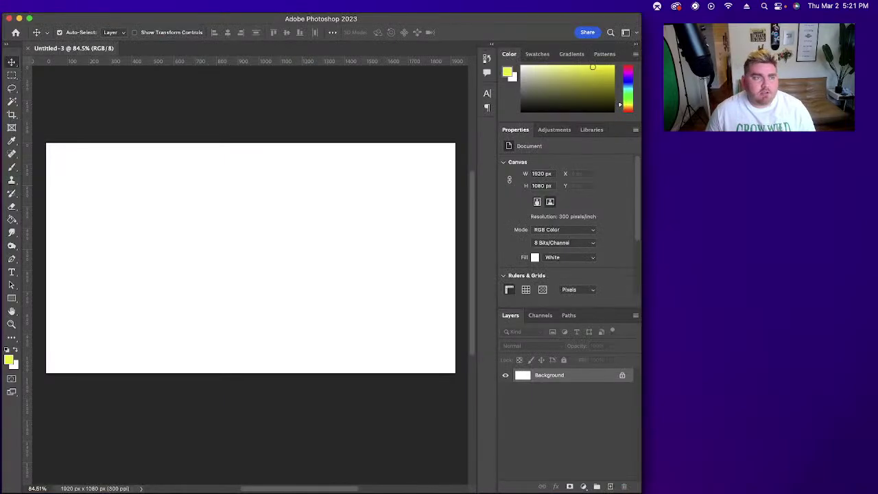
key("super+n")
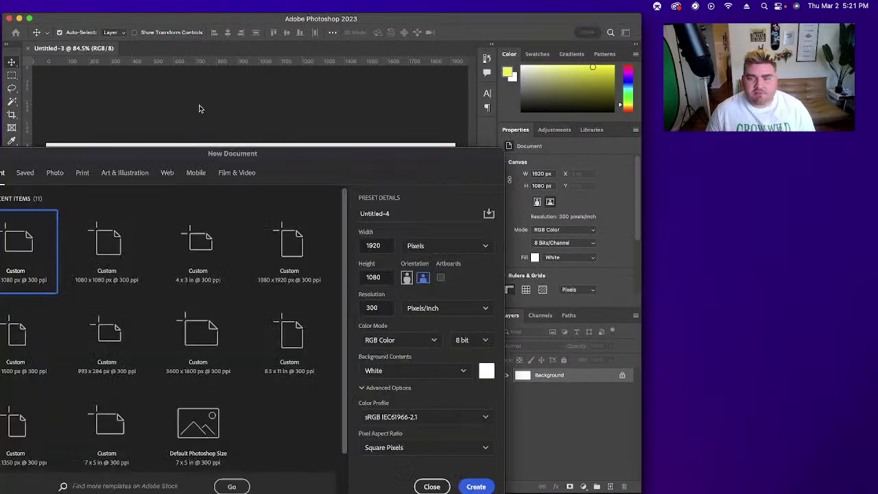
left_click(106, 250)
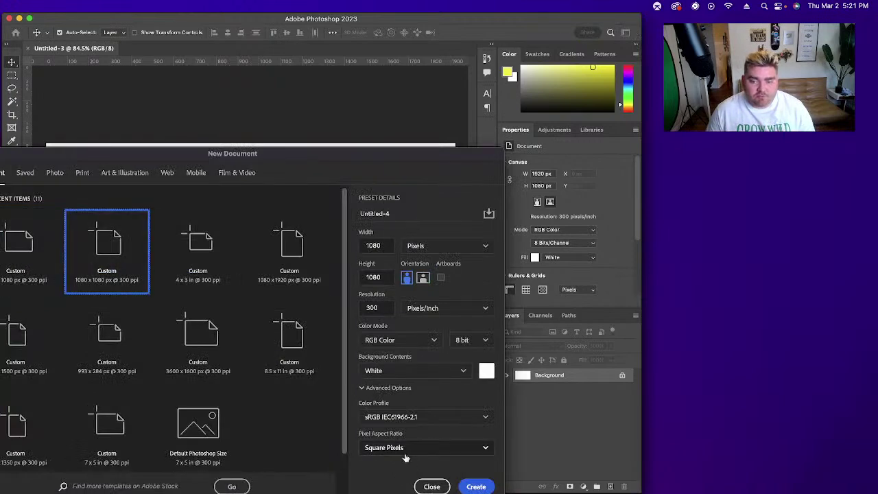
left_click(465, 487)
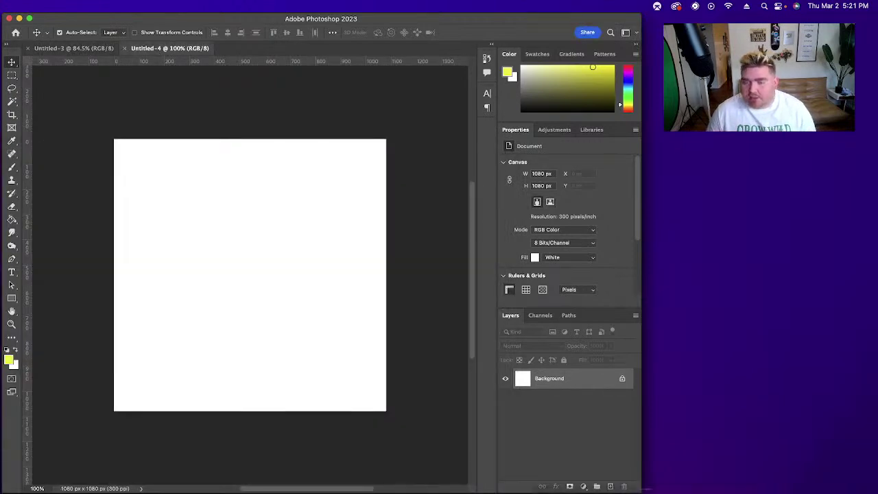
Step: Place the 1989-1992 New England Patriots logo image and scale it up to fill the canvas height
left_click(556, 492)
left_click_drag(824, 154, 249, 139)
left_click_drag(248, 356, 256, 414)
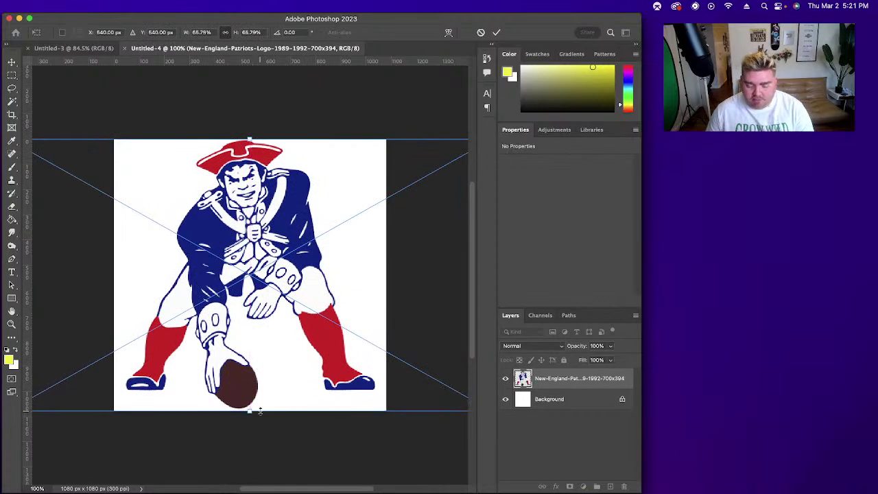
key("Return")
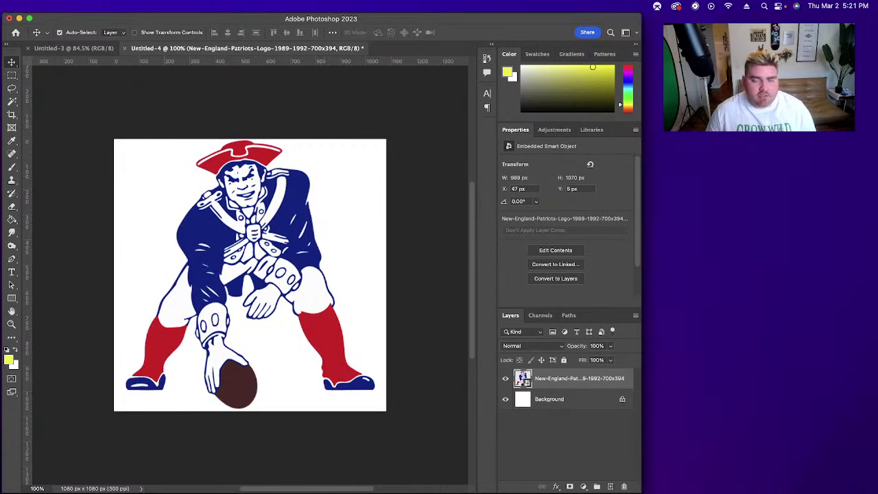
Step: Start saving the image and create a folder named Patriots 1989 inside Tylietok's TikTok folder, checking the logo's year in the Patriots timeline
key("super+s")
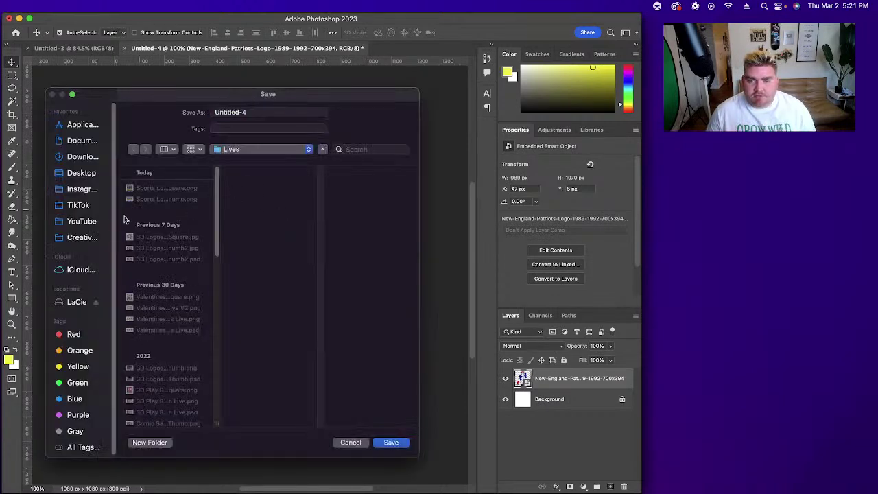
left_click(248, 150)
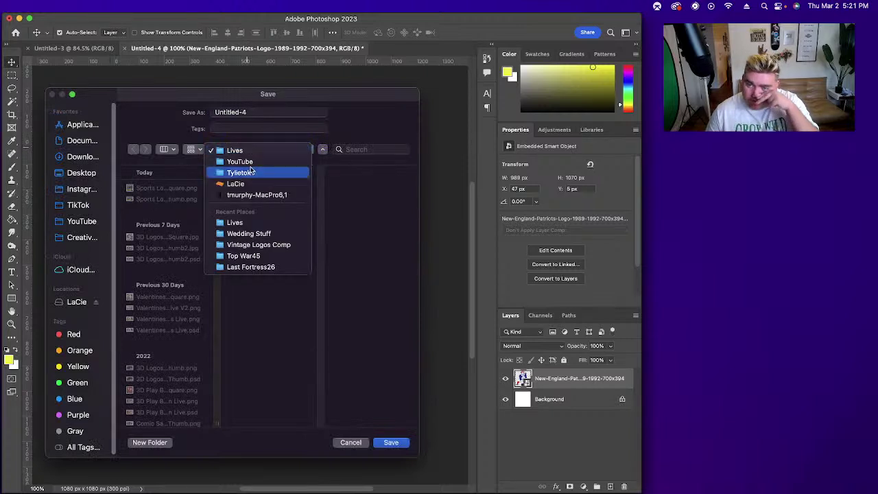
left_click(249, 172)
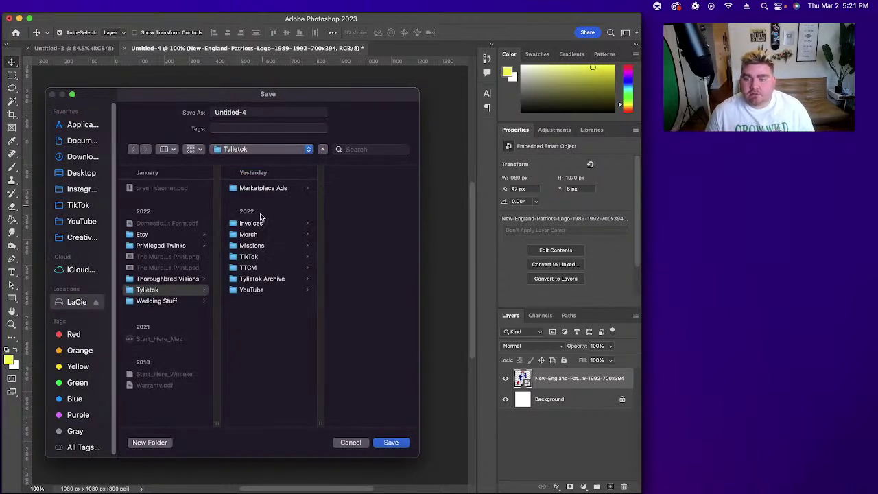
left_click(250, 257)
left_click(148, 442)
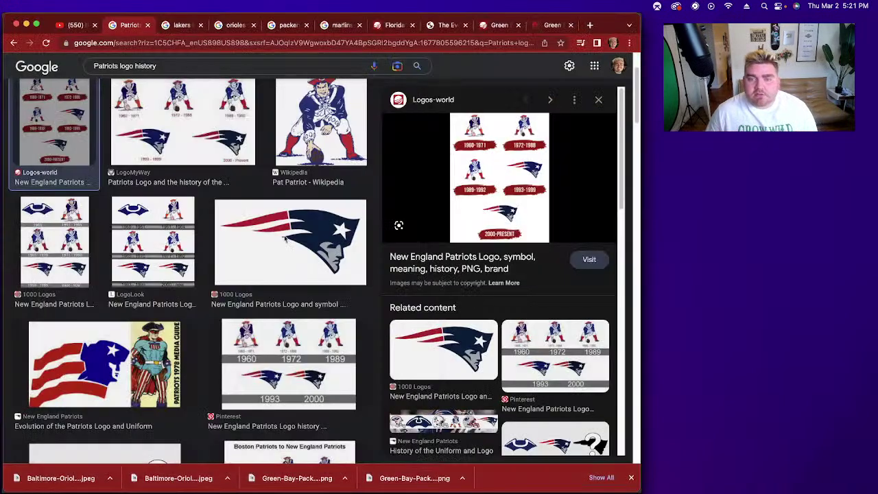
scroll(288, 252, "up", 2)
scroll(473, 280, "down", 1)
scroll(473, 280, "up", 2)
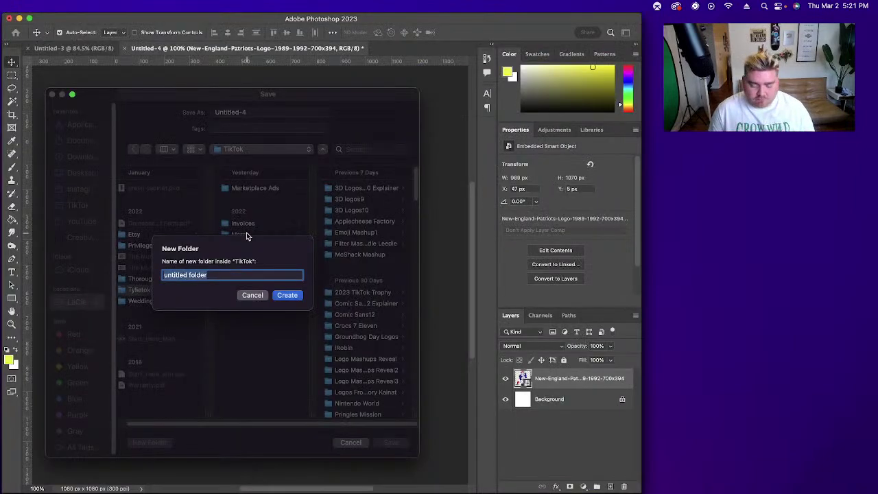
type("Patriots 1989")
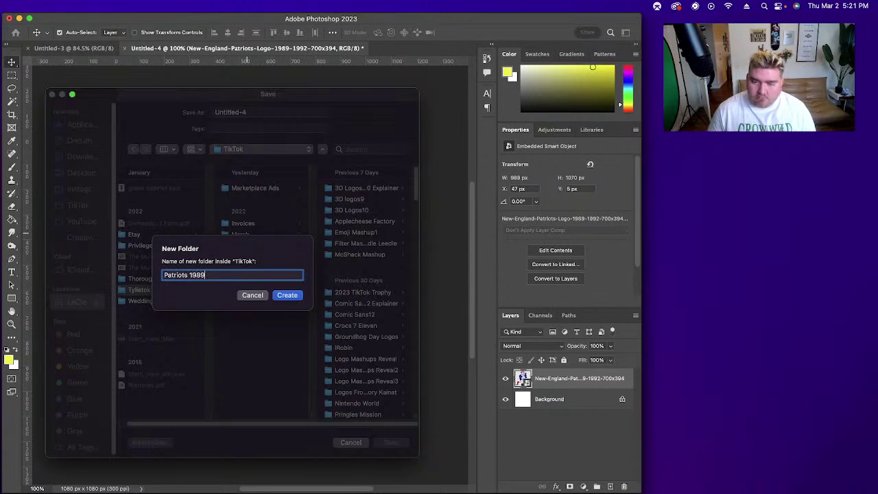
left_click(300, 295)
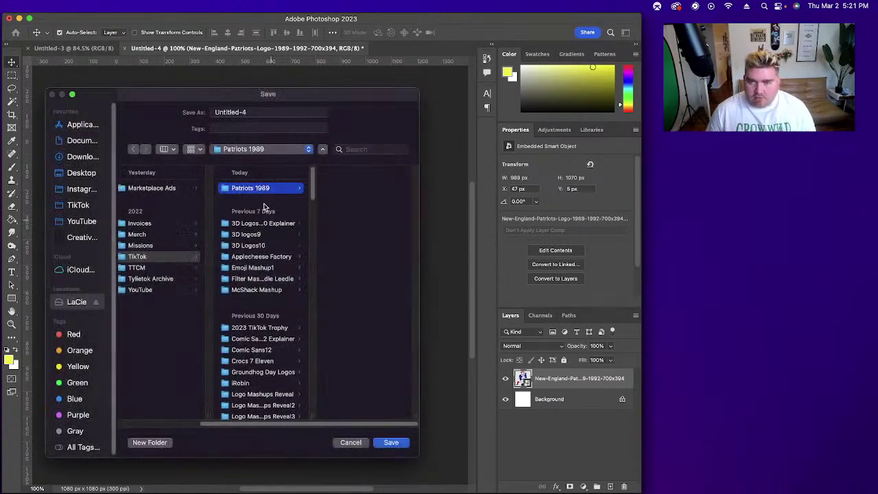
Step: Save the 1989 logo image as Patriots 1989 in the new folder
left_click(252, 115)
type("Patriots 1989")
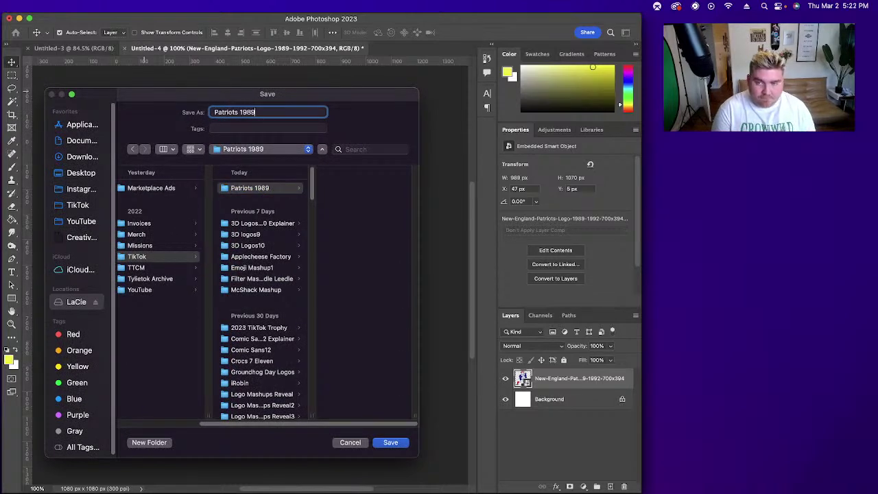
key("Return")
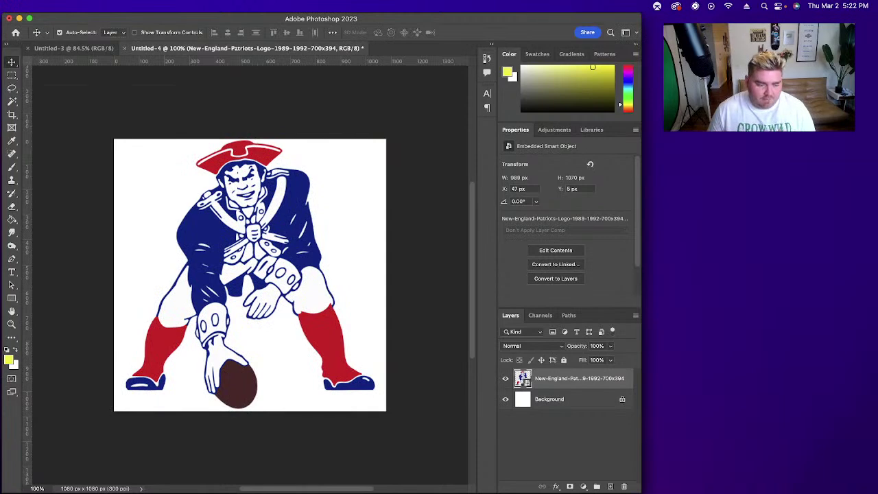
Step: In Finder, open the TikTok folder under Tylietok on the LaCie drive and group its contents by Date Modified
key("super+o")
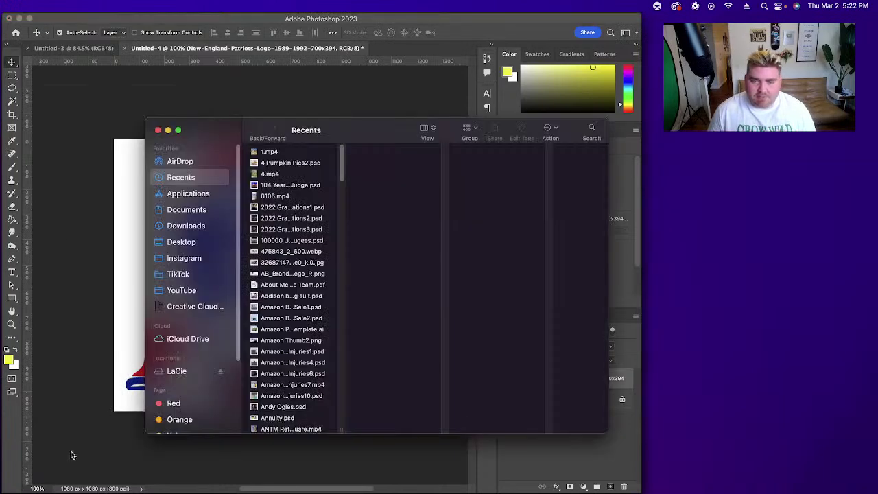
left_click(186, 374)
left_click(293, 253)
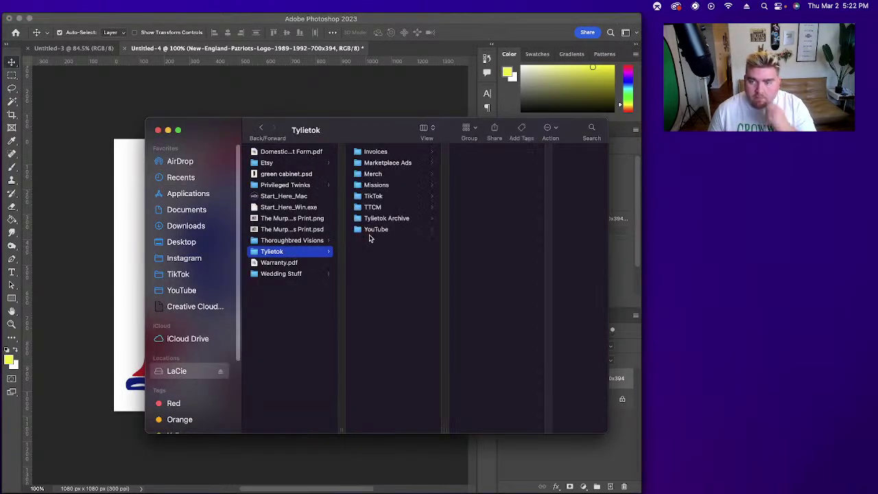
left_click(388, 198)
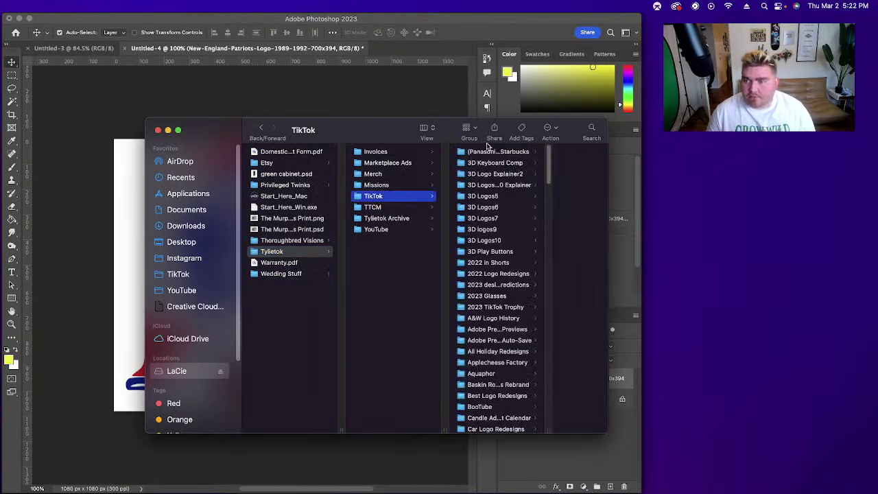
left_click(469, 127)
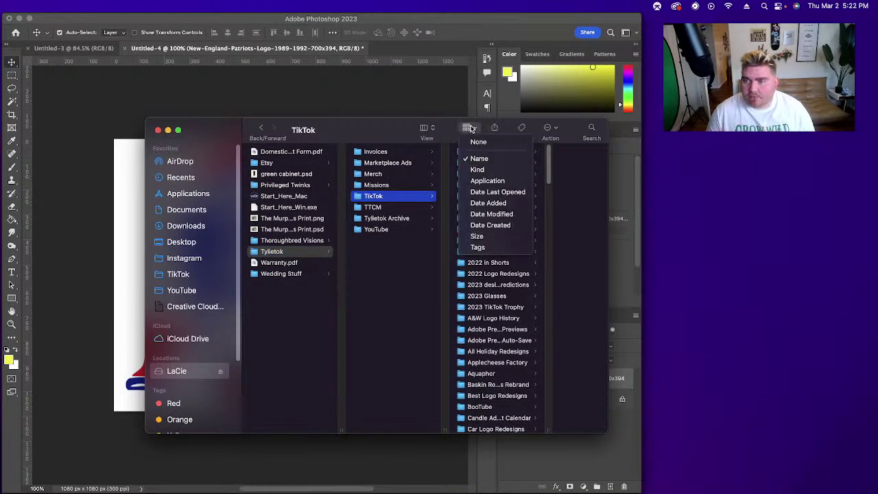
left_click(485, 214)
Step: Rename the Patriots 1989 folder as Oversimplified Sports and return to the Photoshop document
left_click(459, 167)
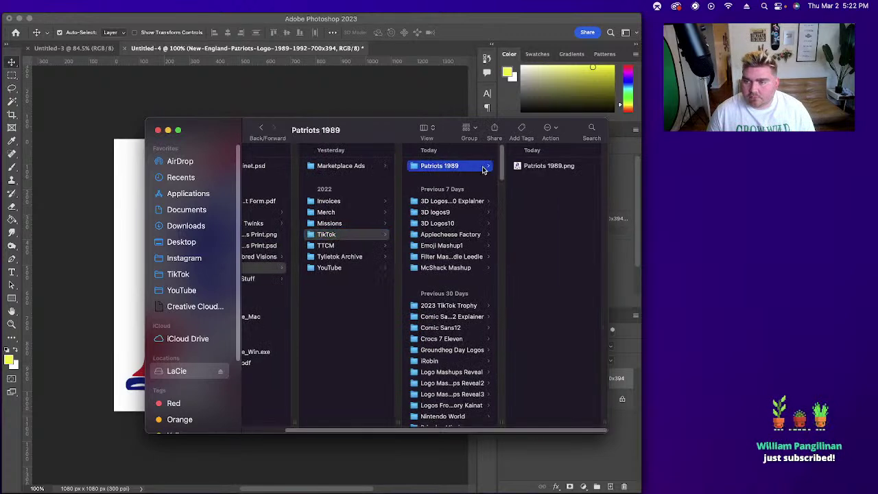
key("Return")
type("Oversimplified")
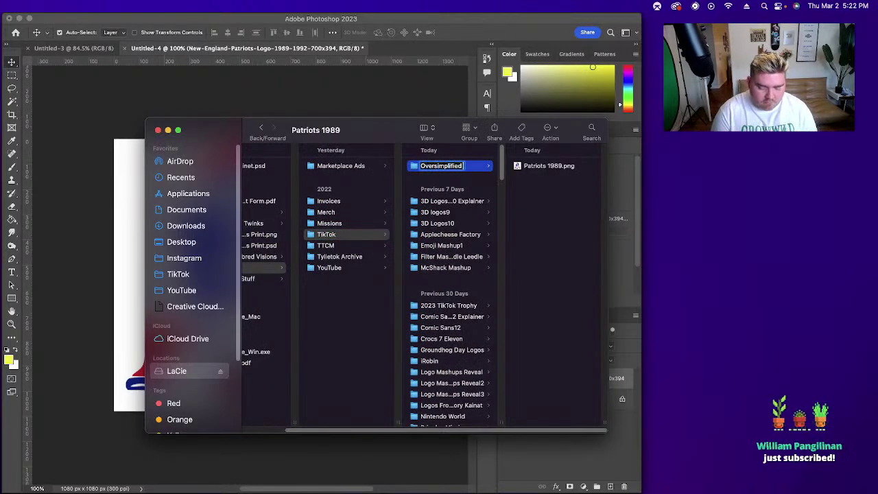
type(" Sports")
key("Return")
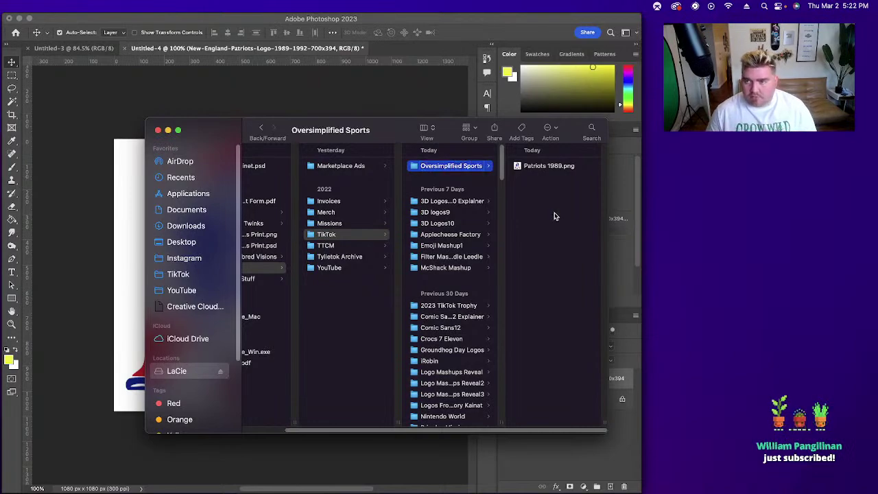
left_click(306, 98)
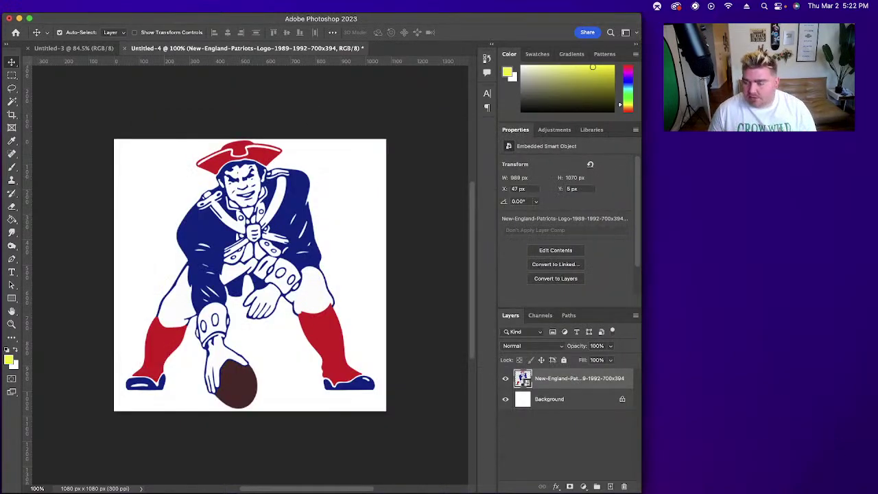
Step: Place the 2000-Present New England Patriots logo image in the document and hide the 1989-1992 logo layer
left_click(789, 488)
left_click_drag(708, 153, 365, 229)
key("Return")
left_click(506, 398)
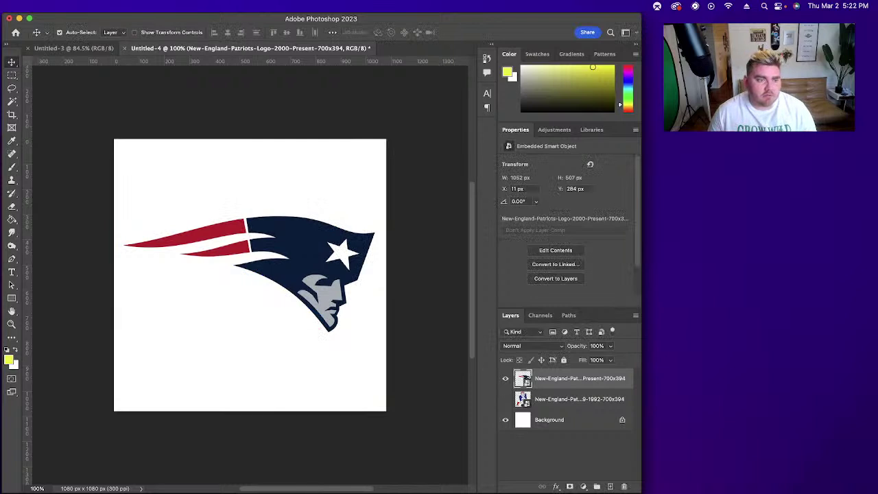
Step: Save the 2000-Present logo image as Patriots 2000 in LaCie's Tylietok > TikTok > Oversimplified Sports folder
key("super+s")
type("Patriots 200")
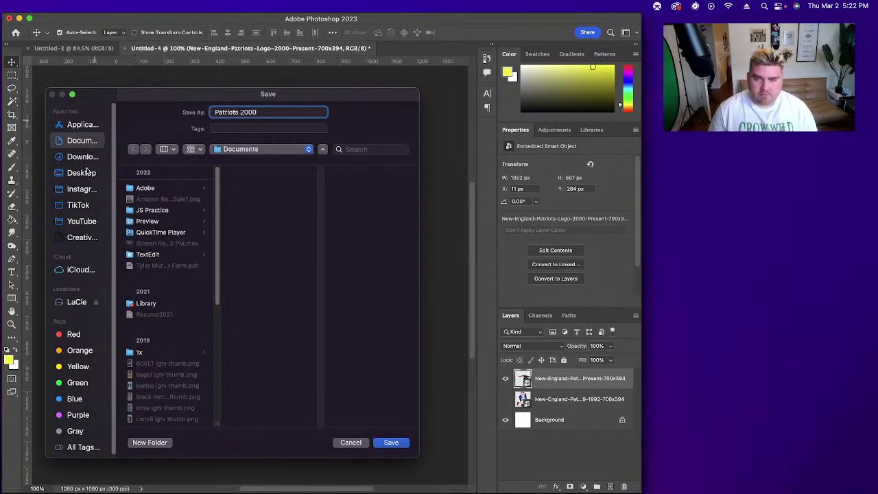
type("0")
left_click(78, 302)
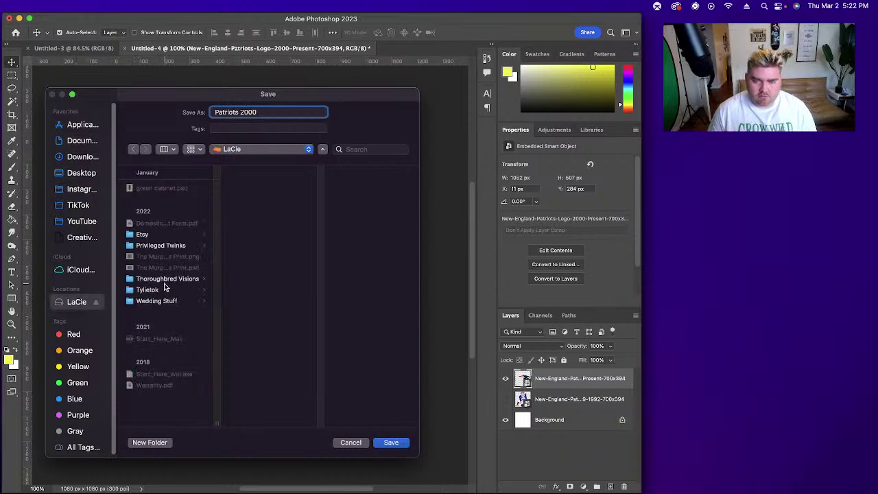
left_click(166, 288)
left_click(251, 258)
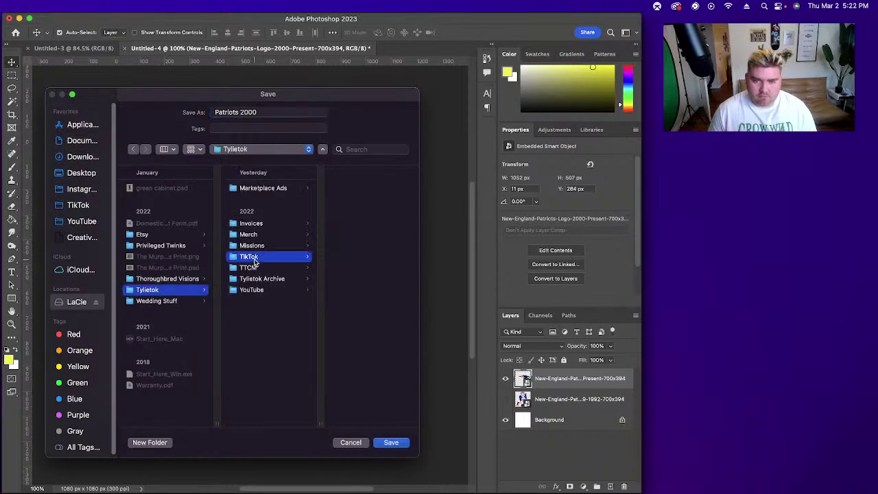
left_click(339, 187)
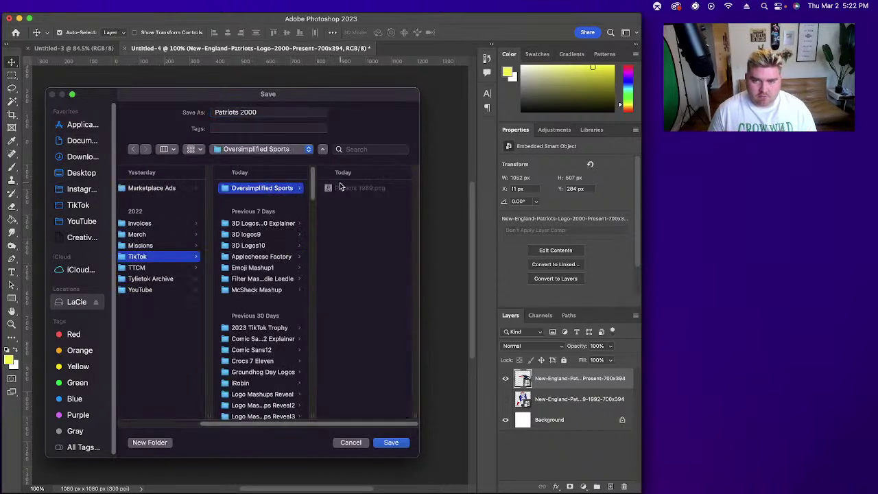
left_click(389, 443)
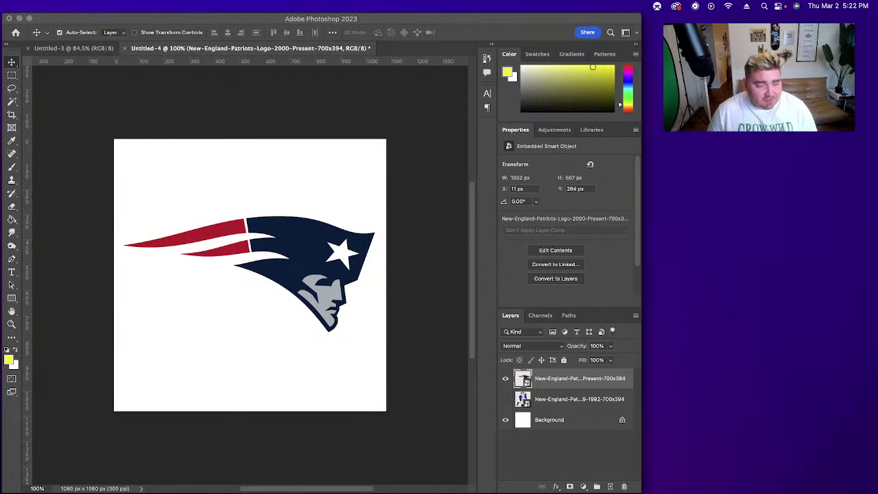
left_click(232, 156)
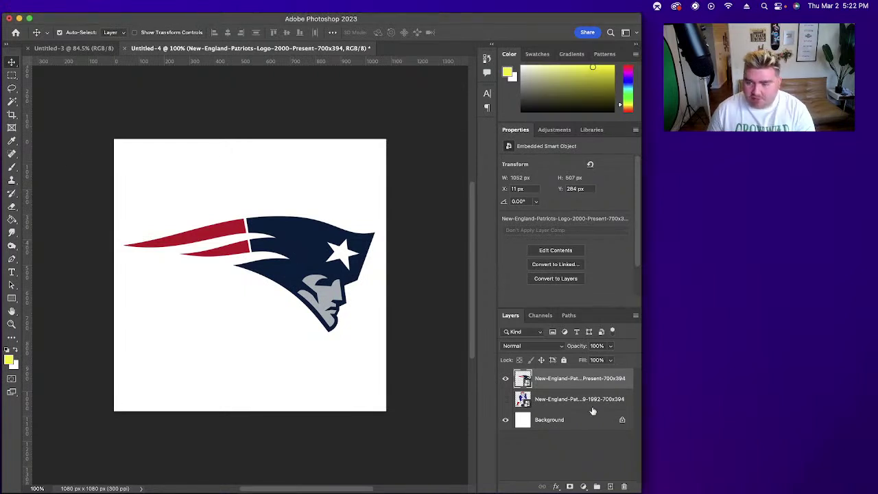
Step: Hide the 2000-Present Patriots layer and place the 1947 Lakers logo from Downloads, scaled to the full 1080 px canvas height
left_click(506, 378)
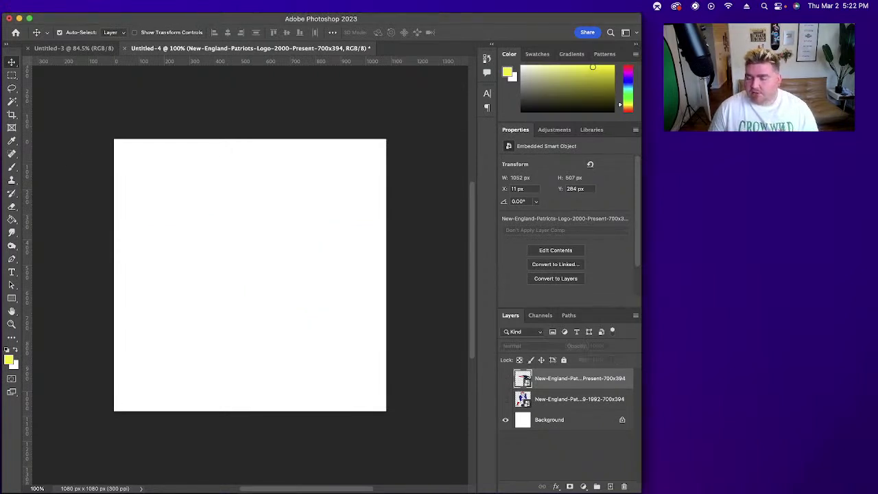
left_click(556, 490)
left_click_drag(525, 151, 250, 139)
left_click_drag(250, 348, 254, 405)
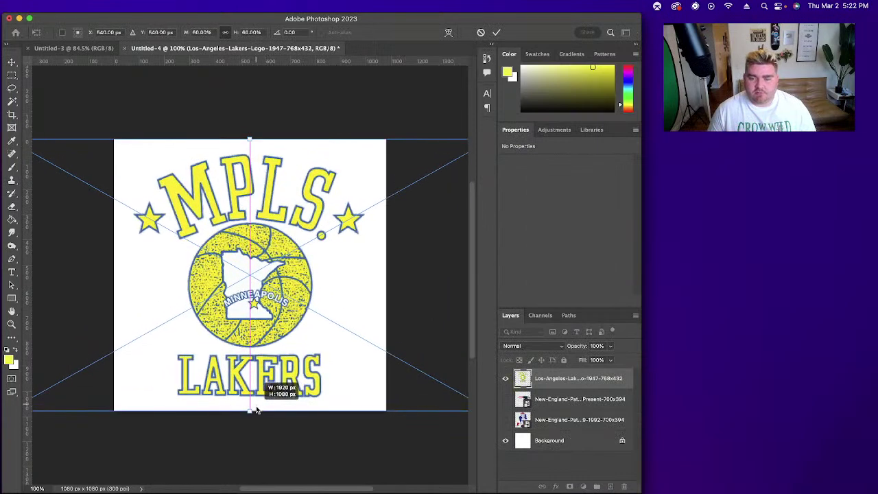
key("Return")
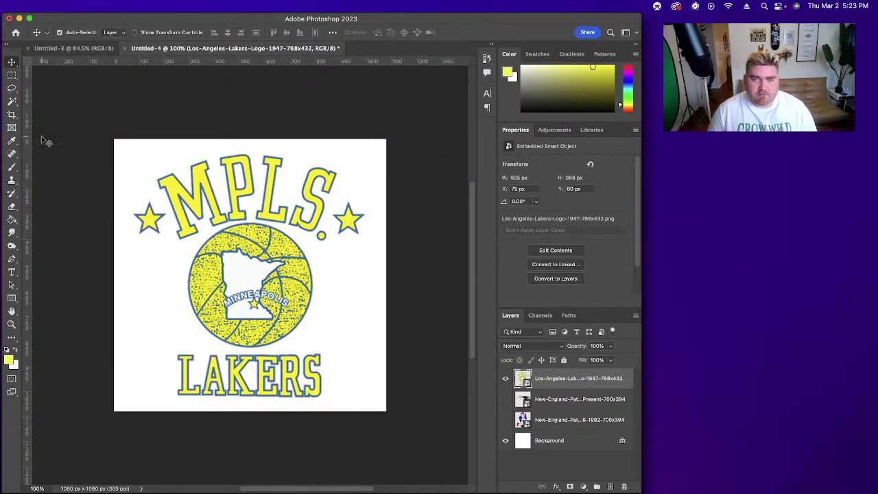
Step: Check the early Lakers logo's year in the Chrome image results and save the Photoshop image as Lakers 1947
key("super+Tab")
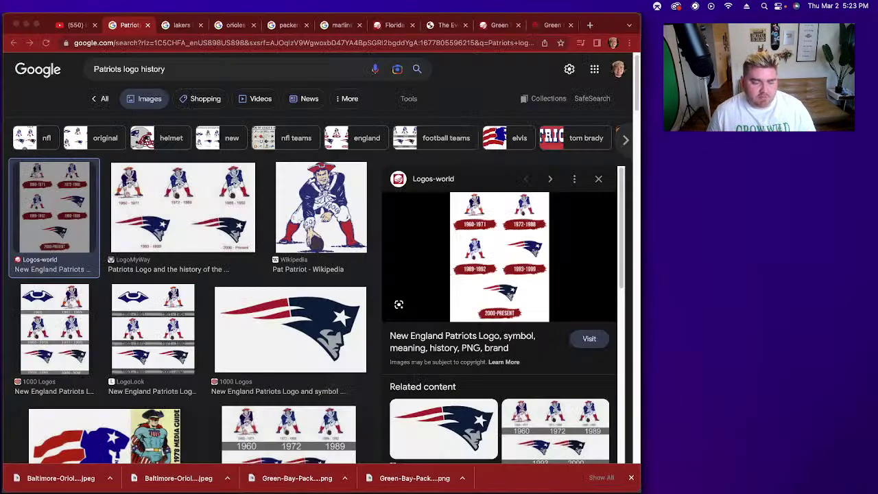
left_click(180, 25)
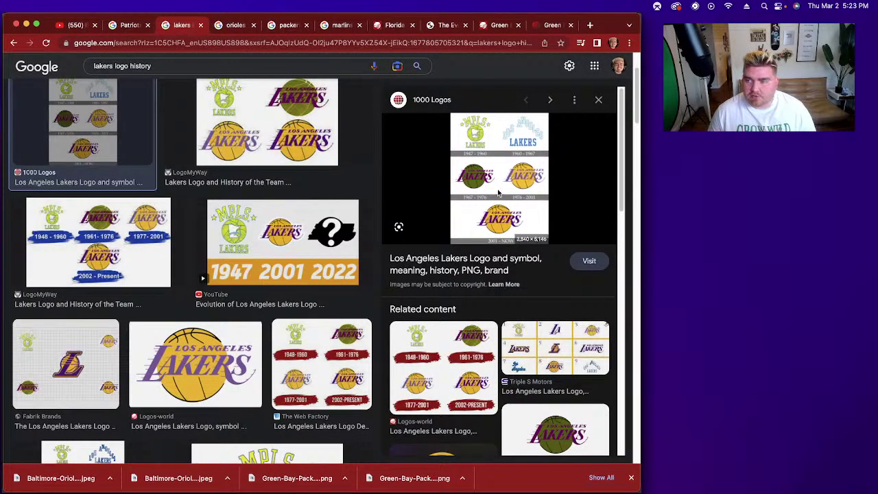
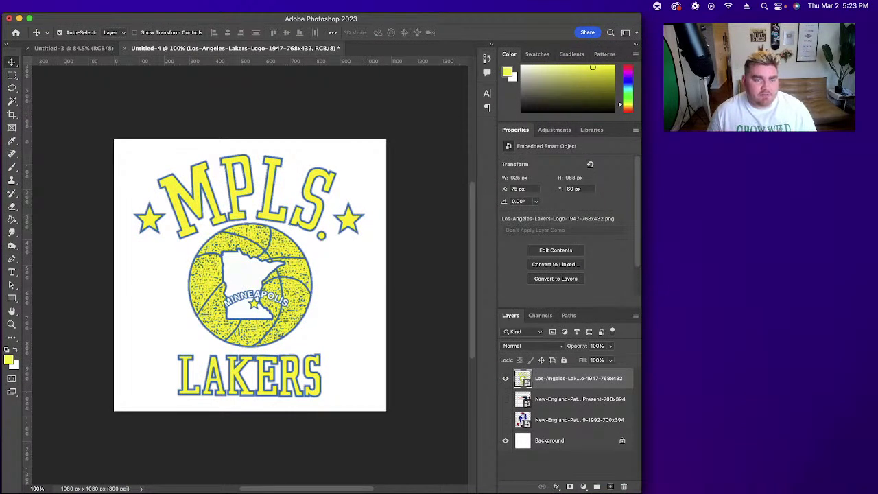
key("super+s")
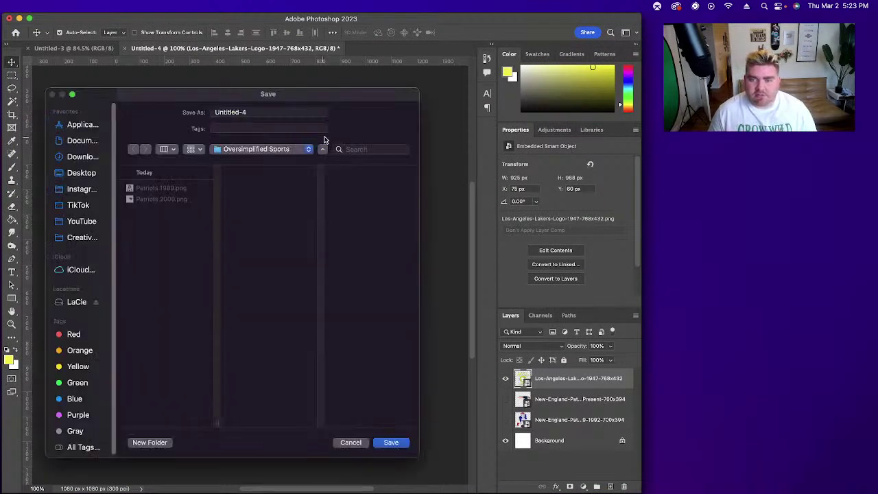
type("Lakers 1947")
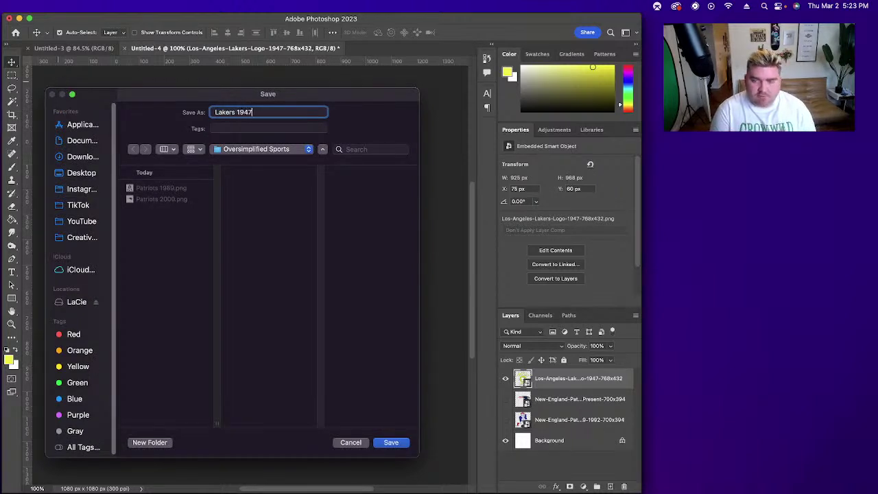
key("Return")
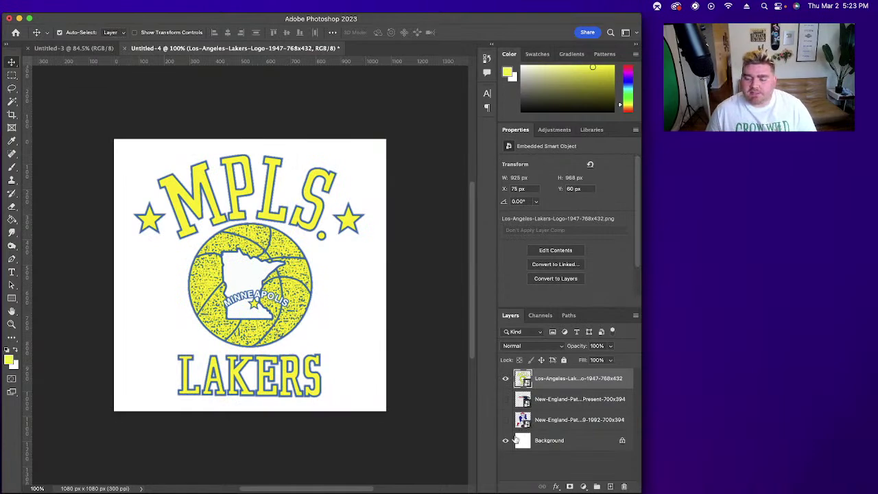
Step: Place the Los-angeles-lakers-1024x640 logo from Downloads in the document and hide the 1947 Lakers layer
left_click(557, 491)
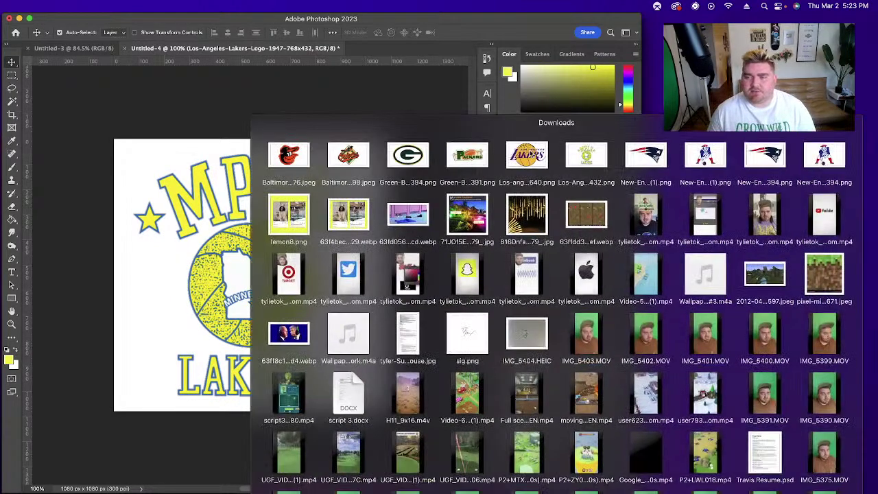
left_click_drag(527, 158, 309, 274)
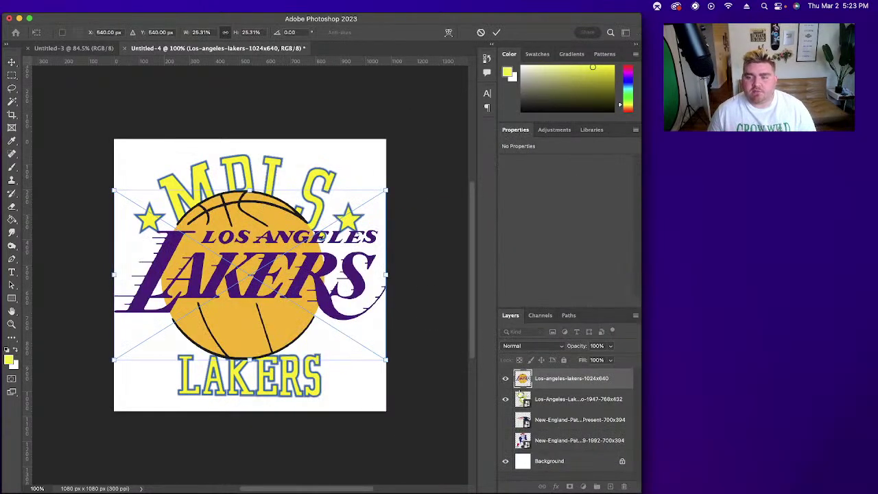
key("Return")
left_click(505, 398)
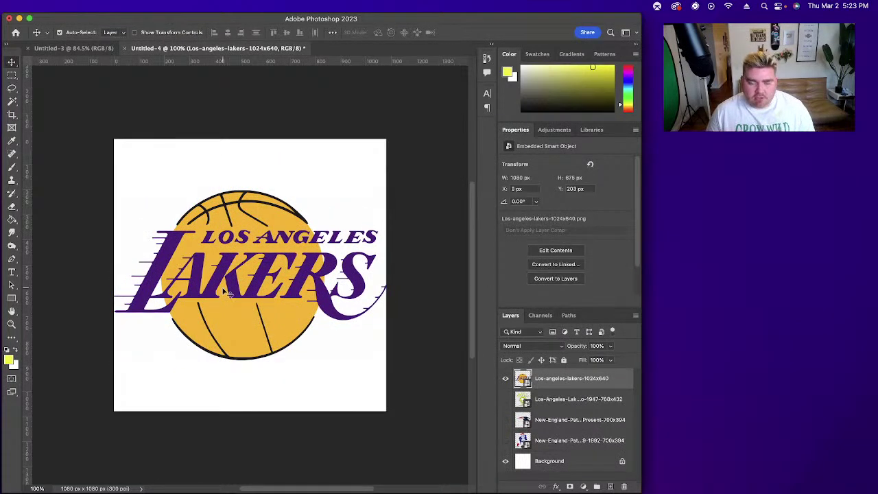
Step: Scale the Los Angeles Lakers logo down to about 24% and keep it centred on the canvas
key("super+t")
left_click_drag(248, 191, 255, 198)
left_click_drag(251, 278, 251, 275)
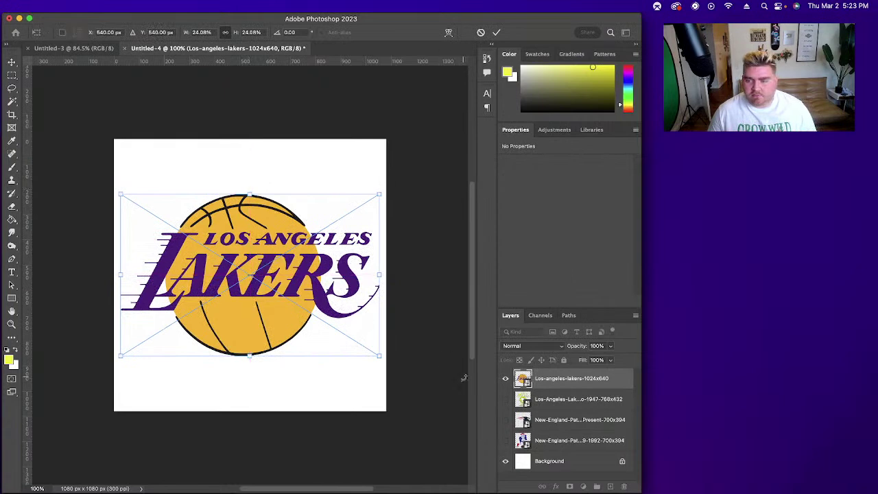
left_click(12, 62)
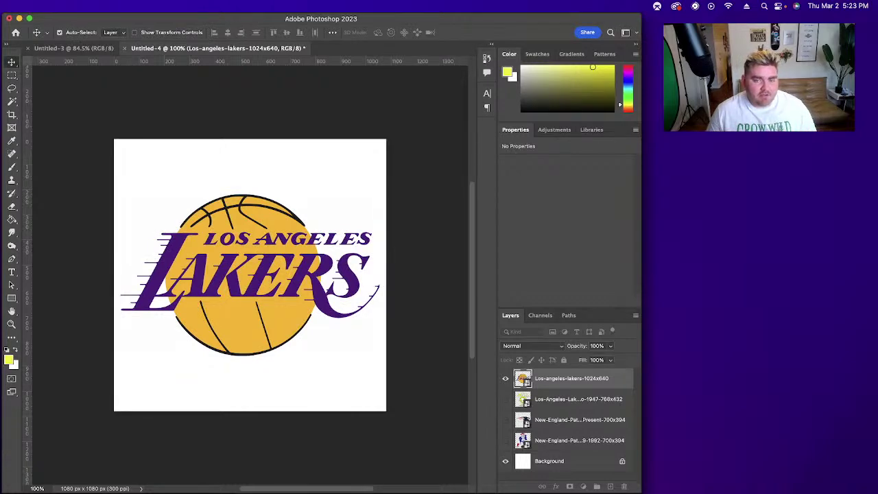
Step: Check the Los Angeles Lakers logo's year in the Chrome image results and save the Photoshop image as Lakers 1976
key("super+Tab")
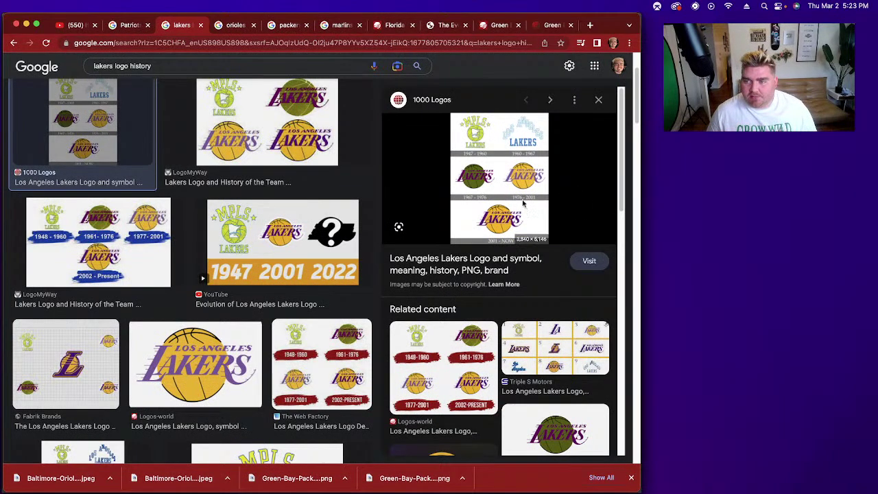
key("super+Tab")
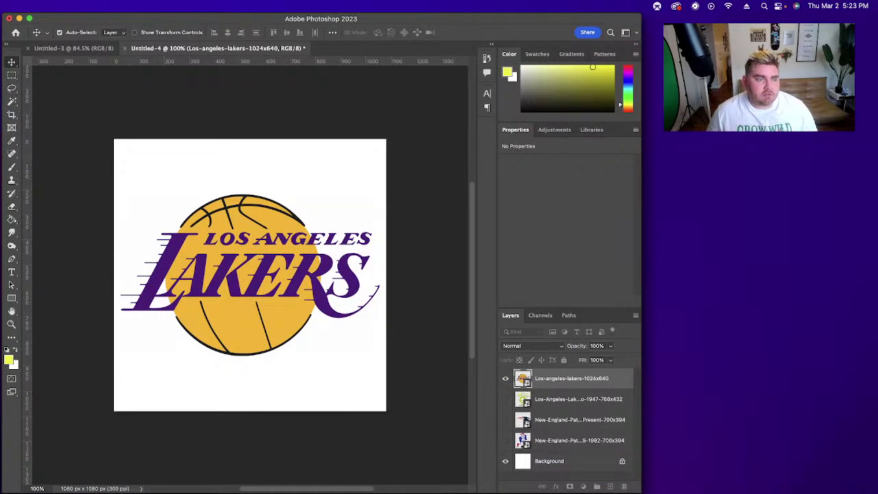
key("super+s")
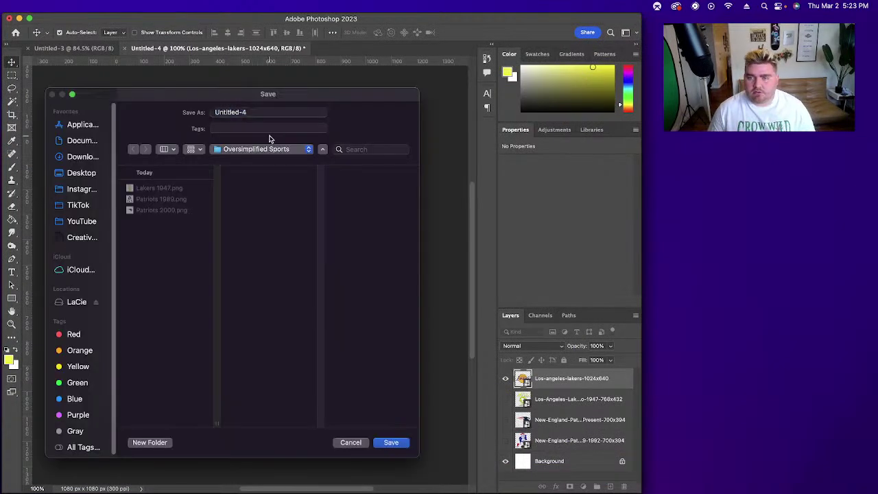
type("Lakers 1976")
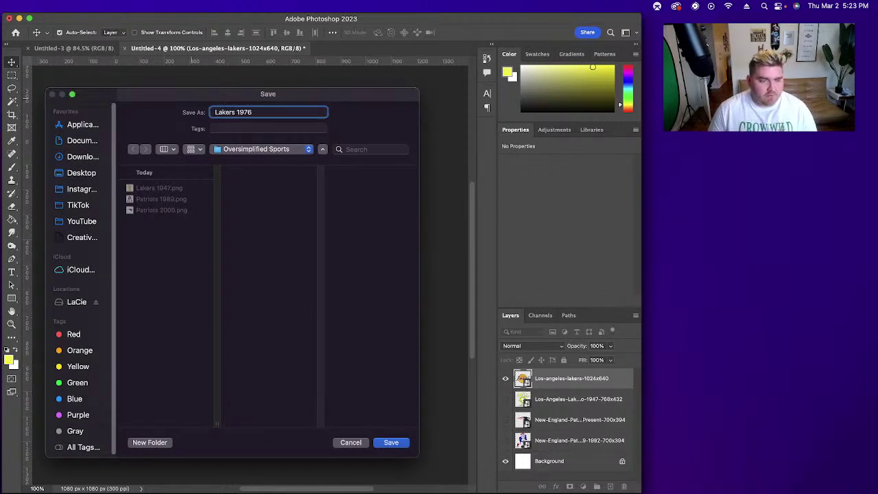
left_click(390, 443)
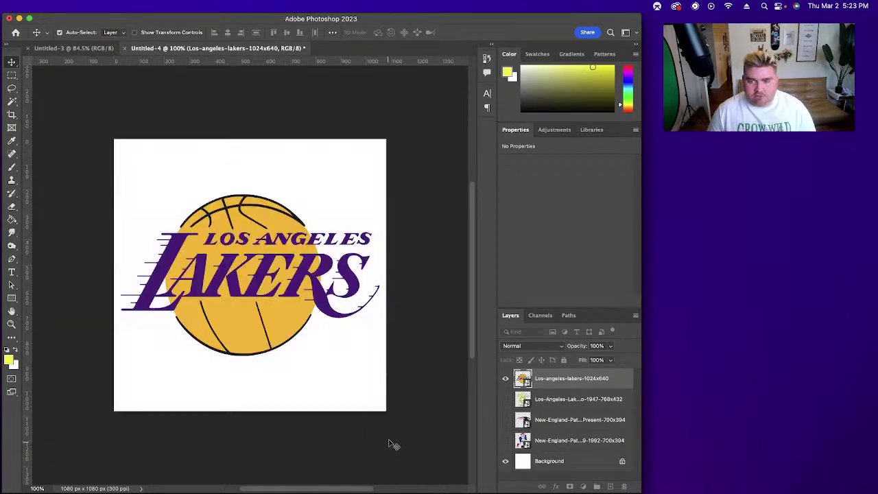
Step: Show the 2000-Present Patriots logo layer in place of the Lakers logo and duplicate it
left_click(506, 379)
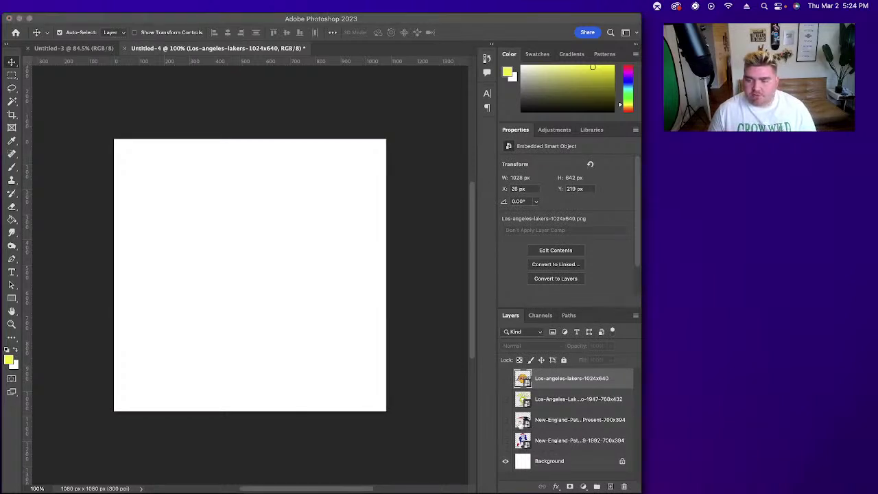
left_click(505, 422)
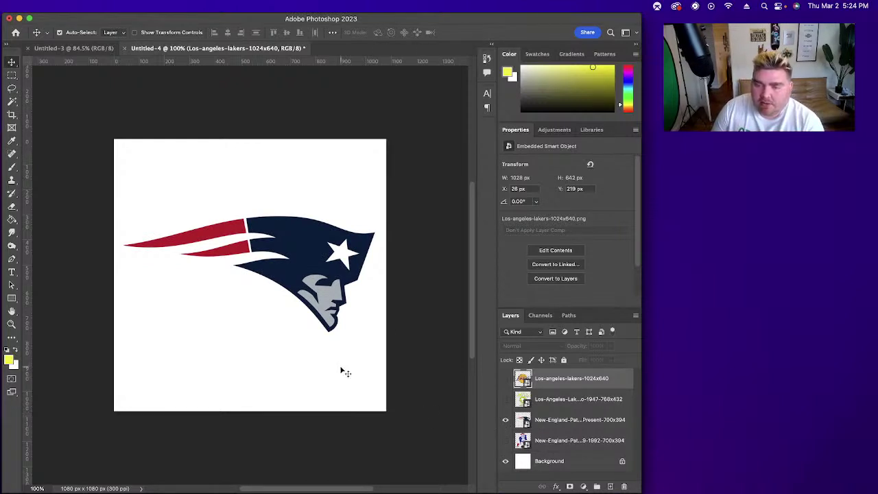
left_click(598, 421)
double_click(599, 420)
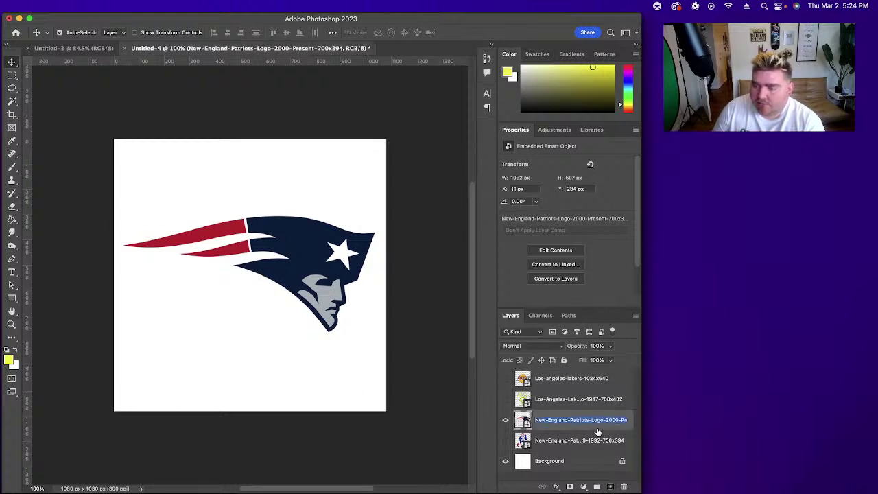
key("Return")
key("super+j")
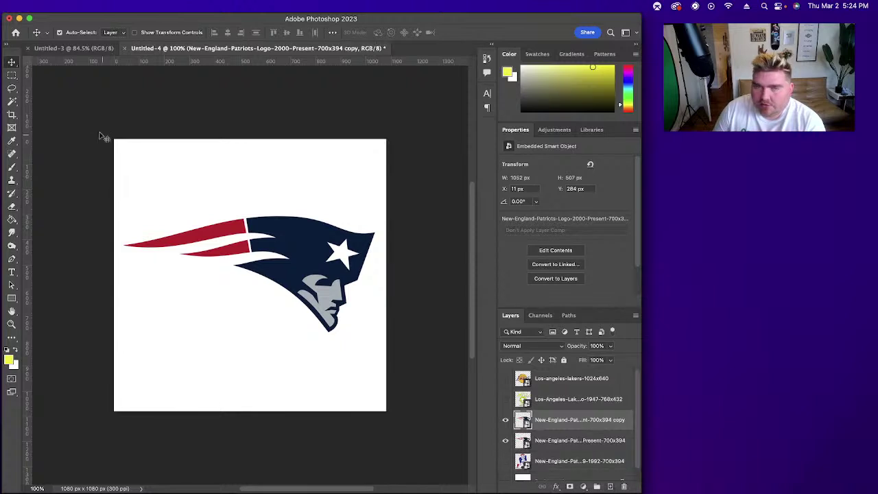
Step: Mask the duplicated Patriots layer to the white star using a Magic Wand selection, and reselect the original logo layer
left_click(12, 101)
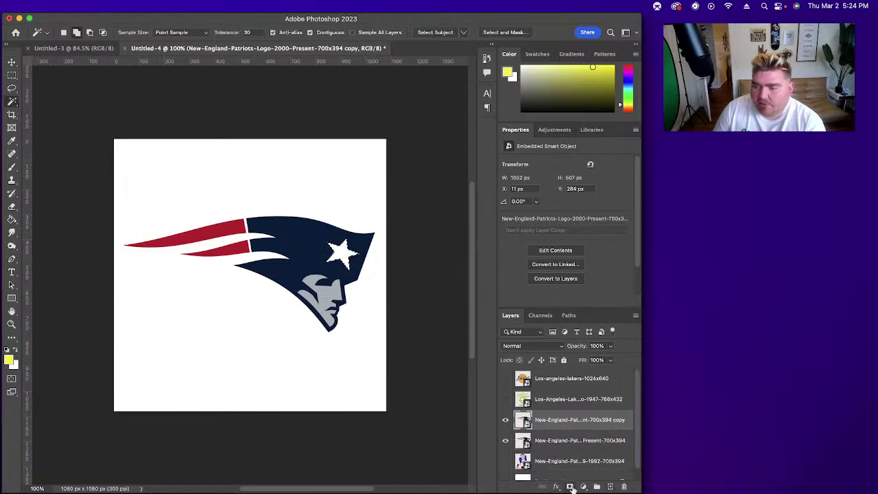
left_click(570, 486, "alt")
left_click(557, 442)
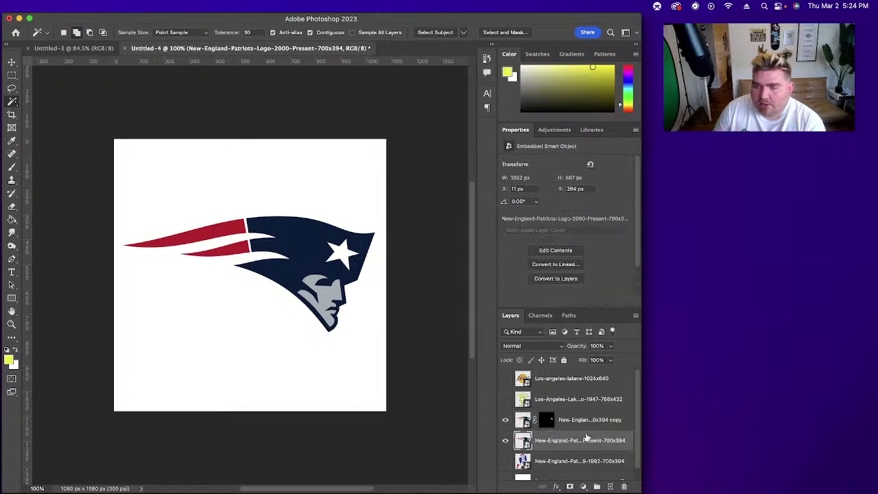
Step: Set the foreground colour to the logo's navy blue, 002143, by sampling it from the Patriots logo
left_click(10, 361)
left_click(305, 221)
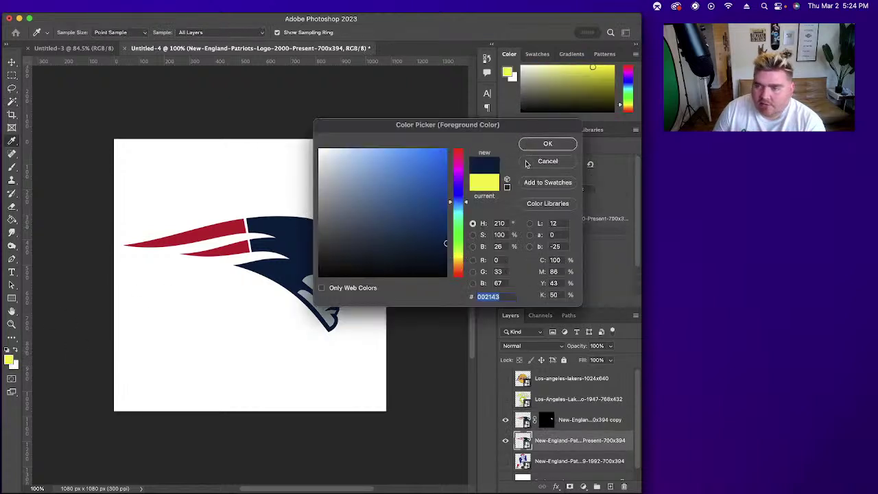
left_click(547, 145)
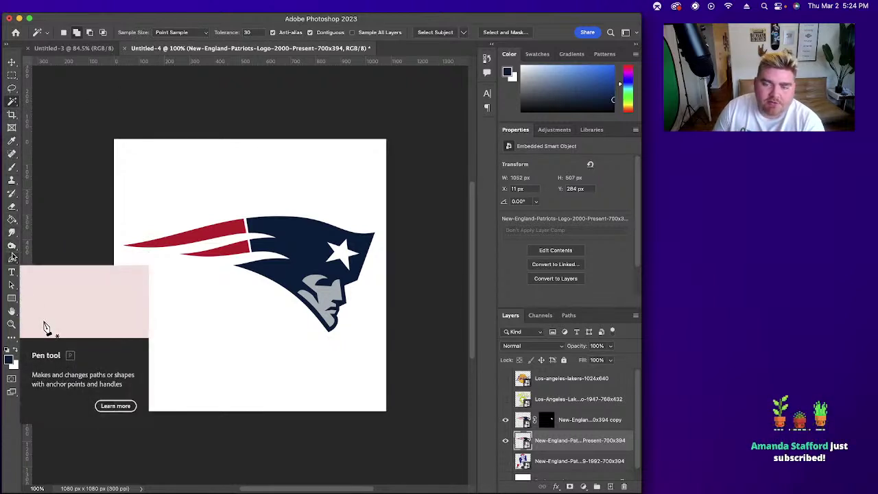
Step: Draw a navy triangle about 1009 by 502 px over the Patriots logo as a filled Pen tool shape
left_click(12, 259)
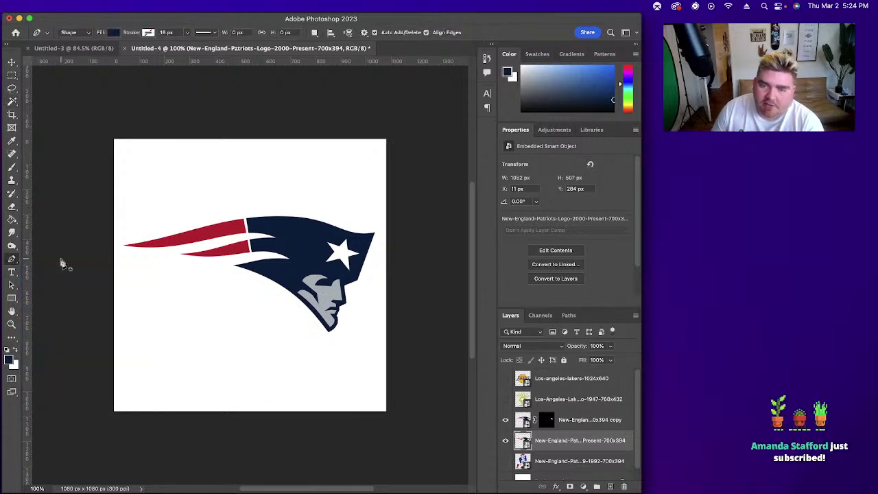
left_click(124, 219)
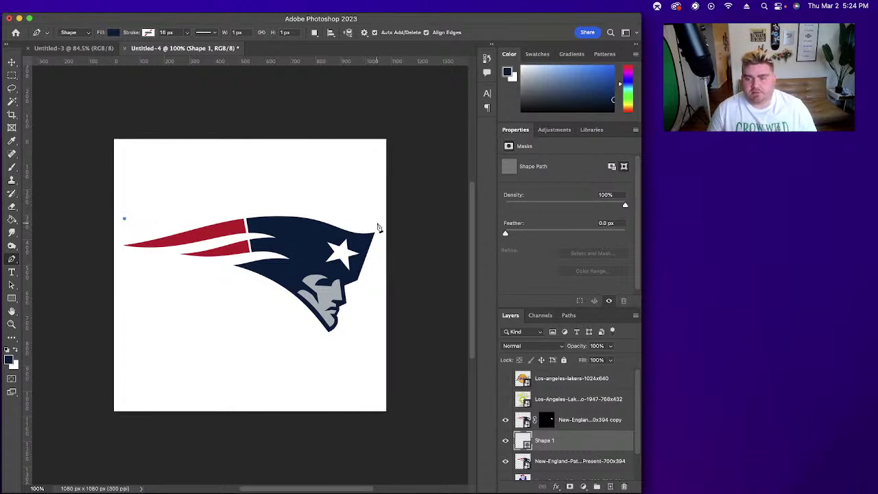
left_click(379, 219)
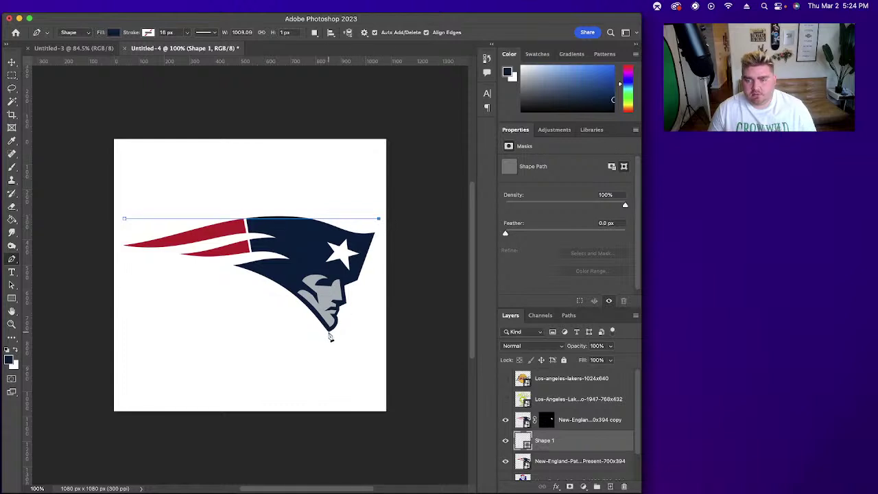
left_click(331, 341, "shift")
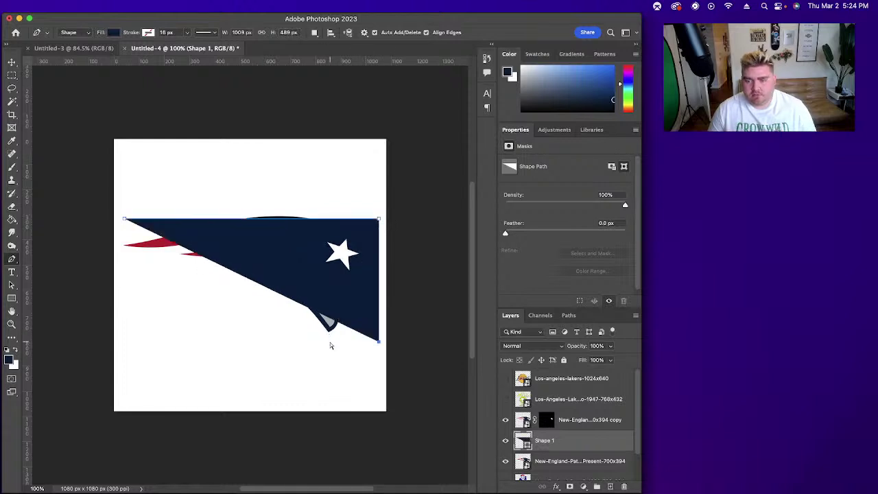
key("super+z")
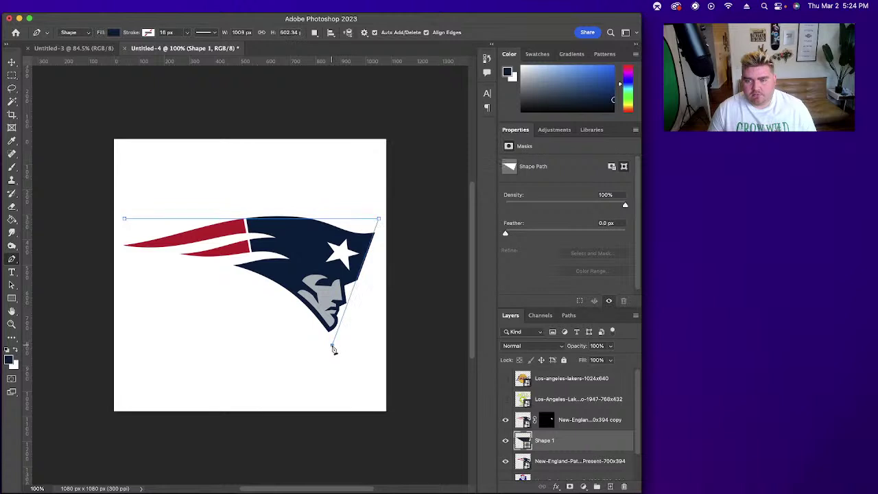
left_click(332, 345)
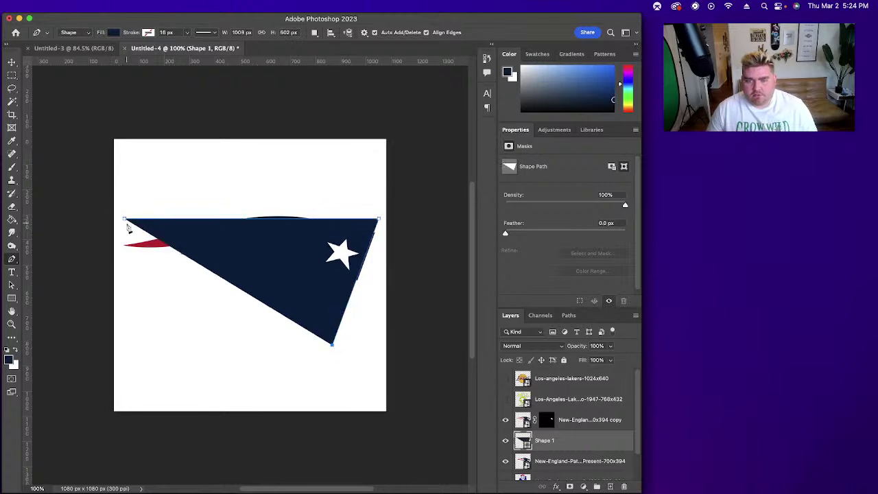
left_click(125, 220)
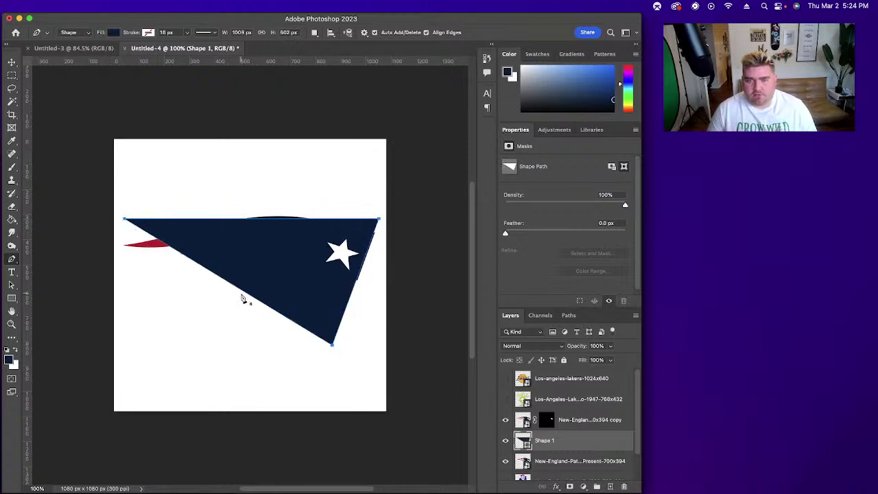
Step: Rasterize the navy triangle's shape layer
left_click(11, 63)
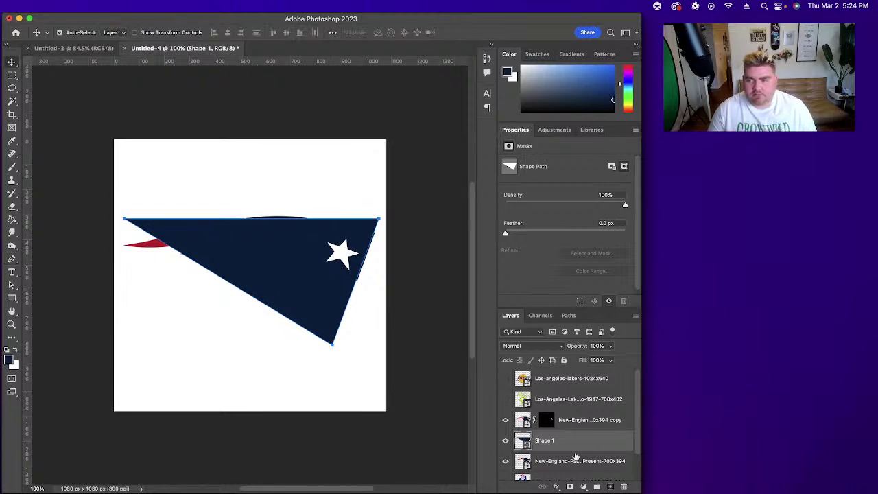
right_click(579, 449)
left_click(634, 353)
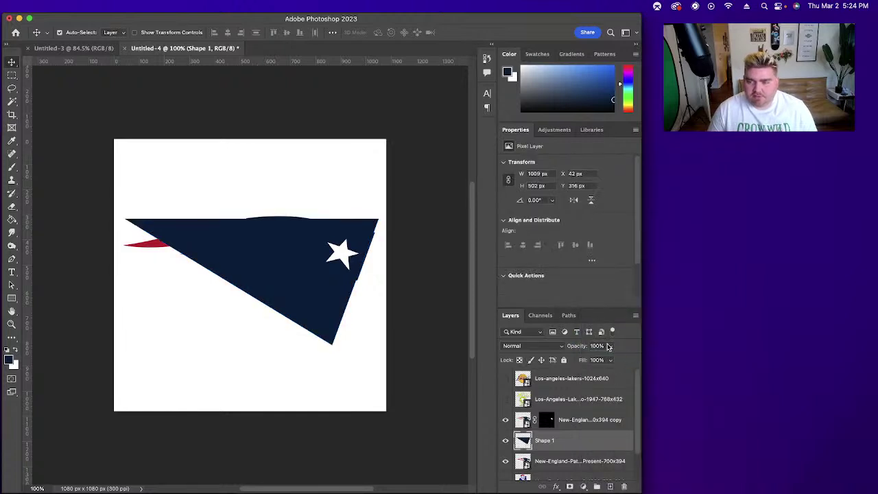
Step: Set the foreground colour to red sampled from the logo's stripe and lower the navy triangle layer's opacity to 72%
left_click(9, 361)
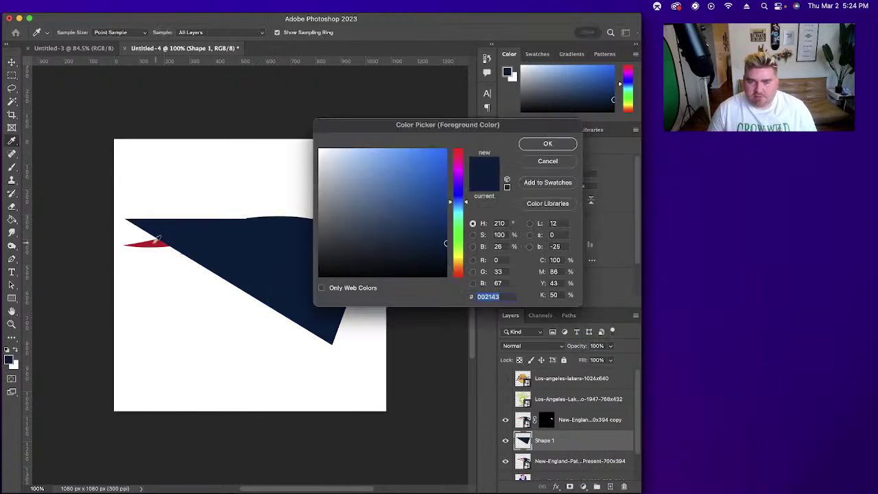
left_click(158, 243)
left_click(548, 145)
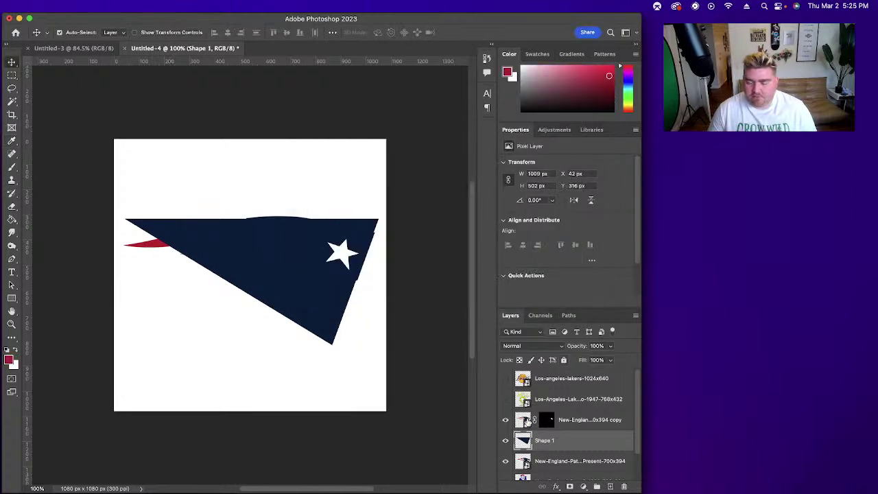
left_click(611, 346)
left_click_drag(611, 362, 597, 361)
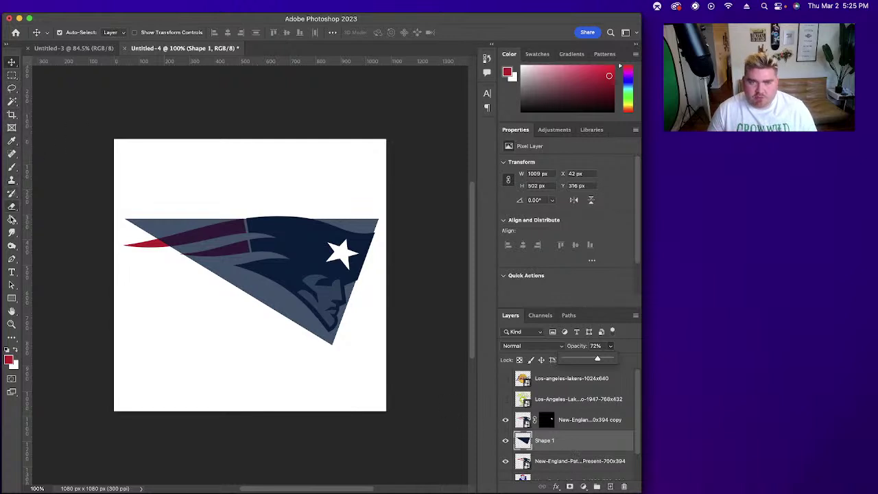
Step: Draw a closed Pen path around the triangle's tail, with one edge along the stripe divider, and turn the path into a selection
left_click(11, 258)
left_click(88, 34)
left_click(68, 42)
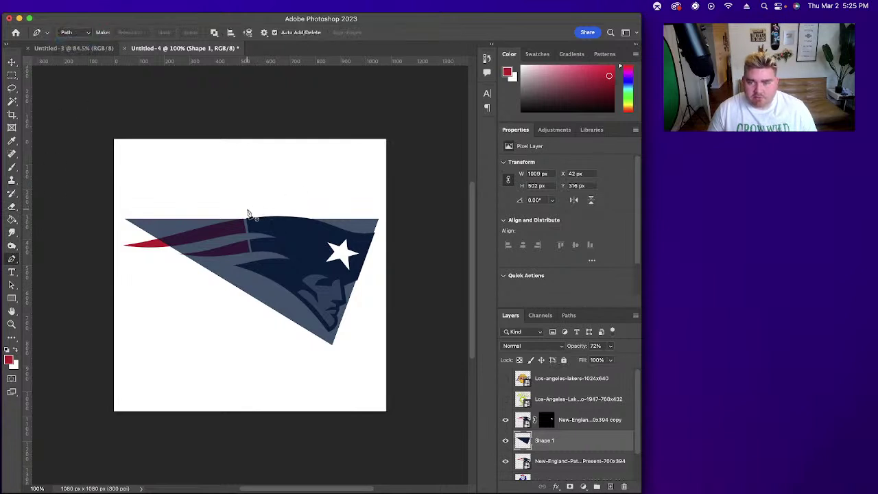
left_click(244, 212)
left_click(261, 332)
key("super+z")
key("super+shift+z")
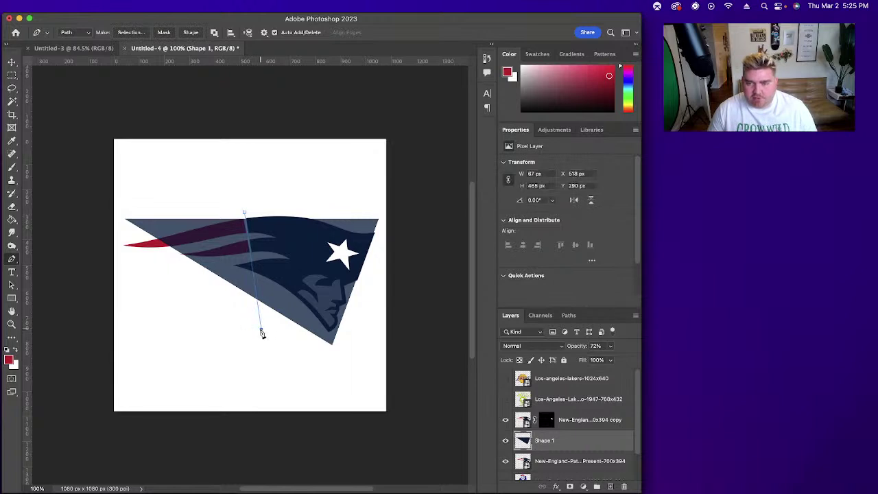
key("super+z")
key("super+shift+z")
left_click_drag(117, 229, 120, 208)
left_click(245, 213)
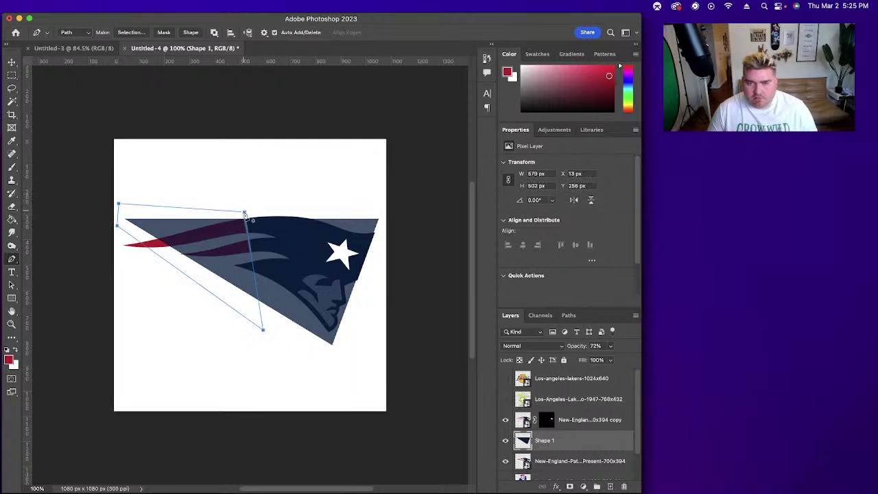
left_click(131, 32)
left_click(287, 303)
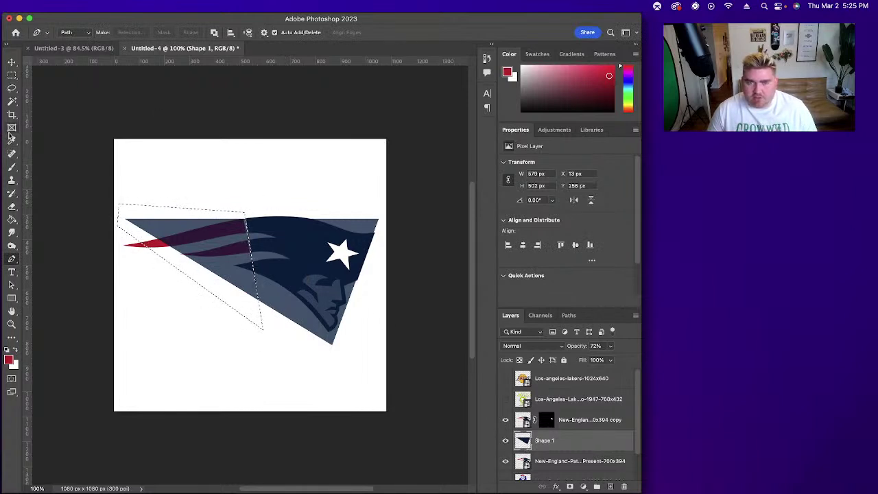
Step: Fill the tail selection with red on a new layer above the navy triangle, and deselect
left_click(12, 101)
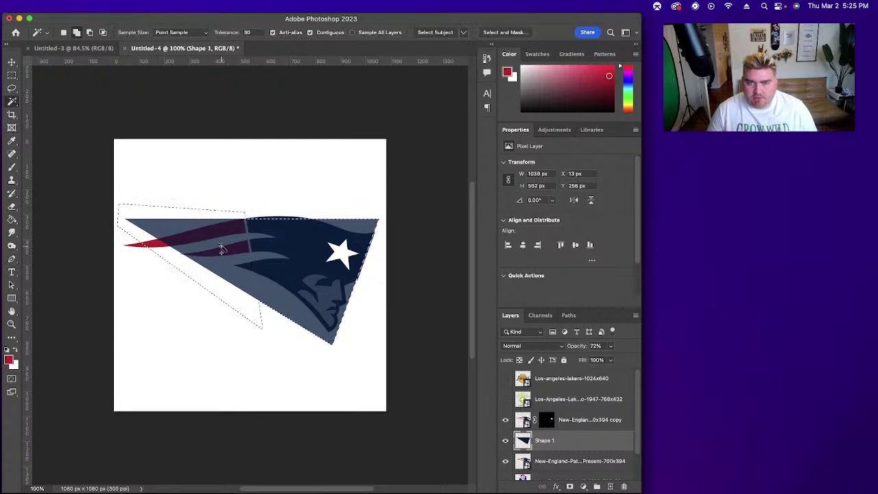
left_click(12, 218)
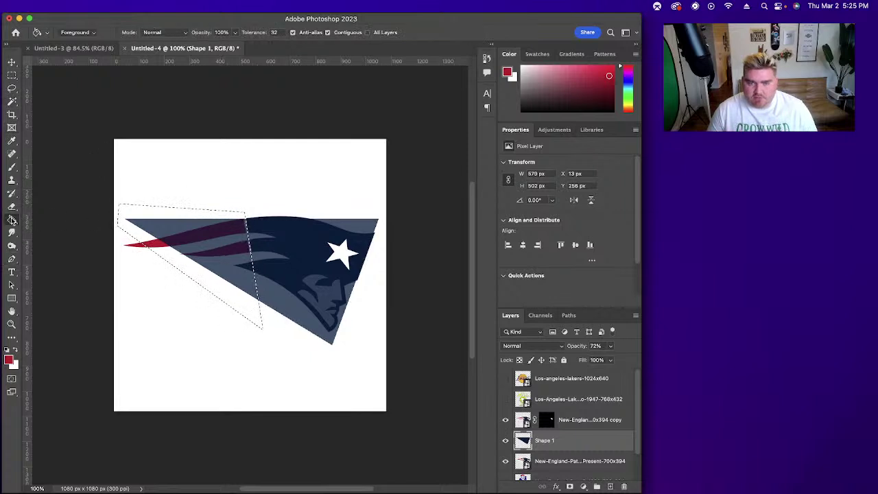
left_click(609, 486)
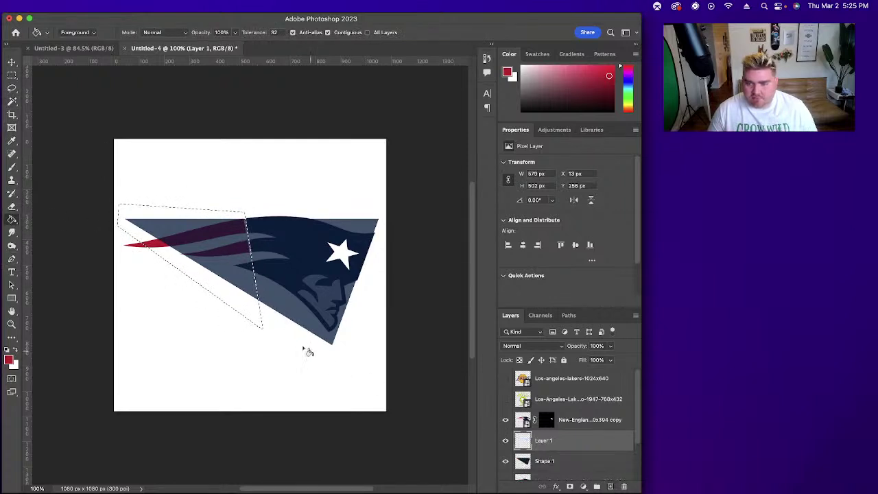
left_click(210, 272)
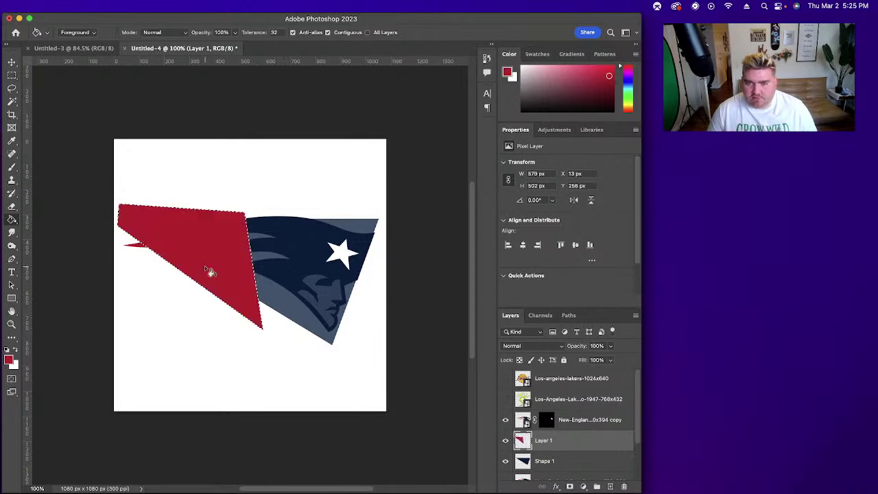
left_click(12, 63)
key("super+d")
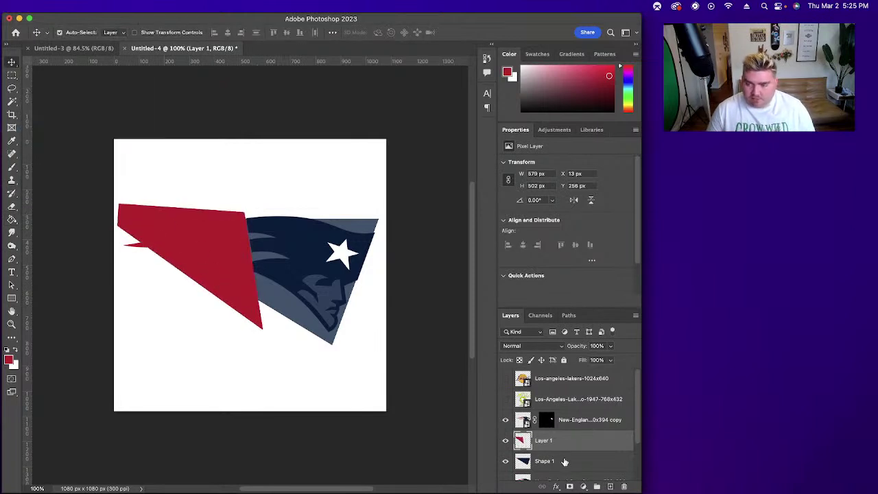
Step: Restore the navy triangle layer's opacity to 100%
left_click(566, 460)
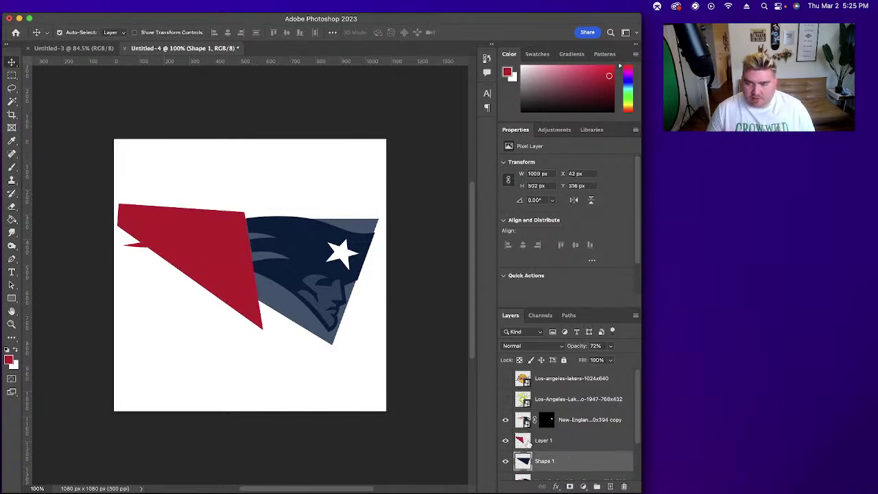
left_click(11, 101)
left_click(610, 346)
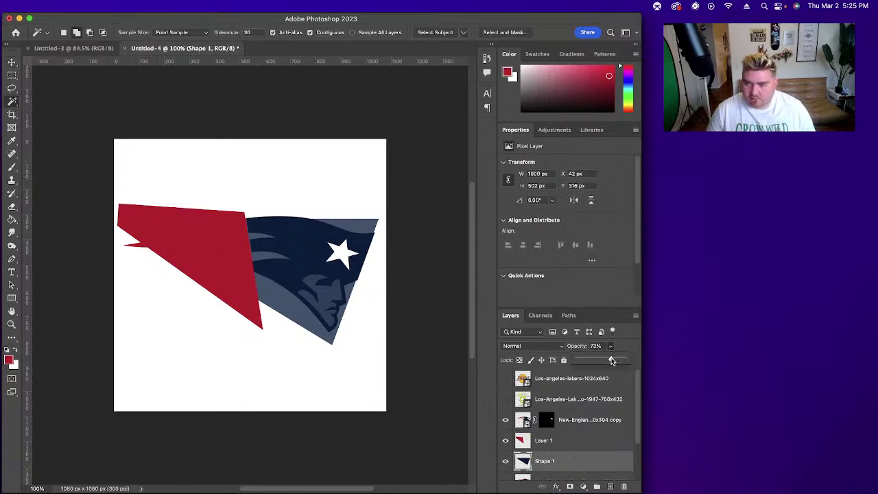
left_click_drag(615, 362, 632, 362)
Step: Mask the red layer to a Magic Wand selection of the navy triangle, and hide the original Patriots logo layer
left_click(313, 281)
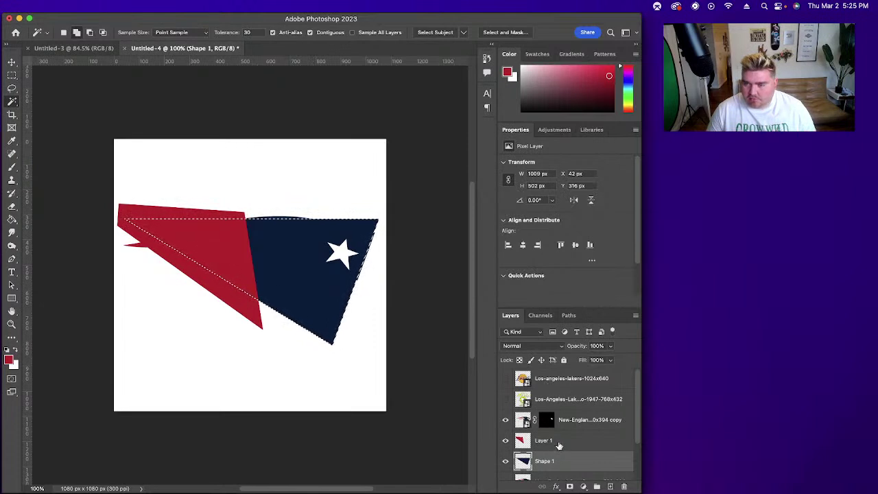
left_click(555, 441)
left_click(570, 486)
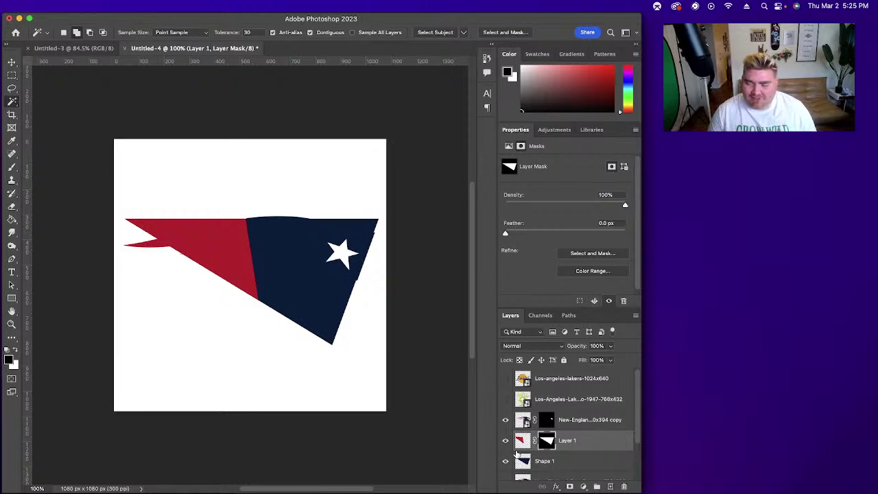
scroll(508, 460, "down", 1)
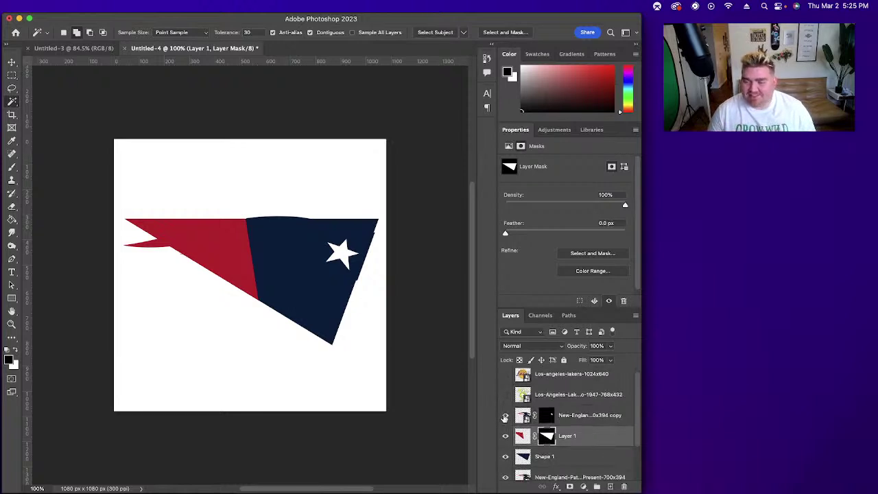
left_click(504, 477)
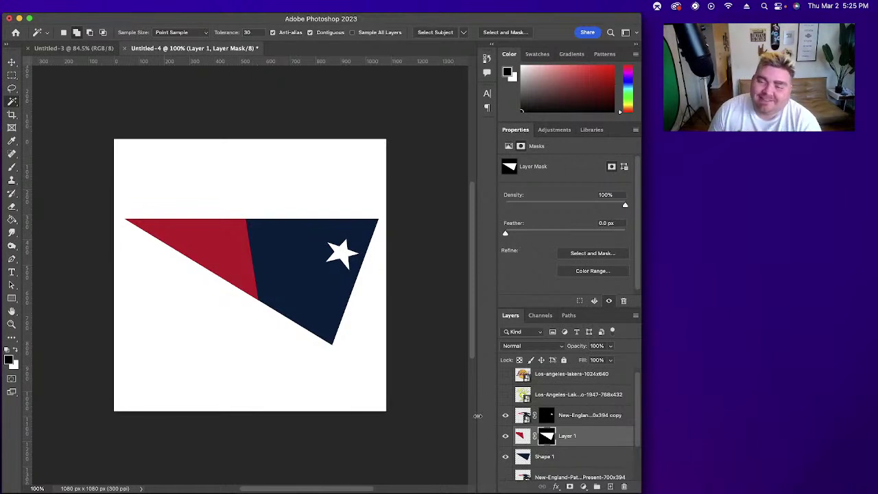
Step: Convert the masked star layer to a smart object
left_click(12, 62)
left_click(350, 259)
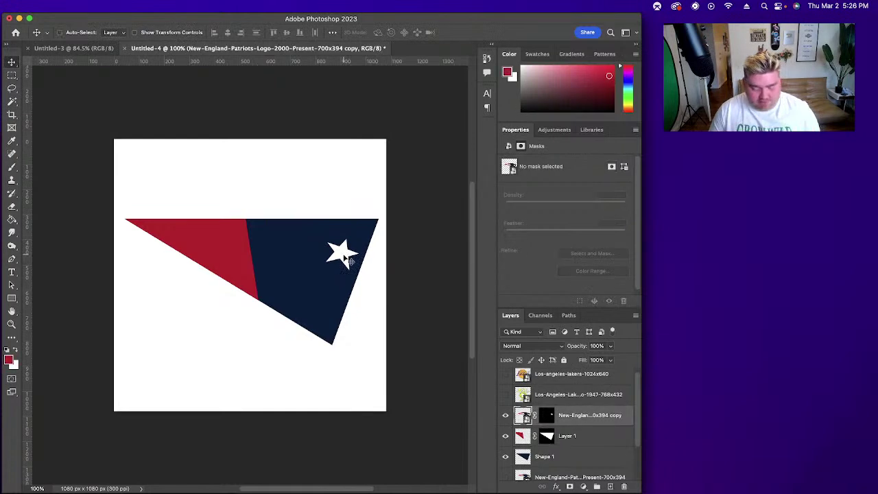
key("ctrl+t")
right_click(585, 416)
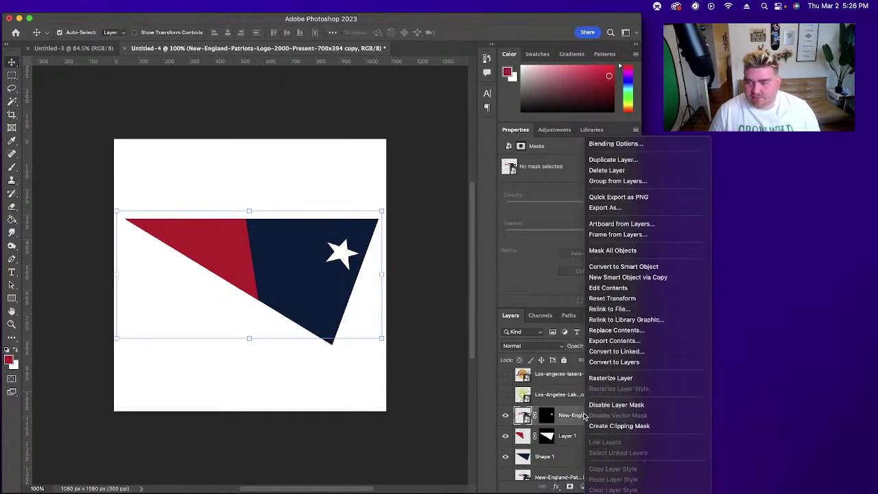
left_click(624, 268)
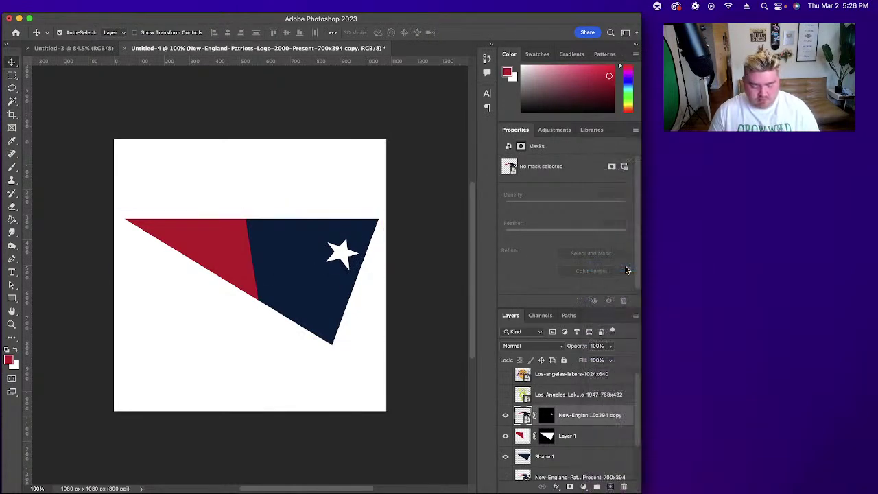
Step: Enlarge the white star to about 222% and centre it in the navy section
key("ctrl+t")
left_click_drag(325, 256, 311, 274)
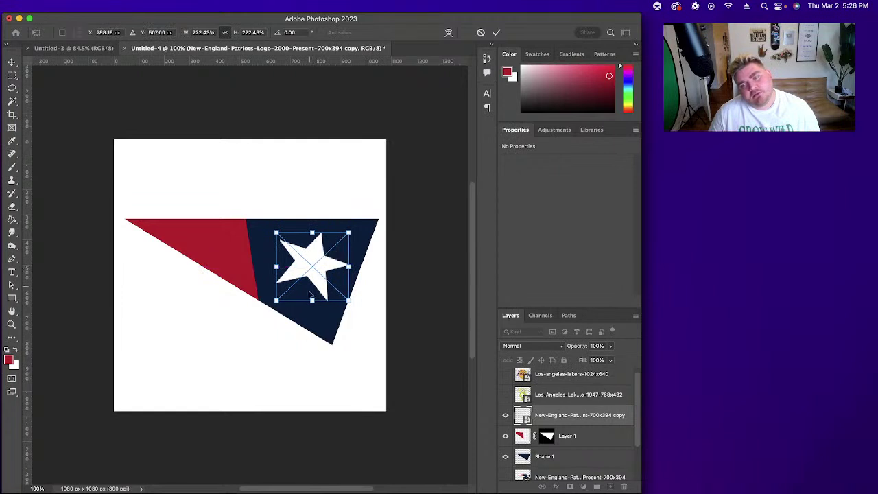
left_click(11, 62)
left_click(332, 153)
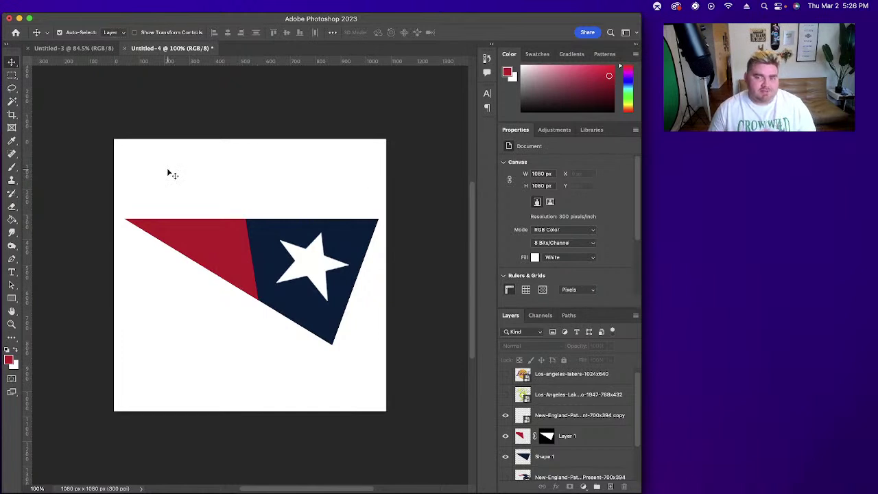
Step: Add a white 8 px outside stroke to the red section's layer
left_click(215, 236)
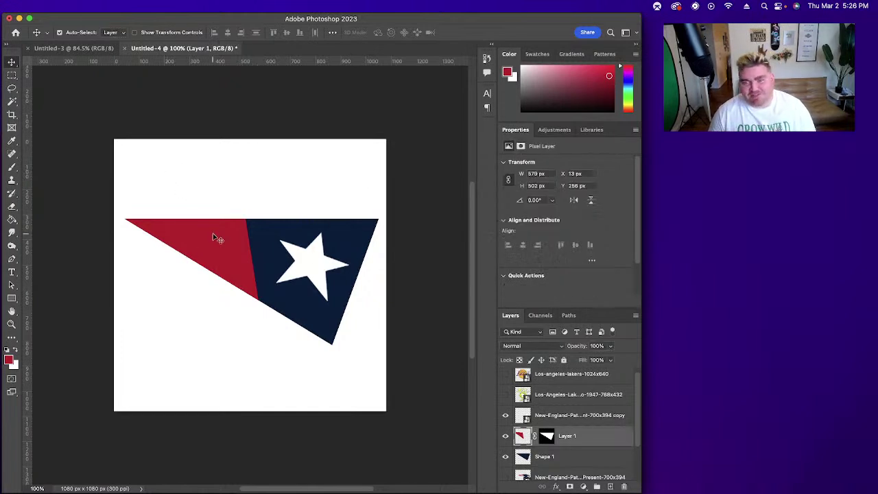
double_click(605, 445)
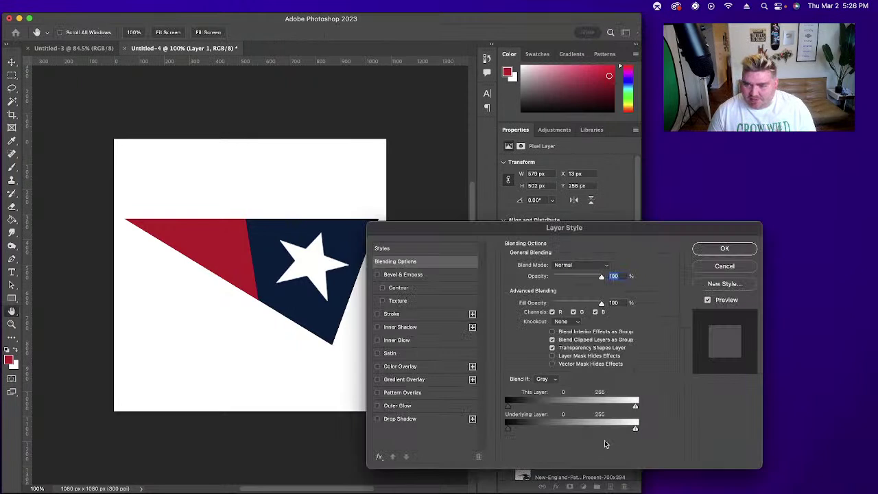
left_click(403, 315)
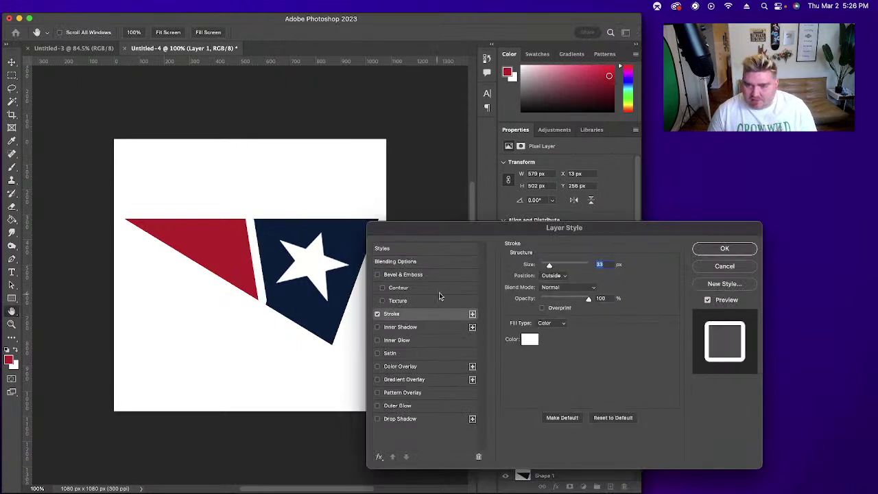
left_click_drag(550, 266, 546, 266)
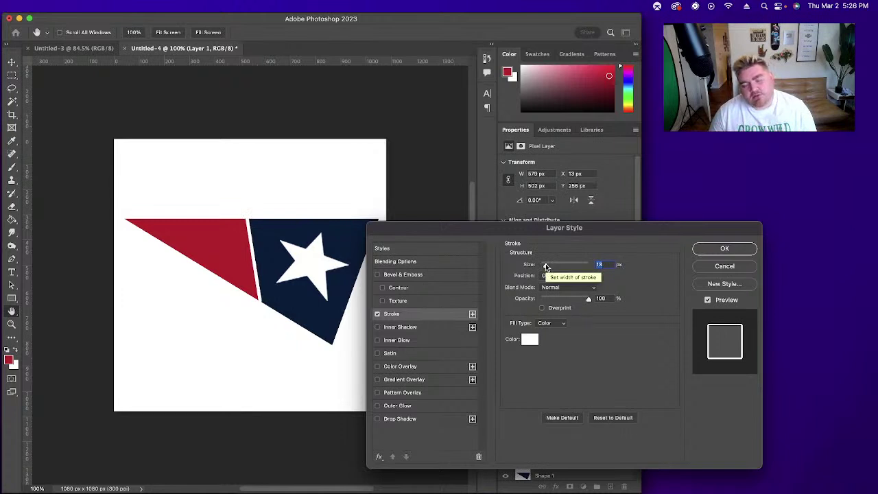
left_click_drag(546, 267, 544, 267)
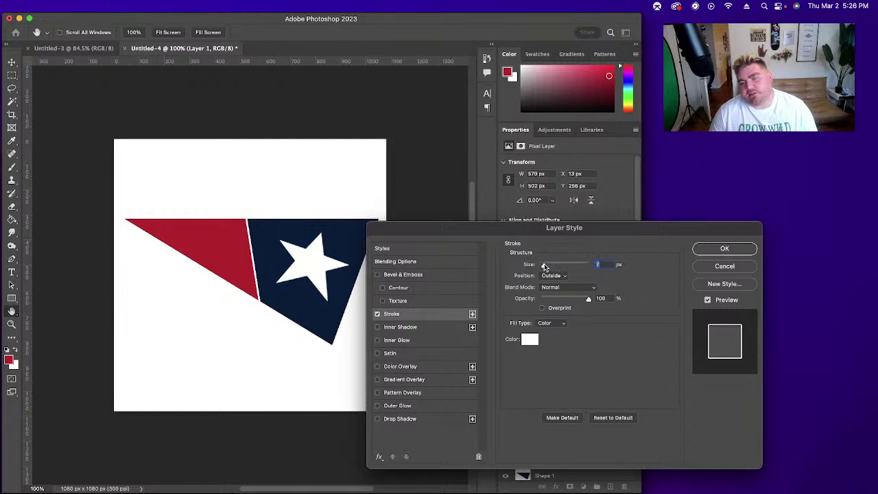
key("Up")
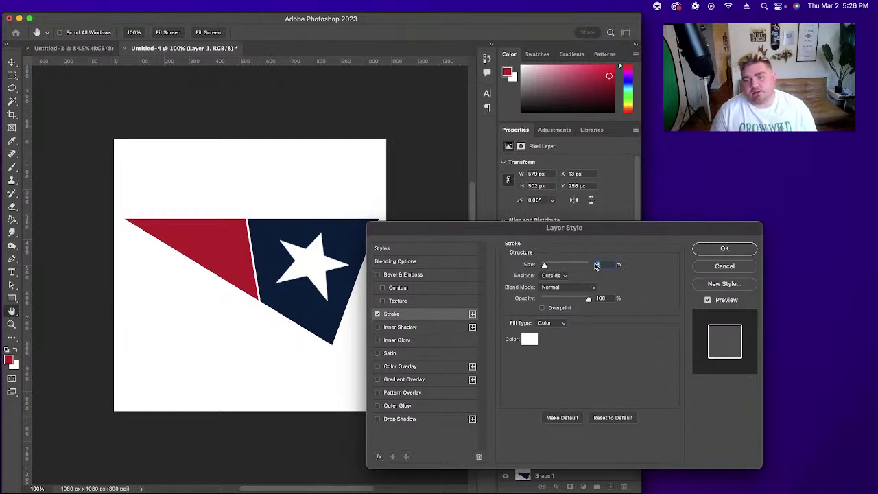
left_click(725, 249)
Step: Compare the logo with and without the red layer's stroke, and leave the stroke hidden
left_click(533, 460)
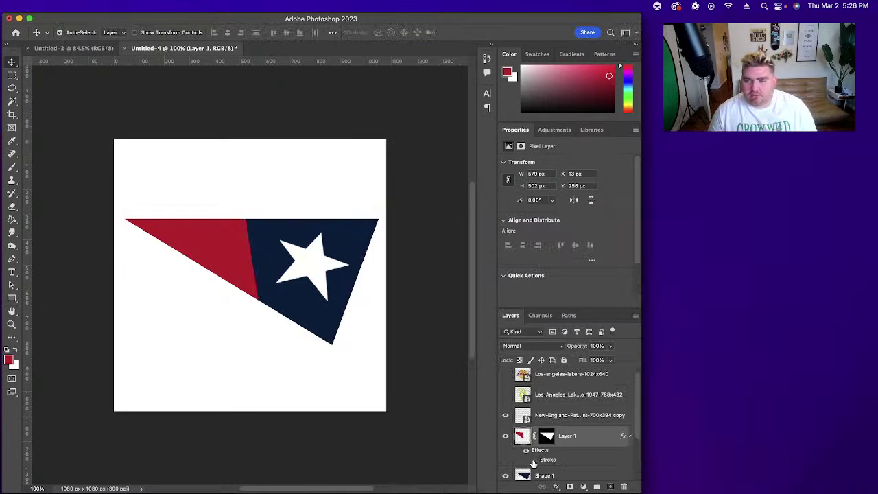
left_click(534, 461)
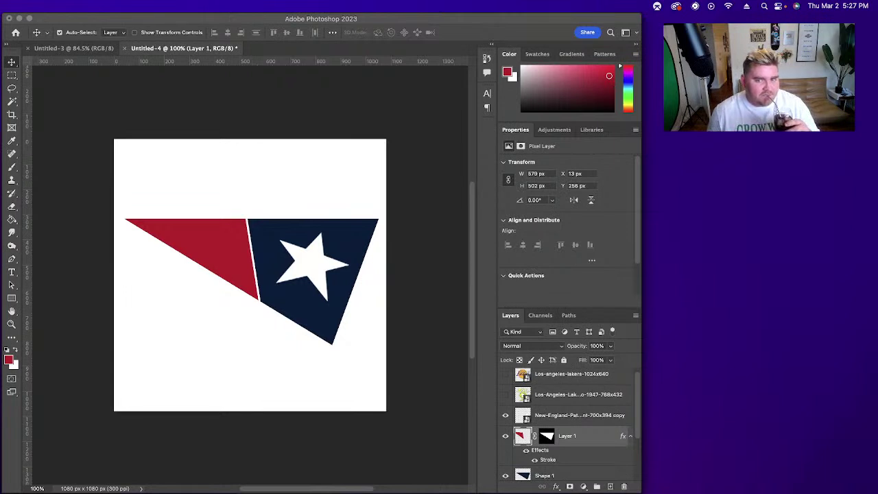
left_click(535, 460)
left_click(535, 461)
left_click(535, 461)
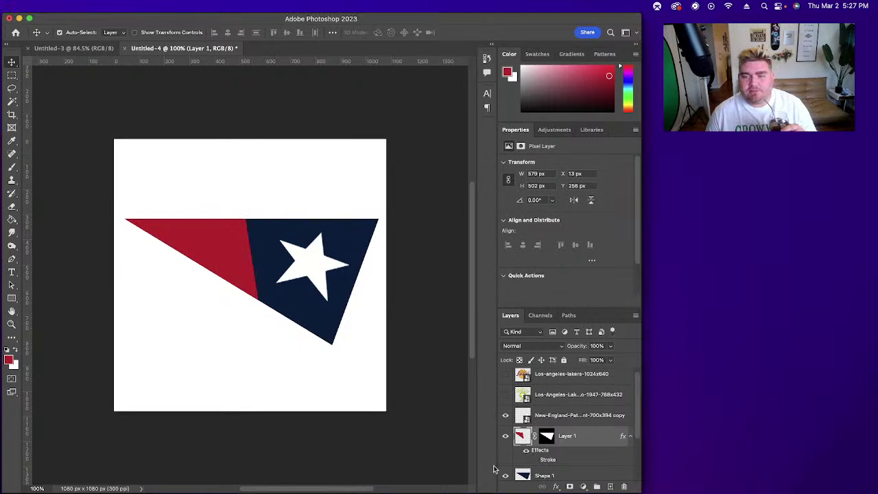
left_click(535, 460)
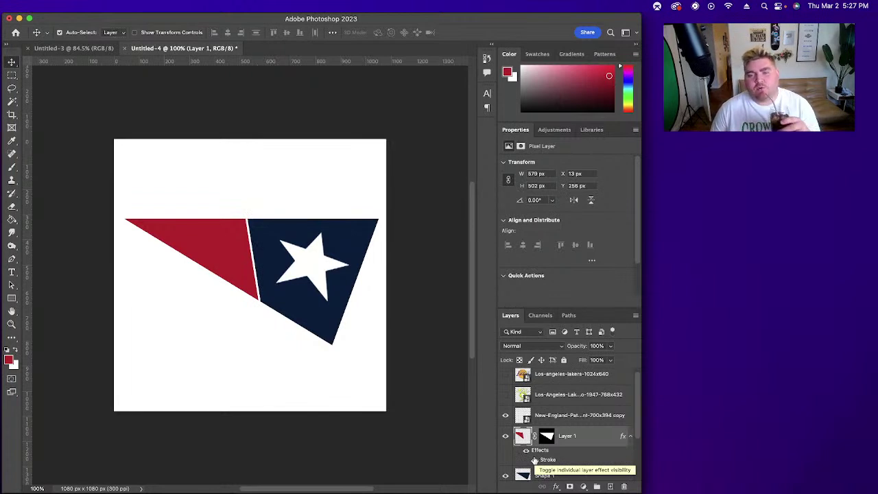
left_click(535, 460)
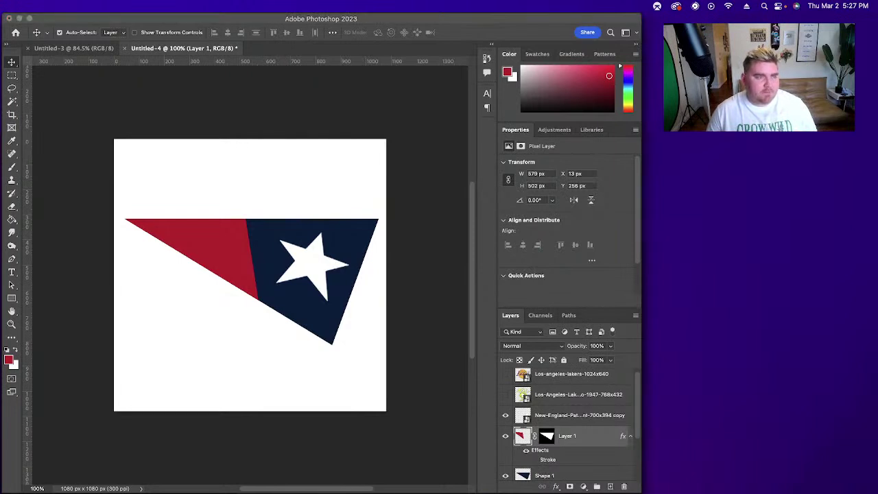
Step: Save the oversimplified Patriots logo as the PNG "Patriots Future" in the Oversimplified Sports folder
left_click(192, 118)
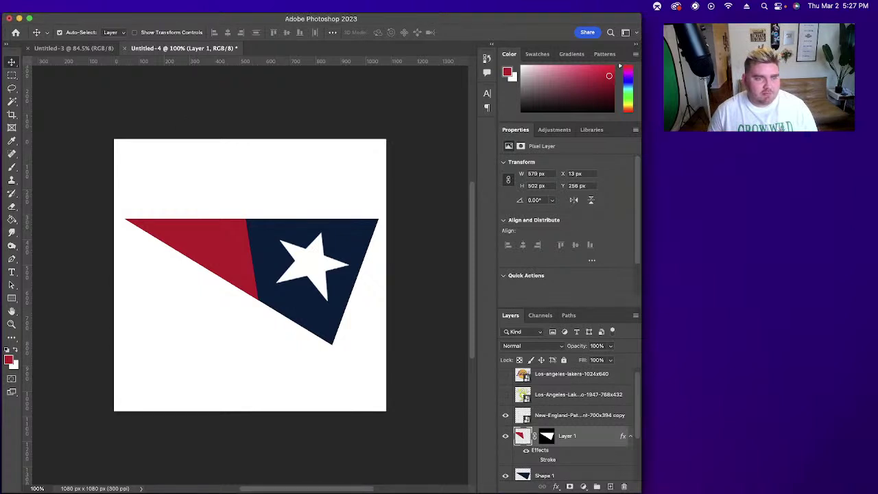
key("super+s")
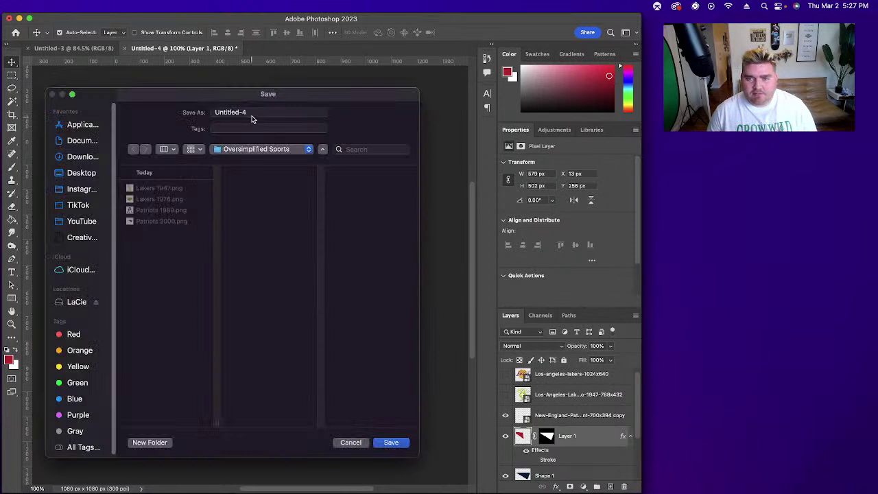
type("Patr")
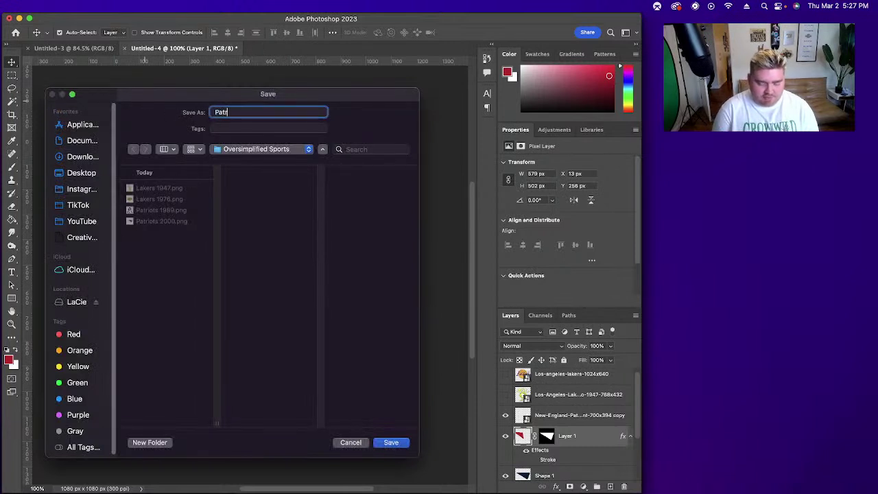
type("iots Future")
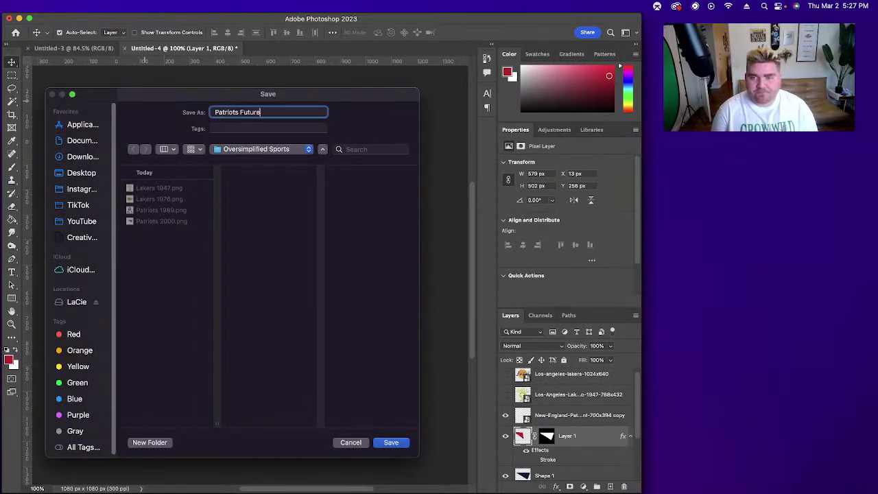
key("Return")
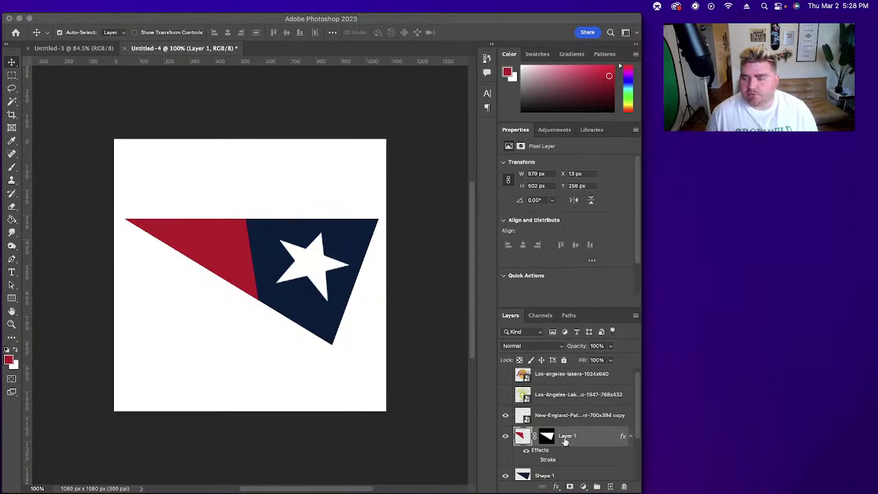
Step: Group the star, red and navy layers of the oversimplified Patriots logo, and hide the group
left_click(580, 417)
scroll(579, 422, "down", 1)
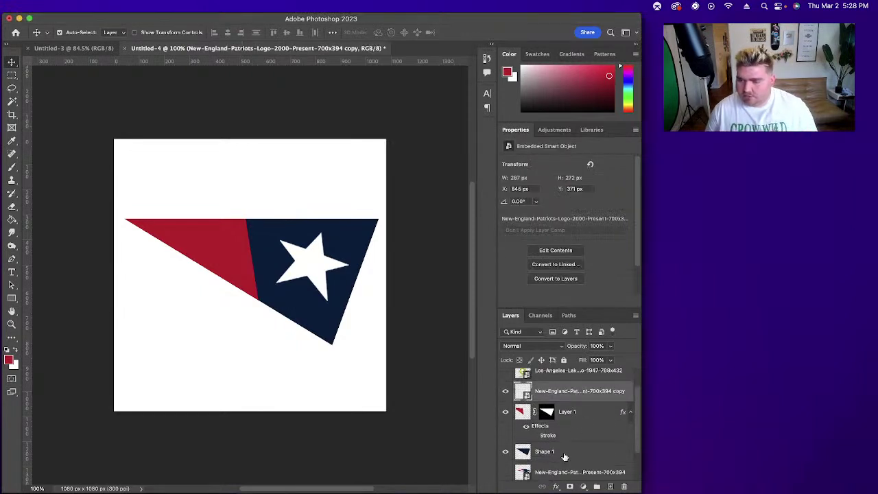
key("super+g")
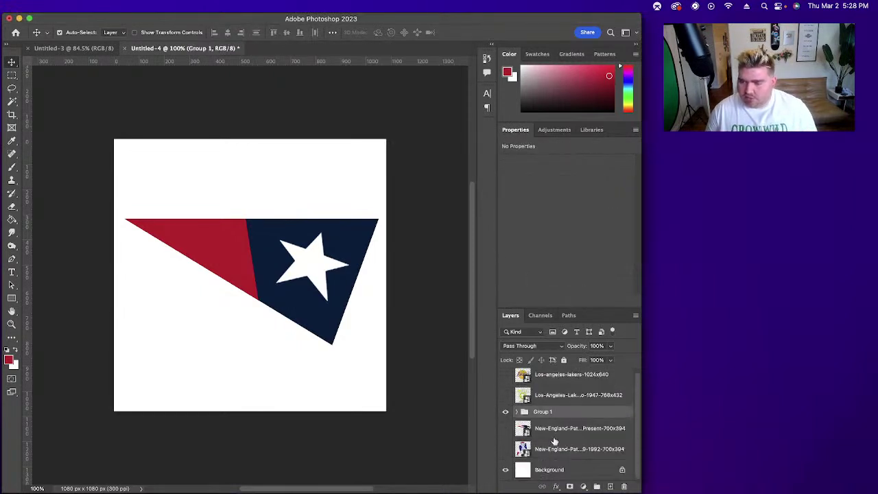
left_click(506, 412)
Step: Place the 1951-1955 Green Bay Packers logo above the Lakers layers, scaled to about 57% and centred on the canvas
left_click(544, 397)
left_click(552, 378)
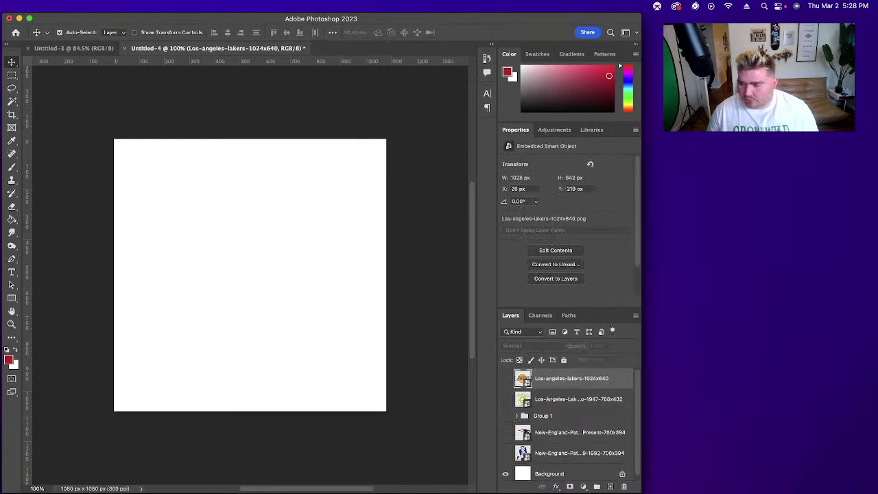
left_click(557, 490)
left_click_drag(405, 153, 331, 212)
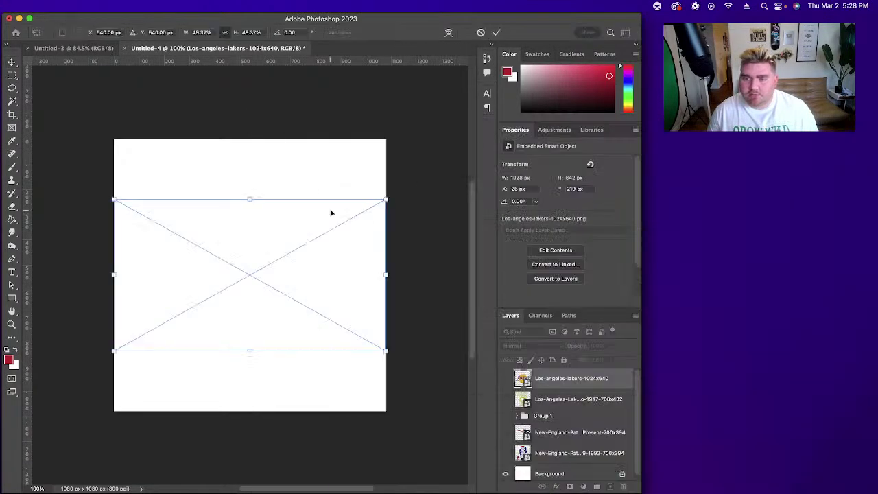
left_click_drag(250, 351, 250, 374)
left_click_drag(265, 303, 269, 293)
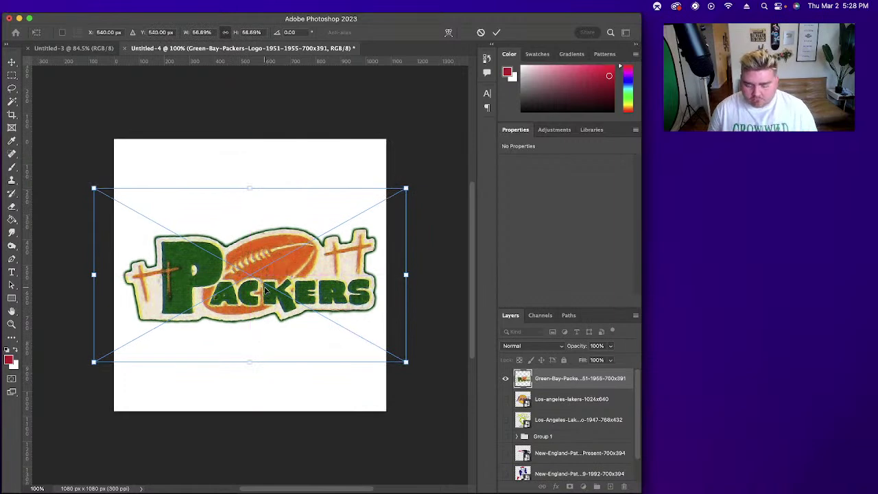
key("Return")
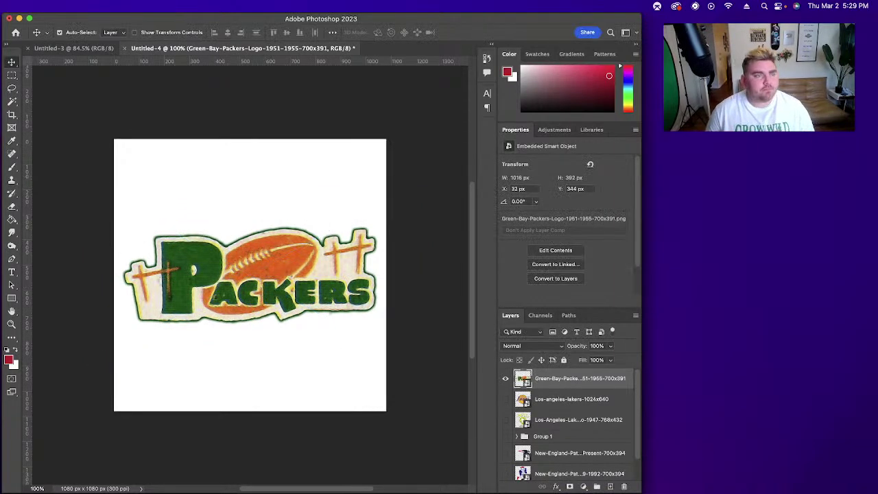
Step: Check the old Packers logo's dates in Chrome's Packers logo history results, and save the image as "Packers 1951" from Photoshop
key("super+Tab")
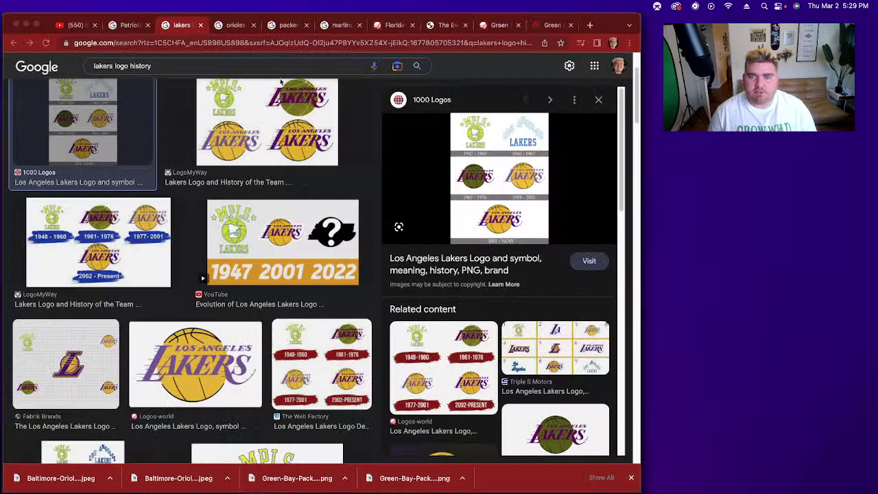
left_click(236, 25)
left_click(288, 24)
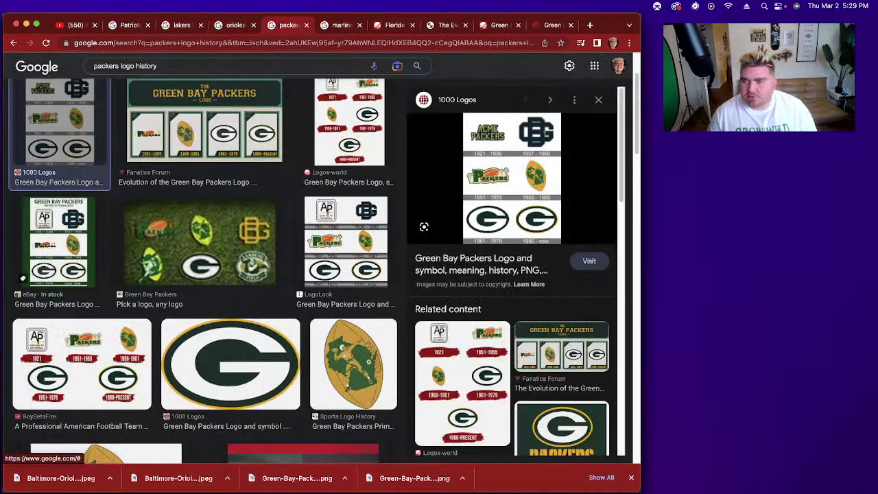
key("super+Tab")
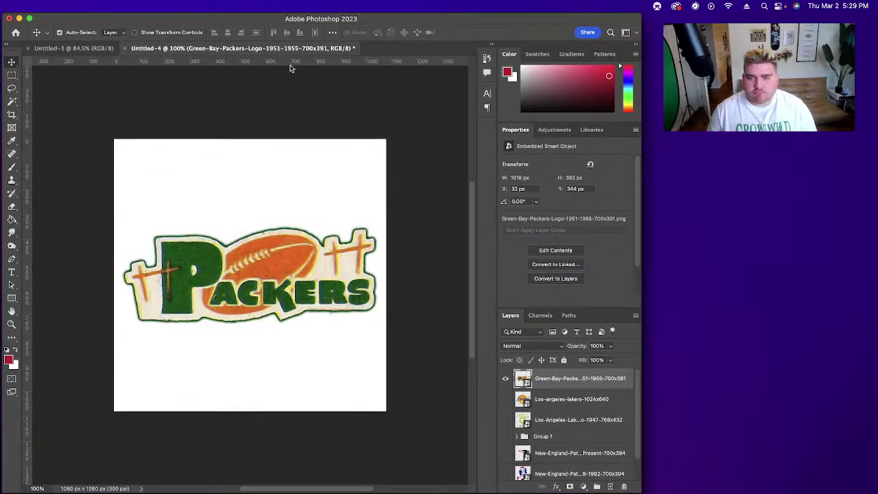
key("super+s")
type("Packers 195")
type("5")
key("Return")
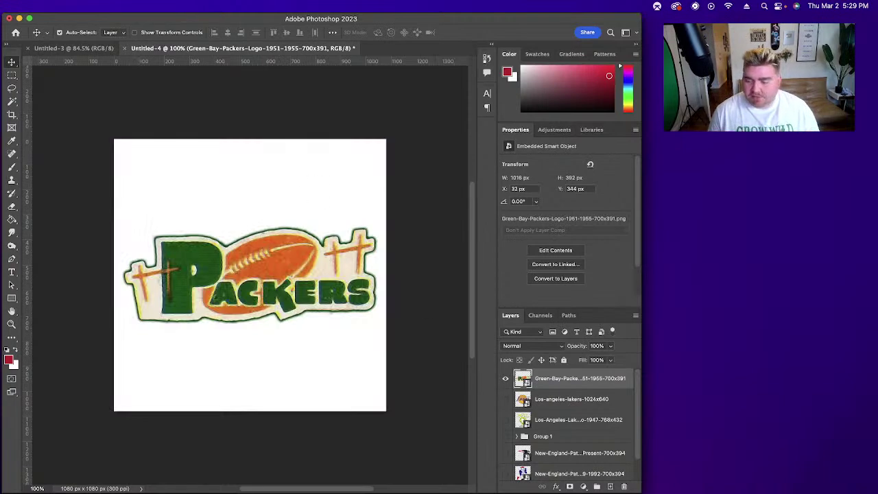
Step: Place the 1980-present Packers logo centred at about 41% scale, and hide the 1951-1955 logo layer
left_click(569, 489)
left_click_drag(406, 153, 312, 211)
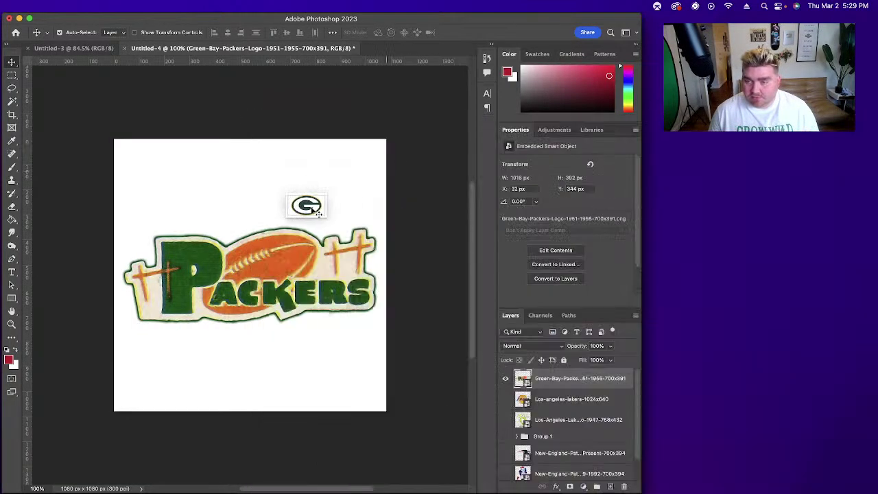
left_click_drag(249, 352, 249, 375)
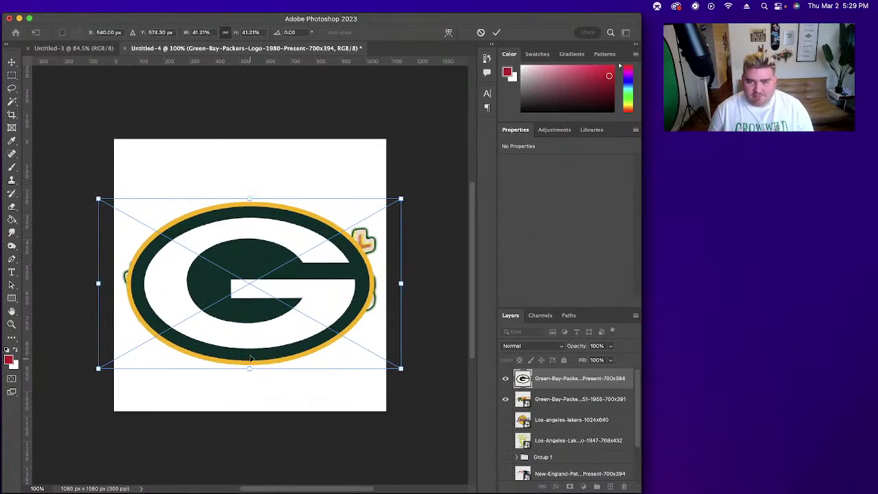
left_click_drag(249, 316, 249, 307)
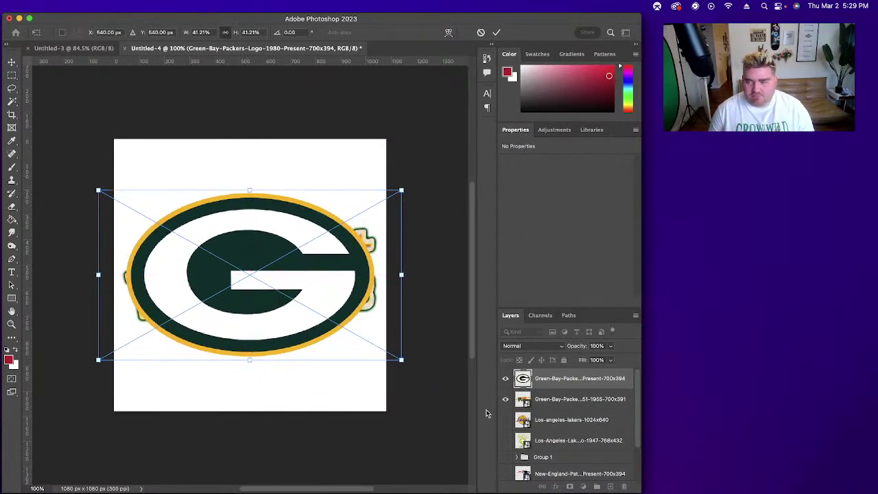
left_click(507, 400)
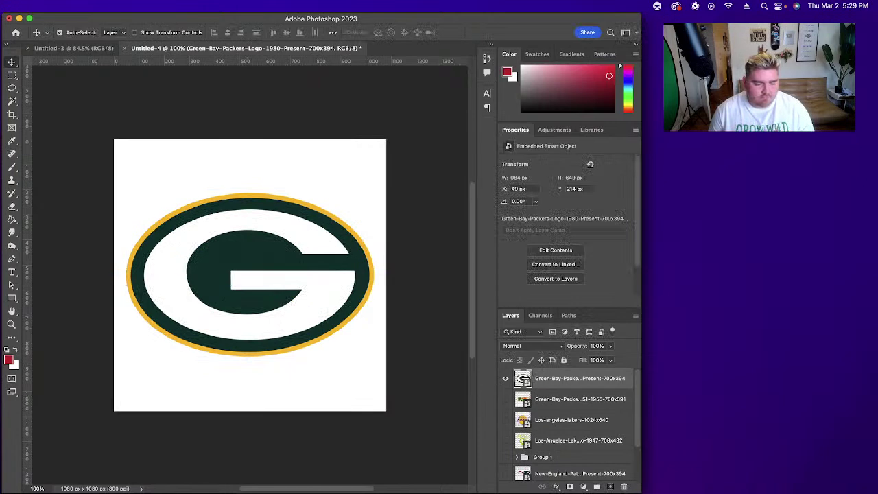
Step: Close the Oversimplified Sports window in Finder and check the current Packers logo's dates in Chrome's Packers logo history results
key("super+Tab")
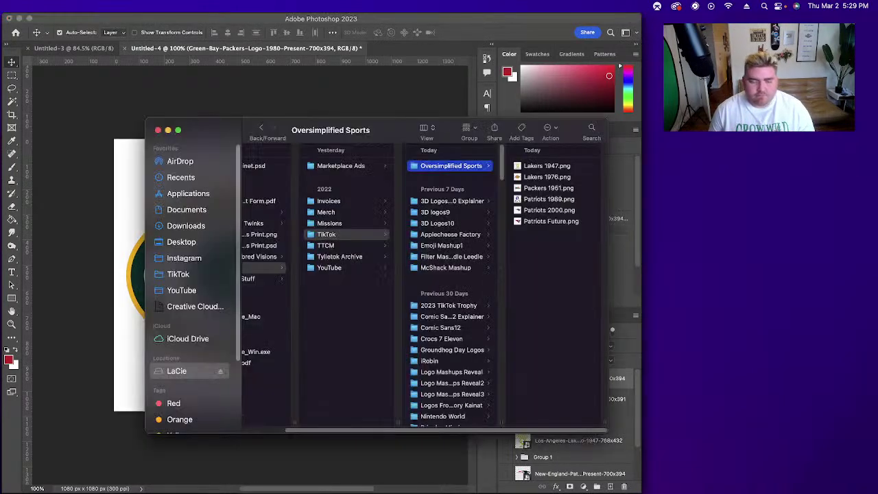
left_click(158, 130)
key("super+Tab")
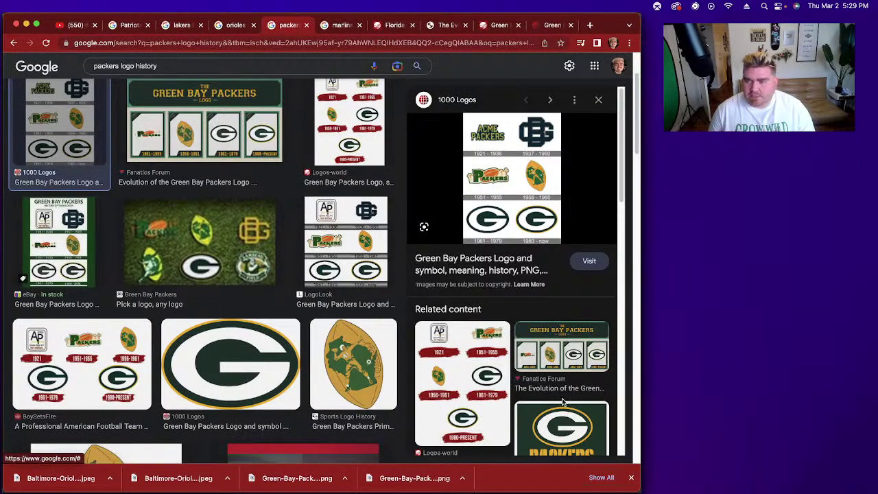
Step: Save the current Packers logo from Photoshop as "Packers 1980" in the Oversimplified Sports folder
key("super+Tab")
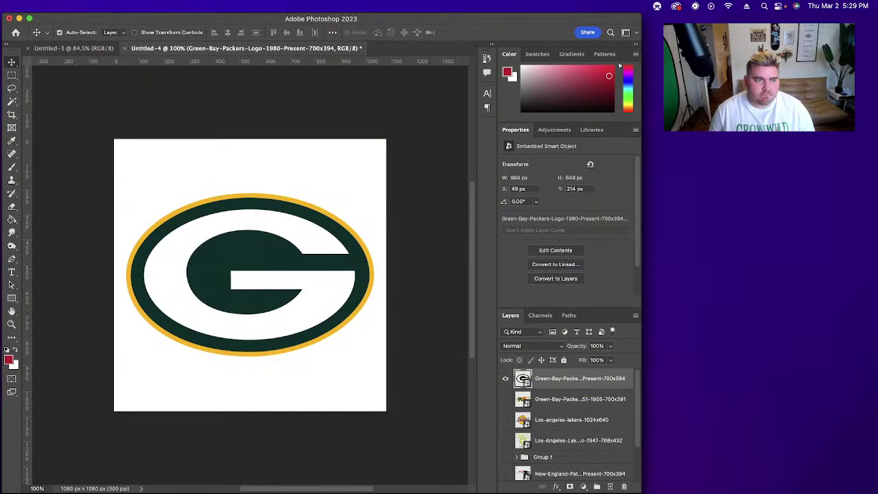
key("super+s")
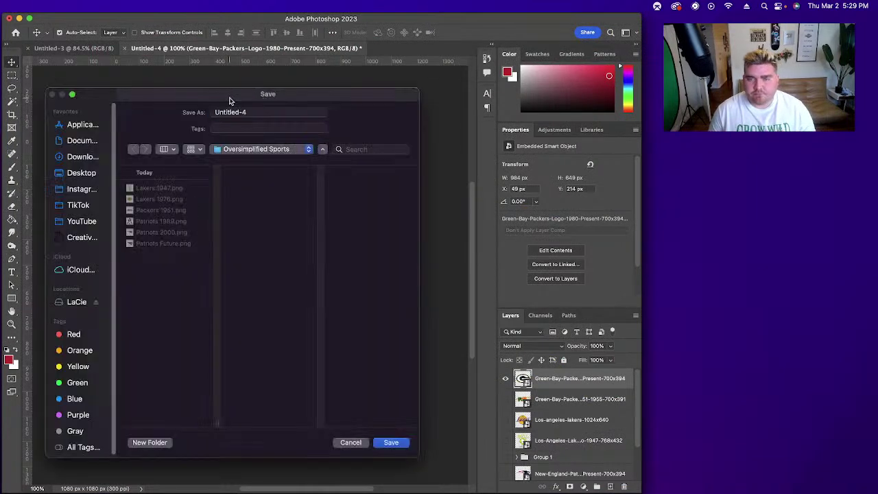
type("Pa")
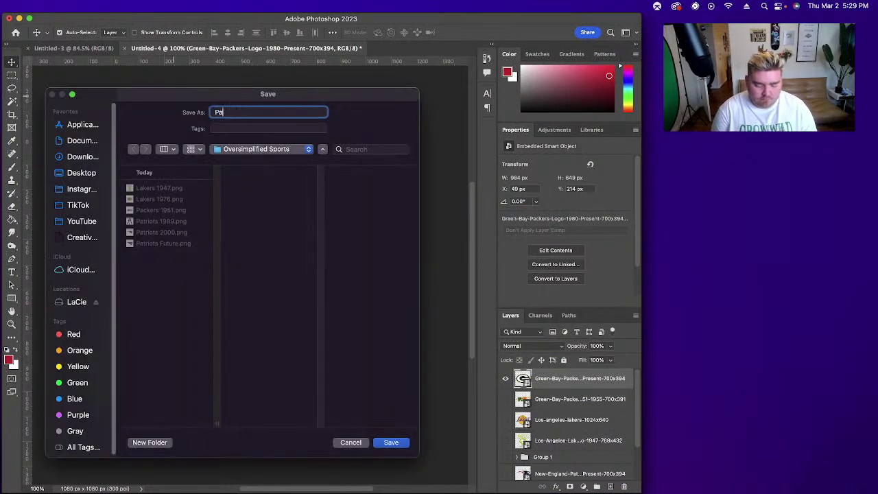
type("ckers")
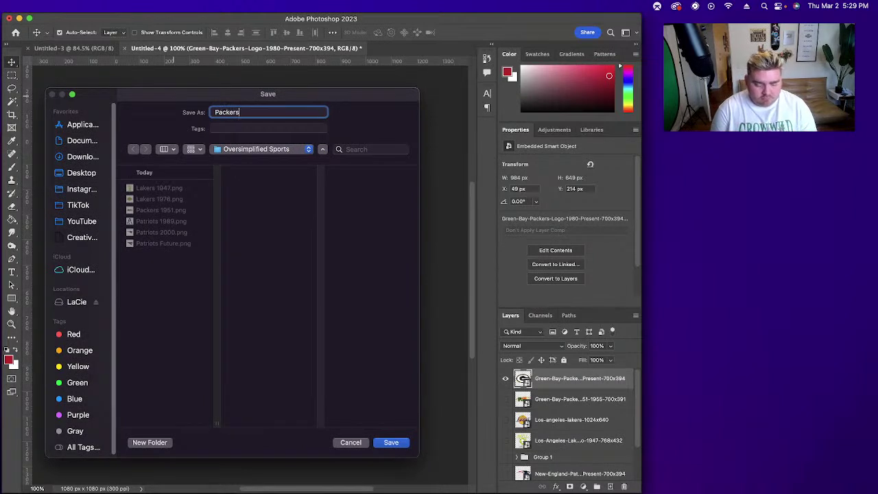
type(" 1980")
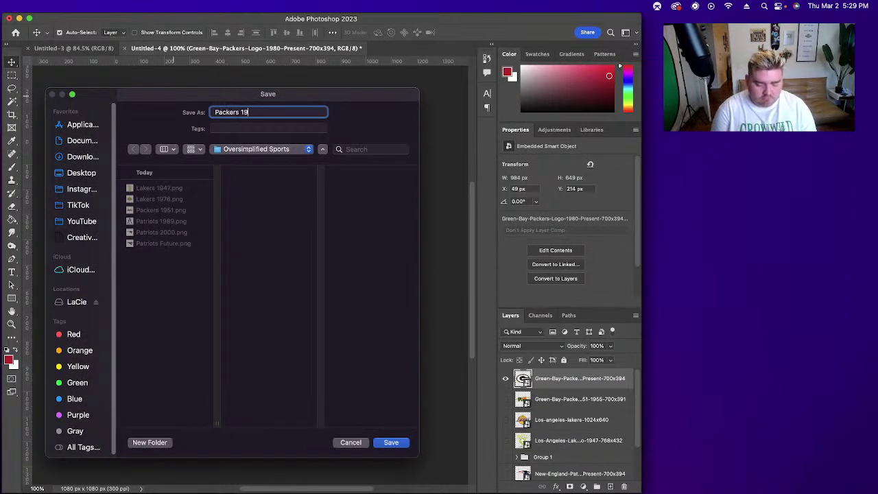
key("Return")
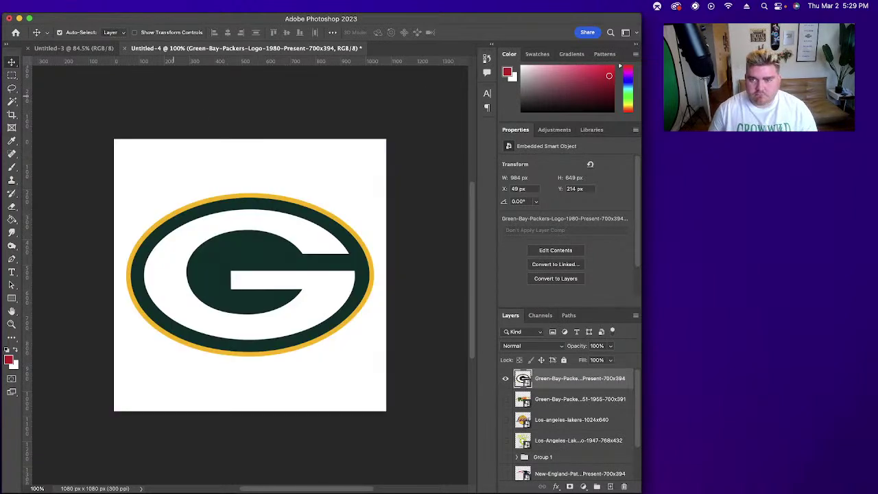
Step: Hide the 1980-present Packers layer and place the Baltimore Orioles 1998 logo, enlarged to about 1733 × 973 px and centred on the canvas
left_click(506, 378)
left_click(809, 491)
left_click_drag(344, 163, 309, 237)
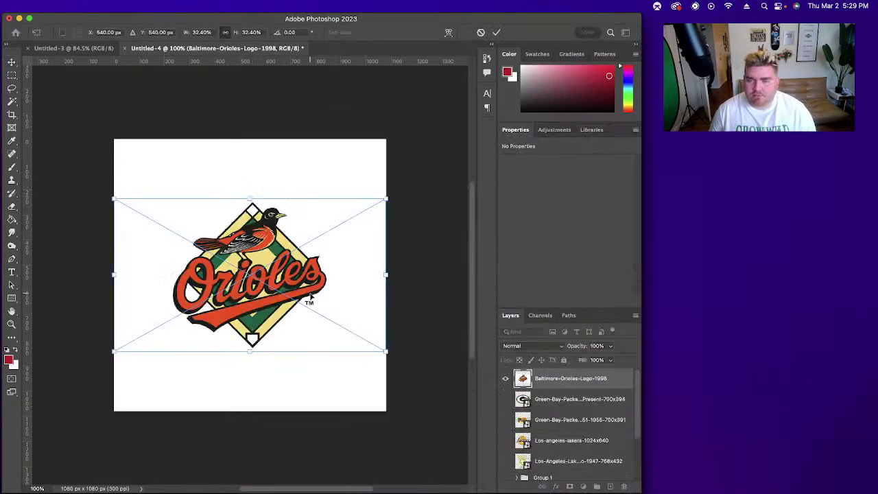
left_click_drag(251, 352, 263, 450)
left_click_drag(254, 330, 254, 292)
key("Return")
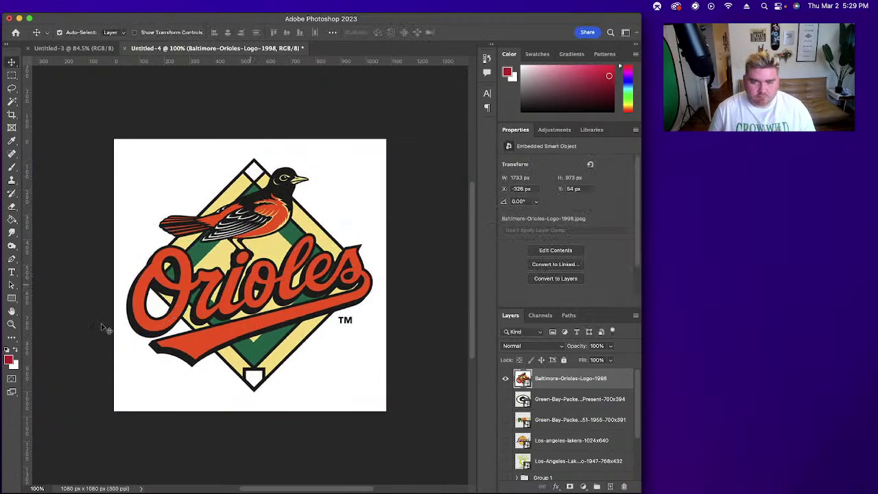
Step: Check the Orioles logo's dates in Chrome's Orioles logo history results, and name the Photoshop save "Orioles 1998" in the Oversimplified Sports folder
key("super+Tab")
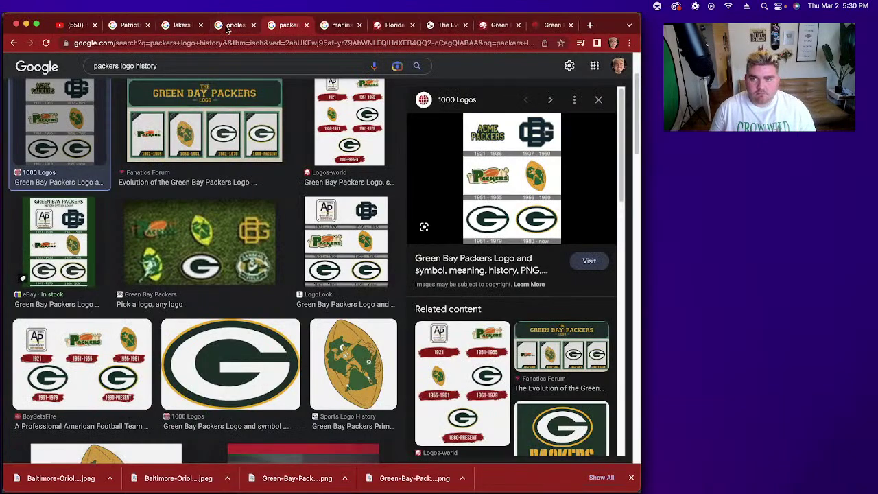
left_click(235, 25)
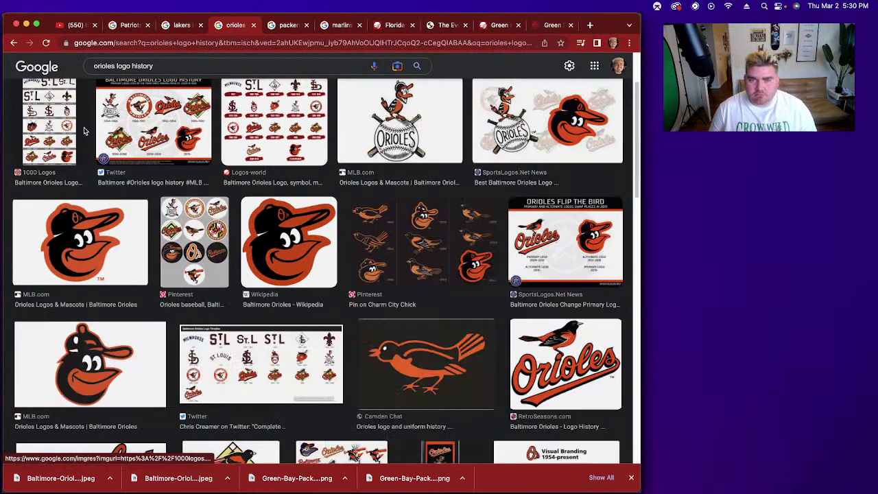
left_click(104, 129)
left_click(62, 128)
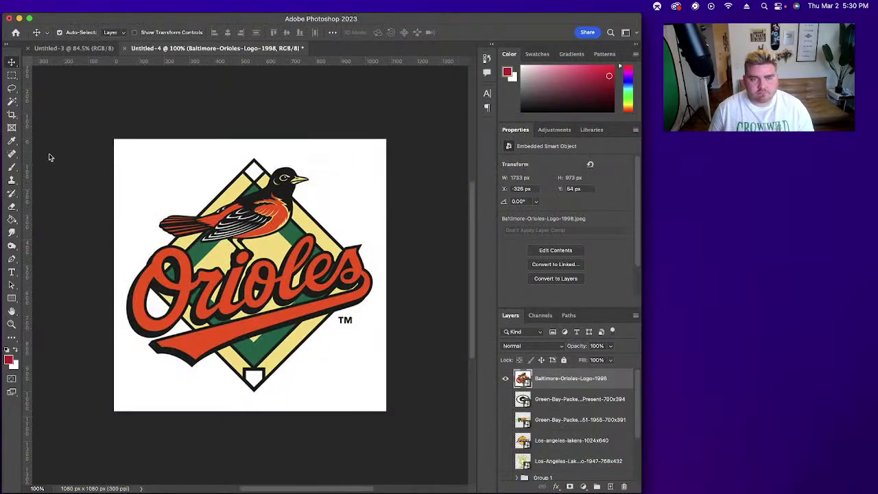
key("super+s")
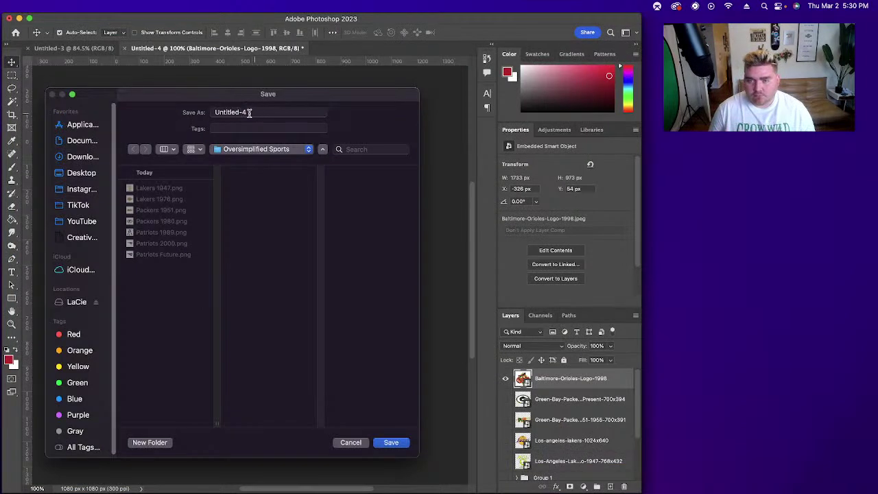
type("Orioles 1998")
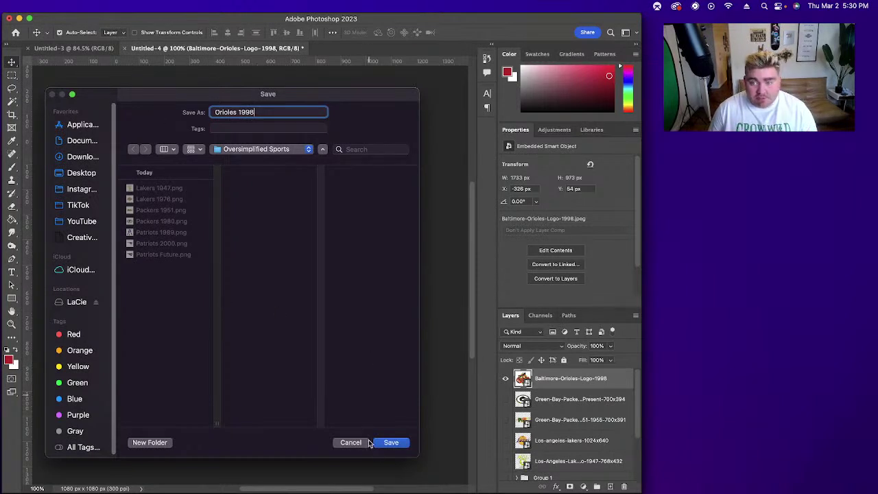
Step: Save the image as Orioles 1998 in the Oversimplified Sports folder
left_click(393, 444)
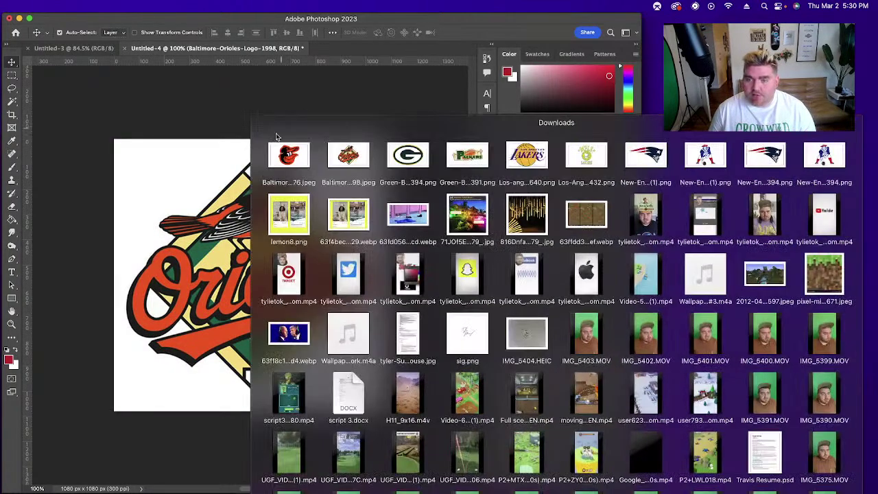
Step: Place the Baltimore-Orioles-logo-1024x576 image from Downloads on the canvas, enlarge it to about 1606 by 904 px and centre the bird
left_click_drag(293, 149, 231, 214)
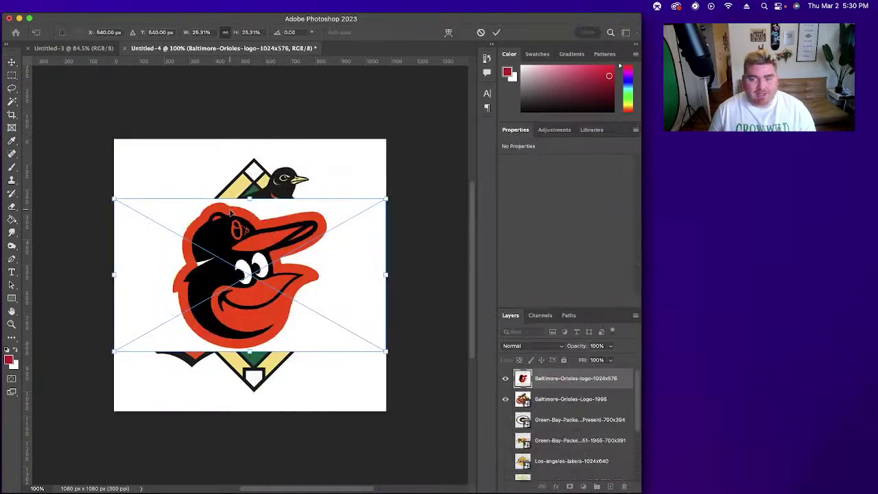
left_click_drag(249, 351, 266, 427)
left_click_drag(254, 328, 255, 288)
key("Return")
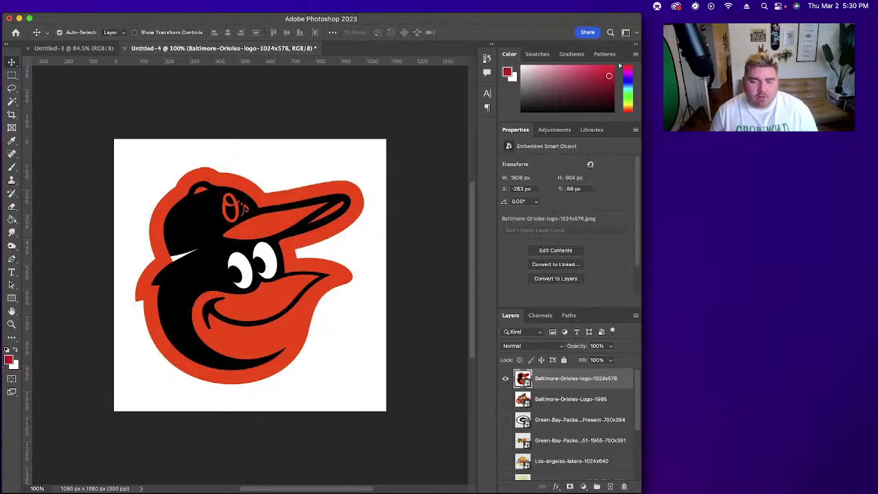
Step: Check the current logo's starting year in the browser's Orioles logo history, and save the image in Oversimplified Sports as Orioles plus that year
key("super+Tab")
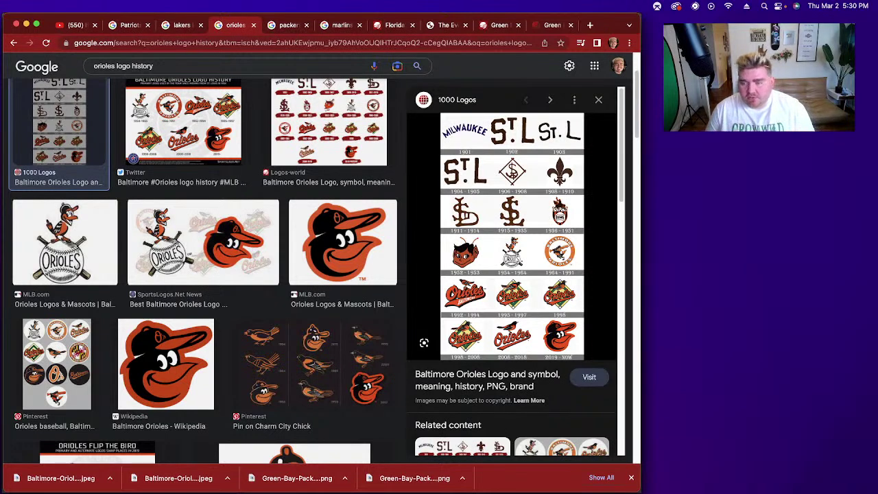
key("super+Tab")
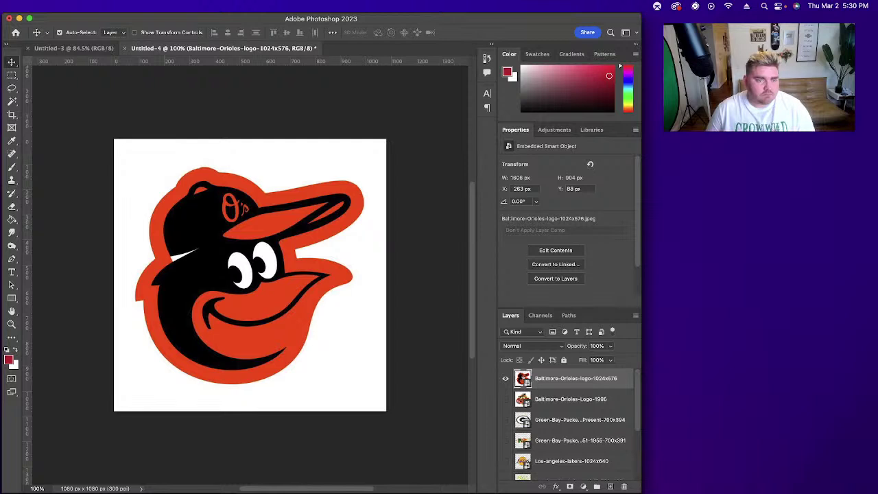
key("super+s")
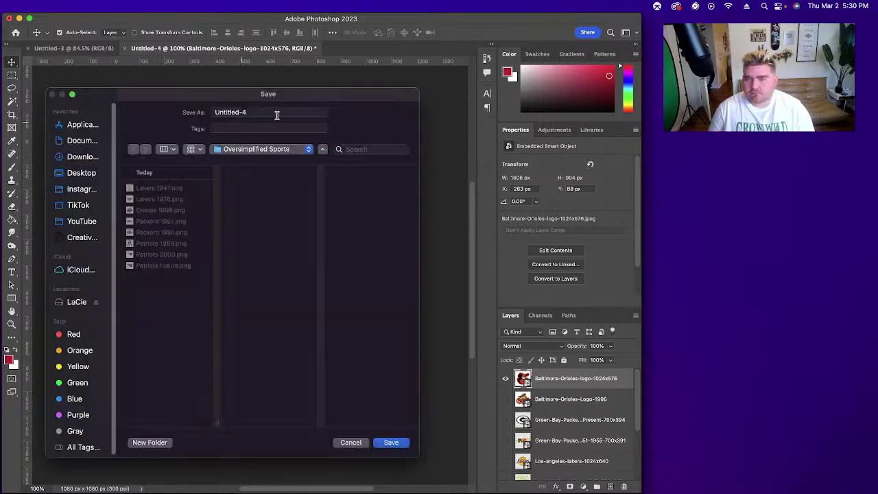
left_click(163, 211)
left_click_drag(277, 110, 239, 107)
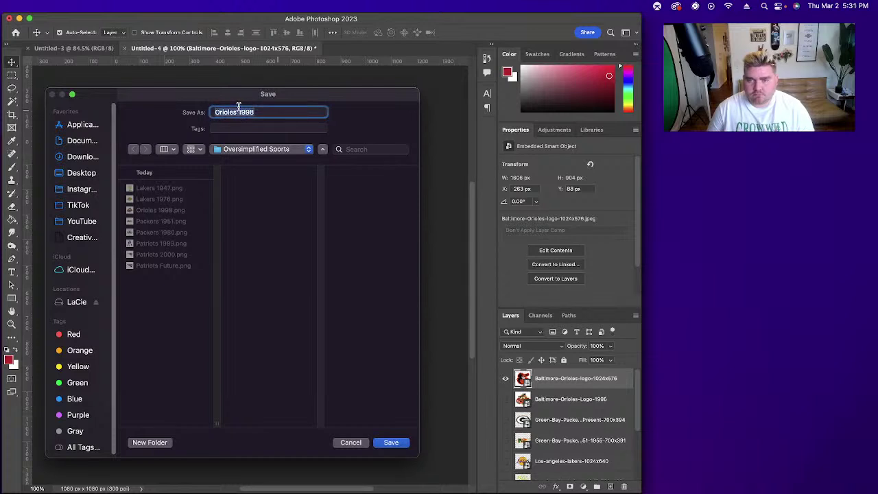
type("201")
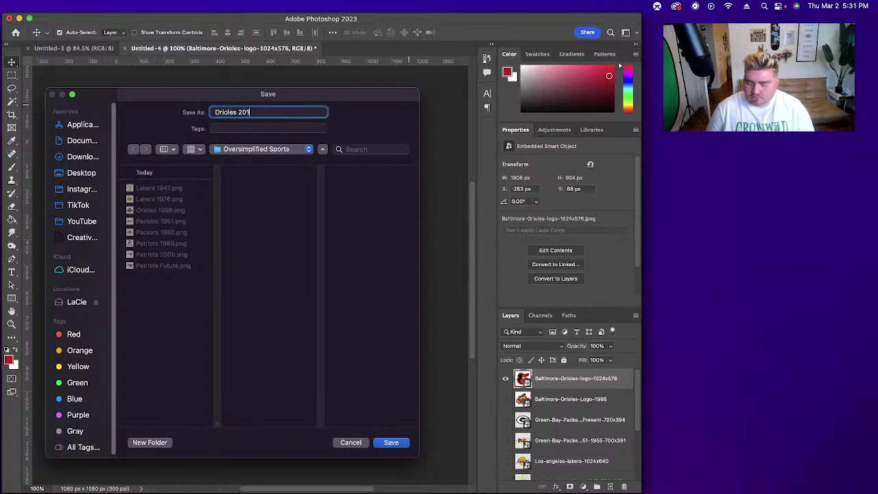
key("Return")
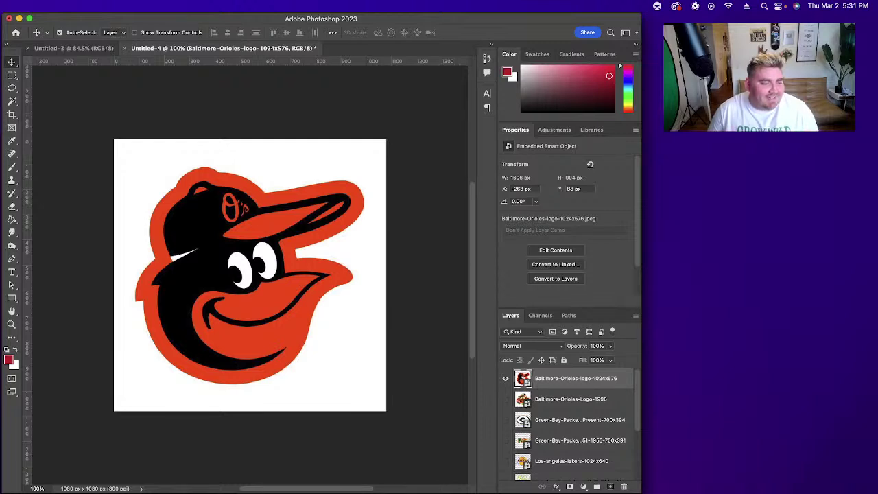
Step: Hide the Baltimore-Orioles-logo-1024x576 layer, and show and expand Group 1 with the simplified Patriots logo
left_click(506, 378)
scroll(500, 388, "down", 1)
scroll(500, 388, "down", 5)
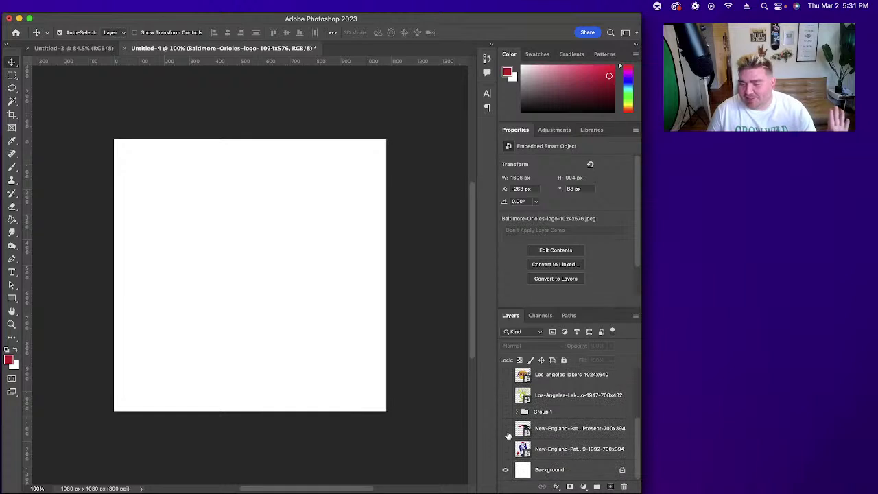
left_click(506, 412)
left_click(517, 412)
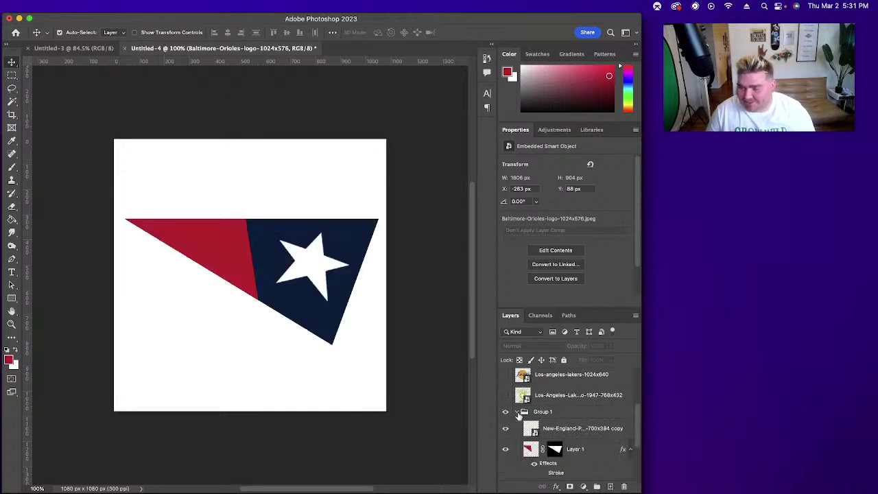
scroll(518, 432, "down", 4)
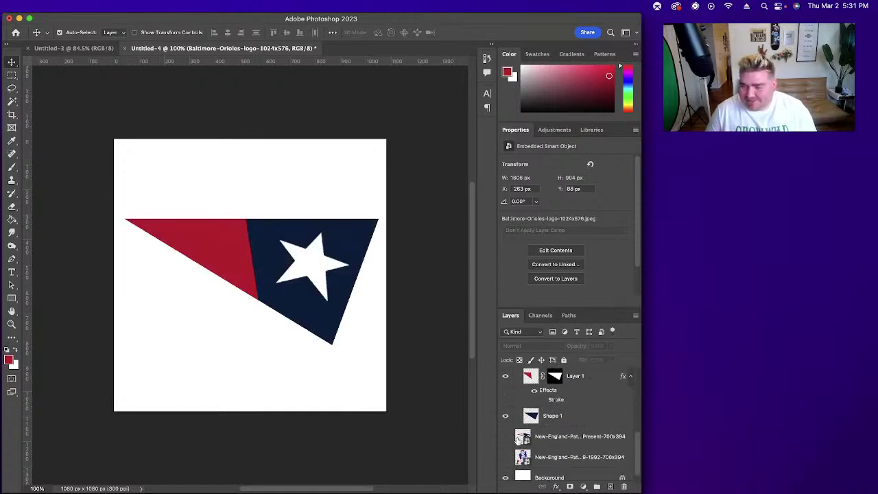
Step: Show the present-day New England Patriots logo layer beneath the group and lower the Shape 1 layer's opacity to 70%
left_click(506, 437)
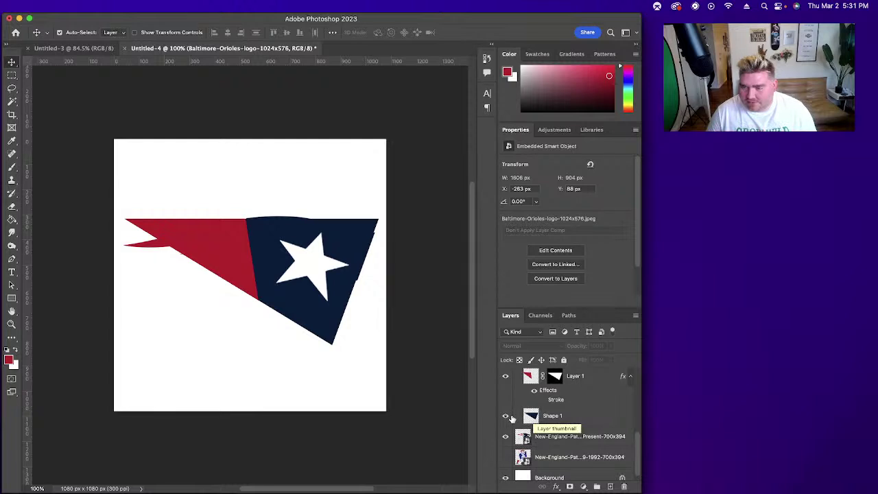
left_click(509, 416)
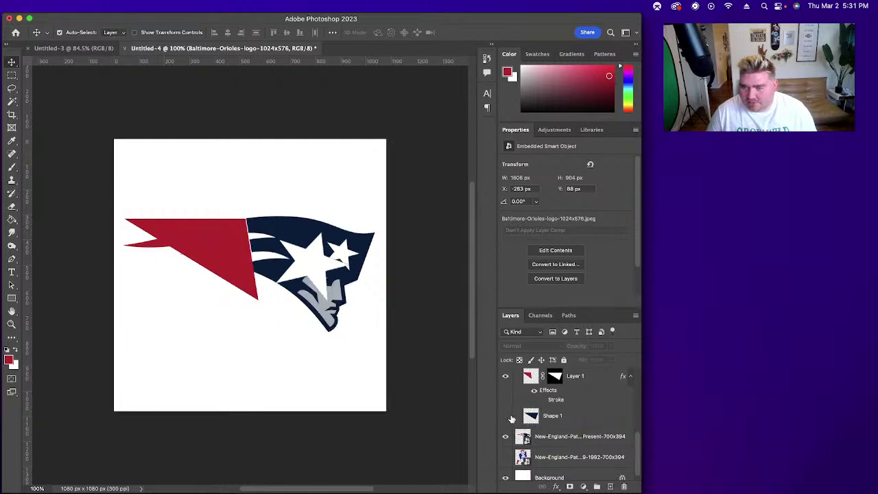
left_click(509, 417)
left_click(576, 415)
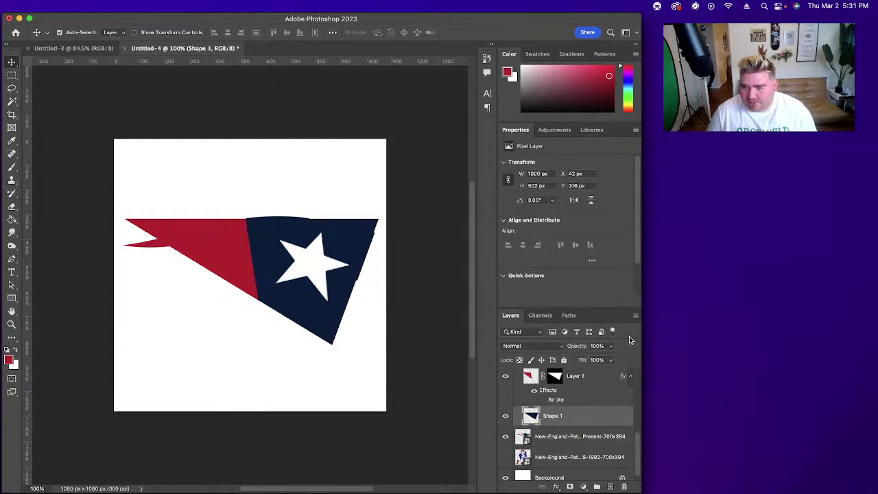
left_click(611, 346)
left_click_drag(609, 360, 597, 360)
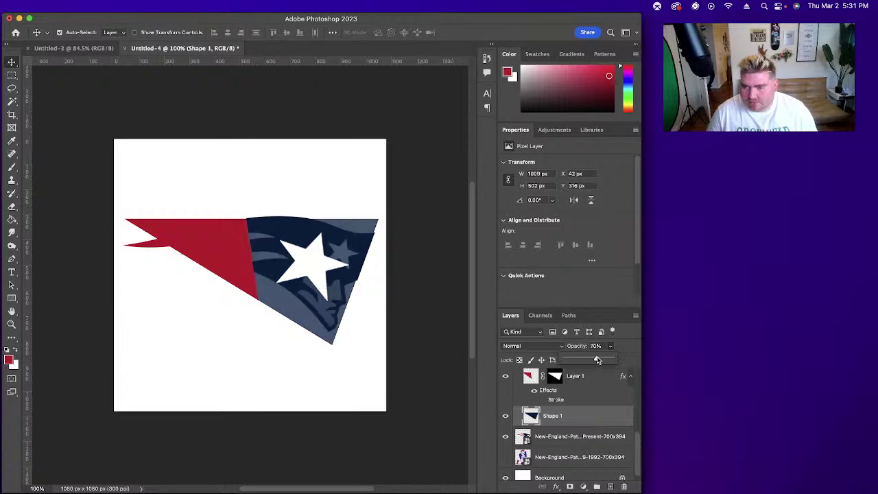
Step: Add a new layer above Shape 1 and set the foreground colour to the logo's navy, 002143
left_click(610, 487)
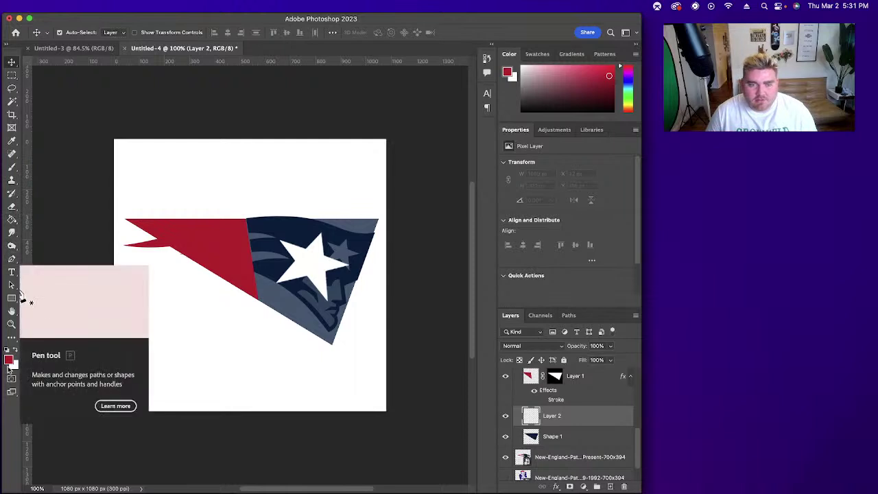
left_click(10, 362)
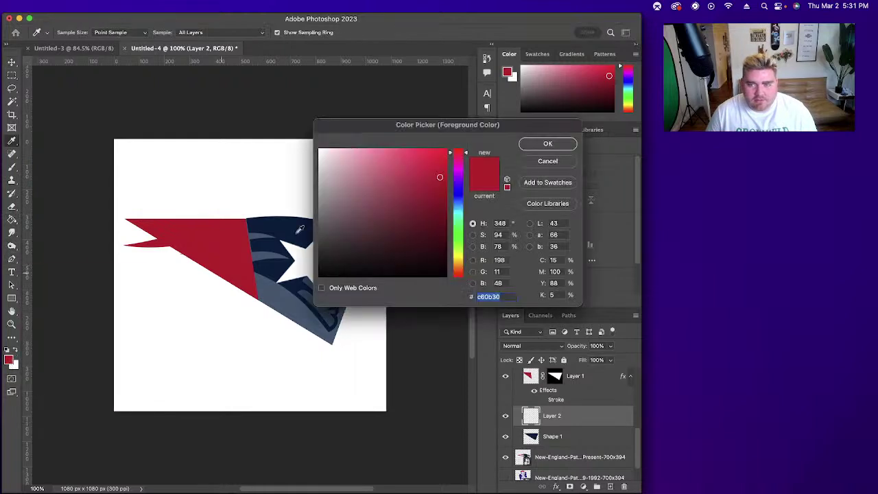
left_click(287, 215)
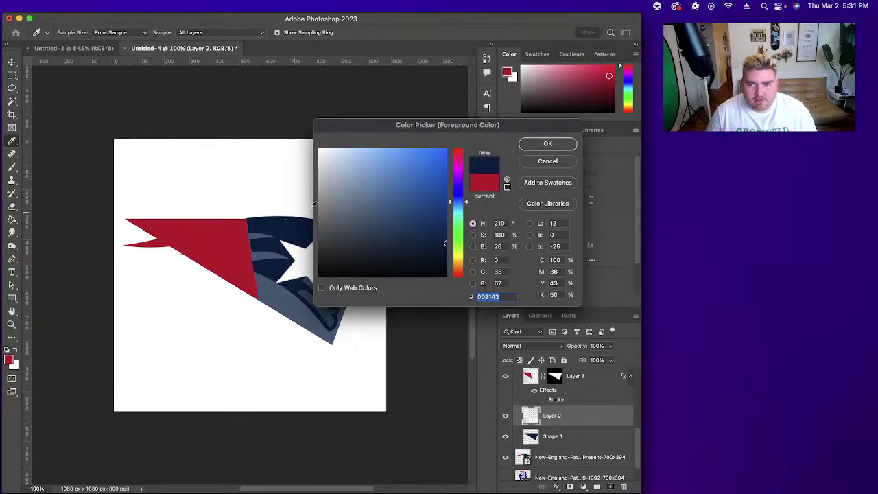
left_click(548, 144)
Step: Draw a closed four-point Pen tool path about 60 by 84 px around the nose of the Patriots face
left_click(12, 259)
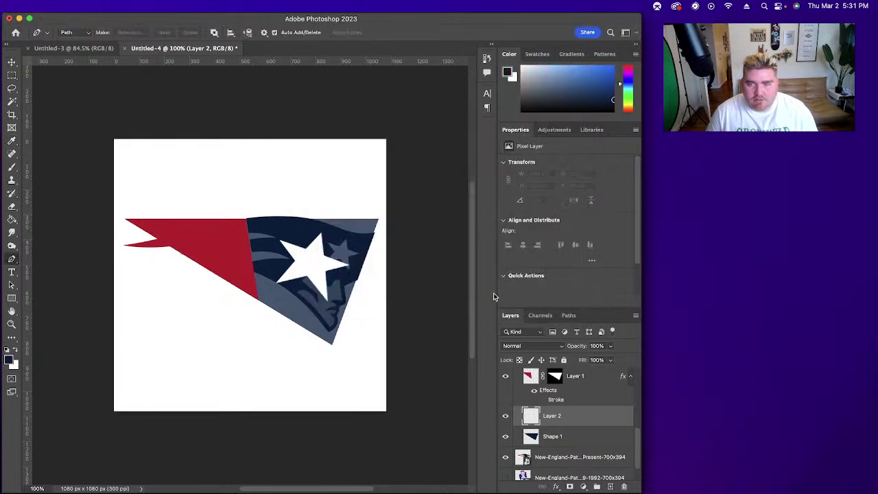
left_click(351, 293)
left_click(352, 311)
left_click(354, 317)
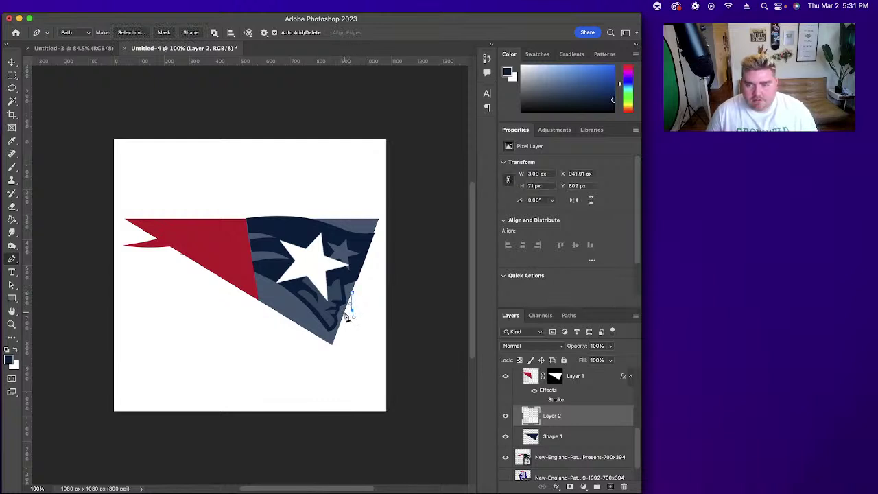
left_click(341, 296)
left_click(352, 304)
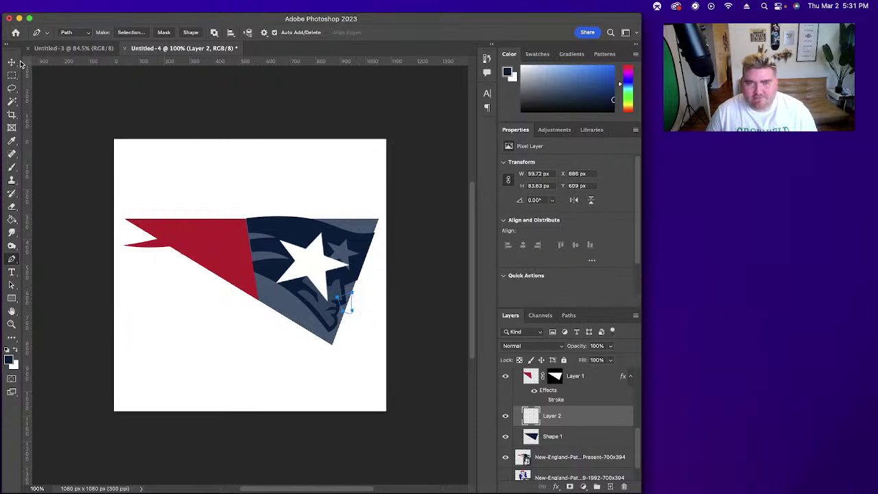
Step: Try switching the Pen tool between Shape and Path modes to turn the nose outline into a filled shape
left_click(69, 33)
left_click(71, 25)
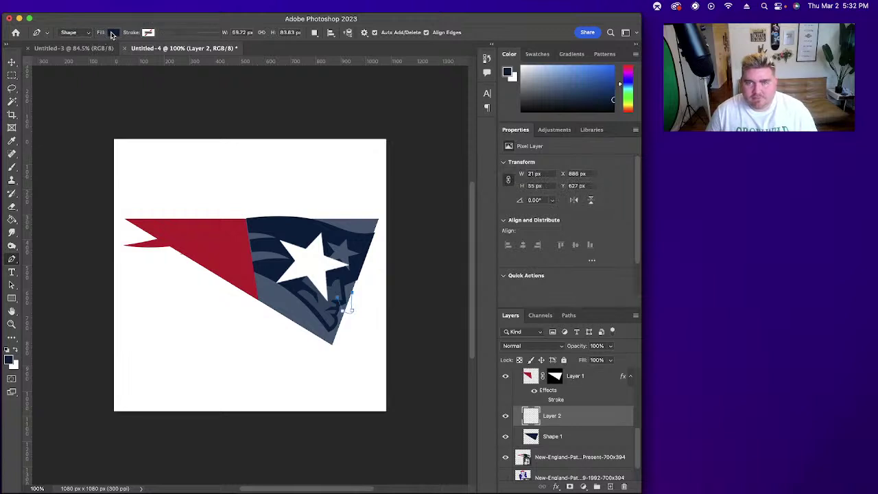
left_click(73, 32)
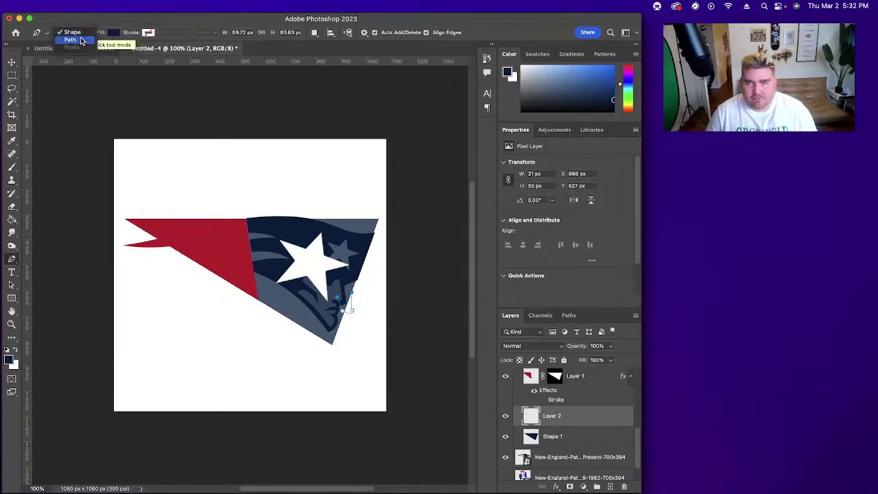
left_click(80, 41)
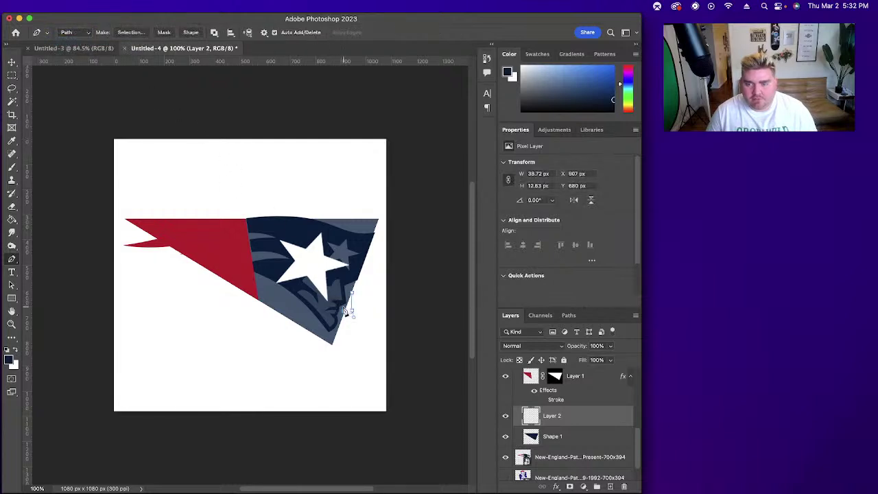
left_click(72, 32)
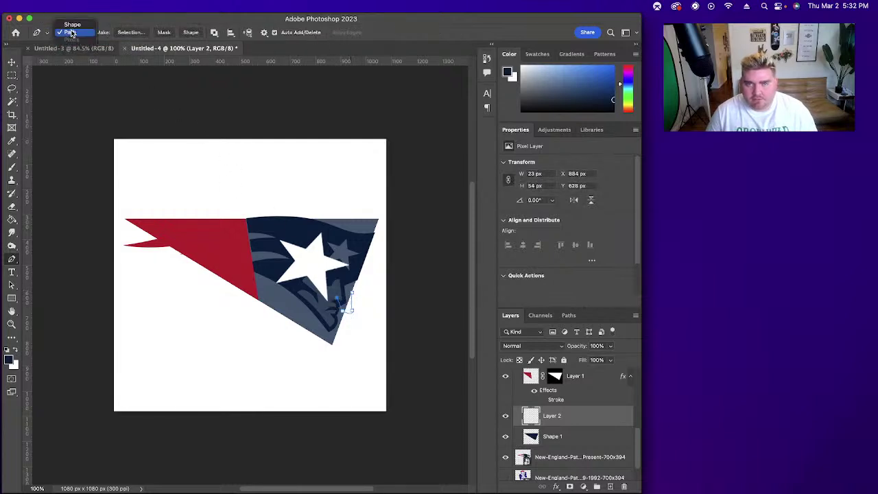
left_click(73, 26)
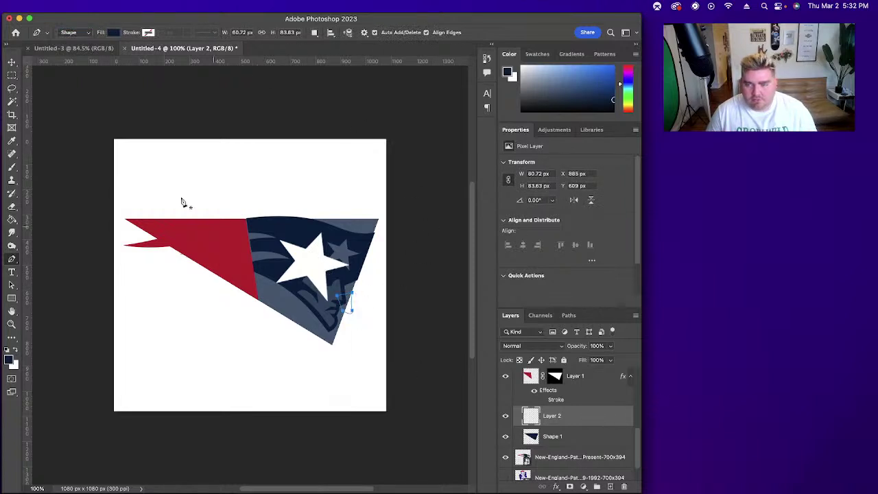
left_click(12, 62)
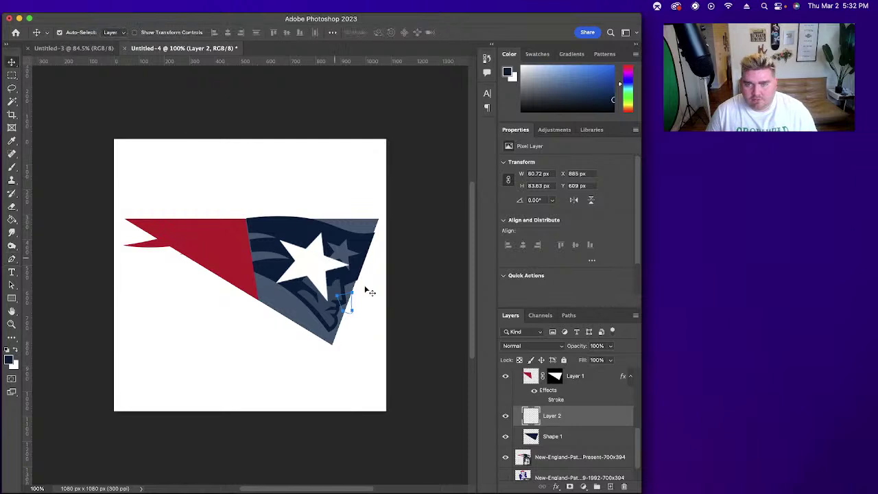
left_click(445, 326)
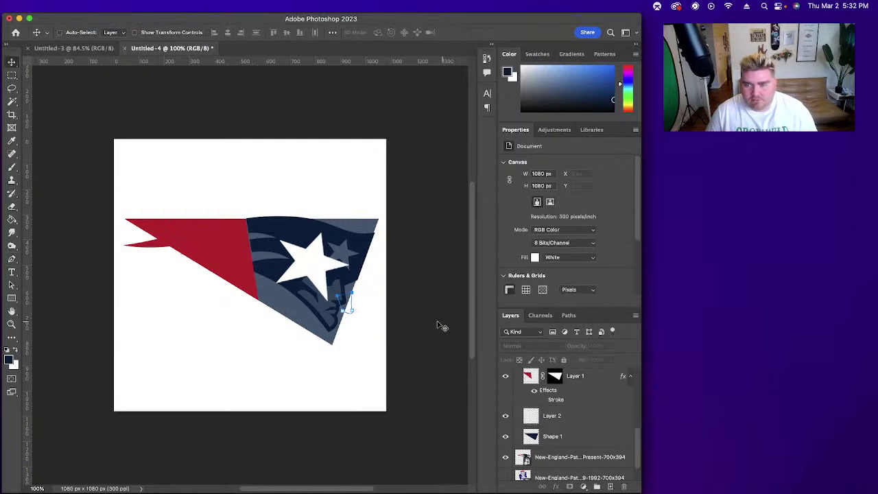
Step: Redraw the nose outline with the Pen tool in Path mode and convert the path into a selection
left_click(12, 259)
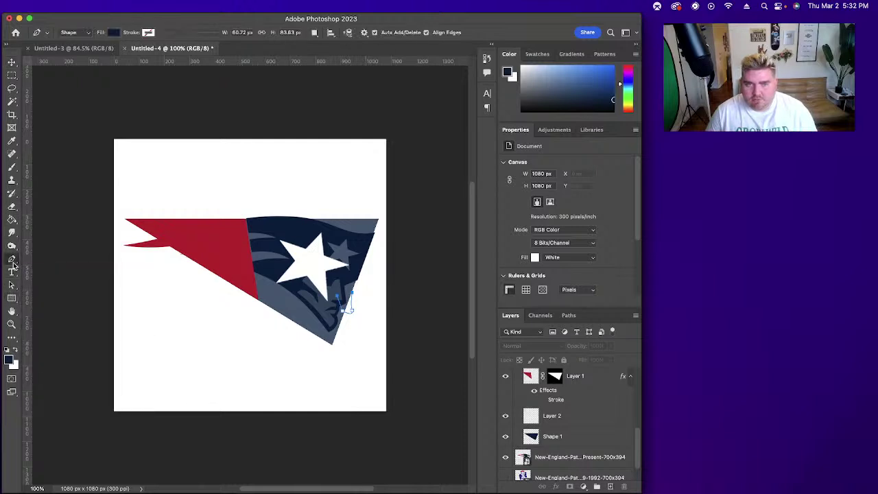
left_click(83, 32)
left_click(82, 39)
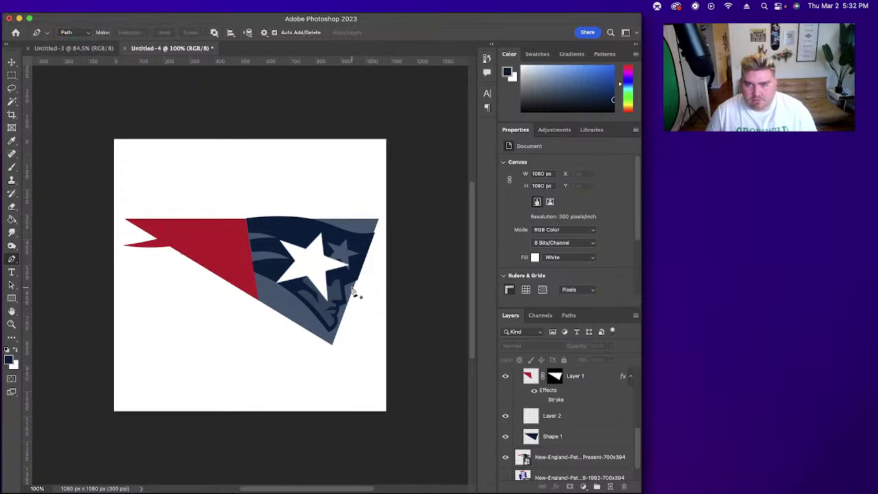
left_click(334, 296)
left_click(350, 297)
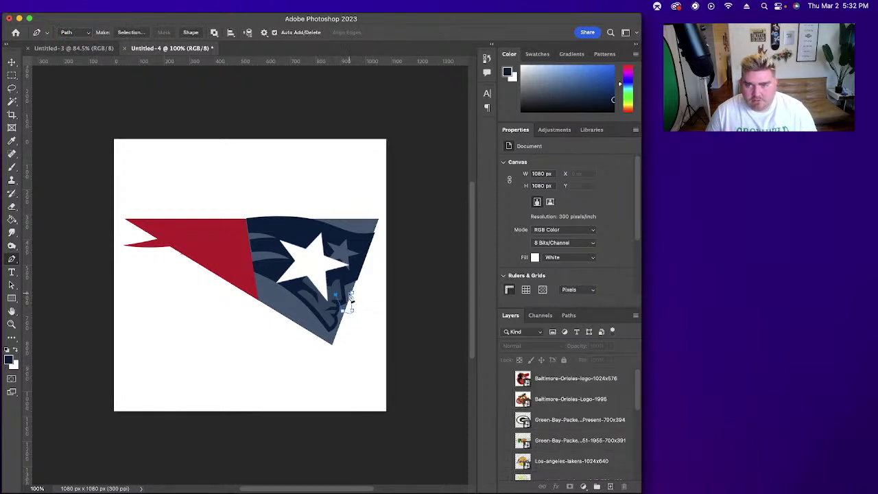
left_click(131, 33)
left_click(290, 305)
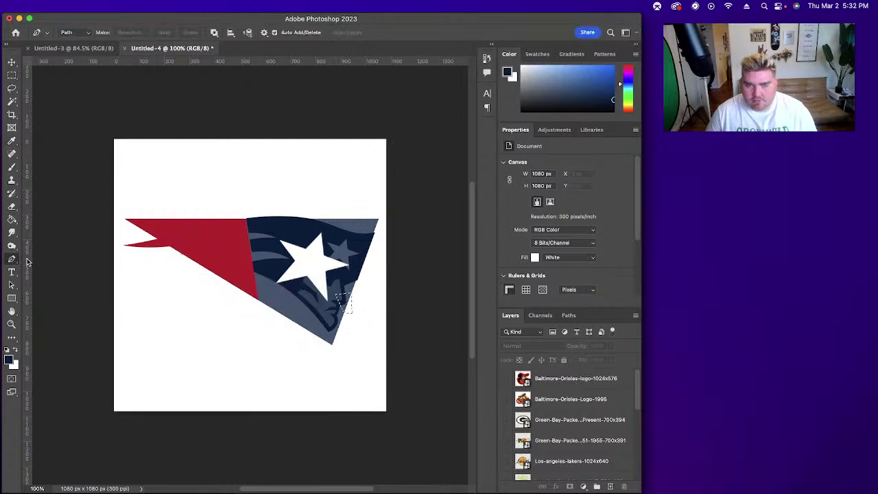
Step: Try to fill the nose selection with the navy foreground colour using the Paint Bucket, and open the help page on selecting layers
left_click(12, 219)
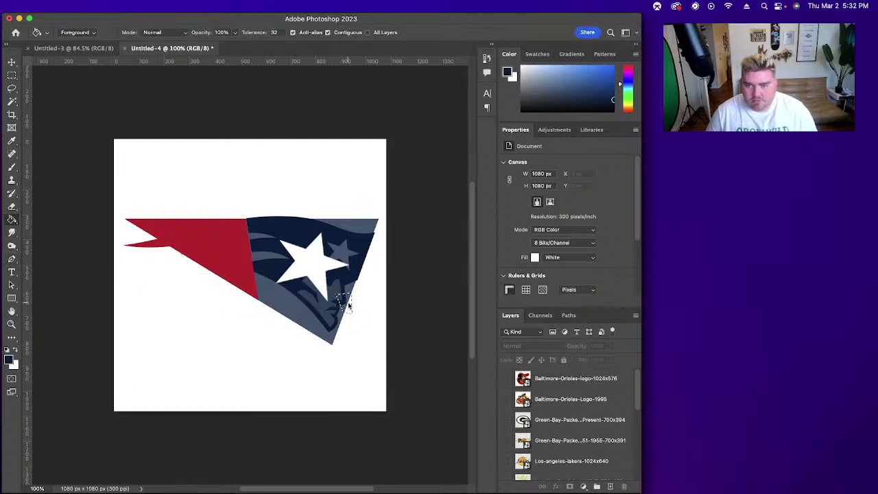
left_click(348, 302)
left_click(208, 239)
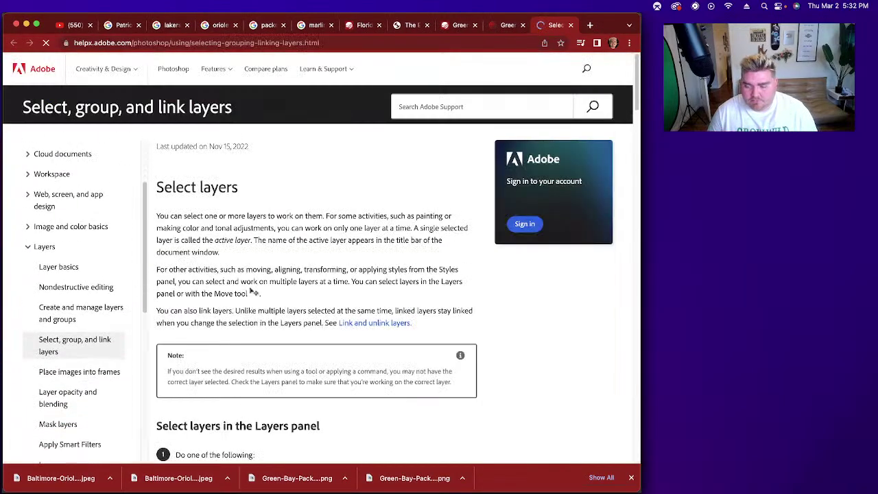
Step: Return to Photoshop, make Layer 2 active, fill the nose selection with the navy foreground colour, and deselect
key("super+Tab")
scroll(569, 398, "down", 5)
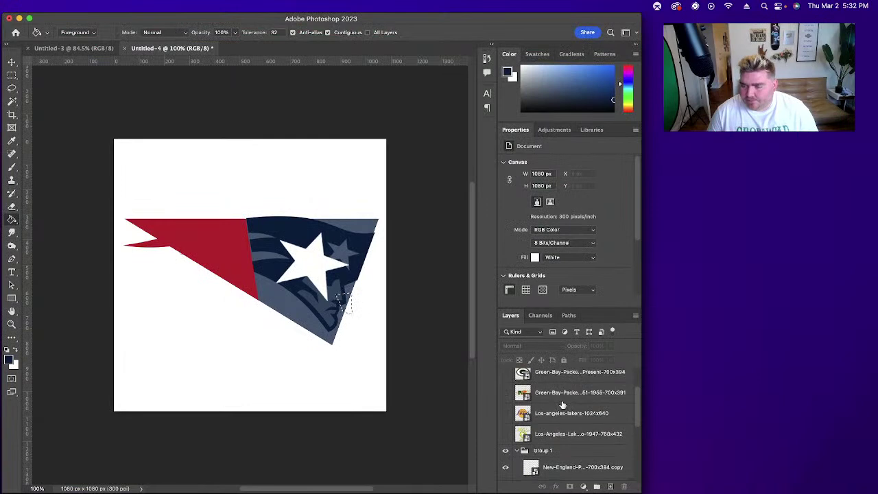
scroll(564, 408, "down", 5)
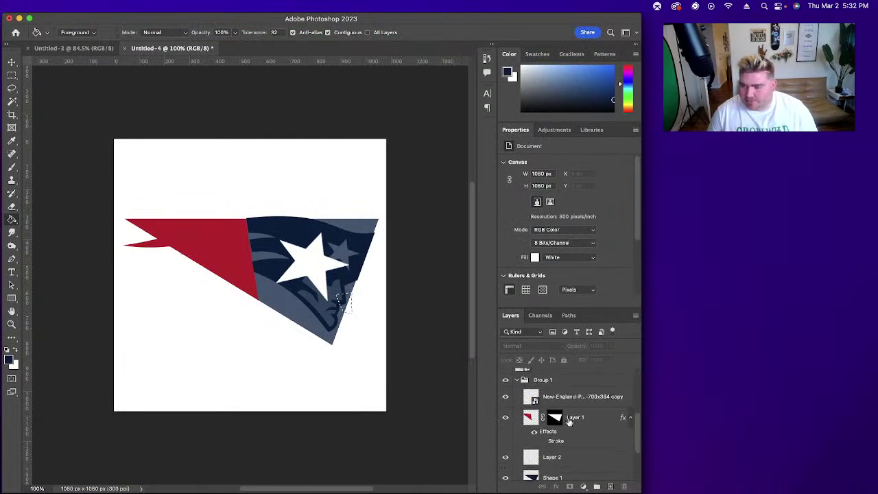
left_click(574, 439)
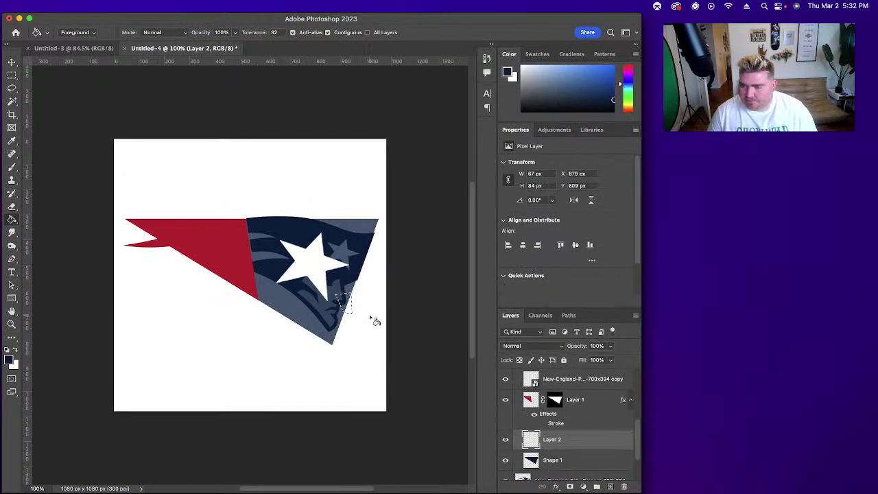
left_click(348, 302)
key("super+d")
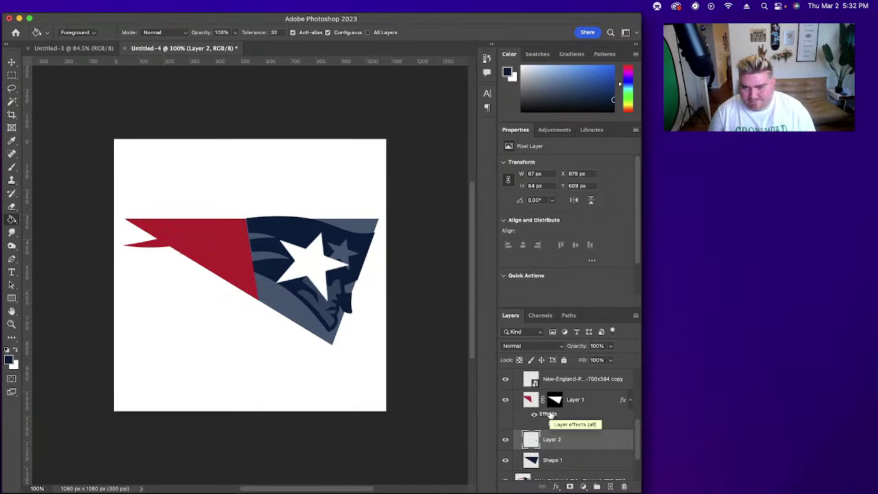
Step: Set the Shape 1 layer's opacity to 100% and hide the original present-day Patriots logo layer beneath it
left_click(10, 62)
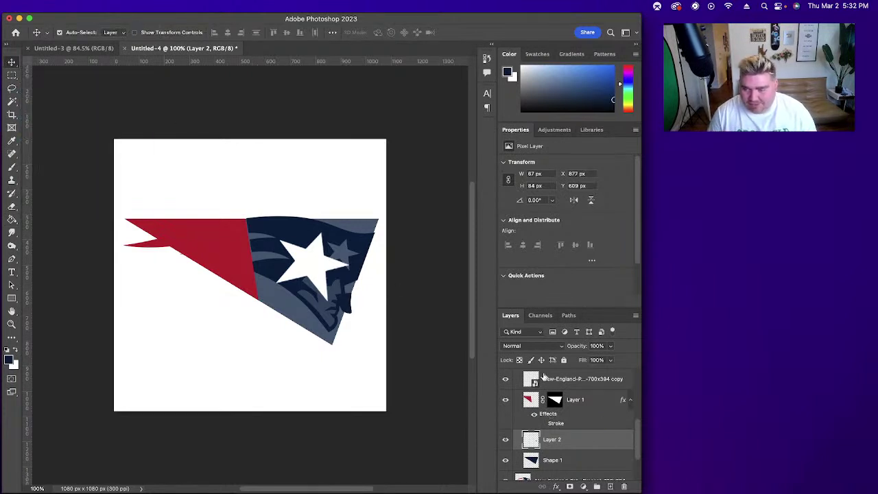
left_click(578, 464)
key("7")
left_click(612, 347)
left_click_drag(613, 359, 677, 359)
scroll(595, 441, "down", 1)
left_click(516, 476)
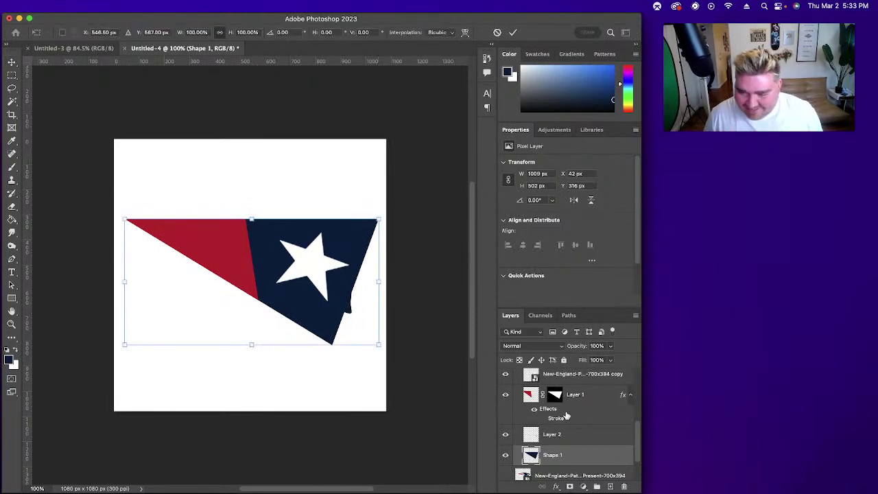
Step: Free-transform the nose on Layer 2, enlarging and slightly rotating it to about 92 by 102 px against the face edge
left_click(525, 429)
key("super+t")
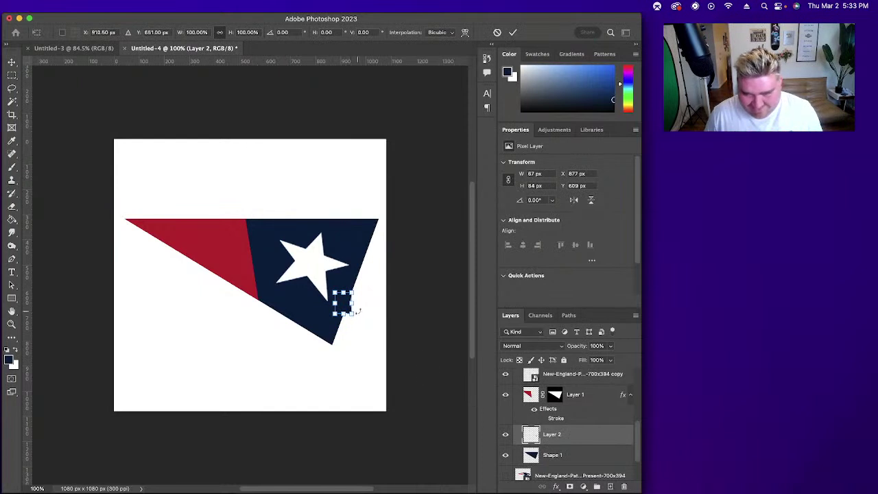
left_click_drag(354, 314, 356, 318)
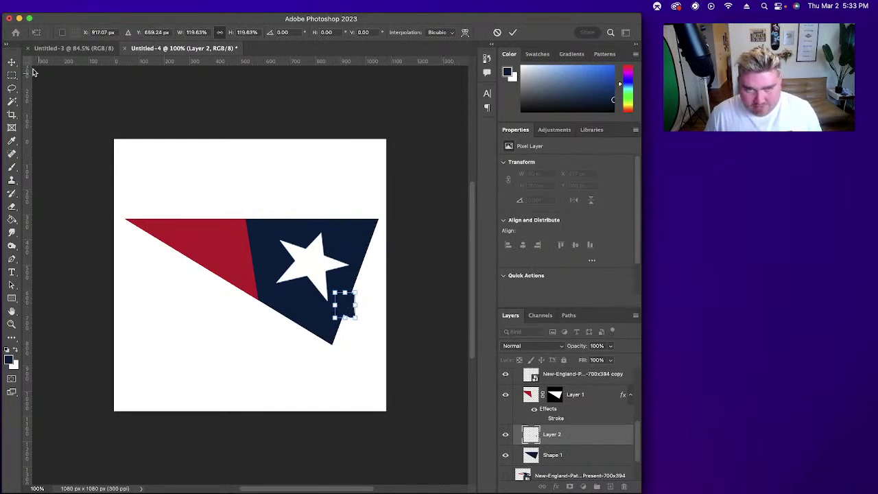
left_click(9, 62)
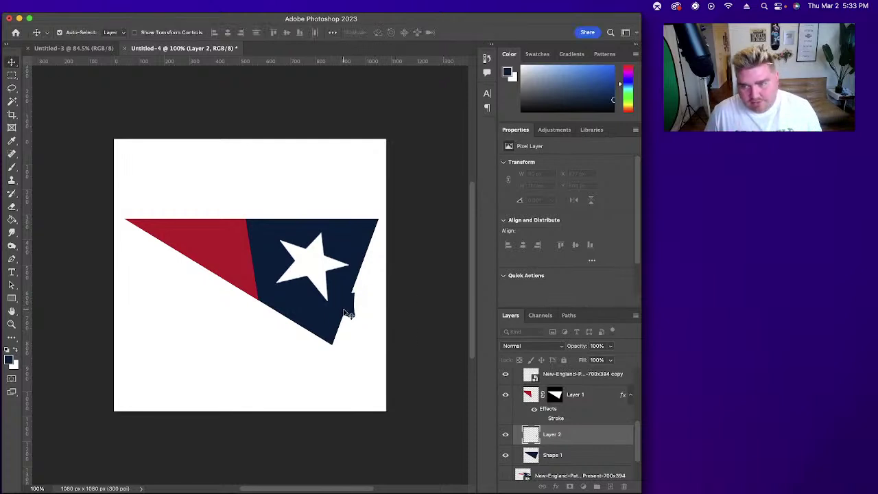
key("super+t")
left_click_drag(361, 282, 360, 280)
key("Return")
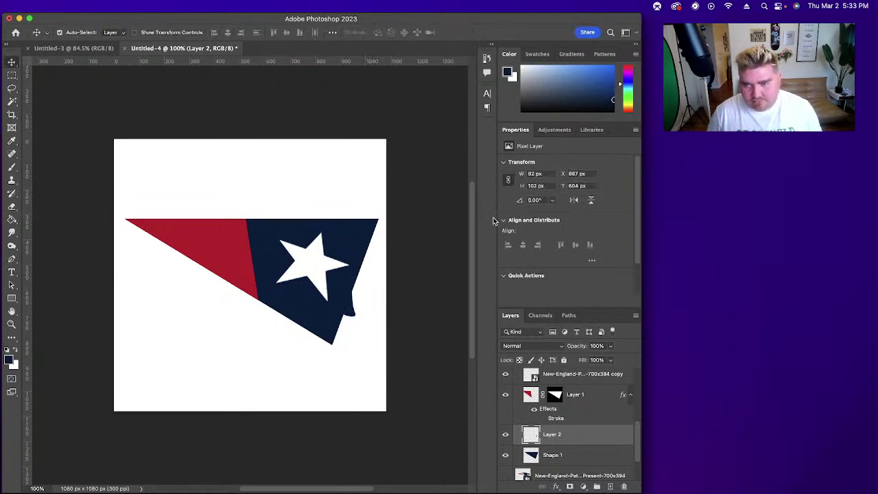
Step: Save the simplified Patriots logo as Patriots Future in the Oversimplified Sports folder, replacing the existing PNG
left_click(437, 191)
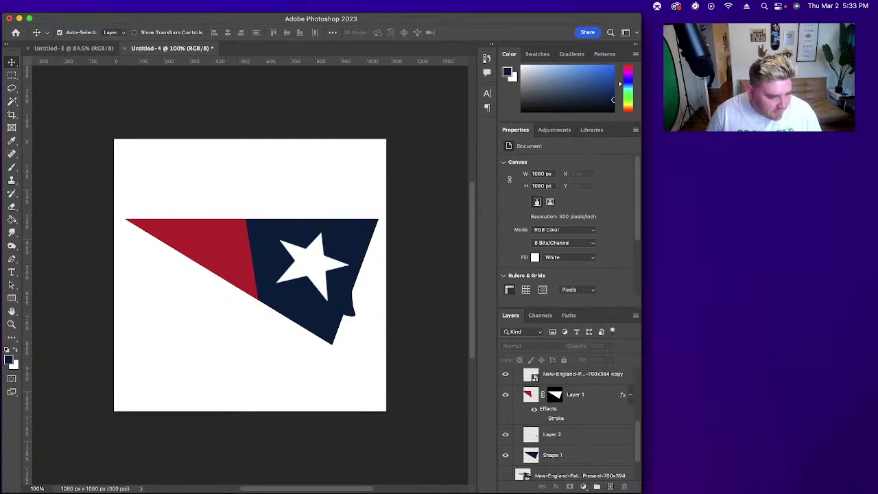
key("super+Tab")
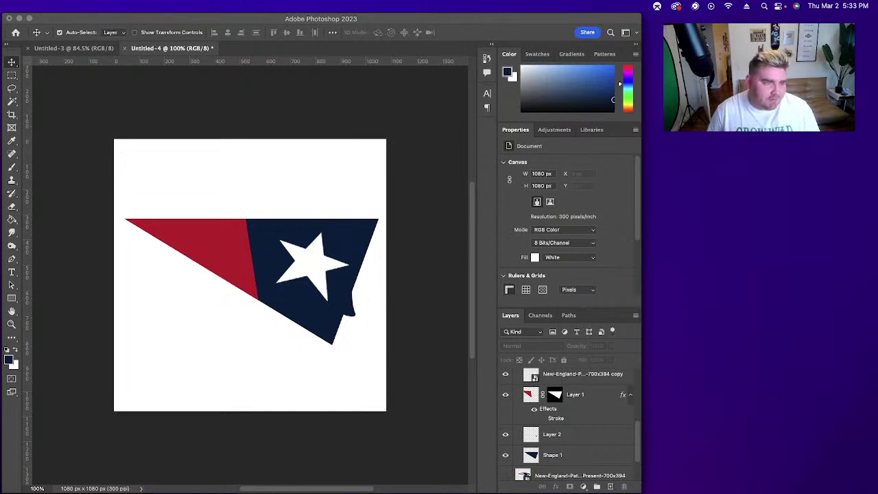
left_click(155, 109)
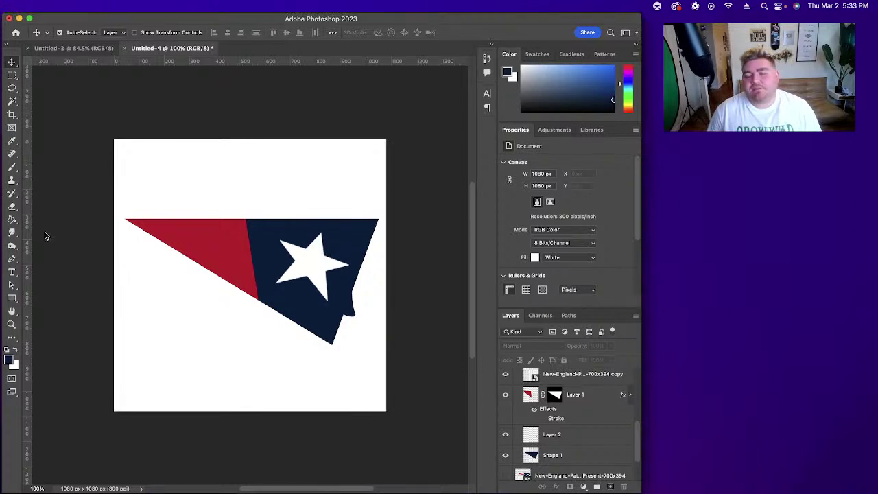
key("super+s")
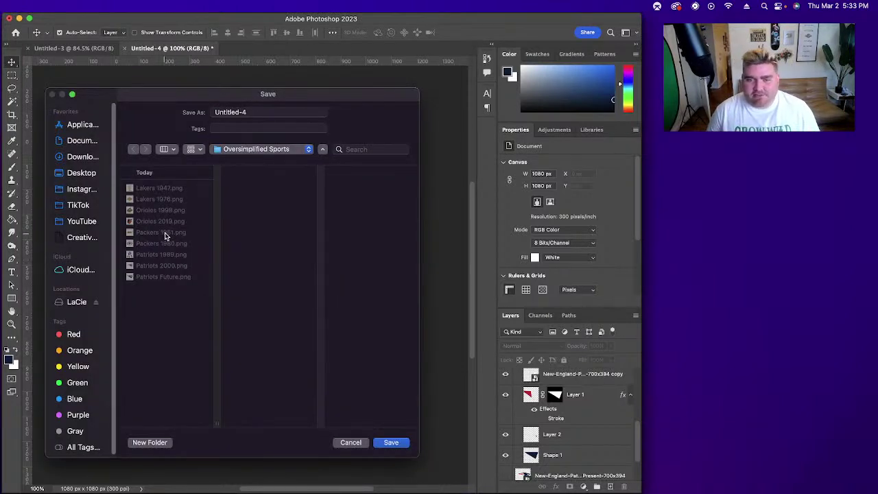
left_click(150, 277)
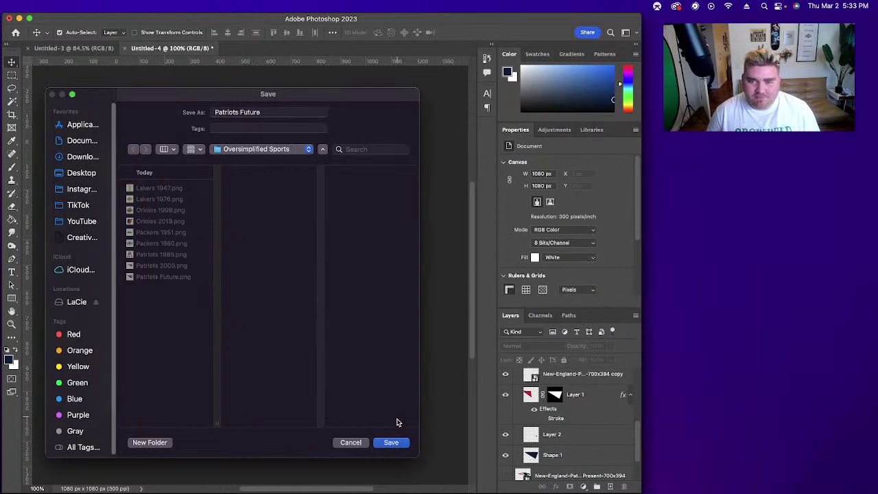
left_click(392, 449)
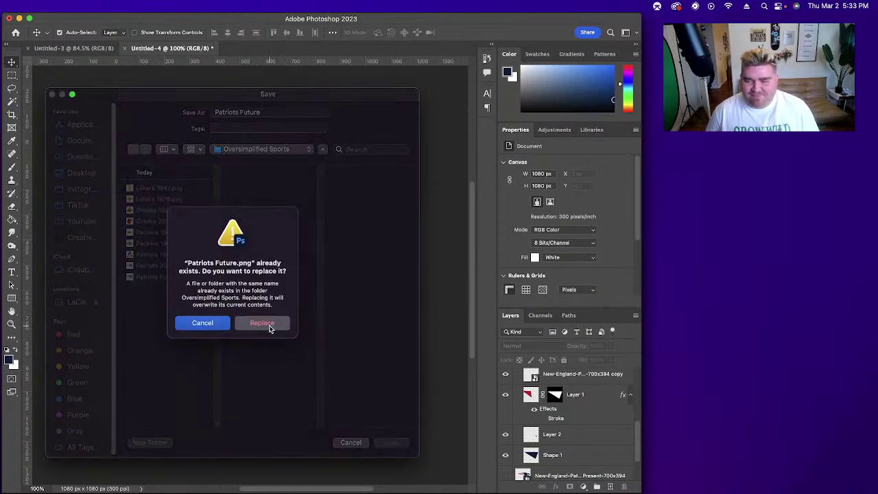
left_click(269, 324)
Step: Hide Group 1 containing the simplified Patriots artwork so that the canvas is empty
scroll(548, 425, "up", 1)
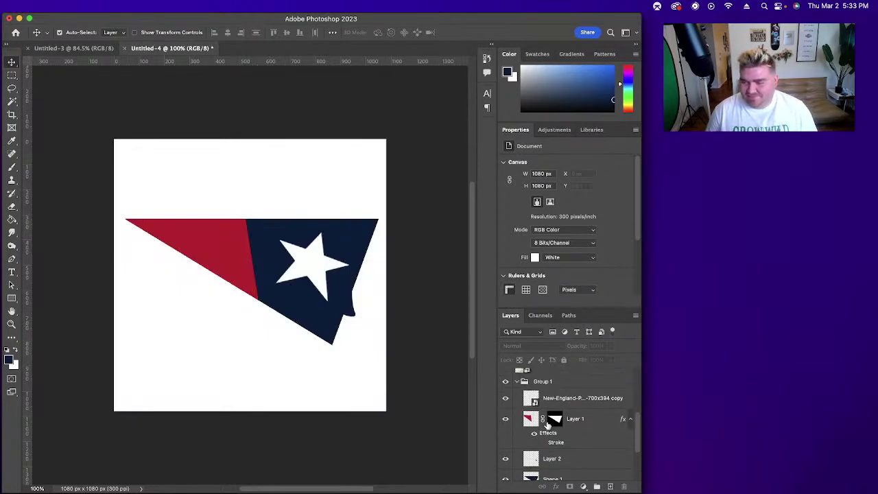
left_click(517, 382)
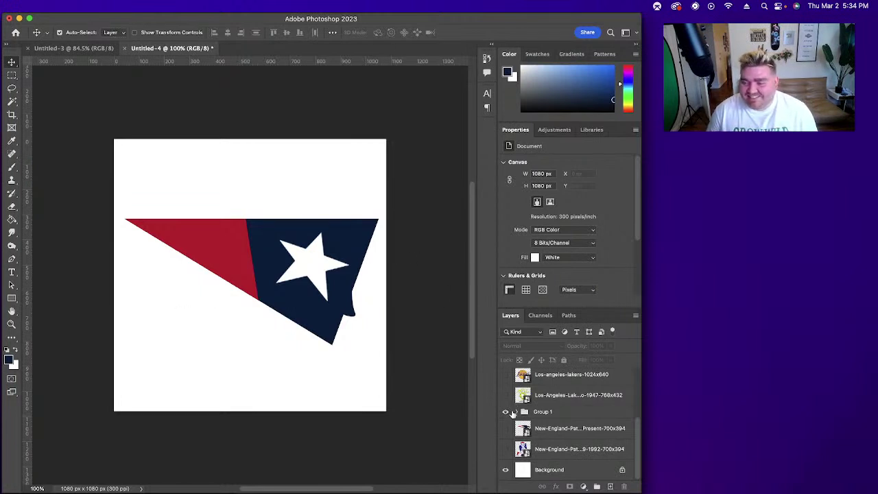
left_click(511, 412)
left_click(507, 412)
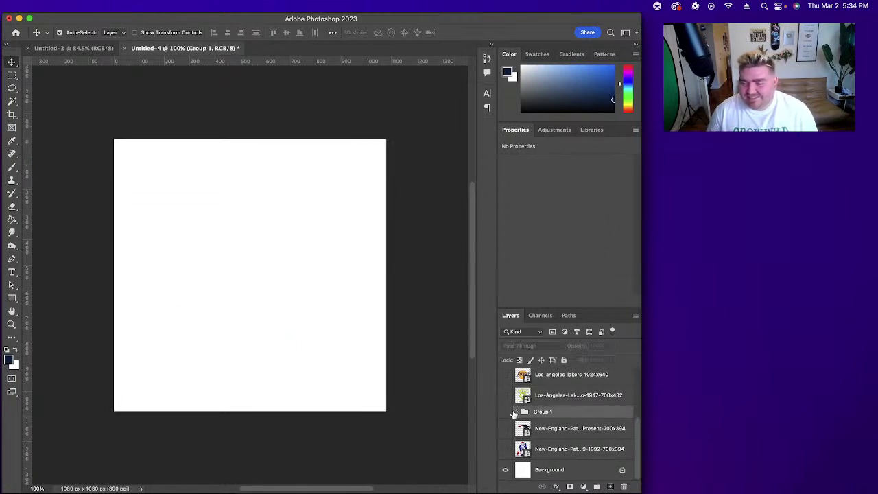
left_click(515, 412)
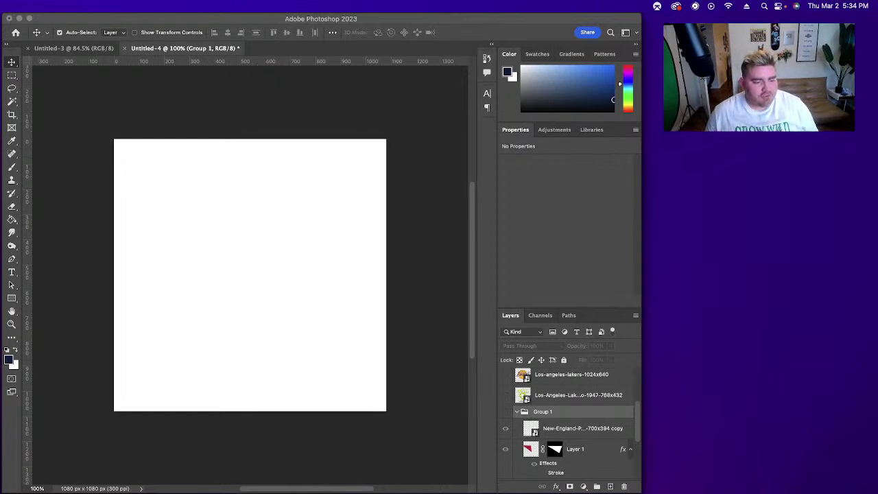
Step: Compare the Los-angeles-lakers-1024x640 and Baltimore-Orioles-logo-1024x576 layers by toggling their visibility, leaving only the Lakers logo shown
left_click(507, 380)
scroll(509, 392, "up", 3)
scroll(509, 393, "up", 1)
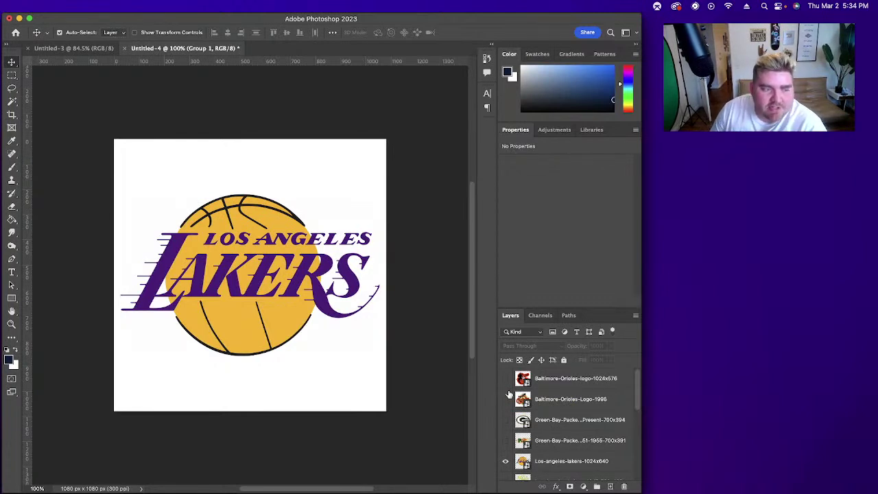
left_click(506, 461)
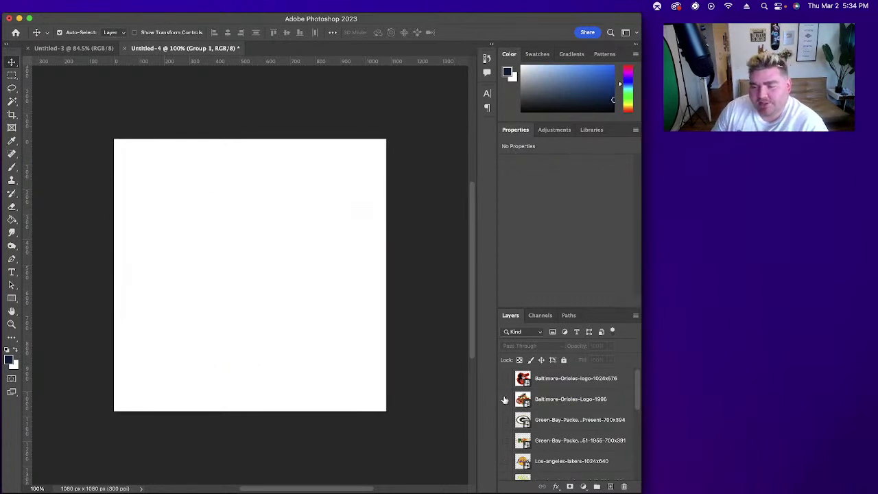
left_click(505, 378)
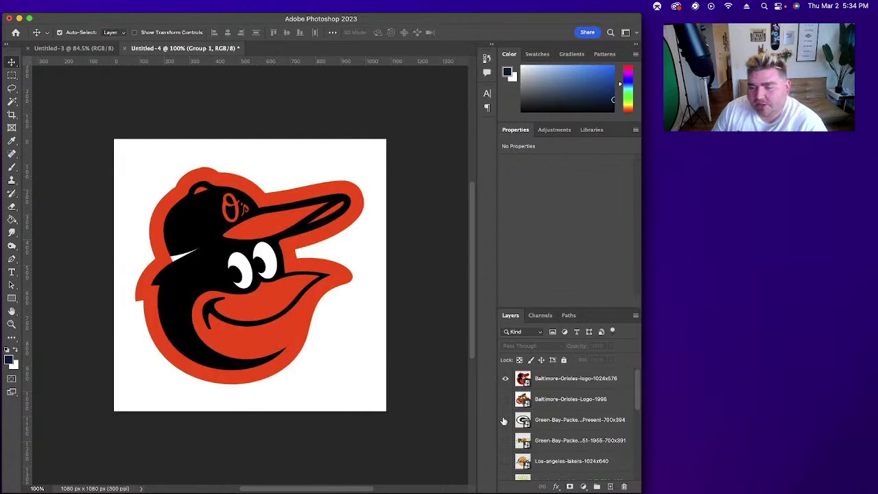
left_click(506, 461)
left_click(507, 379)
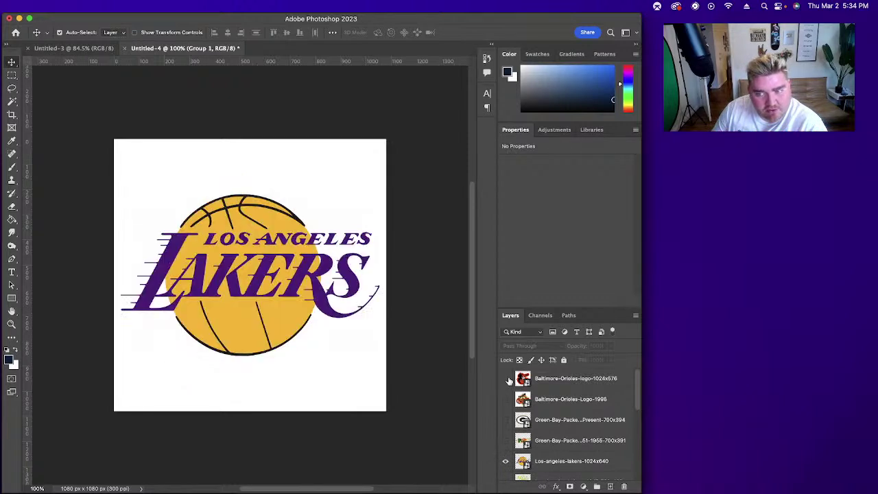
left_click(507, 378)
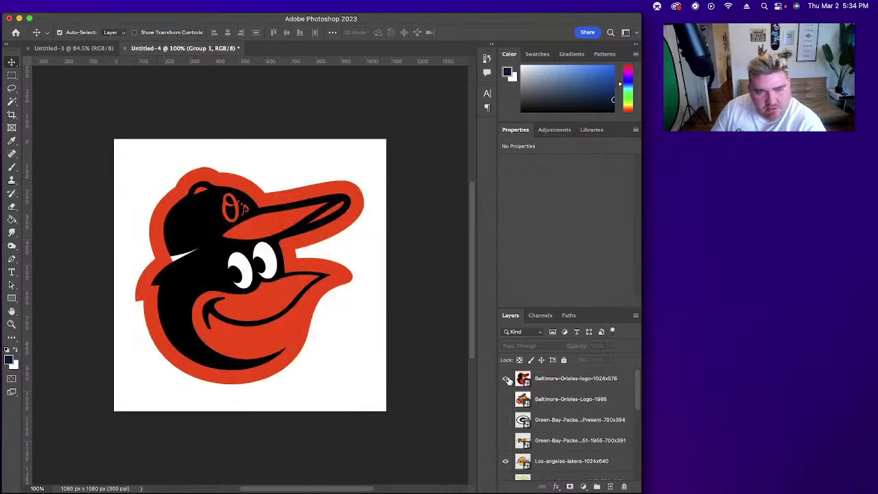
left_click(507, 379)
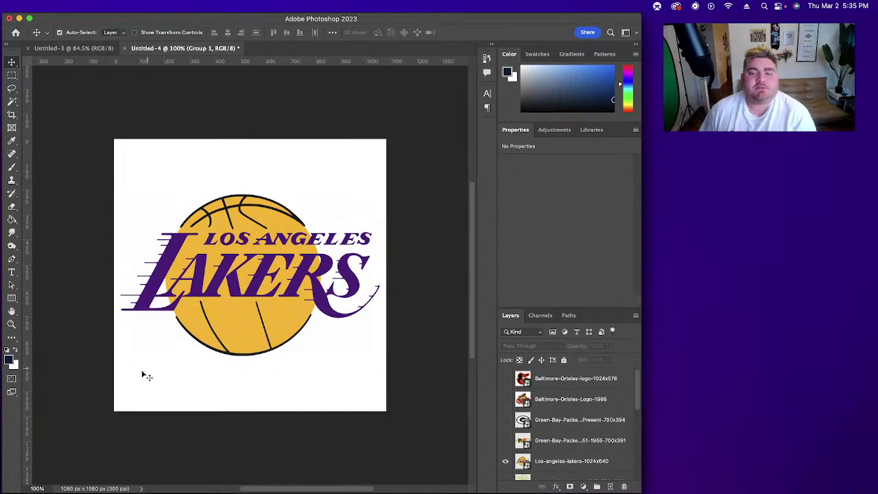
Step: Switch to Chrome, search the web for "randomizer" and open the RANDOM.ORG List Randomizer
key("super+Tab")
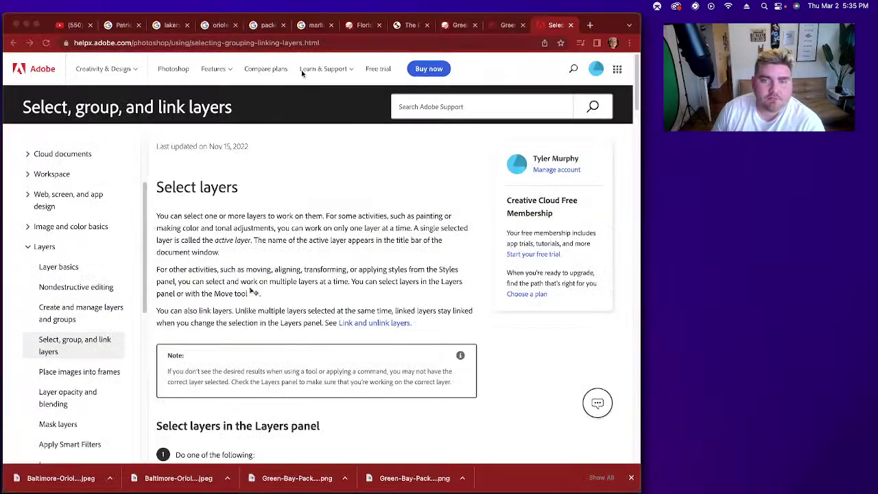
left_click(422, 45)
type("ra")
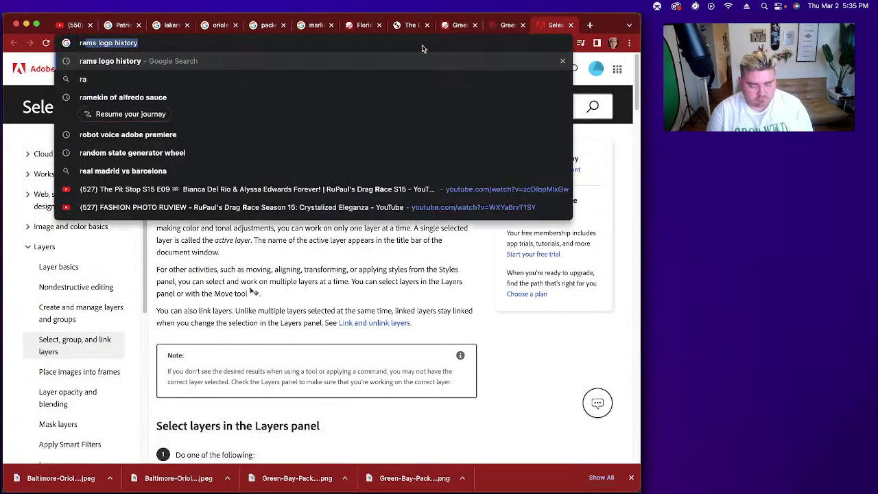
type("ndomizer")
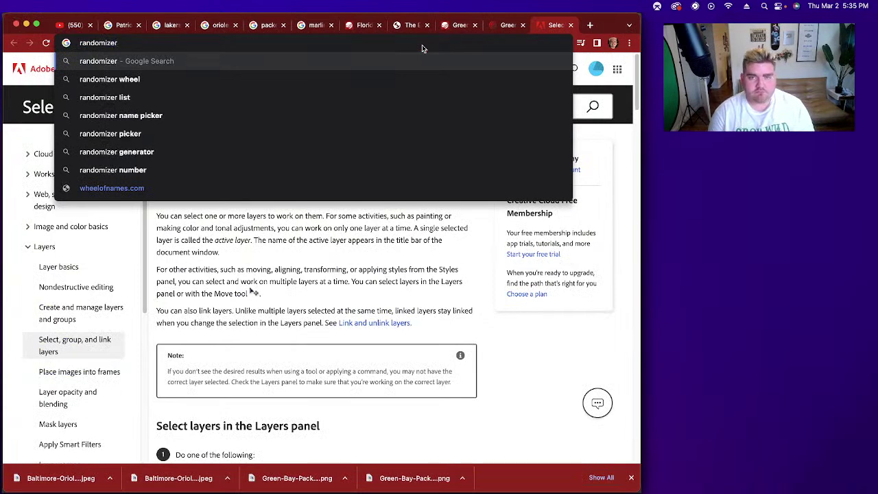
key("Return")
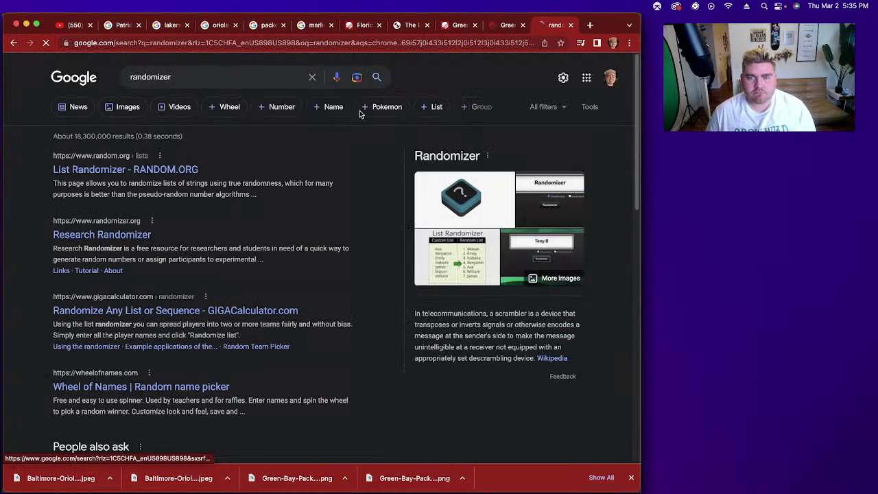
left_click(108, 168)
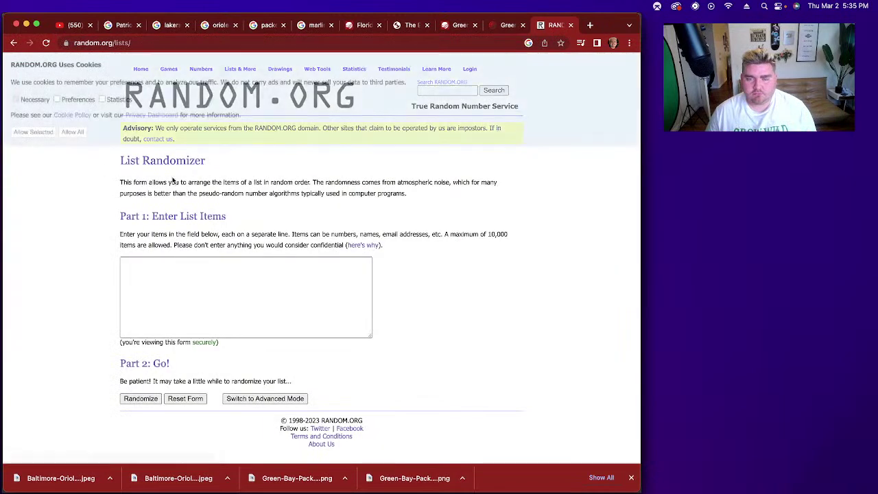
Step: Randomize a list containing Lakers and Orioles, and go back to the search results
left_click(167, 289)
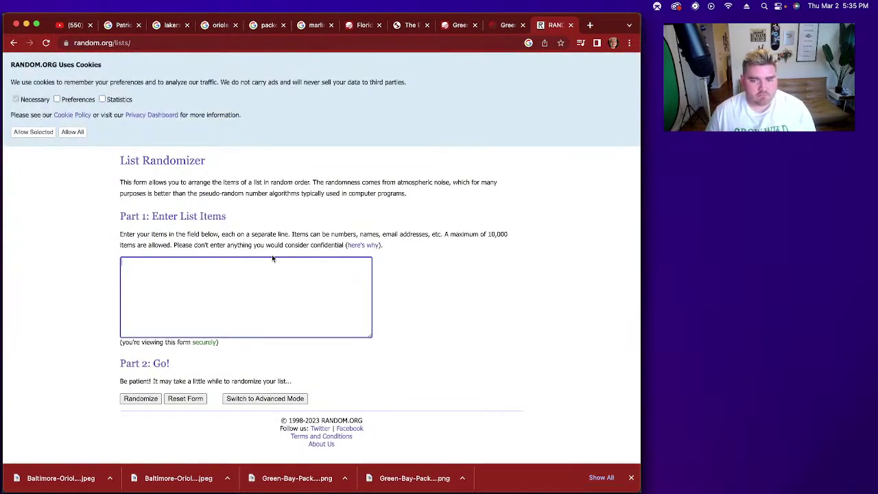
type("Lakers")
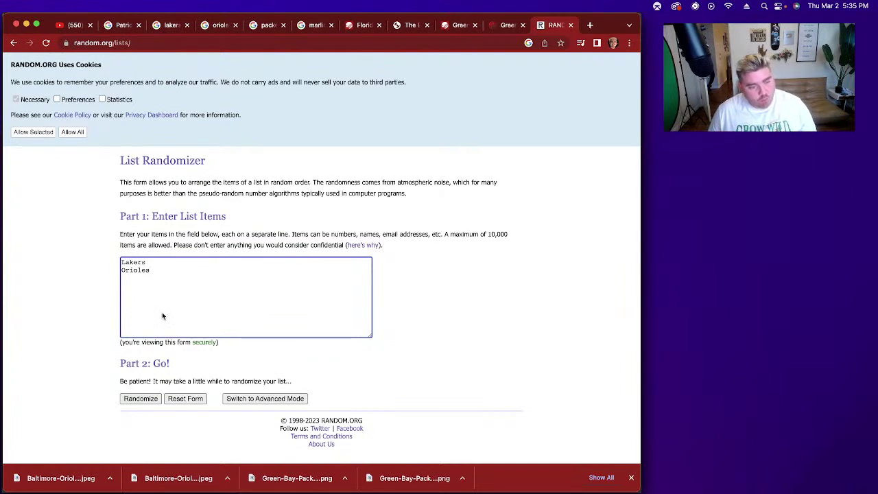
left_click(141, 401)
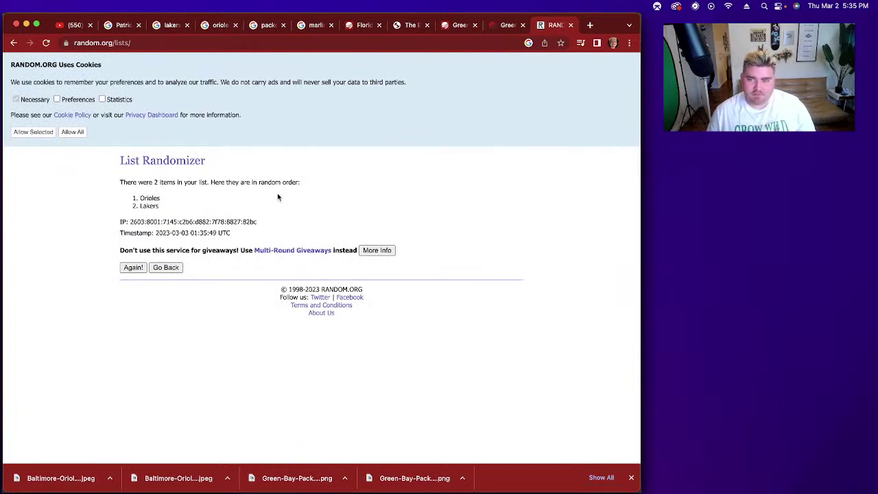
left_click(14, 42)
left_click(14, 42)
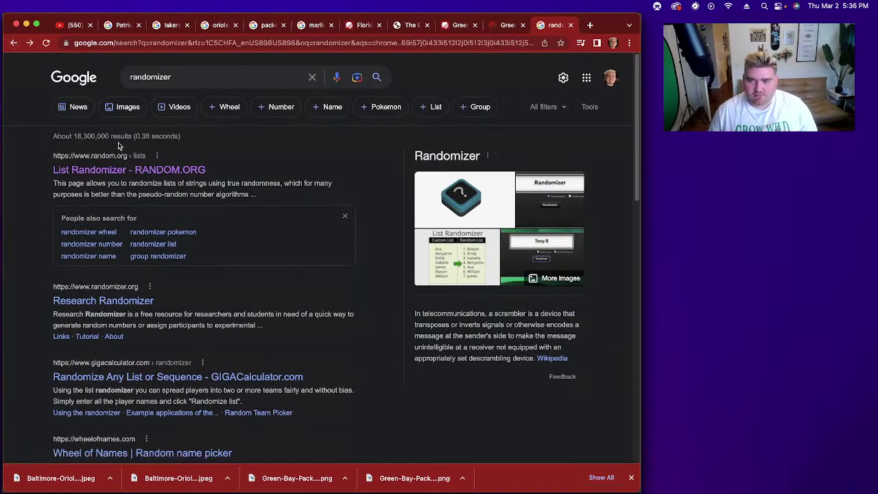
Step: Search the web for "randomizer wheel" and open the Wheel of Names random name picker
left_click(180, 79)
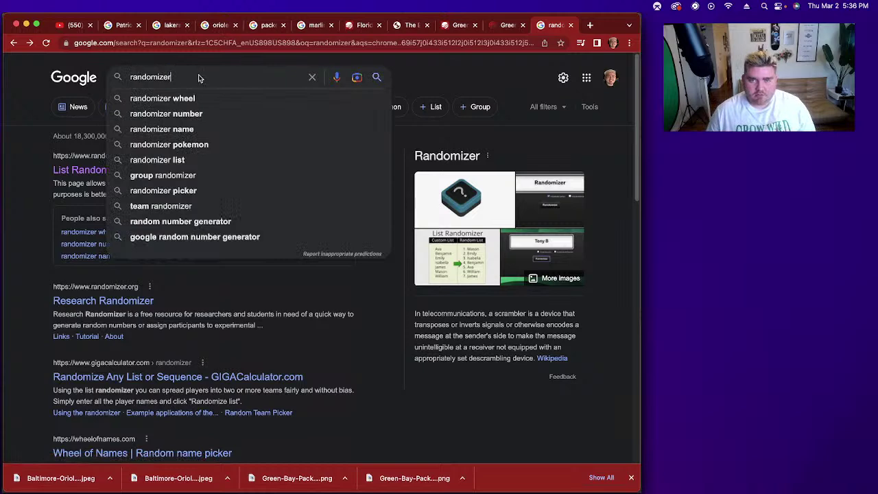
left_click(192, 98)
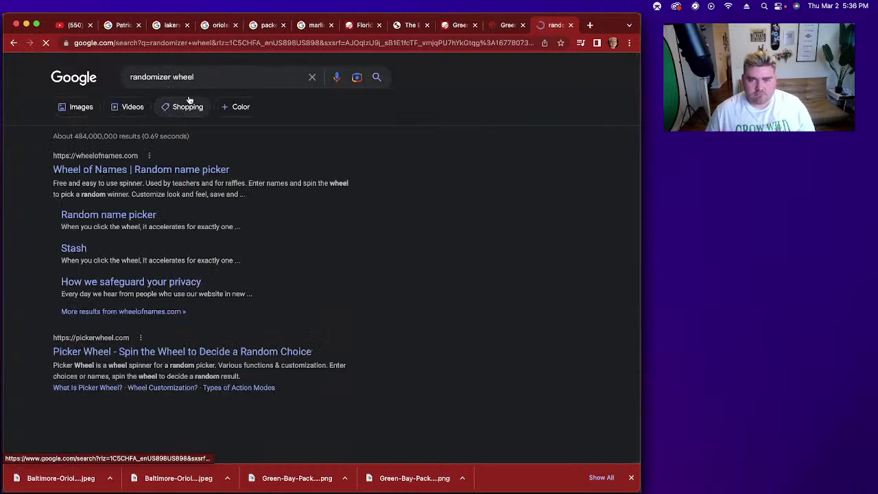
left_click(162, 171)
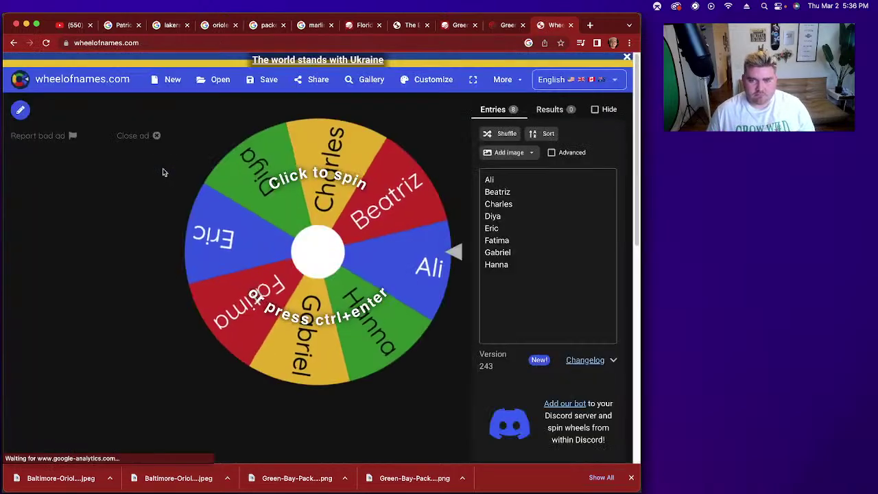
Step: Replace the wheel entries with Lakers and orioles, spin the wheel, and close the page after the draw
left_click_drag(518, 268, 480, 176)
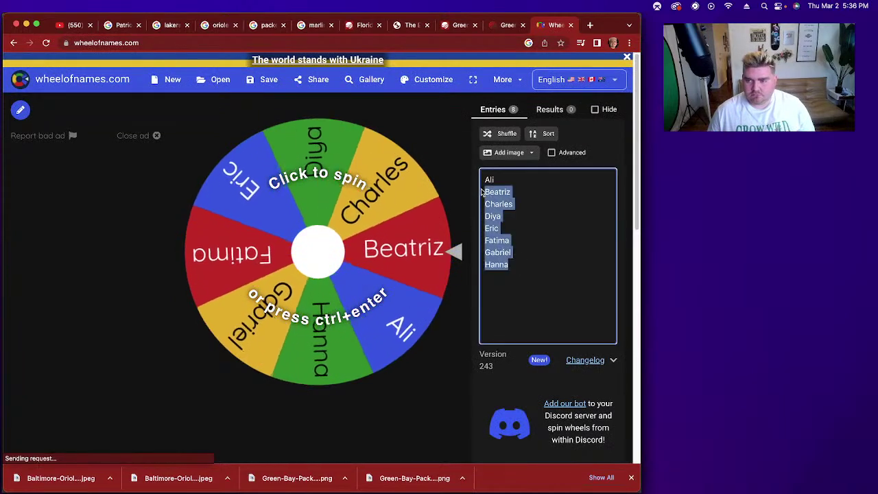
type("Lakers")
key("Return")
type("orioles")
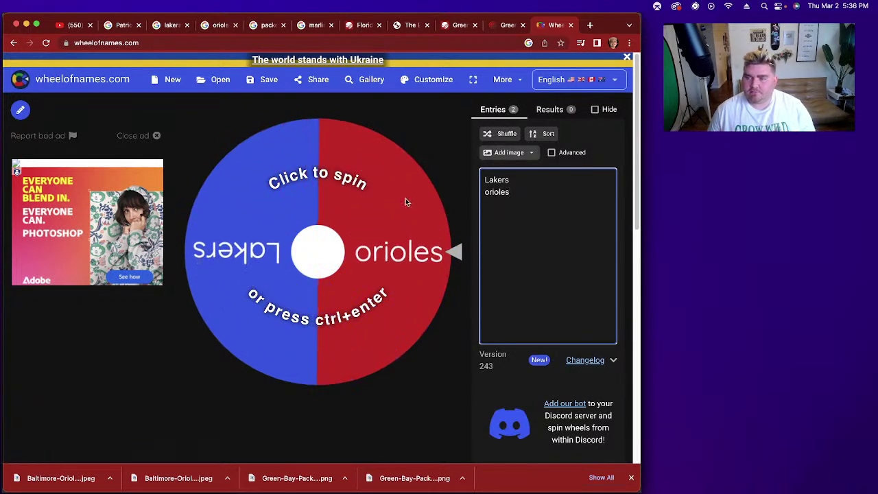
left_click(322, 273)
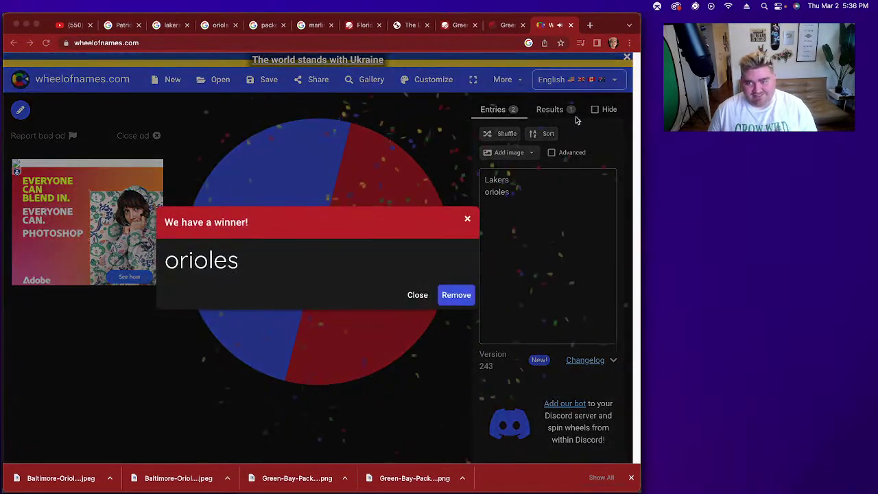
left_click(569, 26)
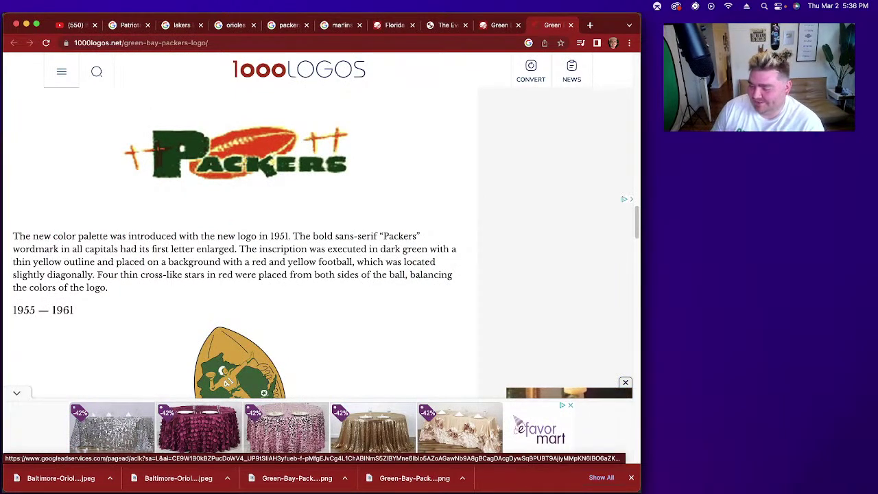
Step: Switch to Photoshop and duplicate the Los-angeles-lakers-1024x640 layer, leaving nothing selected
key("super+Tab")
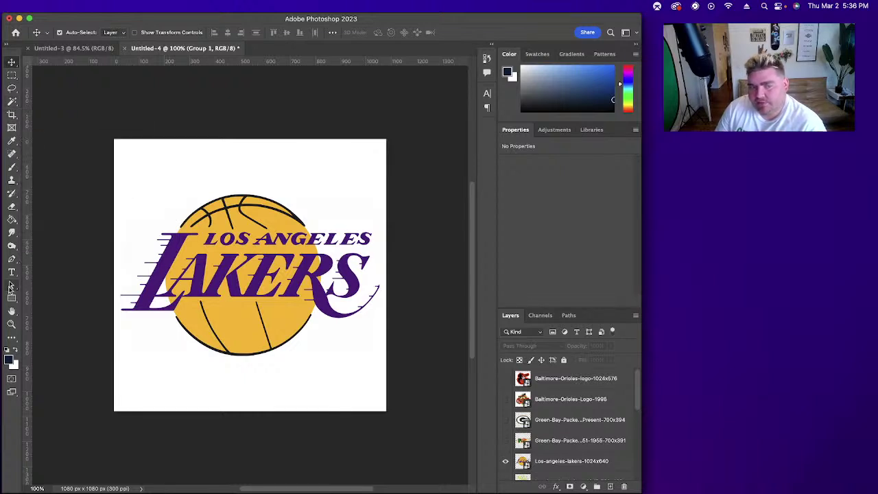
left_click_drag(588, 463, 610, 487)
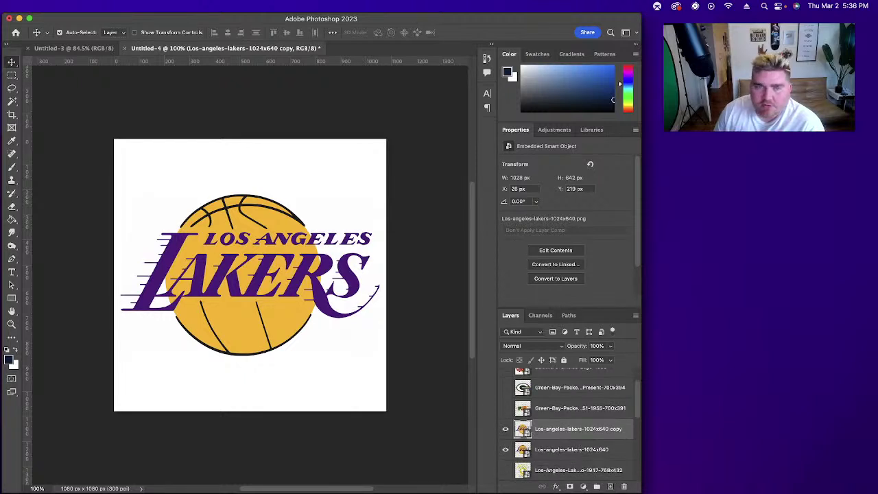
left_click(12, 101)
left_click(193, 250)
key("super+d")
Step: Sample the basketball's yellow as the background color and the lettering's purple 552582 as the foreground color
left_click(9, 360)
left_click(251, 314)
left_click(553, 145)
left_click(17, 352)
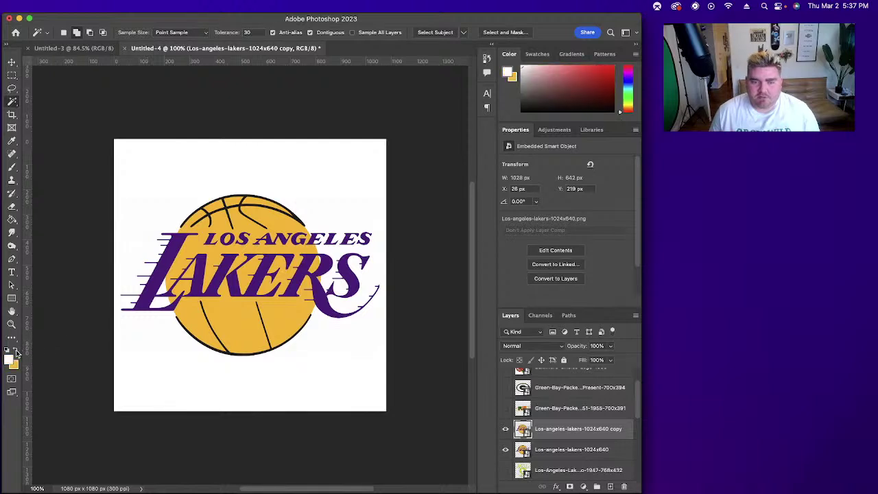
left_click(9, 358)
left_click(214, 284)
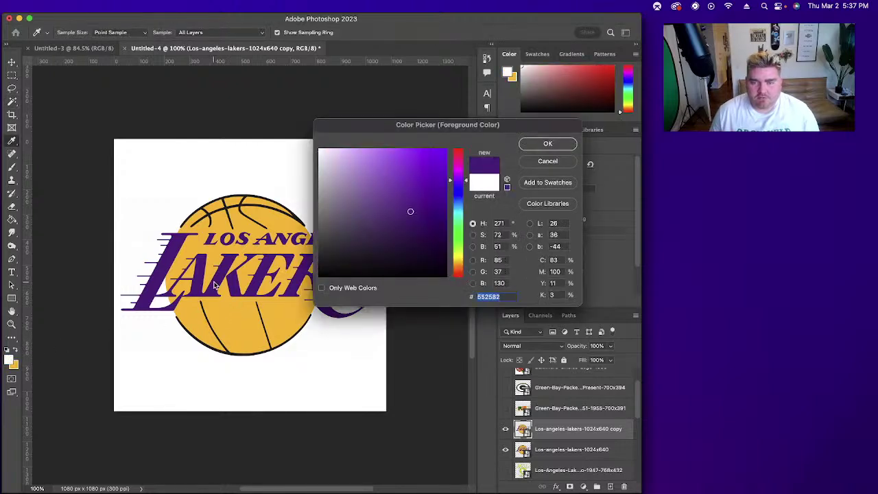
left_click(548, 143)
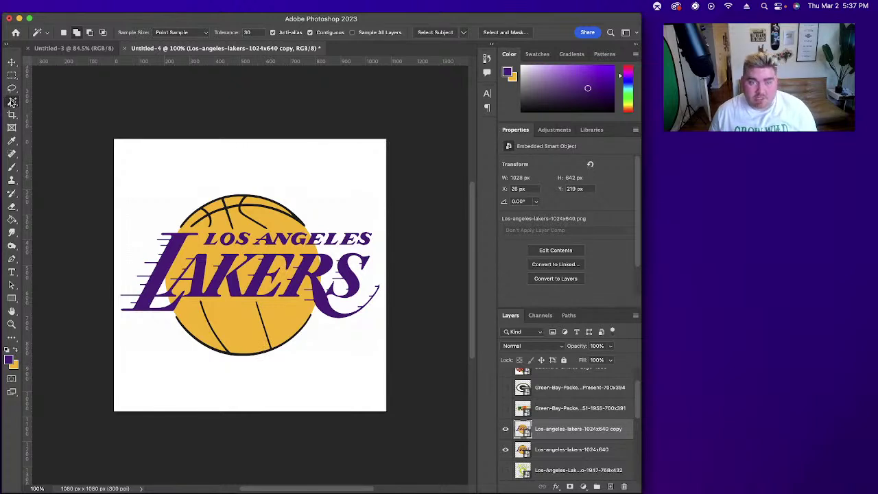
Step: Mask the Lakers copy layer to the first connected purple letters selected with the Magic Wand, and hide the original Lakers layer
left_click(164, 261)
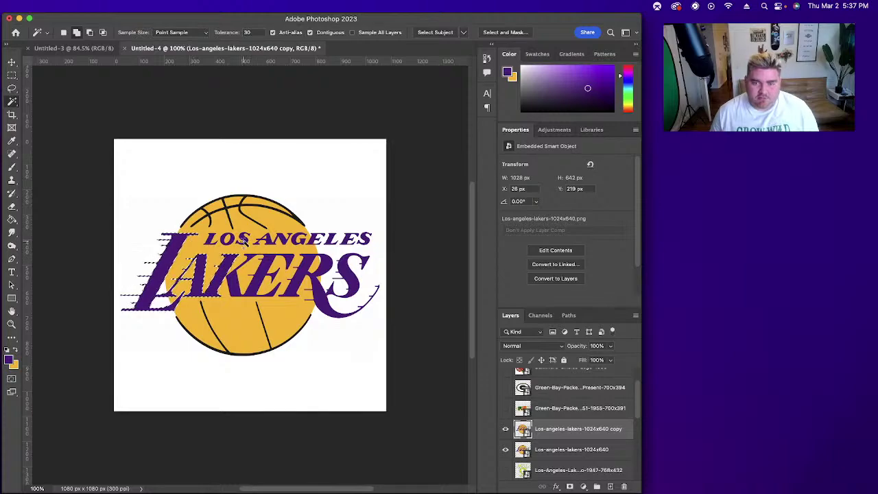
key("z")
left_click_drag(171, 275, 197, 196)
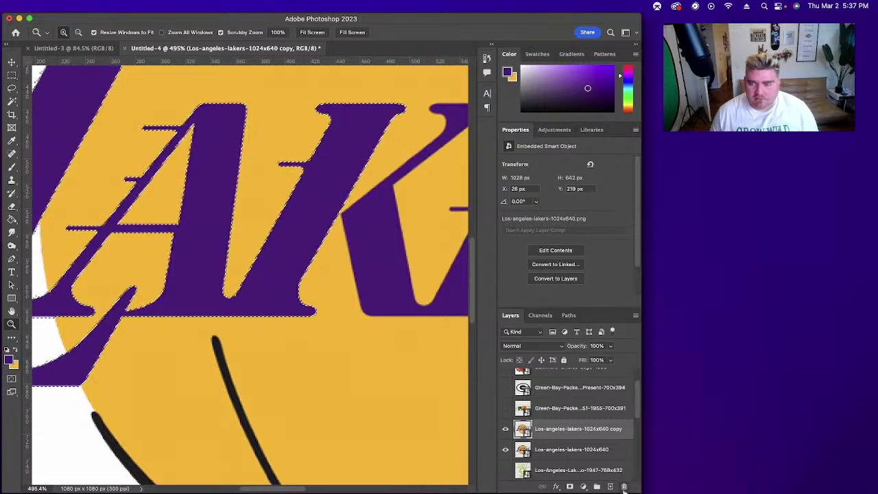
left_click(569, 486)
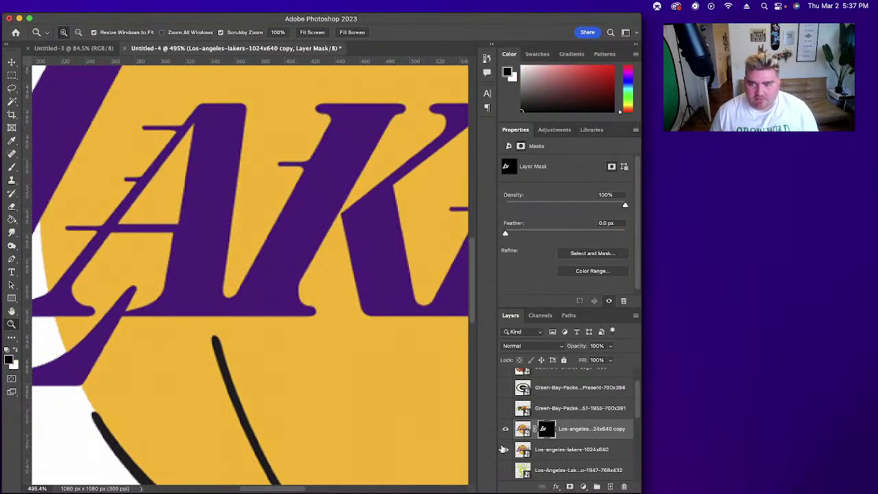
left_click(505, 449)
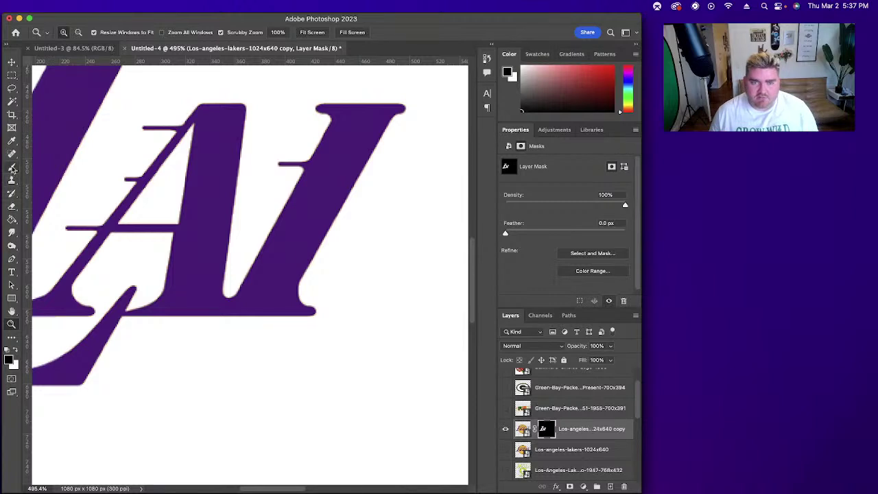
Step: Paint black on the copy's layer mask with a 175 px brush to remove the K and most of the A
left_click(12, 168)
mouse_move(294, 147)
left_mouse_down()
mouse_move(340, 172)
mouse_move(310, 275)
mouse_move(208, 357)
mouse_move(226, 362)
left_mouse_up()
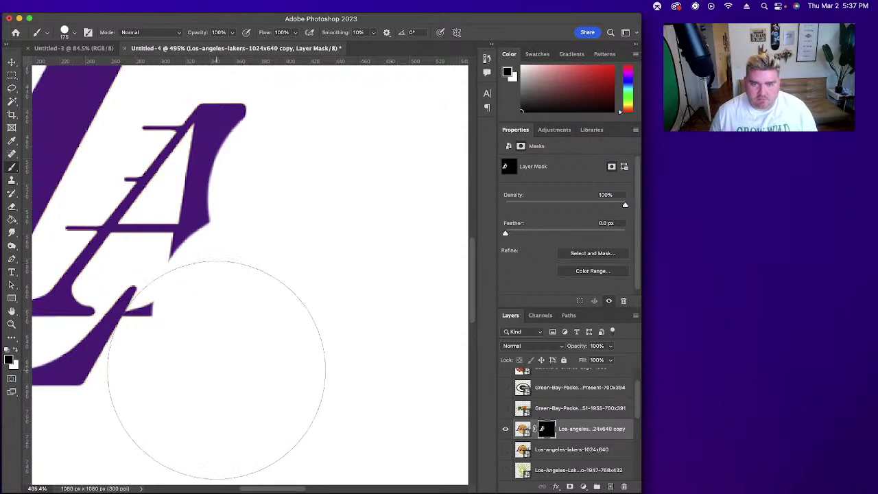
left_click(216, 370)
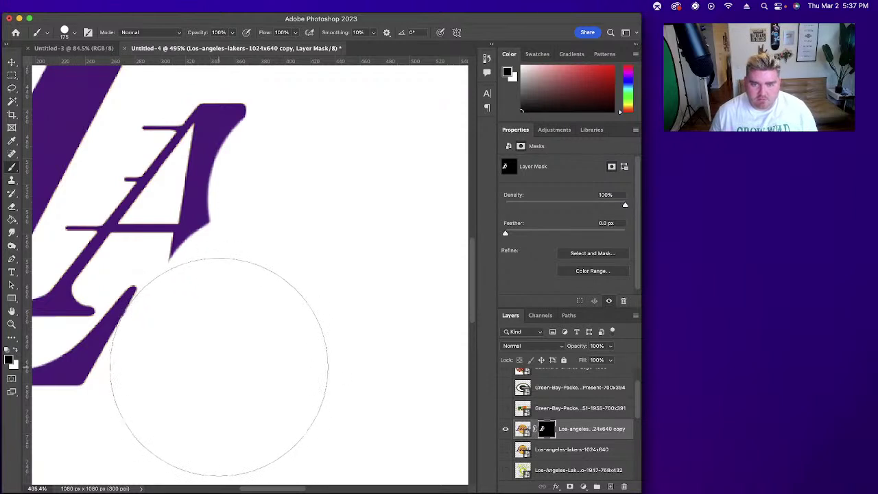
mouse_move(265, 286)
left_mouse_down()
mouse_move(266, 259)
mouse_move(240, 195)
mouse_move(204, 180)
left_mouse_up()
Step: Reduce the brush to 70 and then 35 px and mask out the remains of the A, leaving only the L
key("bracketleft")
key("bracketleft")
key("bracketleft")
key("bracketleft")
key("bracketleft")
key("bracketleft")
scroll(172, 235, "left", 5)
left_click_drag(251, 229, 267, 218)
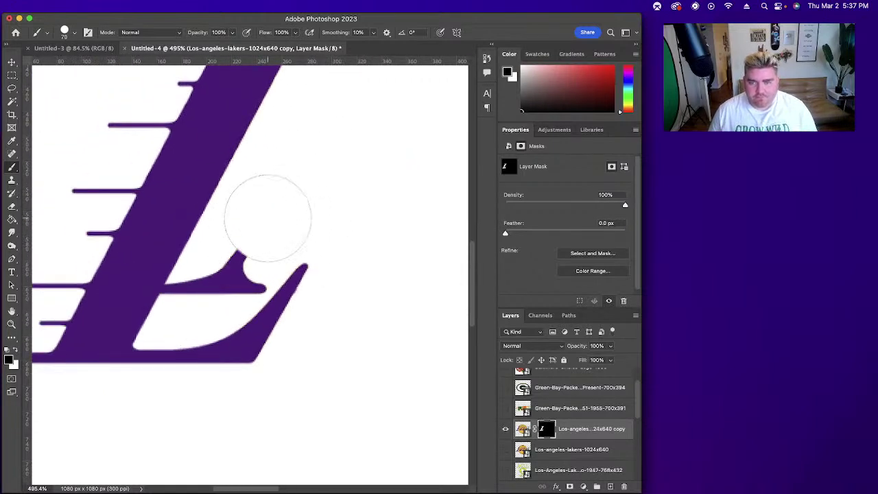
left_click_drag(231, 261, 222, 280)
key("bracketleft")
key("bracketleft")
key("bracketleft")
key("bracketleft")
key("bracketleft")
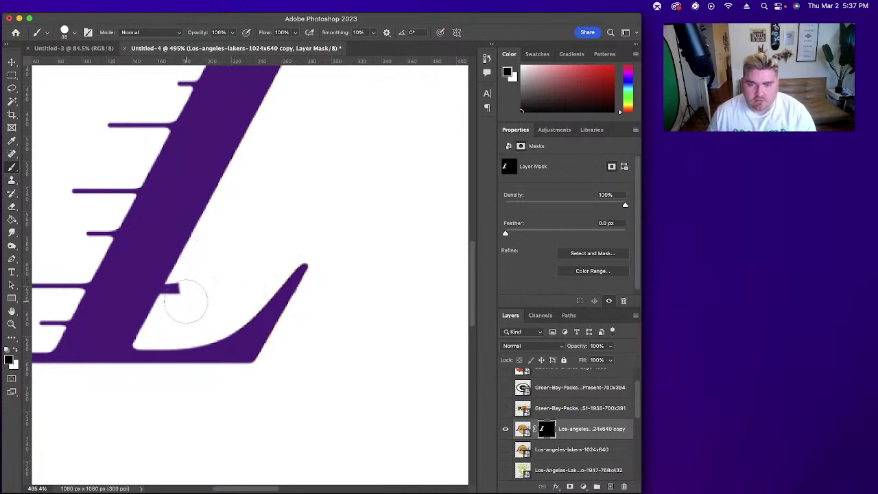
left_click_drag(179, 300, 181, 297)
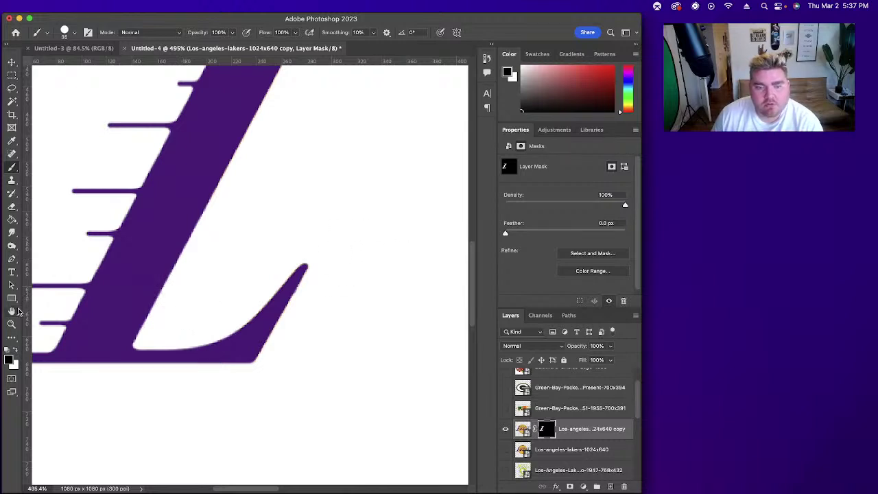
Step: Show the original Lakers layer for reference and draw a basketball-yellow circle about 638 px wide without a stroke
left_click(11, 324)
left_click_drag(295, 254, 215, 274)
scroll(286, 243, "right", 5)
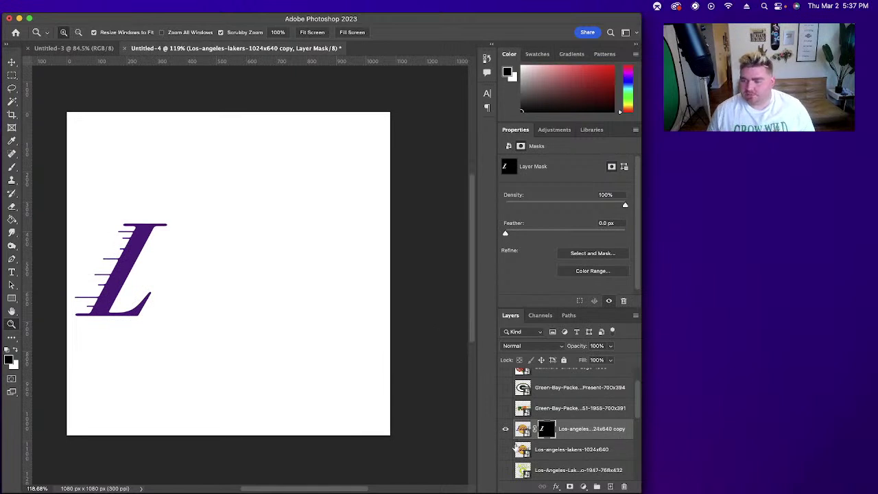
left_click(508, 449)
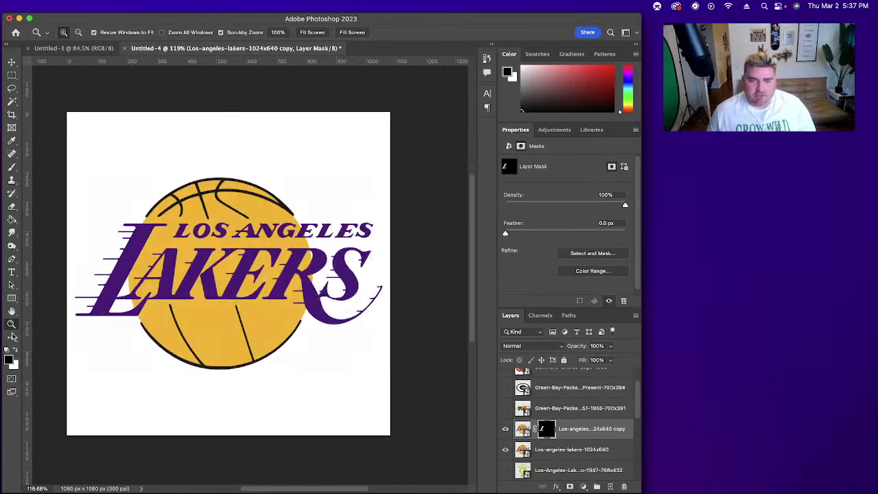
left_click(522, 429)
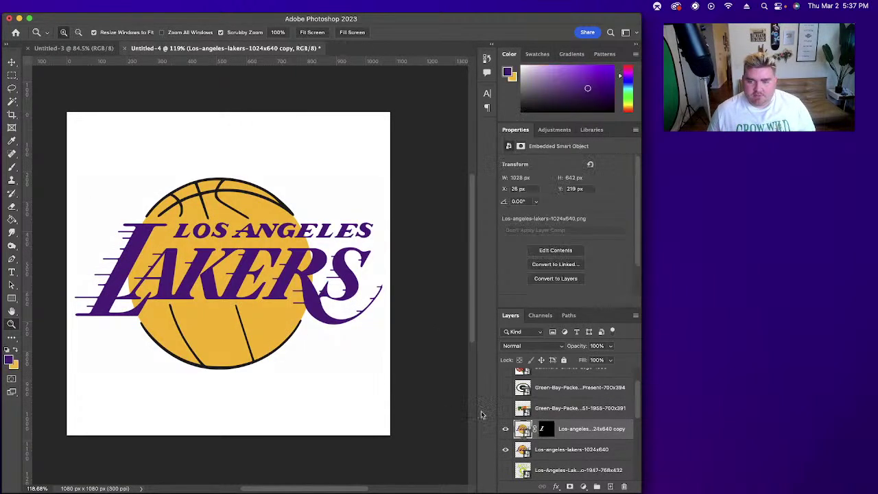
left_click(15, 351)
left_click(11, 299)
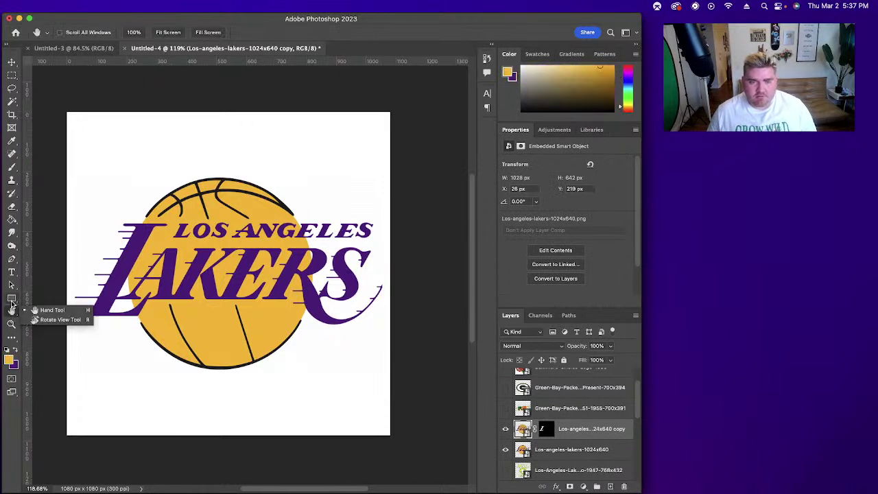
left_click(12, 302)
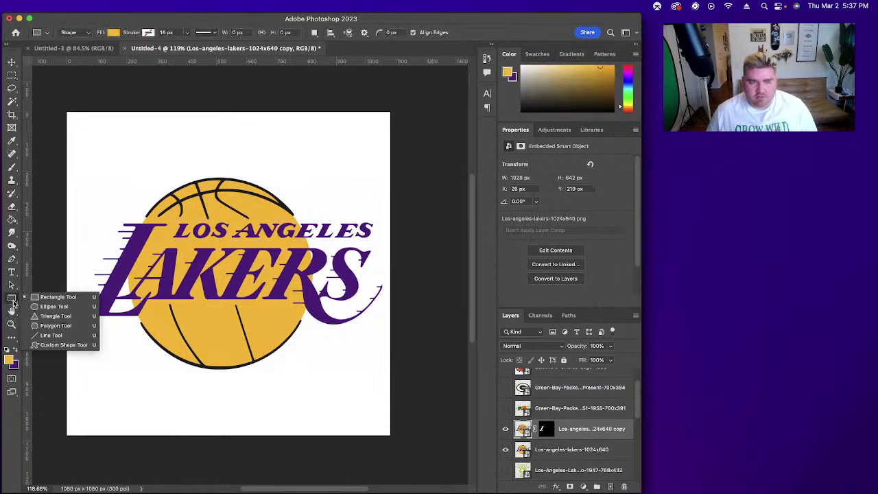
left_click(52, 306)
left_click_drag(217, 177, 407, 416)
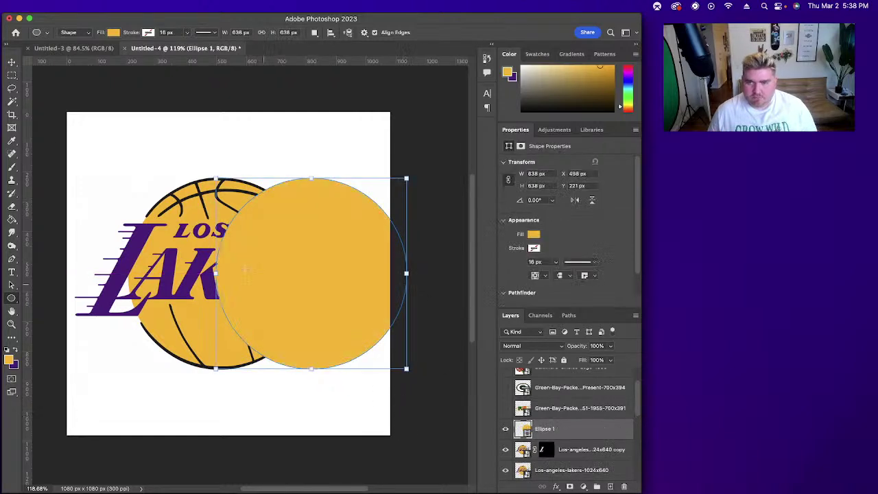
Step: Move the yellow circle over the logo's basketball and scale it to match the ball's size
left_click(13, 62)
left_click_drag(346, 258, 251, 254)
key("super+t")
mouse_move(123, 273)
left_mouse_down()
mouse_move(137, 273)
mouse_move(126, 273)
left_mouse_up()
key("Return")
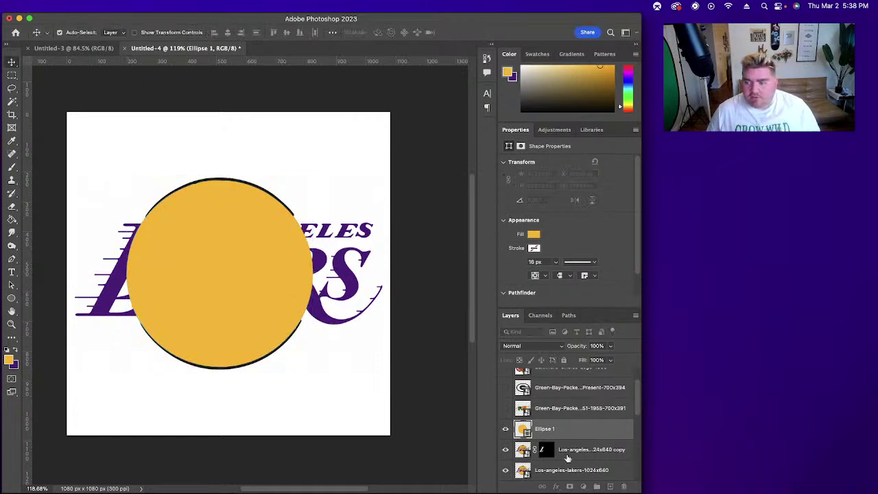
left_click_drag(586, 418, 580, 458)
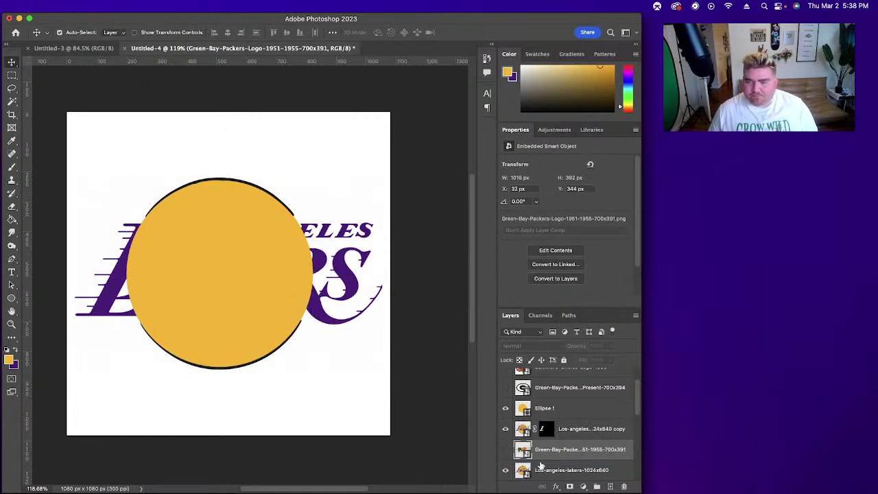
left_click(505, 470)
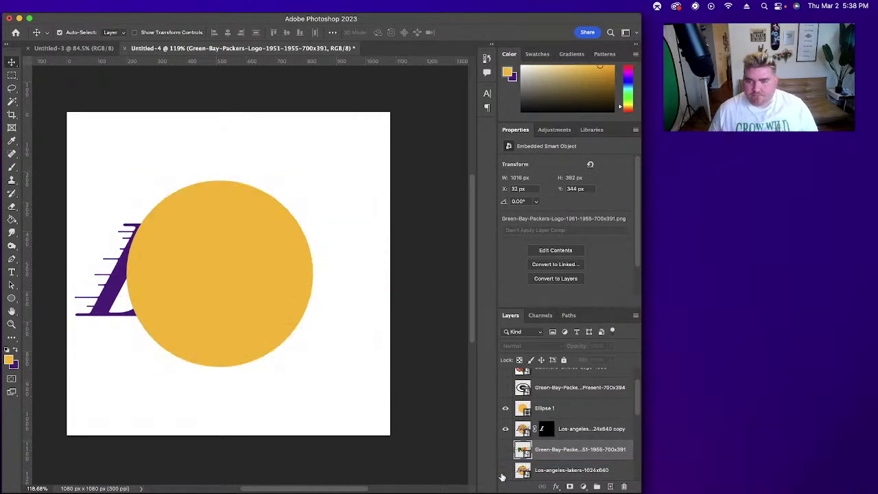
left_click(575, 434)
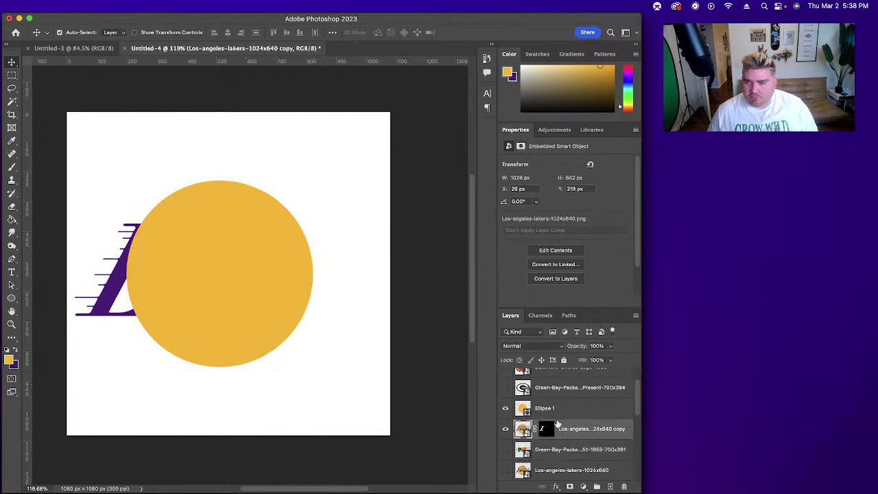
key("super+z")
key("super+z")
Step: Stack the masked L layer above the yellow circle with the original Lakers layer hidden, and move the L onto the circle's middle
left_click_drag(559, 450, 555, 425)
left_click(505, 470)
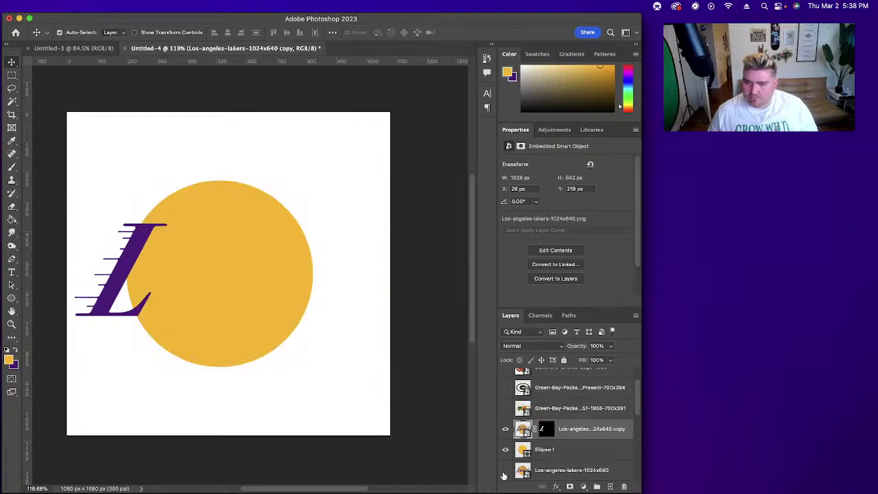
left_click_drag(134, 264, 227, 260)
Step: Convert the masked L layer to a smart object and move it together with the circle about 29 px to the right
right_click(597, 430)
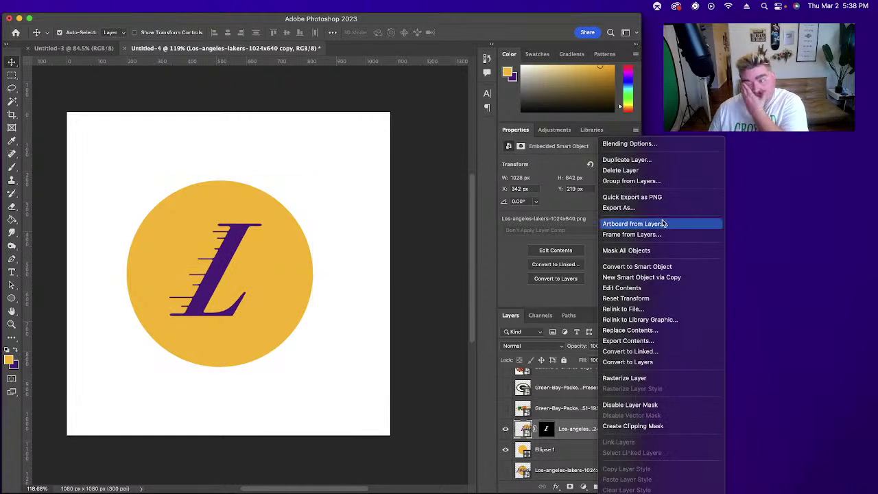
left_click(657, 266)
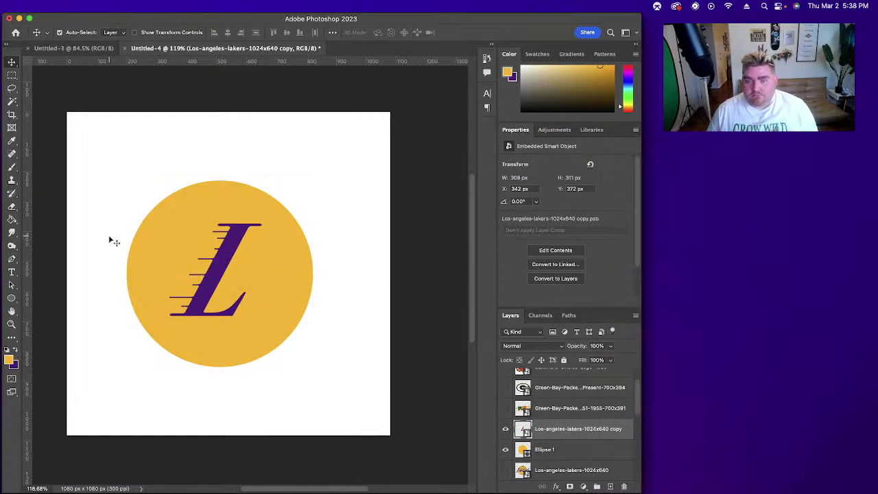
left_click(294, 299, "shift")
left_click_drag(270, 274, 279, 275)
left_click(236, 252)
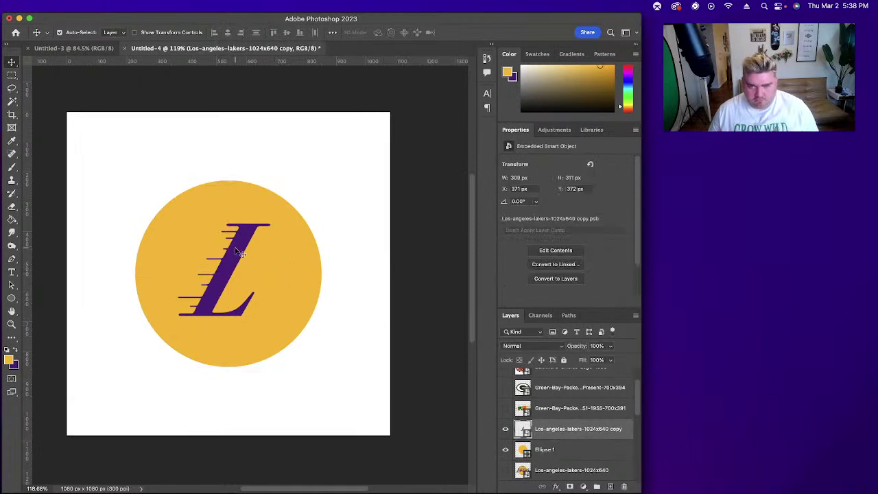
Step: Scale the purple L proportionally to about 136% and centre it on the yellow circle
key("super+t")
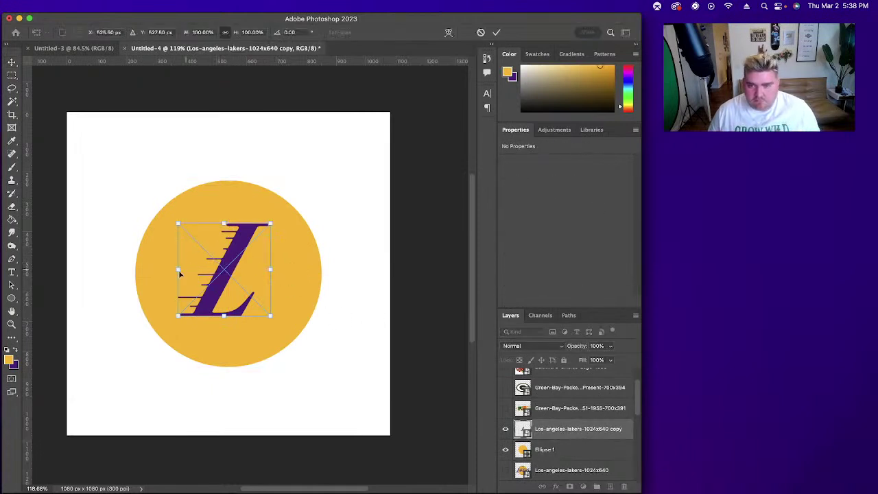
left_click_drag(169, 271, 135, 268)
left_click_drag(214, 268, 237, 270)
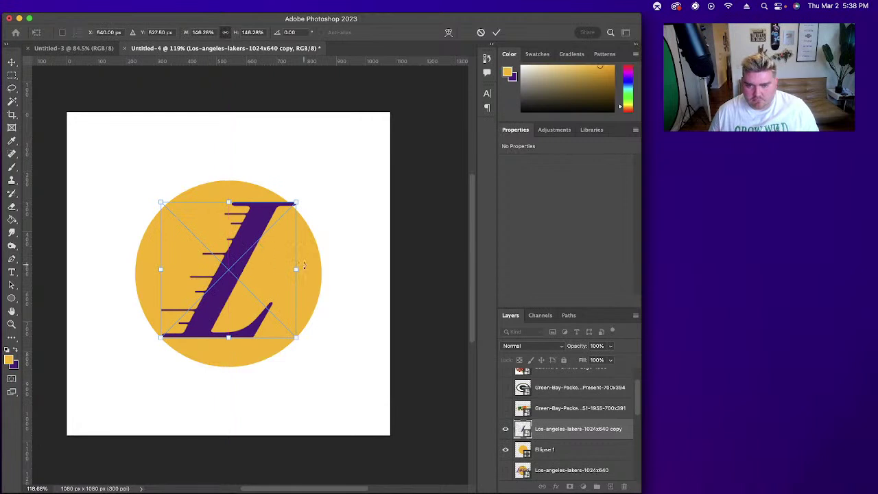
left_click_drag(298, 269, 295, 267)
left_click_drag(246, 246, 243, 249)
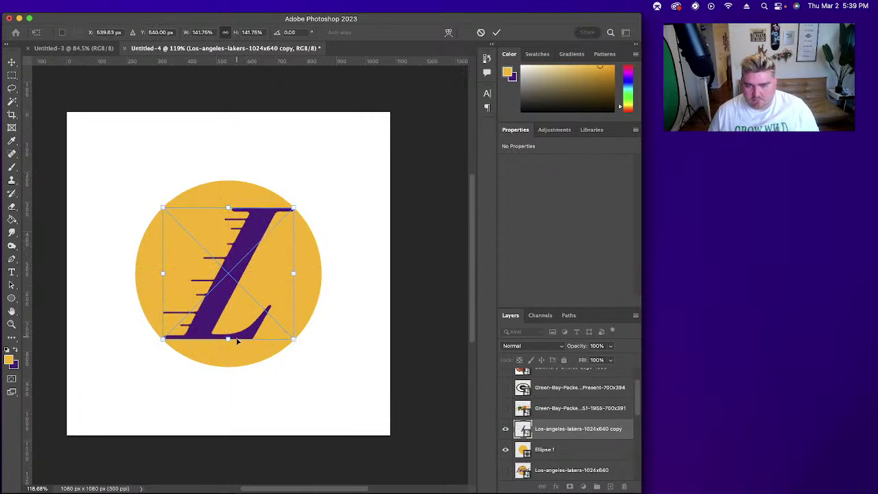
left_click_drag(228, 339, 229, 334)
left_click_drag(233, 296, 234, 299)
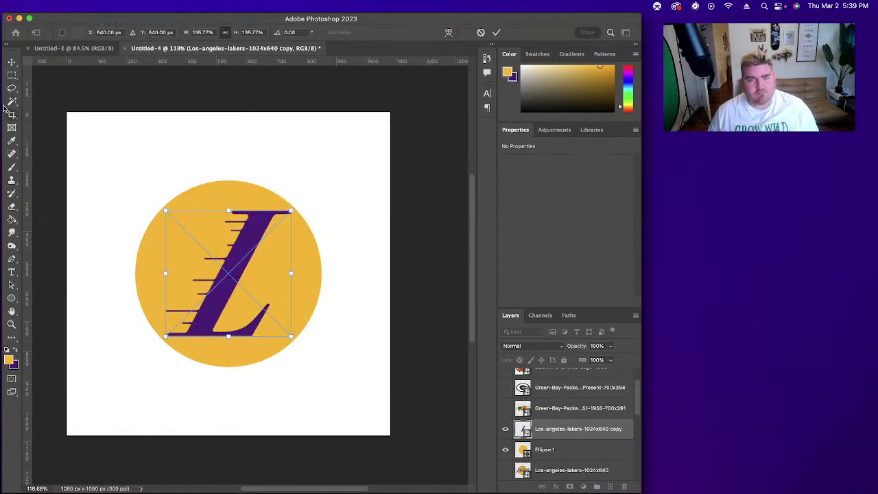
left_click(7, 66)
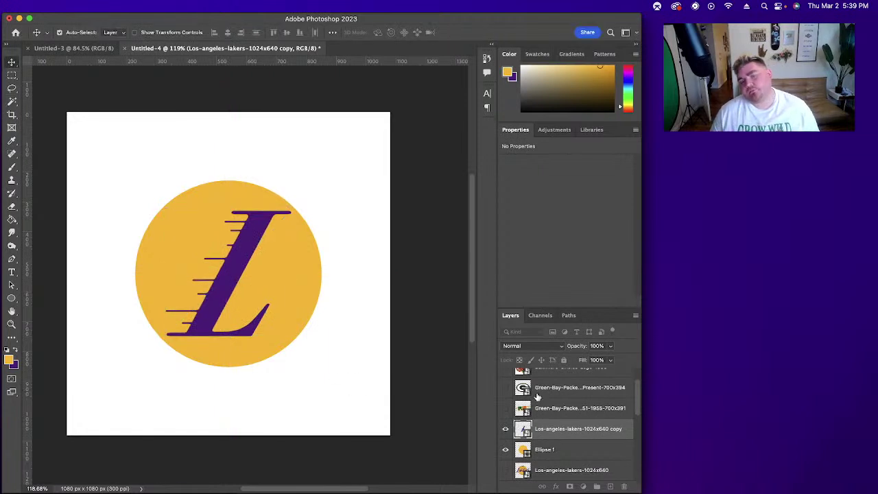
Step: Duplicate the original Los-angeles-lakers layer, place the copy above the L layer and show it
left_click(562, 469)
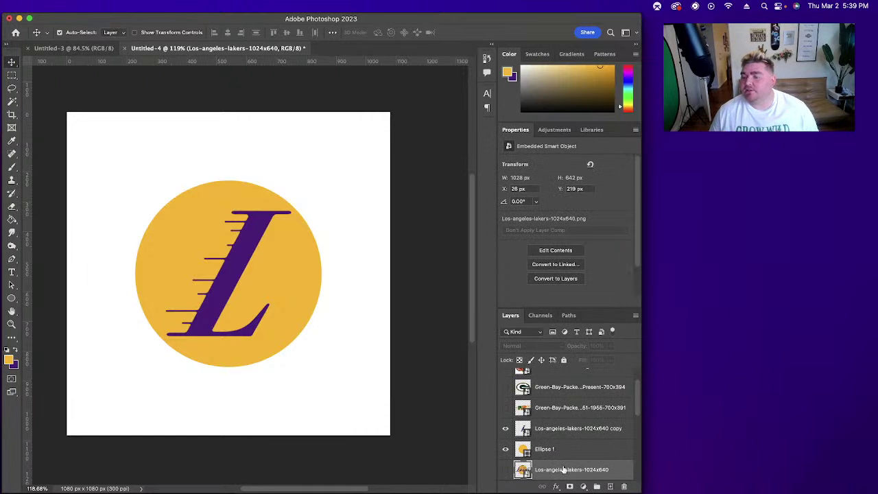
key("super+j")
left_click_drag(562, 465, 552, 419)
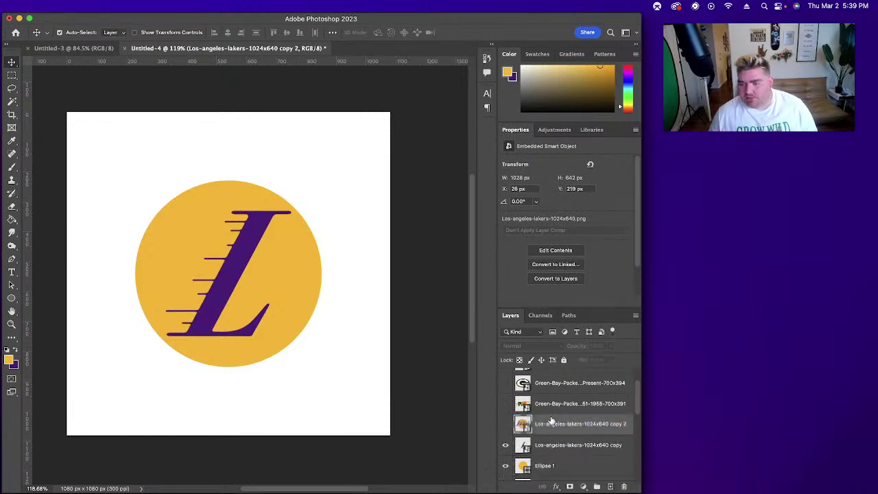
left_click(505, 425)
Step: Select the black basketball lines at the ball's top and bottom with the Magic Wand and mask the duplicate to them
left_click(13, 102)
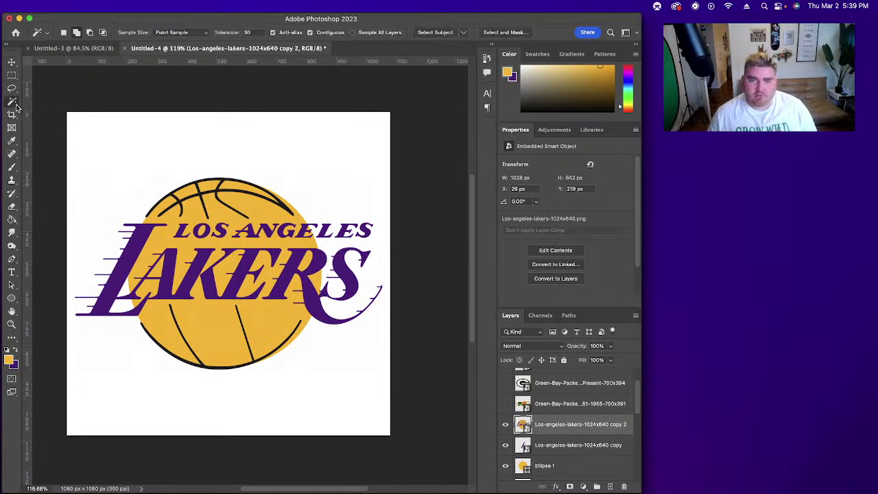
left_click(218, 194)
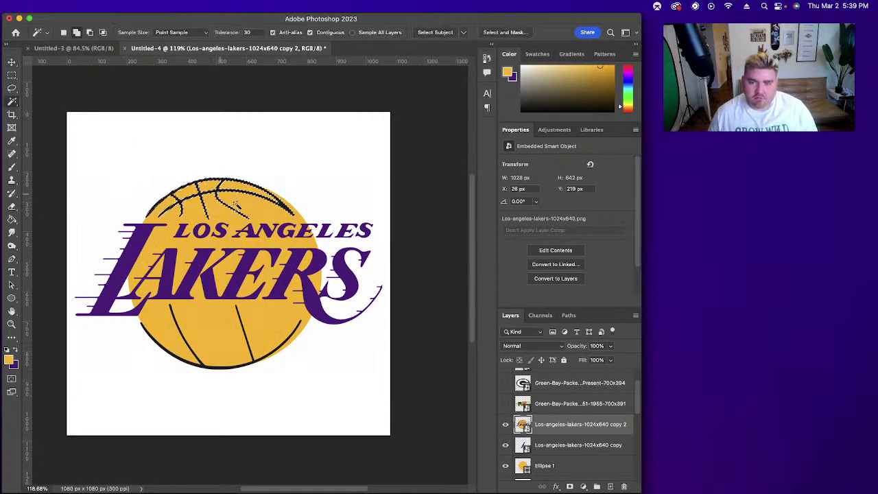
left_click(251, 352)
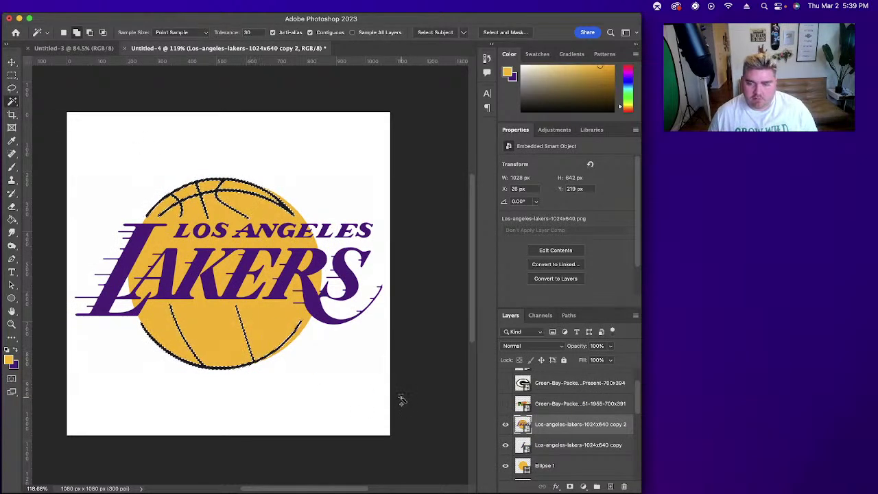
left_click(569, 486)
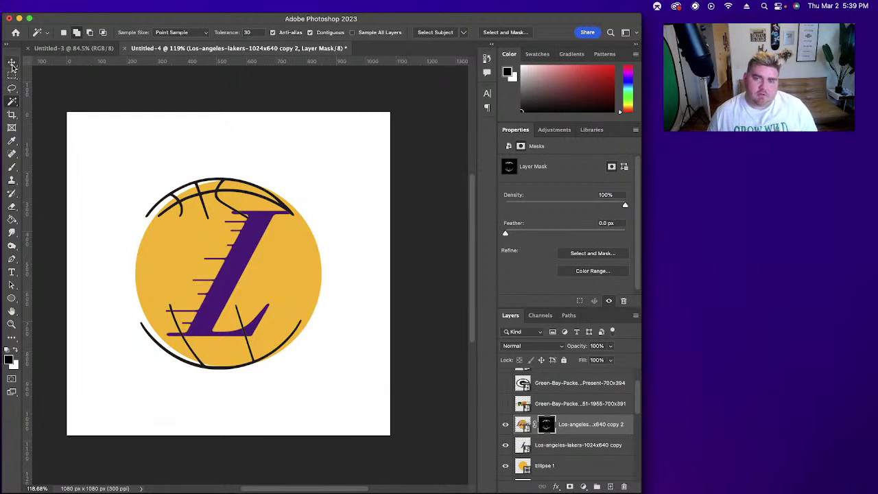
Step: Move the yellow circle and the L together about 29 px to the left, lining the circle up with the basketball lines
left_click(12, 62)
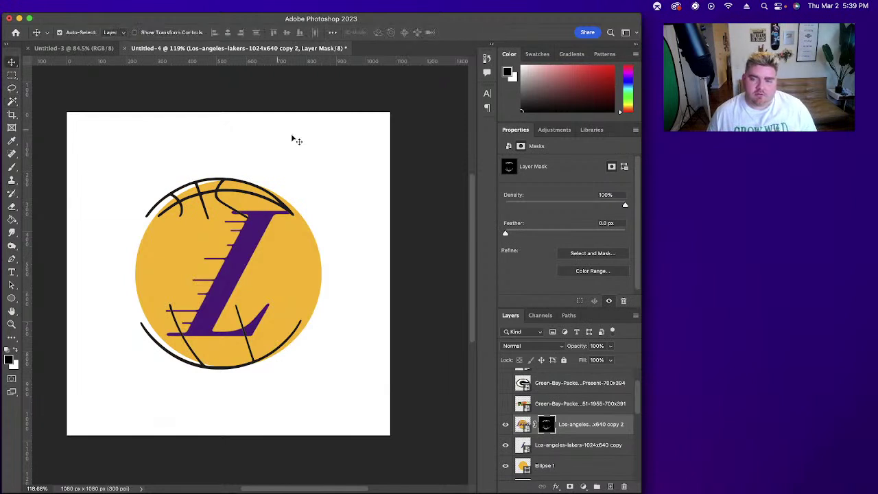
left_click(297, 263)
left_click(253, 255, "shift")
left_click_drag(252, 255, 238, 252)
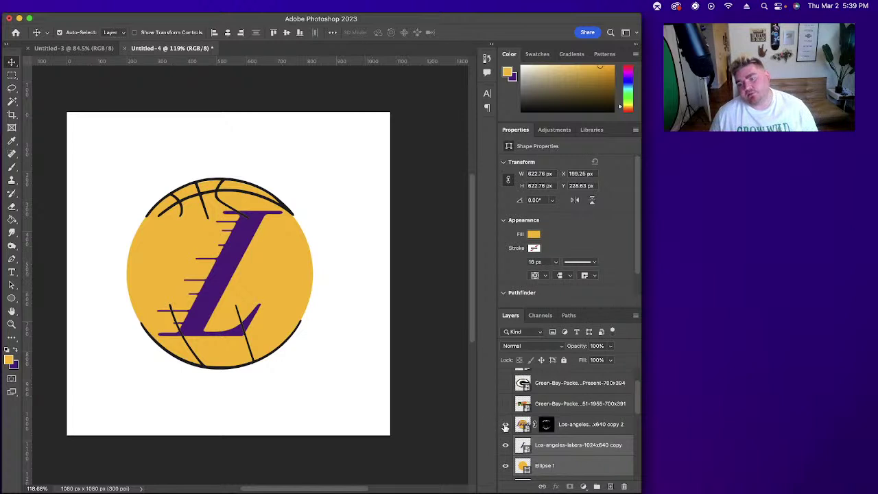
Step: Undo the basketball-line mask and delete the duplicated Lakers logo layer
left_click(546, 423)
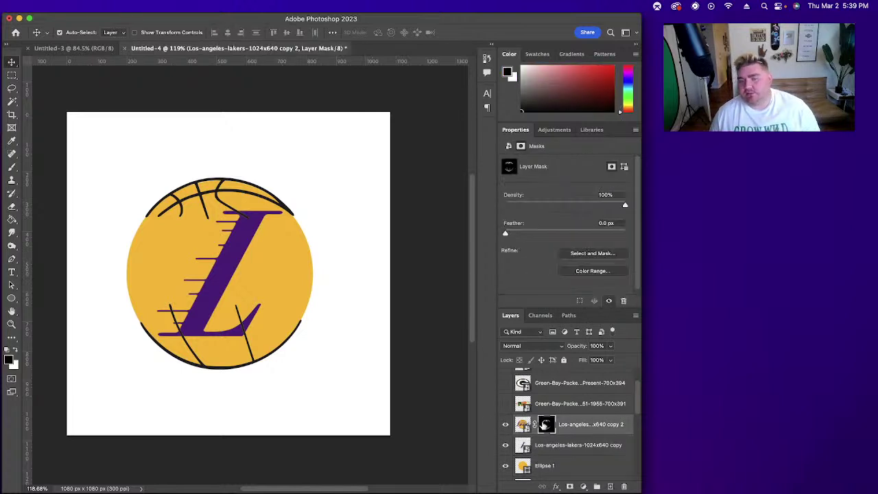
key("super+z")
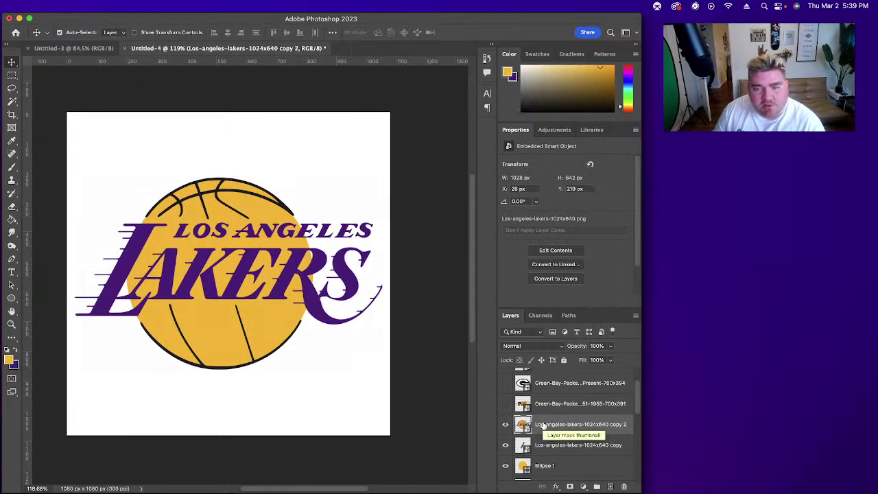
left_click(610, 345)
mouse_move(614, 360)
left_mouse_down()
mouse_move(581, 360)
mouse_move(617, 361)
left_mouse_up()
left_click(596, 430)
key("Delete")
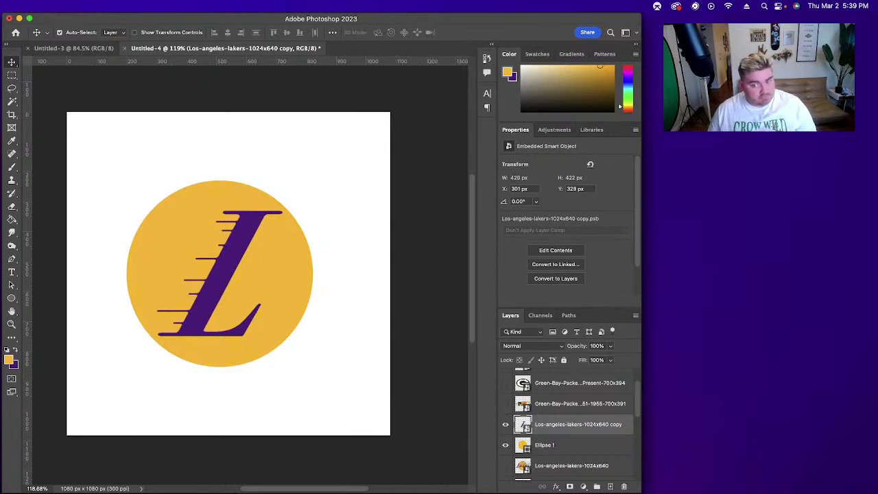
Step: Save the simplified logo as "Lakers Future" in the Oversimplified Sports folder
key("super+s")
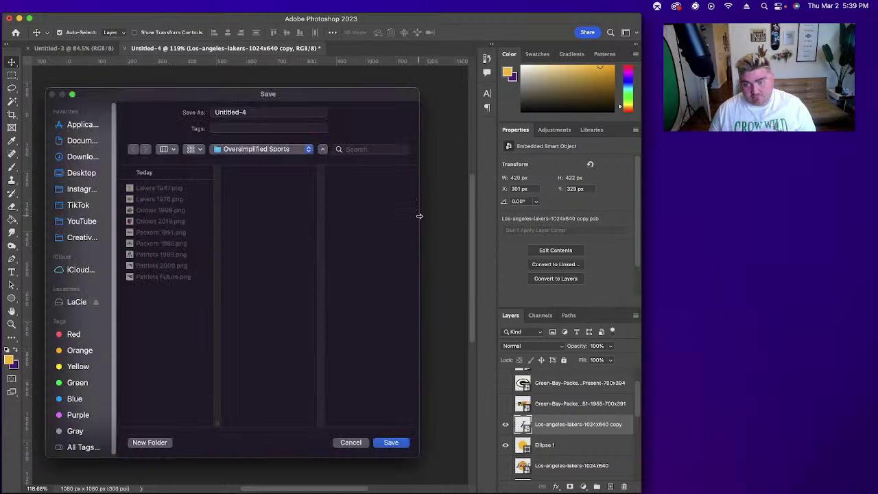
left_click(257, 110)
type("Lakers")
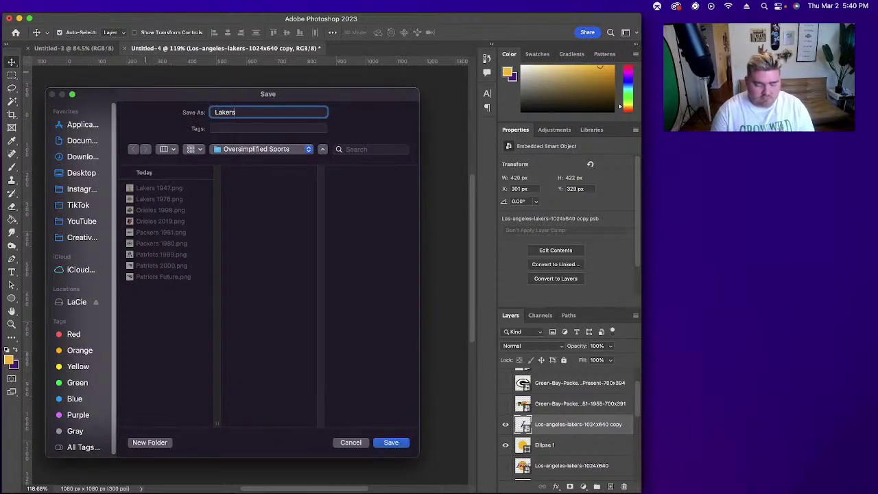
type(" Future")
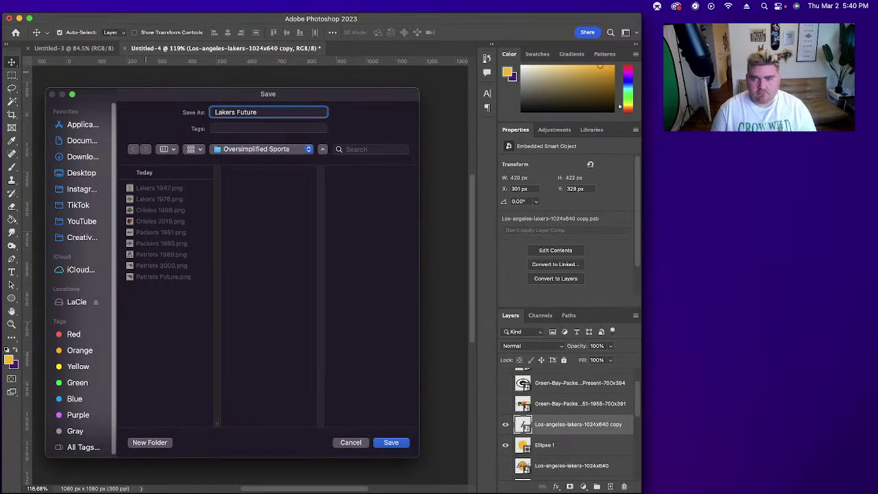
key("Return")
Step: Hide the L and yellow circle layers, and show both again
left_click(506, 424)
left_click(505, 445)
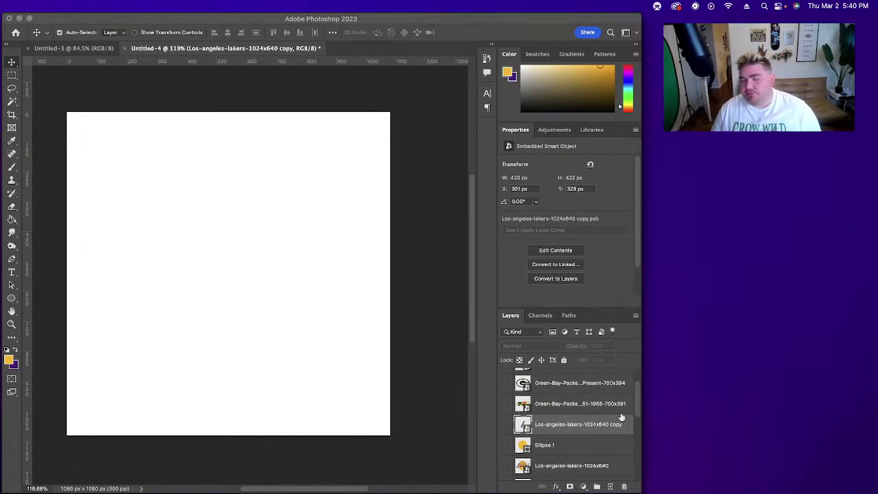
left_click(505, 444)
left_click(506, 426)
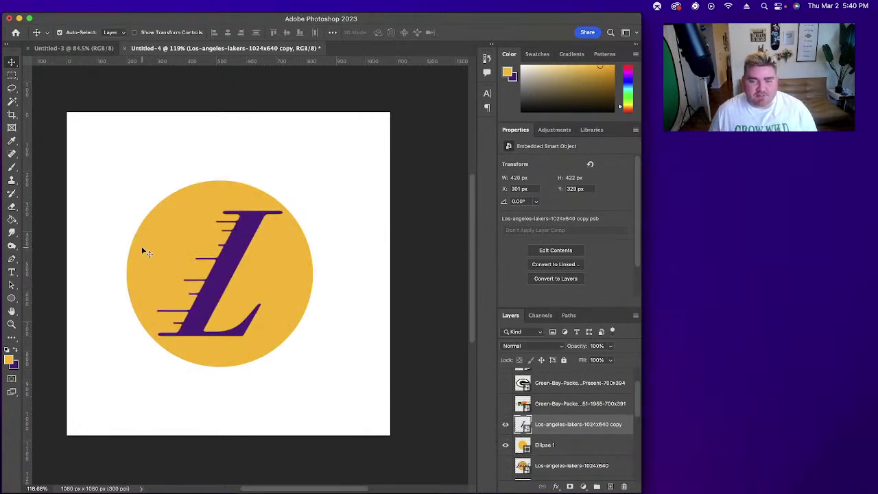
Step: Rasterize the L smart object so the Eraser tool can work on it
left_click(12, 205)
left_click(266, 173)
left_click(232, 247)
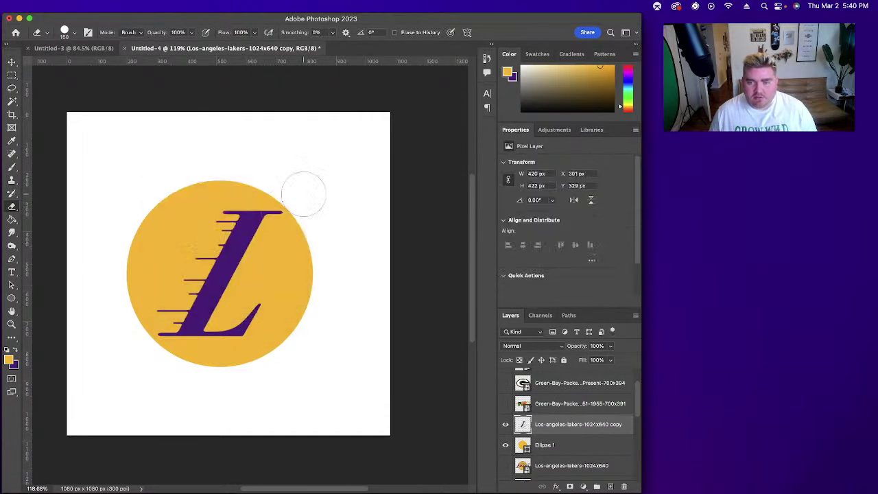
Step: Try erasing the right end of the L's top serif and, with the eraser reduced to 40 px, its upturned foot
left_click_drag(290, 219, 292, 210)
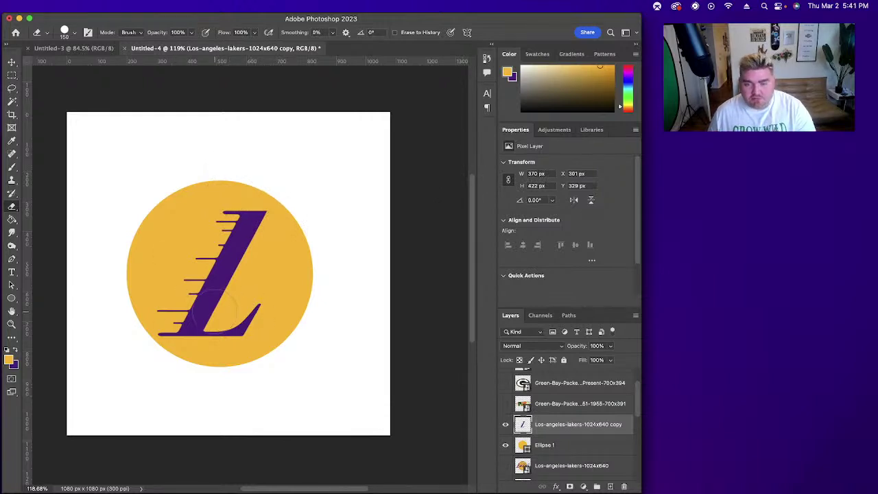
key("bracketleft")
key("bracketleft")
key("bracketleft")
key("bracketleft")
key("bracketleft")
key("bracketleft")
key("bracketleft")
key("bracketleft")
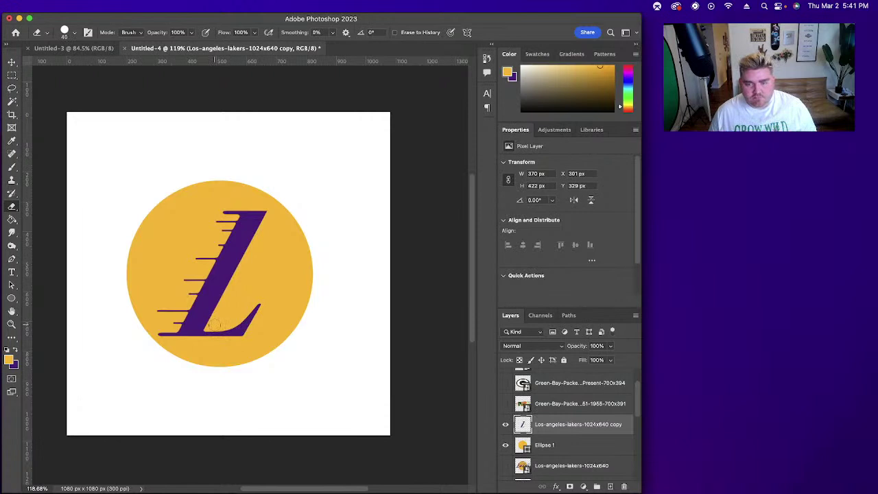
mouse_move(214, 325)
left_mouse_down()
mouse_move(251, 327)
mouse_move(272, 293)
left_mouse_up()
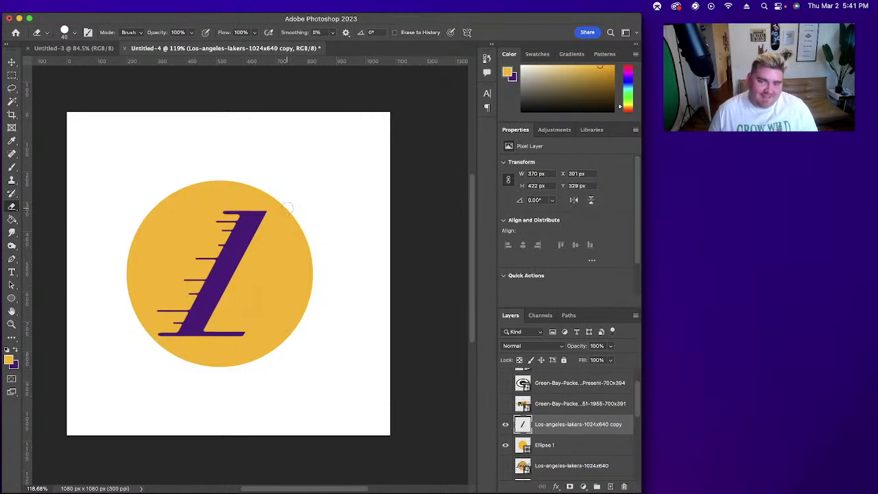
left_click(273, 213)
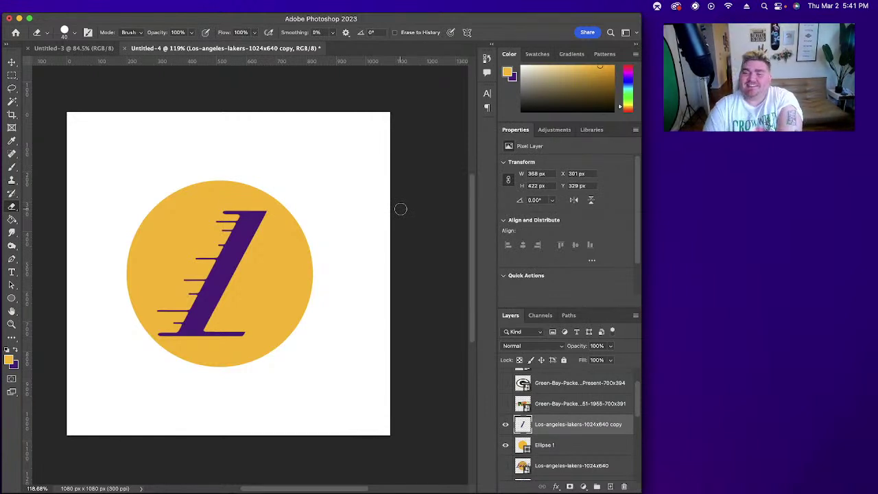
Step: Undo the eraser strokes on the L's top serif and foot
key("super+z")
key("super+z")
key("super+z")
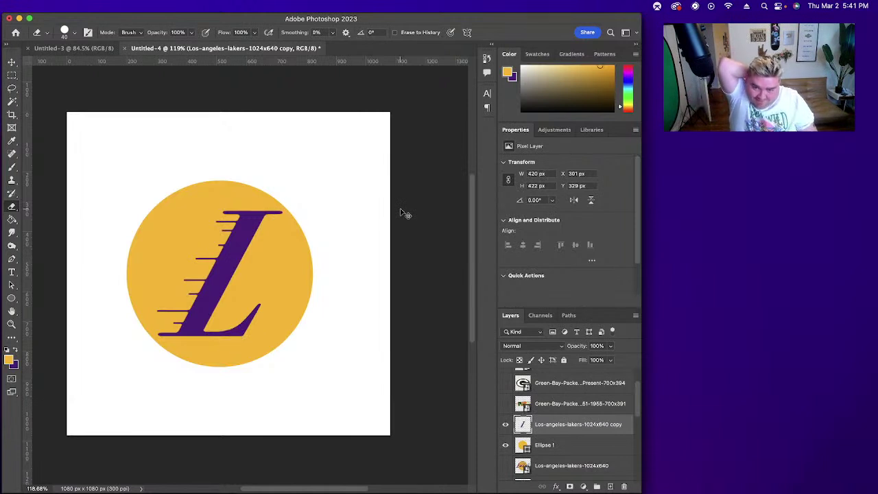
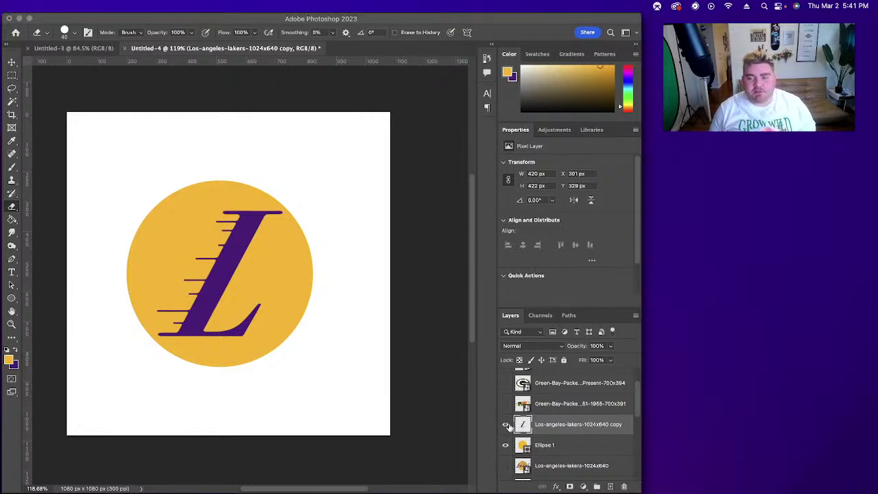
Step: Group the L layer with the Ellipse 1 circle layer and hide the group
left_click(589, 453)
left_click_drag(588, 453, 597, 486)
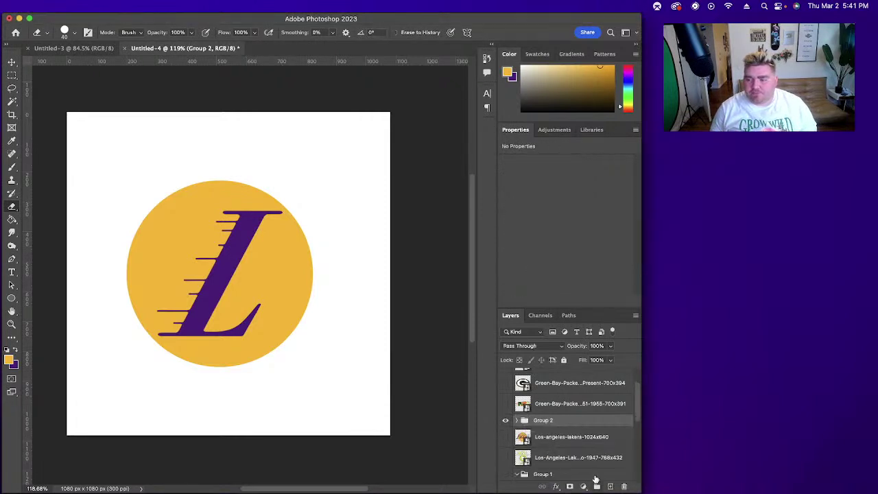
left_click(505, 400)
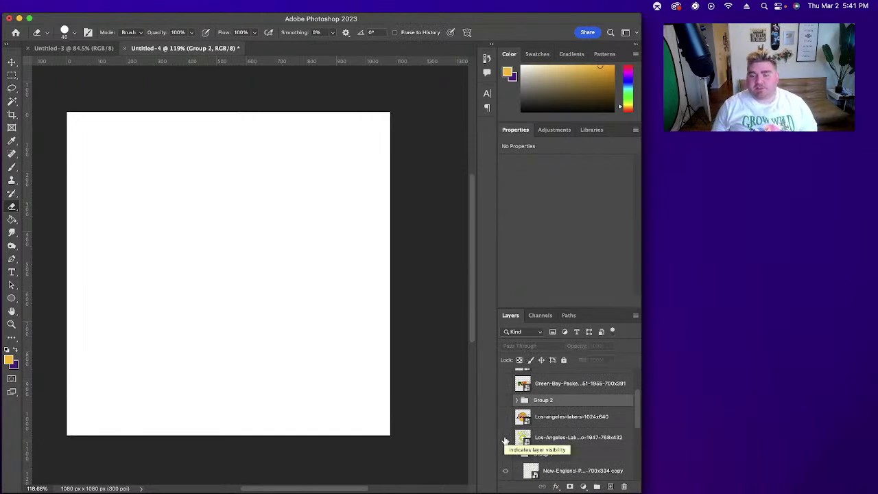
Step: Compare the 1947 Minneapolis logo, the Los Angeles Lakers logo and the simplified version by showing them one at a time
left_click(505, 439)
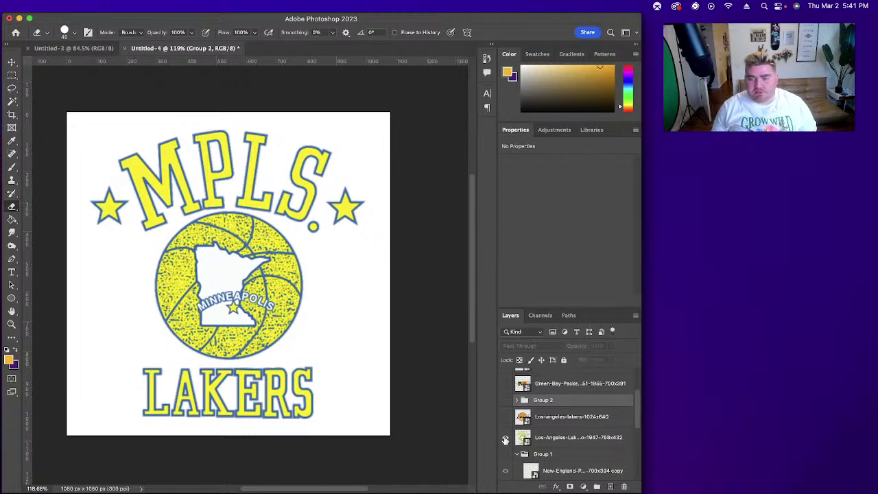
left_click(506, 439)
left_click(507, 417)
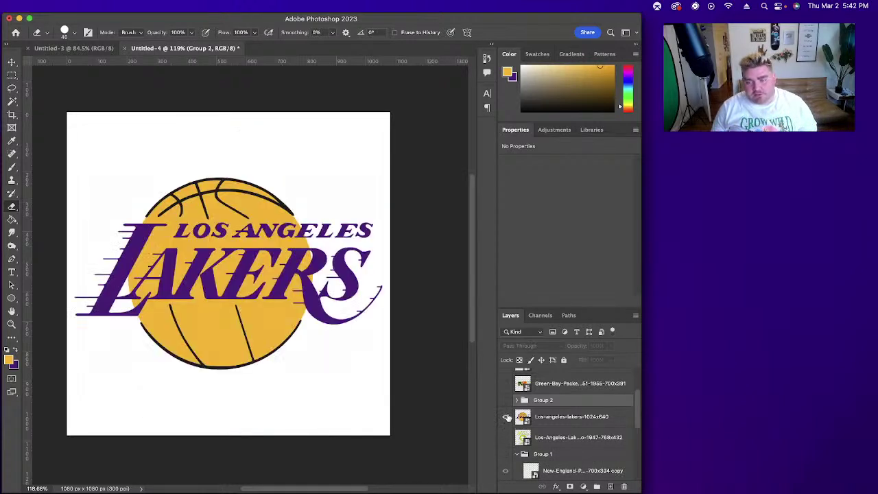
left_click(507, 410)
left_click(505, 400)
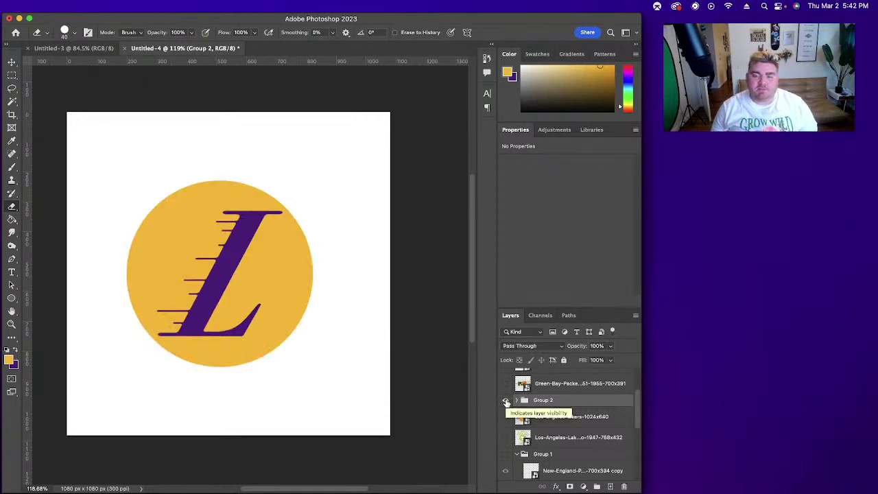
Step: Hide the simplified Lakers group and collapse Group 1, which holds the New England layers
left_click(505, 401)
scroll(509, 415, "down", 3)
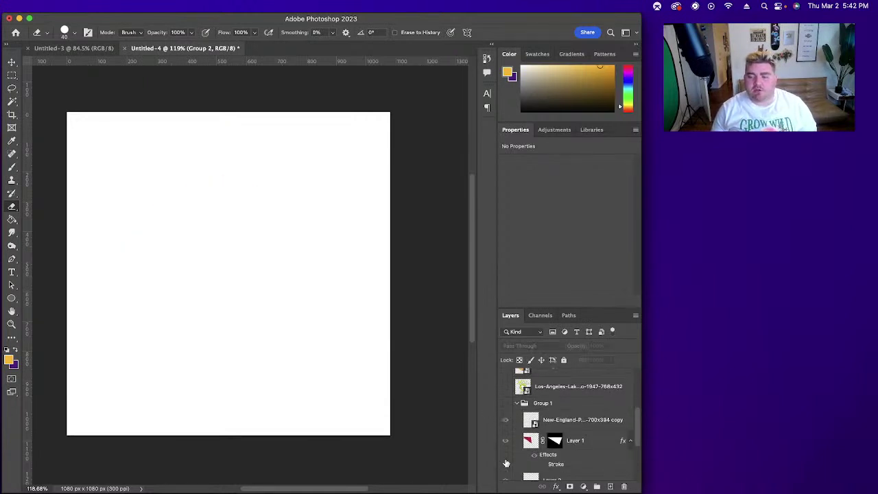
left_click(517, 403)
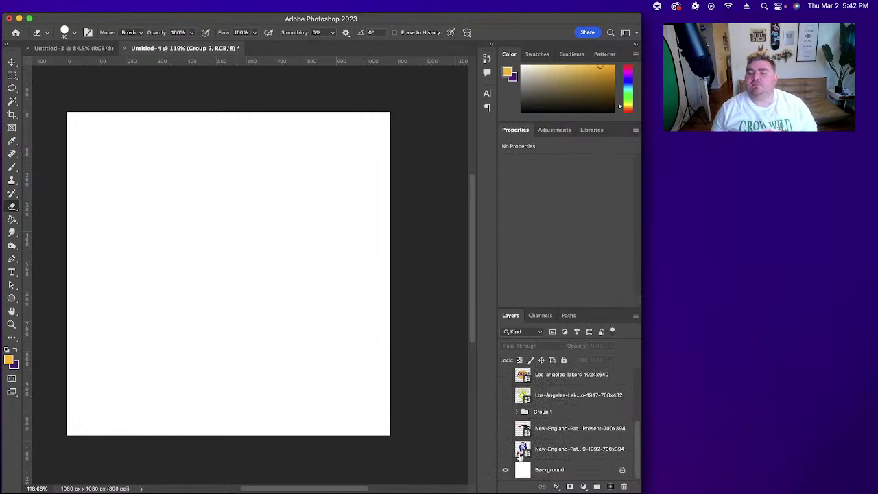
Step: Compare the 1992 New England logo, the present logo and the simplified Group 1 version by showing them one at a time
left_click(507, 450)
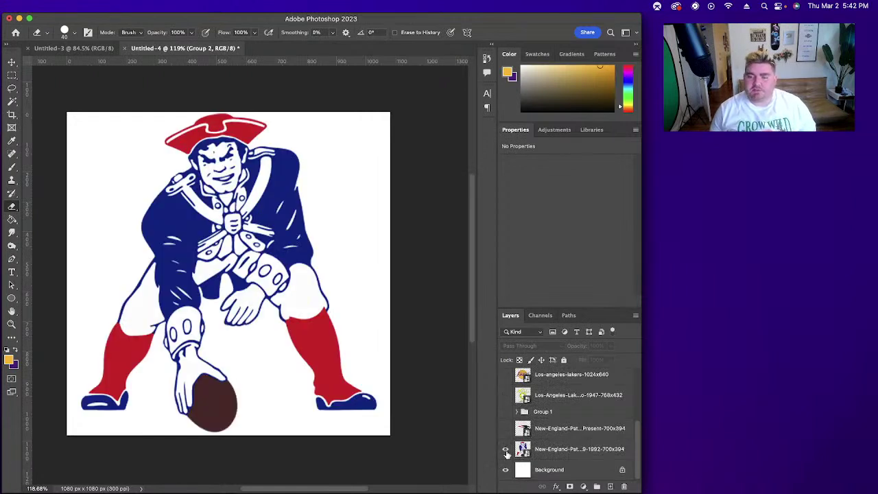
left_click(506, 450)
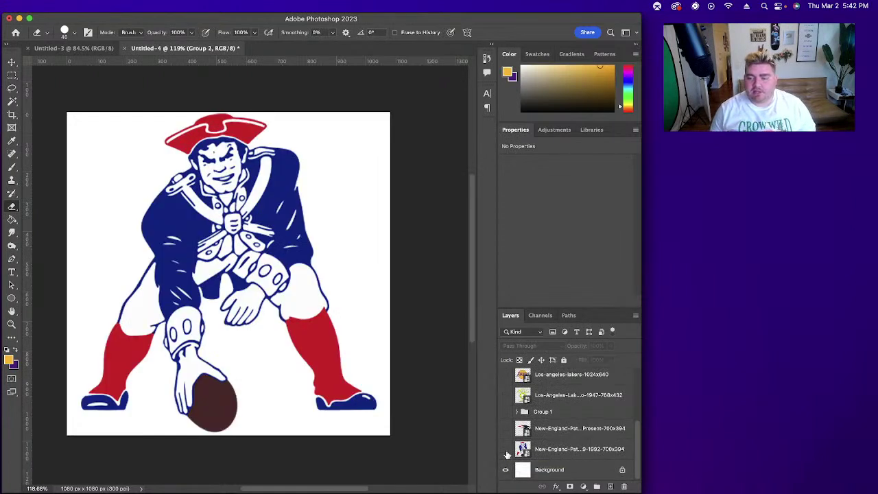
left_click(507, 429)
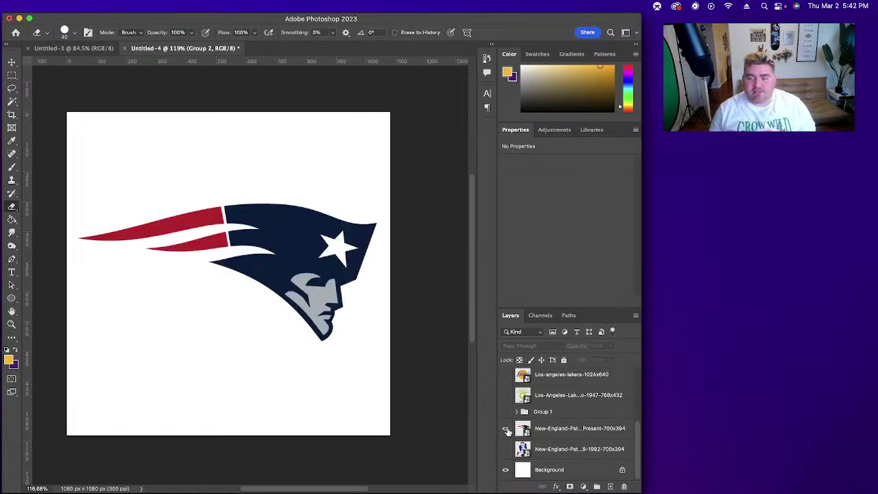
left_click(507, 430)
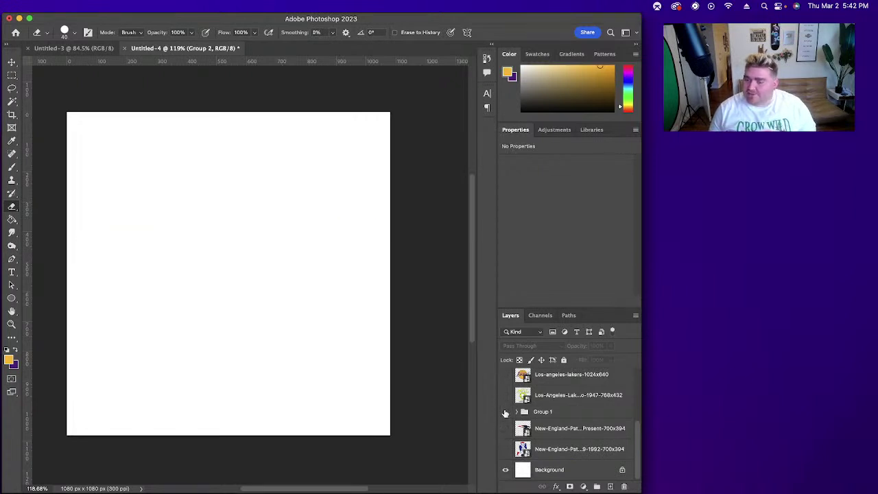
left_click(506, 412)
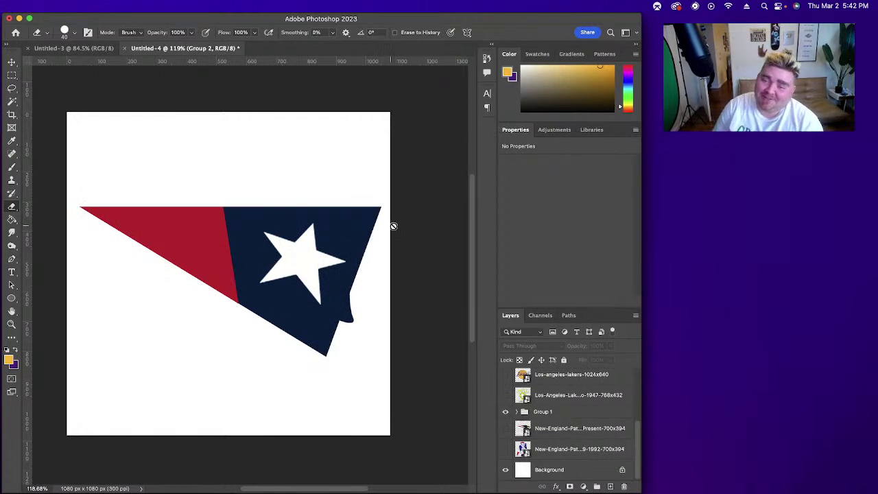
left_click(505, 412)
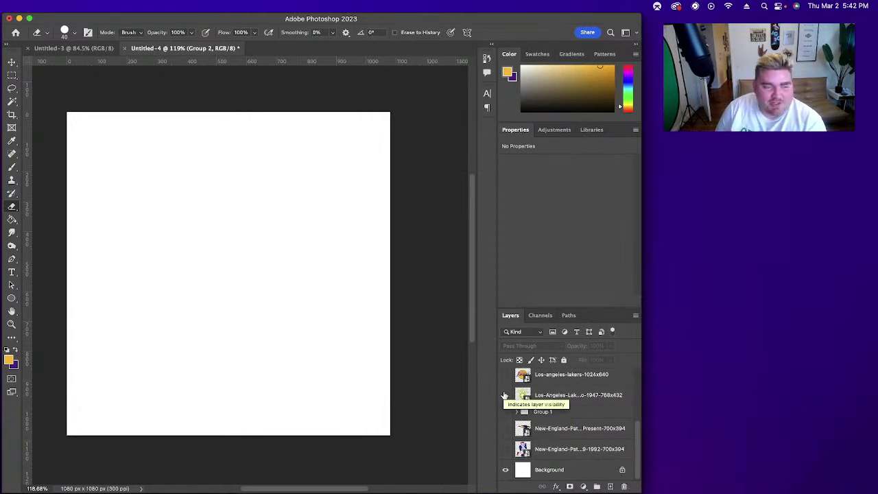
Step: Show the present Green Bay Packers logo and briefly preview the Baltimore Orioles logo over it, leaving the Orioles layers hidden
scroll(505, 401, "up", 5)
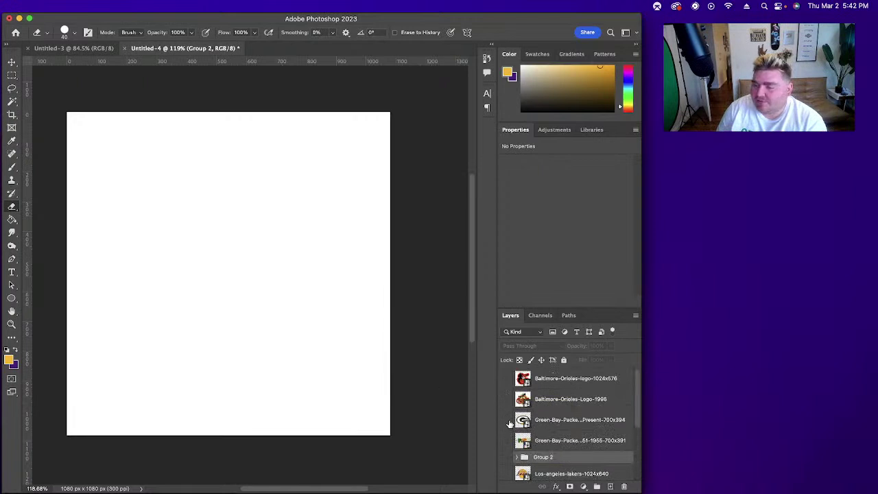
left_click(507, 421)
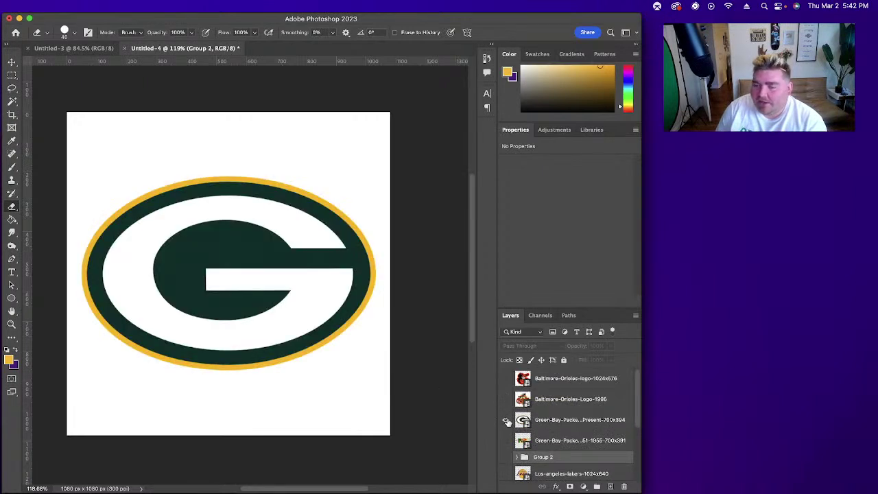
left_click(506, 379)
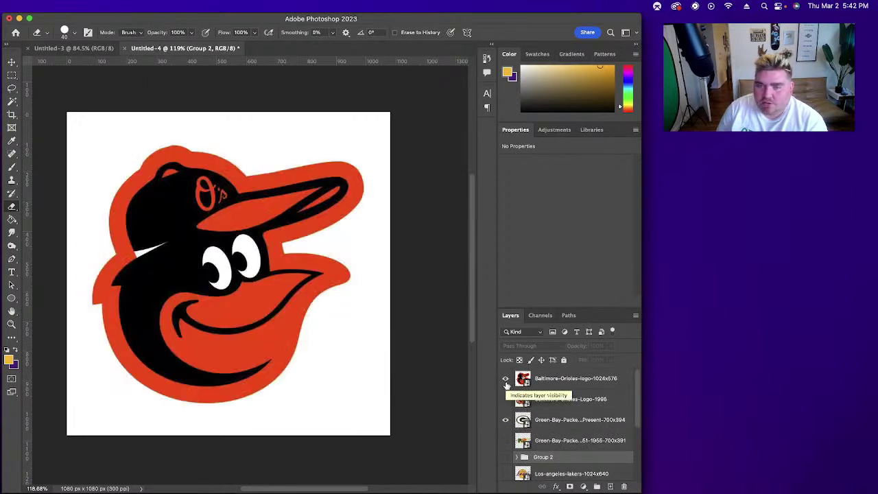
left_click(505, 380)
left_click(506, 399)
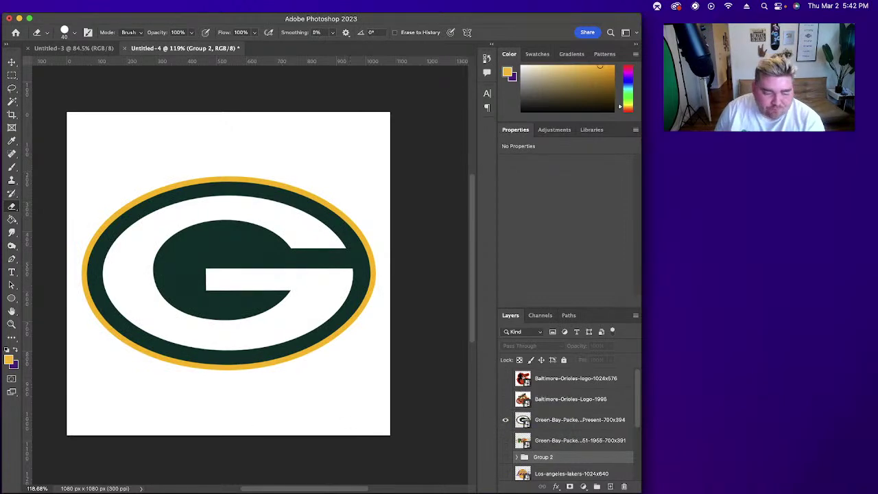
Step: Switch to Chrome and search Google Images for "packers cheesehead"
key("super+Tab")
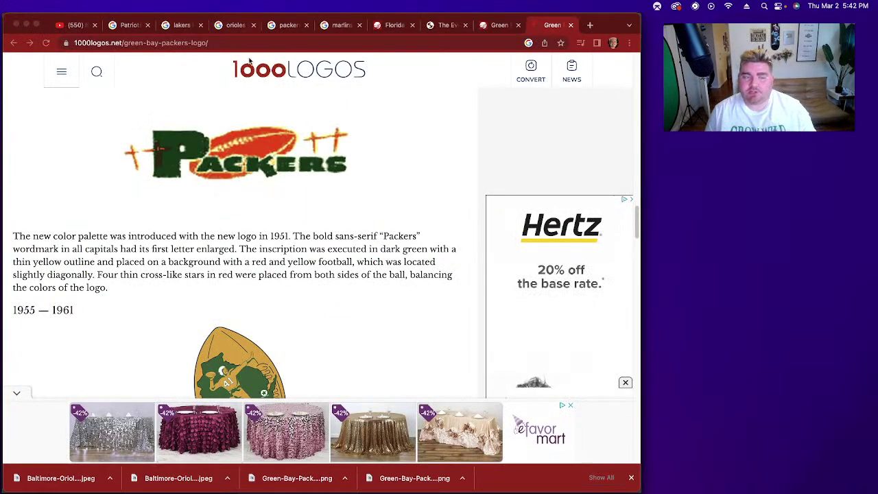
left_click(284, 46)
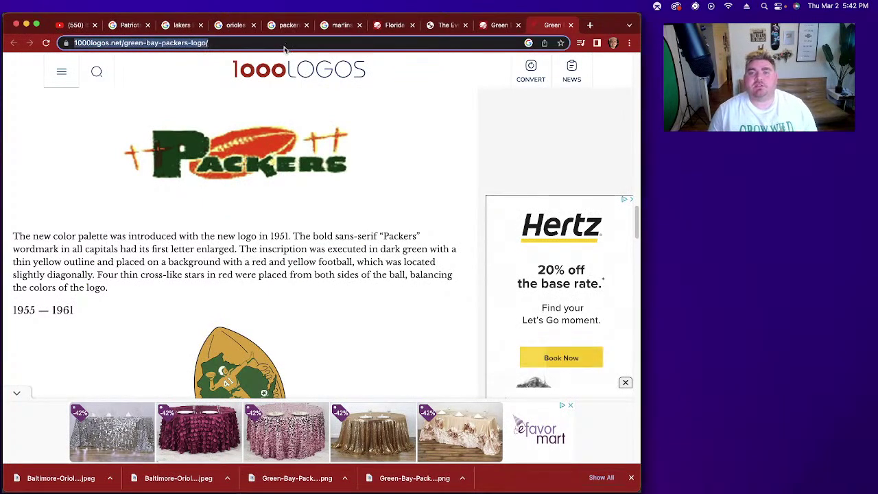
type("packers chees")
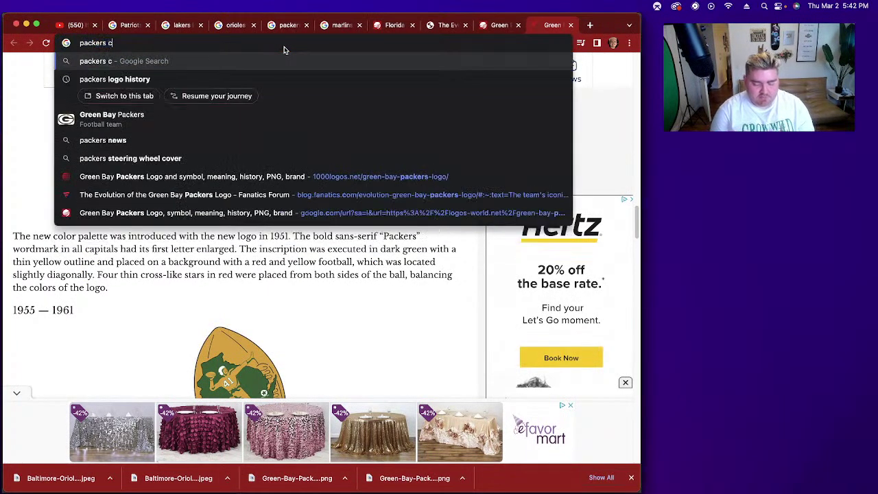
type("e")
key("Return")
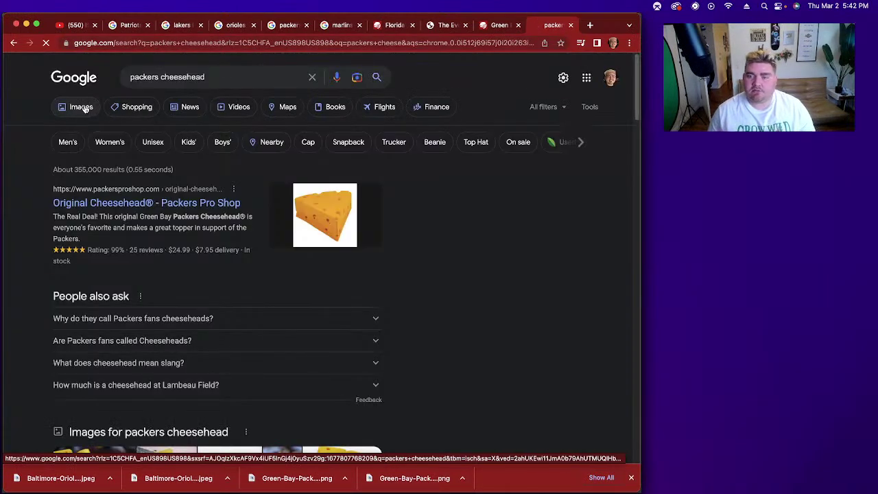
left_click(84, 108)
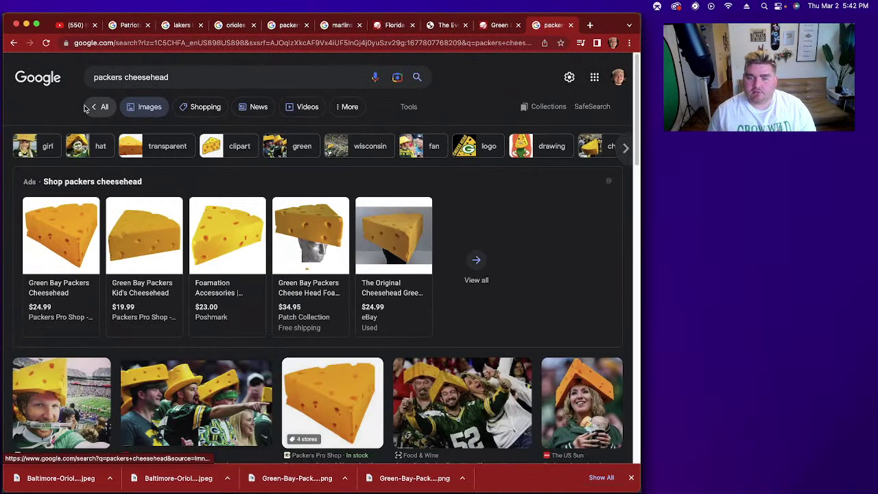
Step: Find the Green Bay Stuff image of the yellow cheesehead hat and save it to Downloads as Original-Cheesehead-Hat
scroll(284, 206, "down", 5)
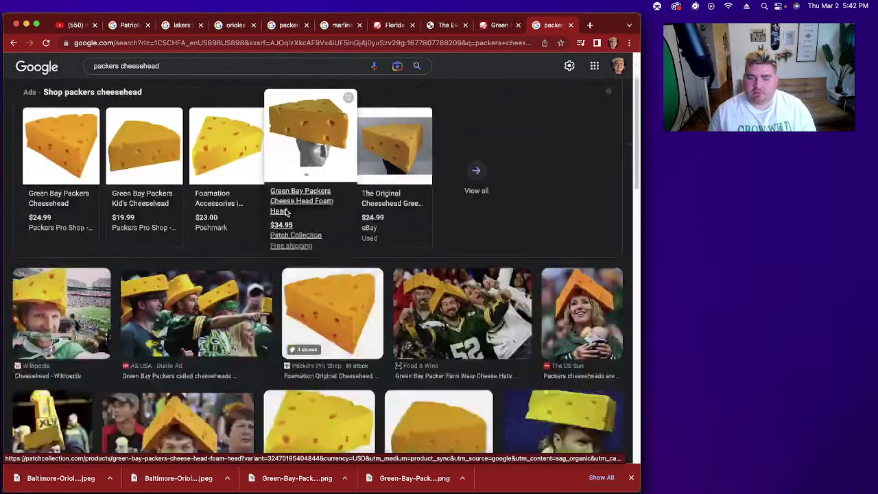
scroll(287, 213, "down", 5)
scroll(309, 215, "up", 6)
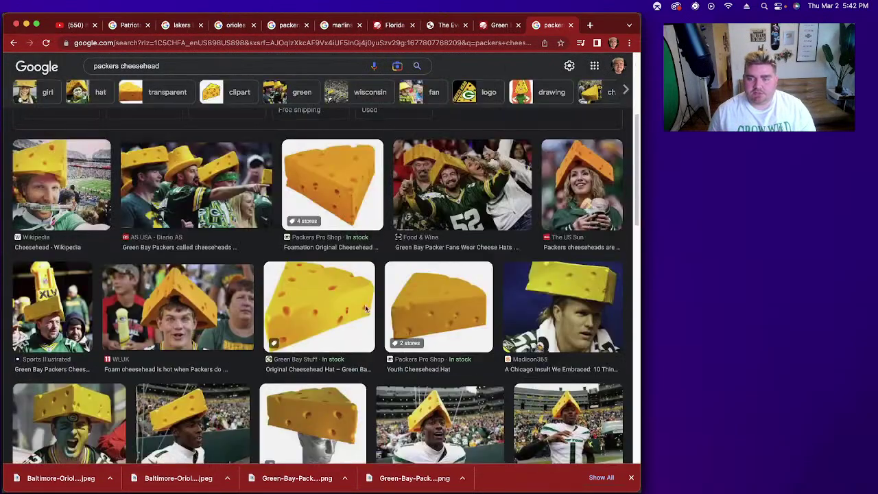
scroll(364, 312, "down", 1)
left_click(342, 296)
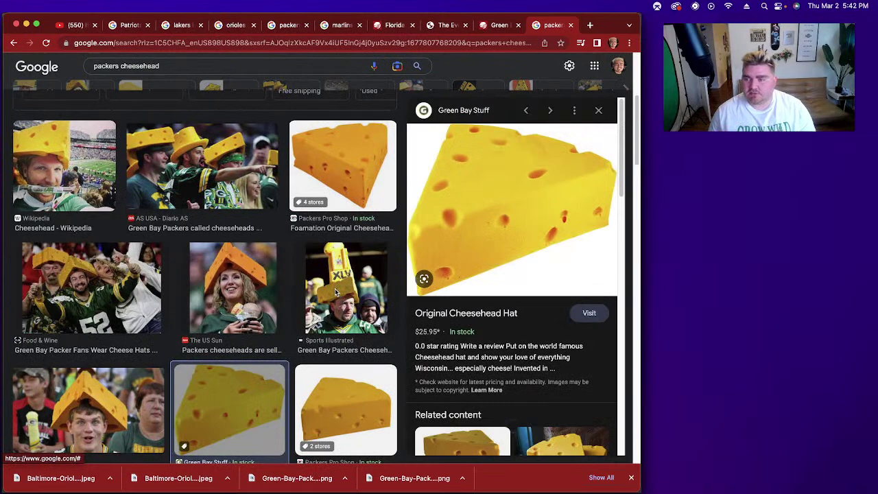
right_click(489, 220)
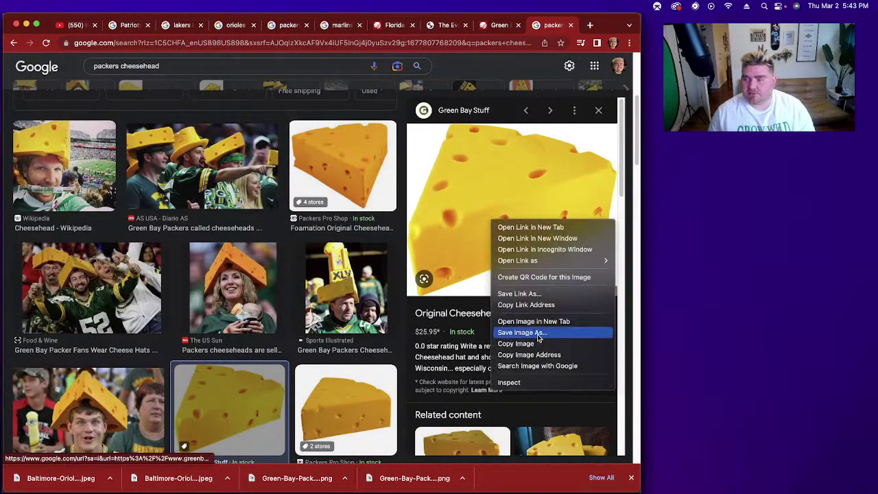
left_click(538, 334)
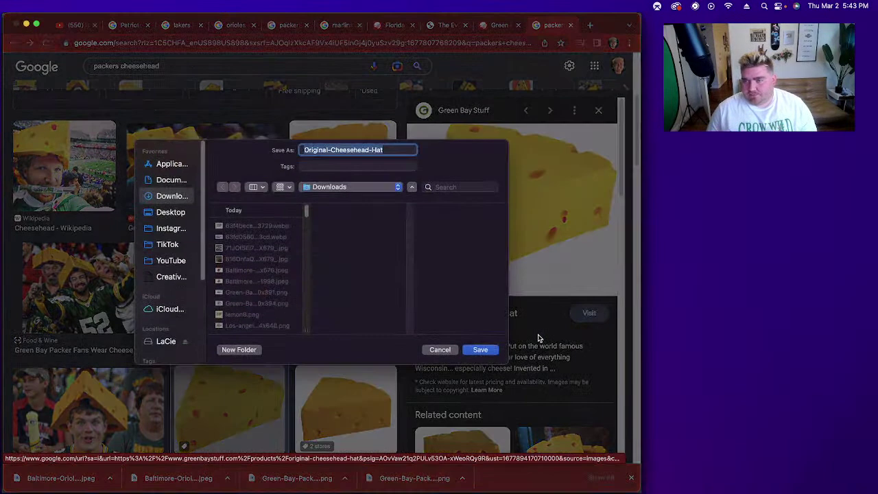
left_click(479, 351)
Step: Browse the related cheesehead images and save the CNET picture of the cheese wedge on a brick wall to Downloads
scroll(479, 356, "down", 5)
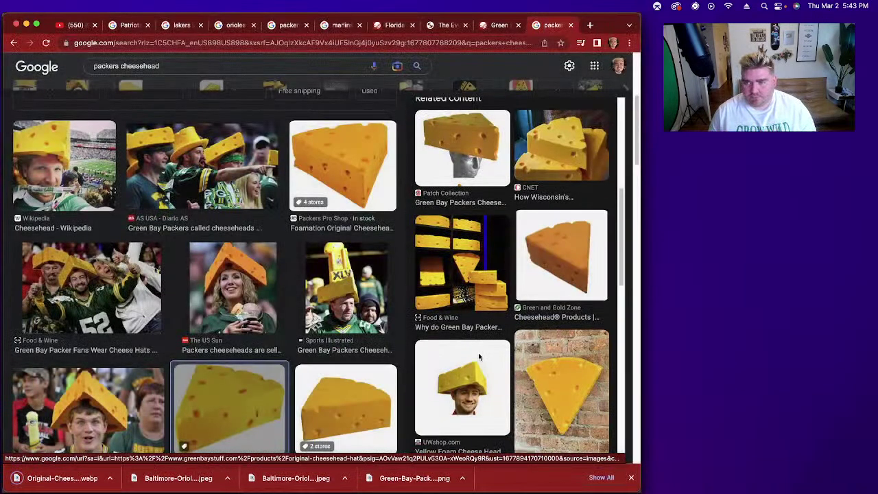
left_click(548, 371)
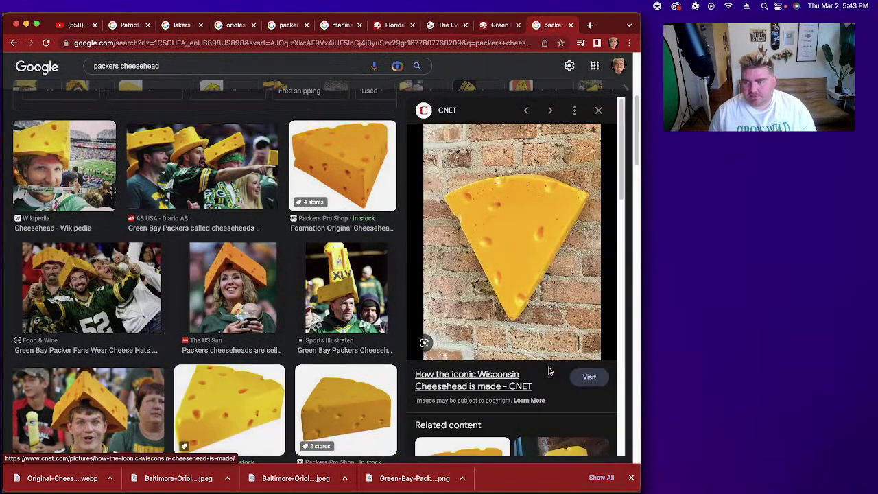
scroll(549, 371, "down", 3)
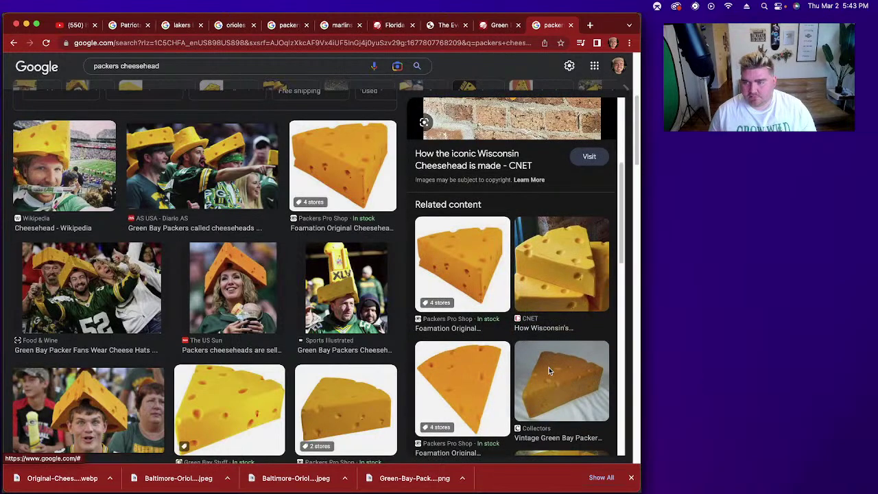
left_click(567, 273)
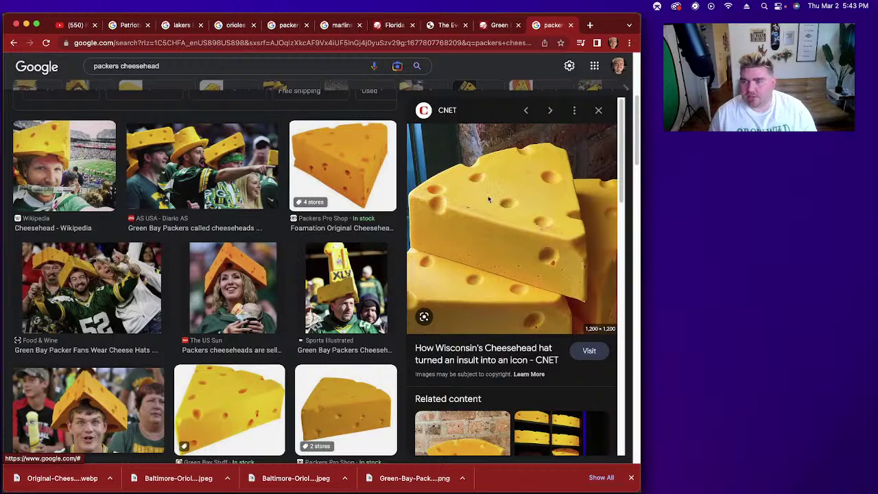
scroll(500, 313, "down", 5)
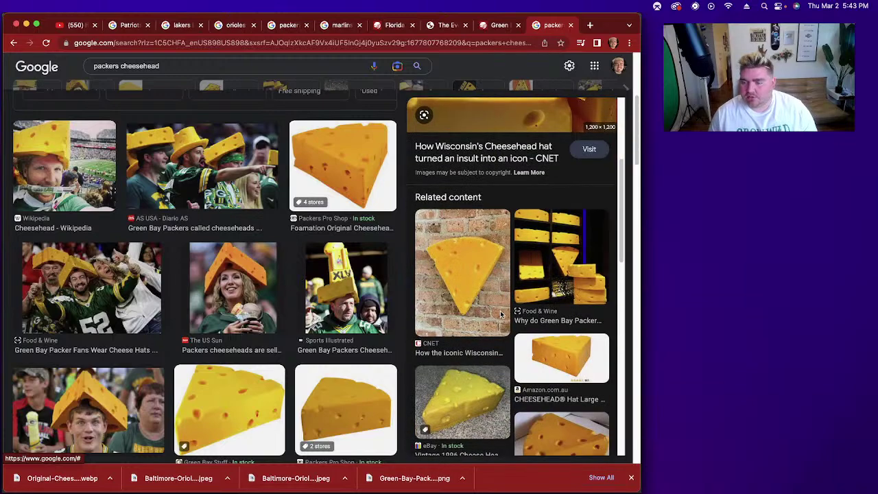
scroll(500, 312, "down", 5)
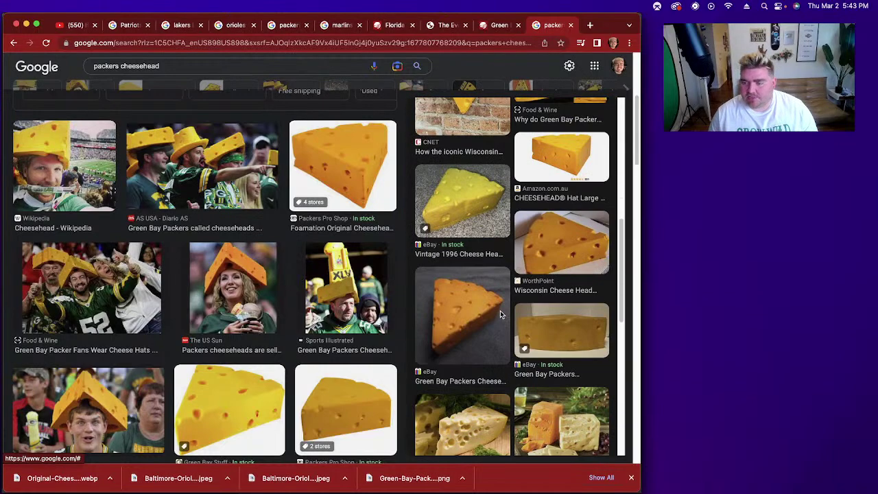
scroll(500, 310, "up", 8)
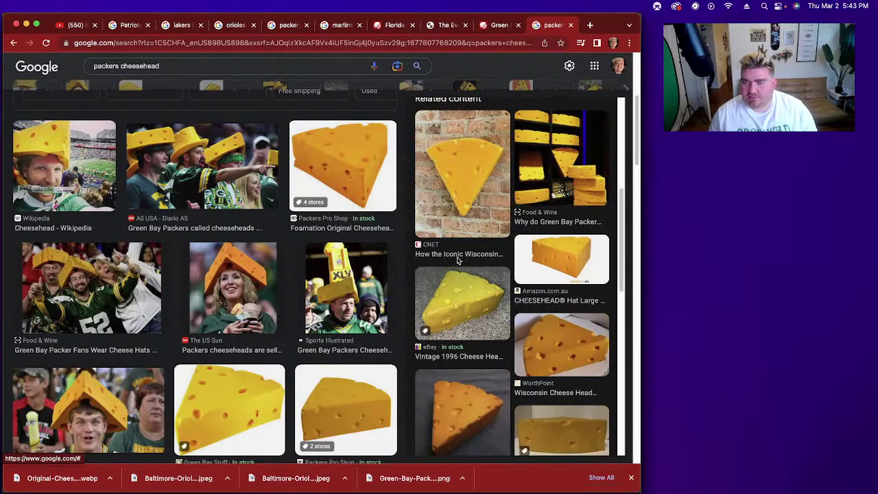
left_click(471, 184)
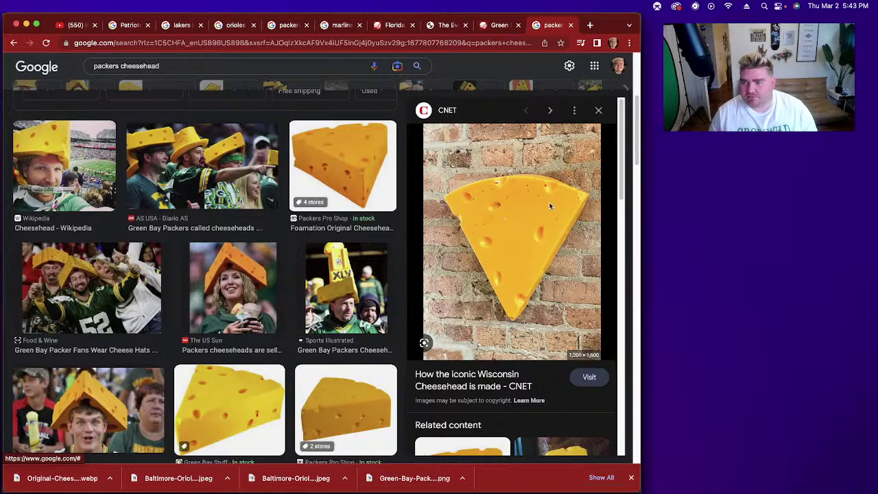
right_click(523, 215)
left_click(571, 330)
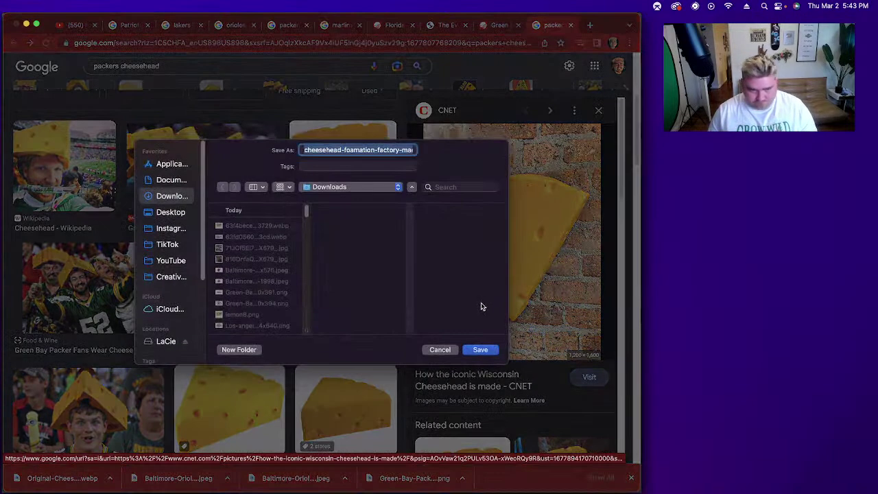
left_click(483, 350)
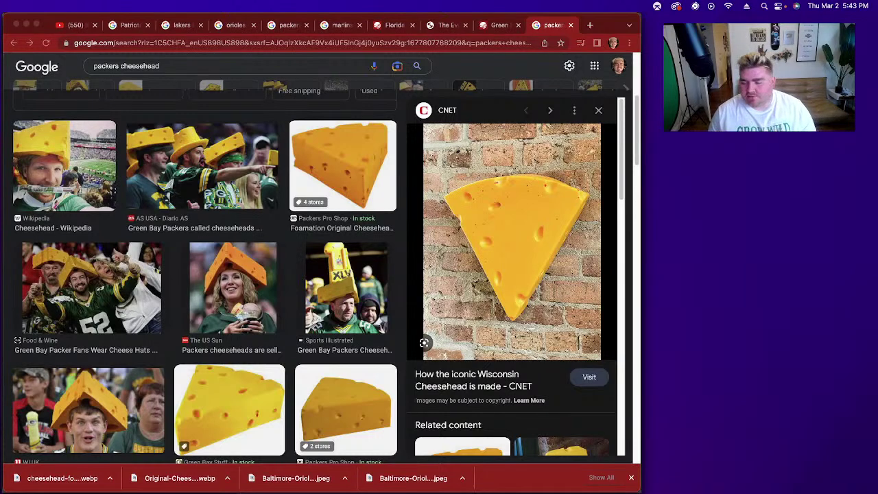
Step: Switch back to Photoshop and place the downloaded Original-Cheesehead-Hat image above the present Green Bay Packers logo layer
key("super+Tab")
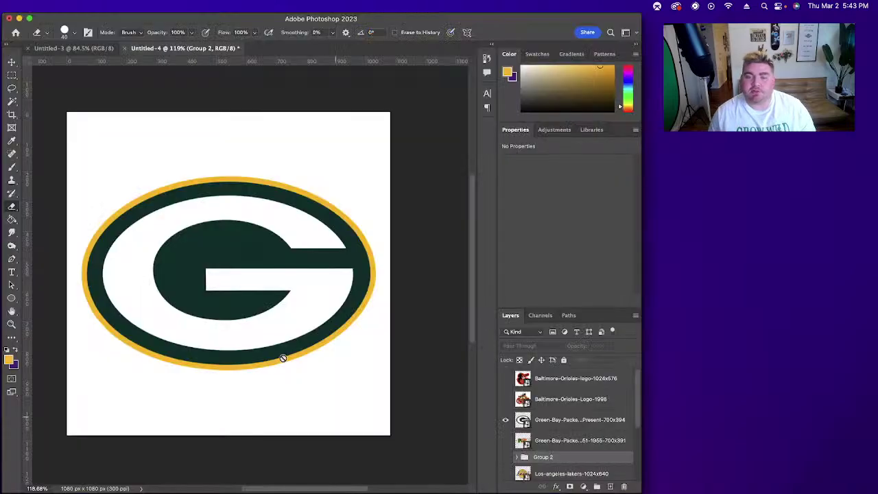
left_click(12, 61)
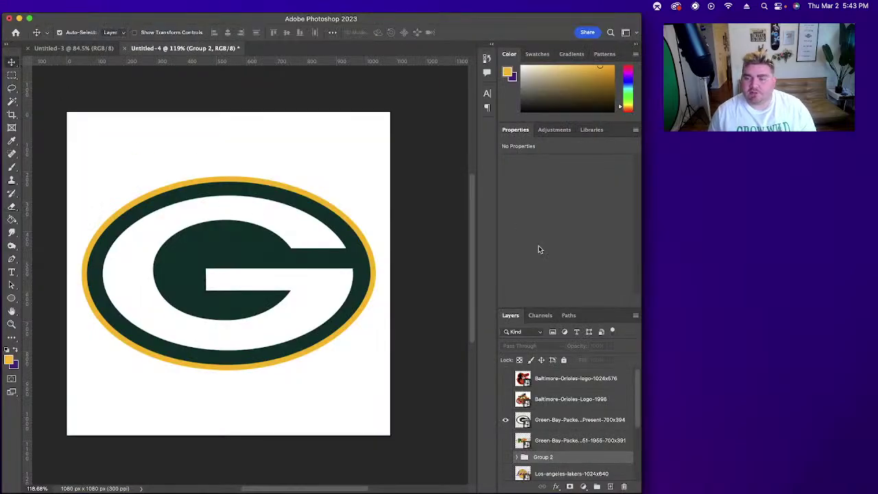
left_click(597, 425)
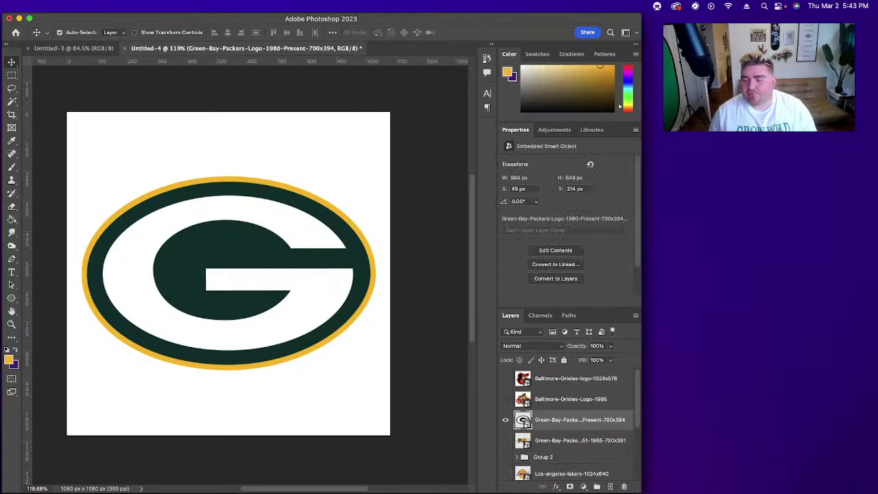
left_click(669, 484)
key("Escape")
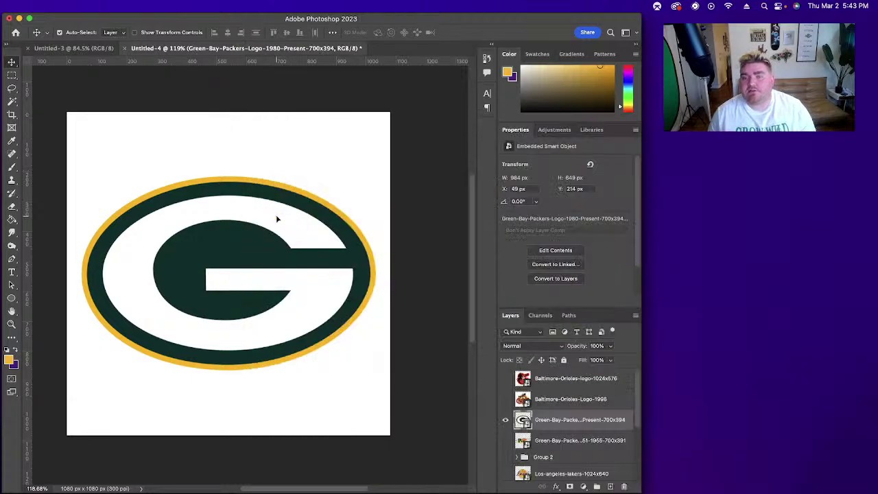
left_click(797, 425)
left_click(14, 66)
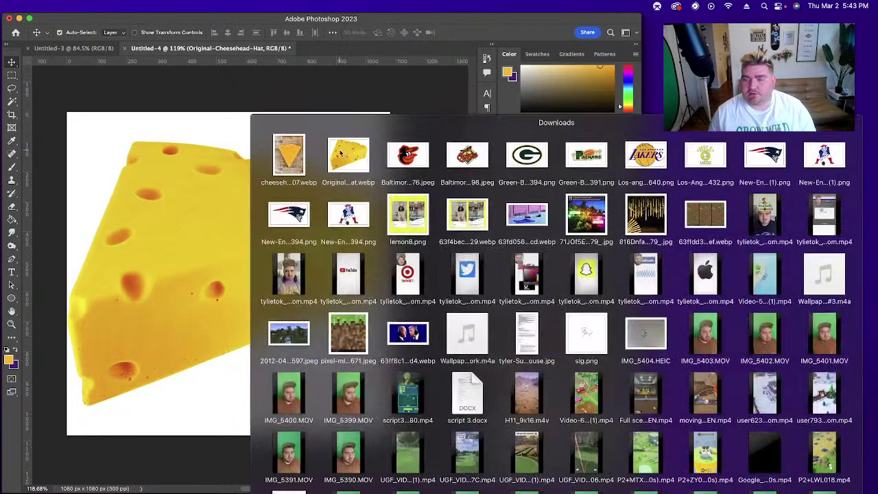
Step: Place the downloaded cheesehead wedge photo from the brick wall and enlarge it to about 1923 × 2584 px so the cheese covers the canvas
left_click_drag(288, 153, 251, 212)
left_click_drag(229, 434, 246, 241)
left_click_drag(57, 275, 18, 276)
left_click_drag(313, 277, 342, 399)
left_click_drag(239, 112, 273, 28)
mouse_move(272, 304)
left_mouse_down()
mouse_move(271, 137)
mouse_move(255, 312)
mouse_move(261, 292)
mouse_move(272, 291)
left_mouse_up()
Step: Hide the present Green Bay Packers logo layer, then duplicate it and move the copy above both cheese layers
left_click(567, 465)
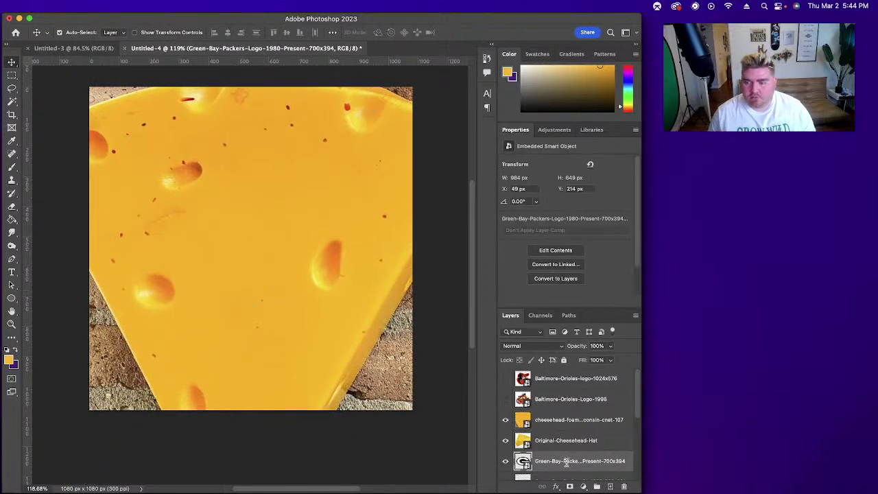
mouse_move(591, 461)
left_mouse_down()
mouse_move(586, 413)
mouse_move(587, 465)
left_mouse_up()
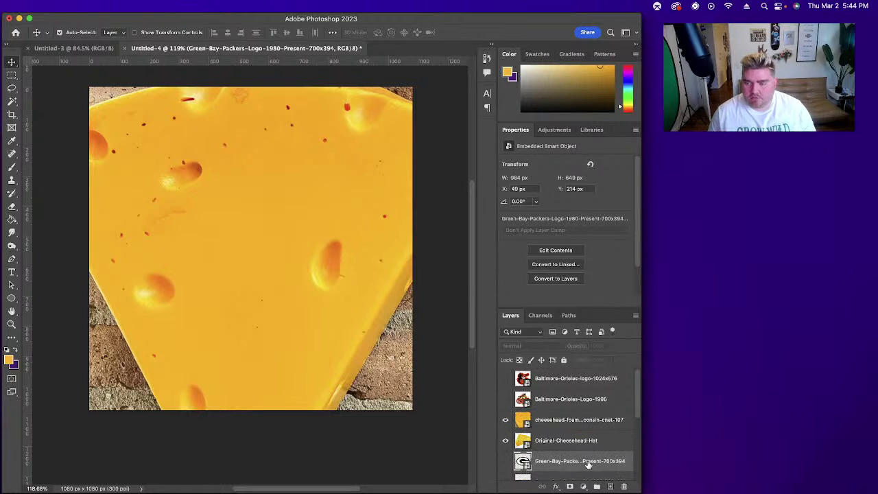
key("super+j")
left_click_drag(582, 464, 523, 418)
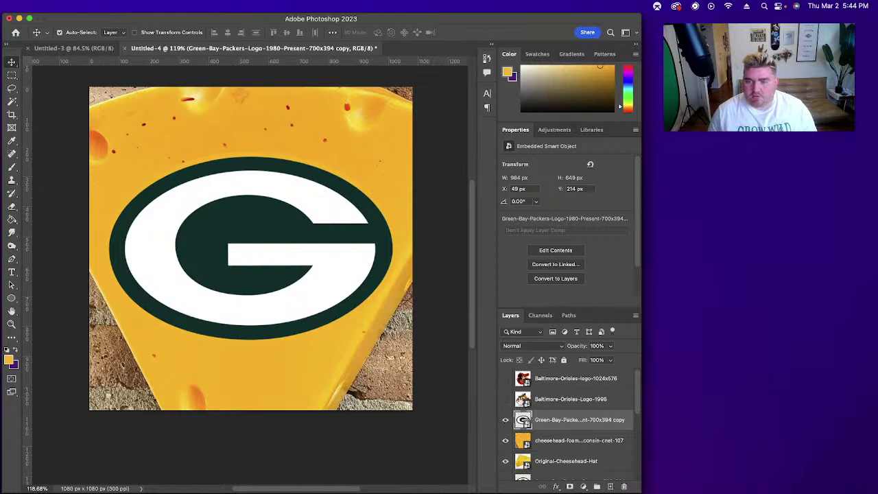
Step: Hide the cheesehead-foamation photo layer and move the Original-Cheesehead-Hat down to about Y 147 px behind the logo
left_click(506, 443)
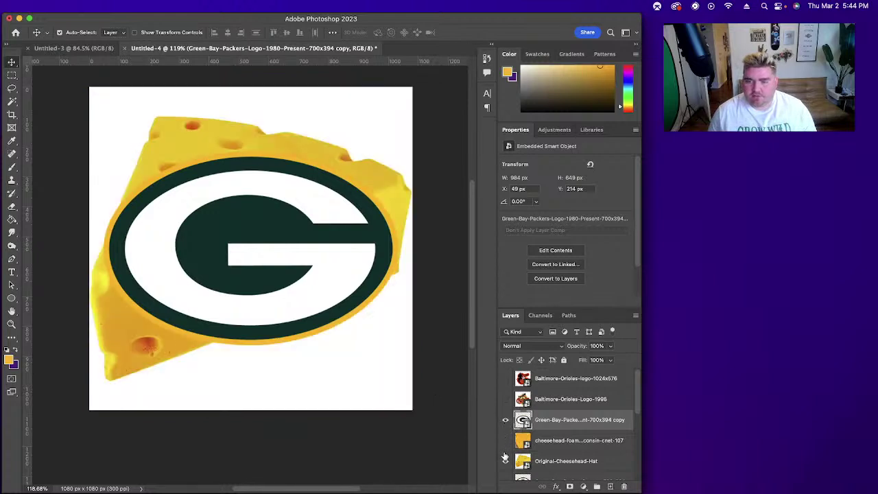
left_click(590, 461)
left_click_drag(213, 131, 213, 165)
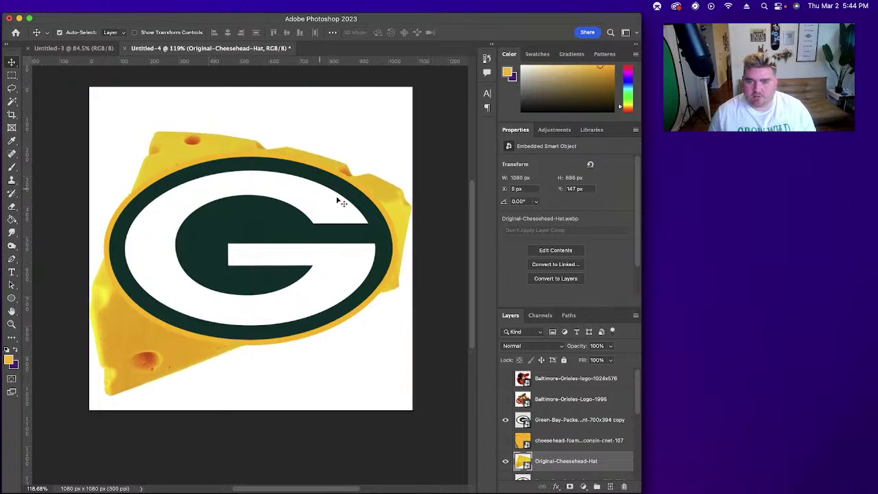
Step: Select the white G shape of the Packers logo copy with the Magic Wand, keeping the layer at 100% opacity
left_click(574, 421)
left_click(610, 346)
left_click_drag(607, 360, 675, 361)
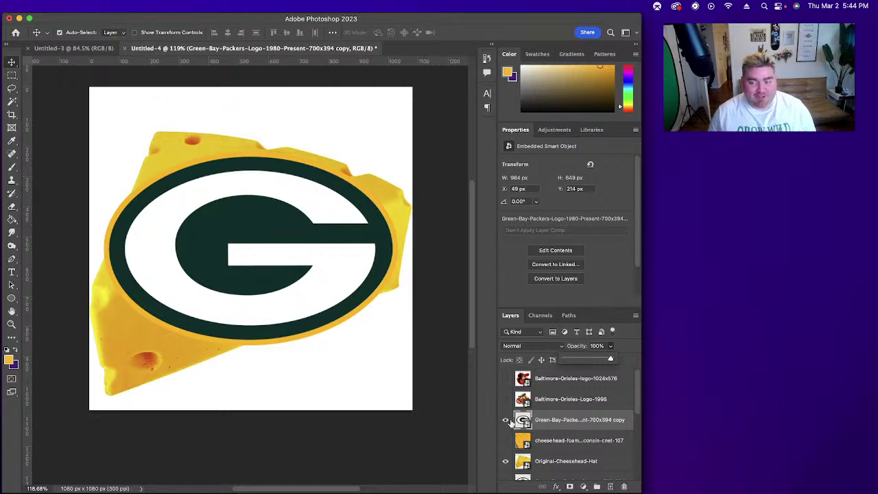
left_click(12, 113)
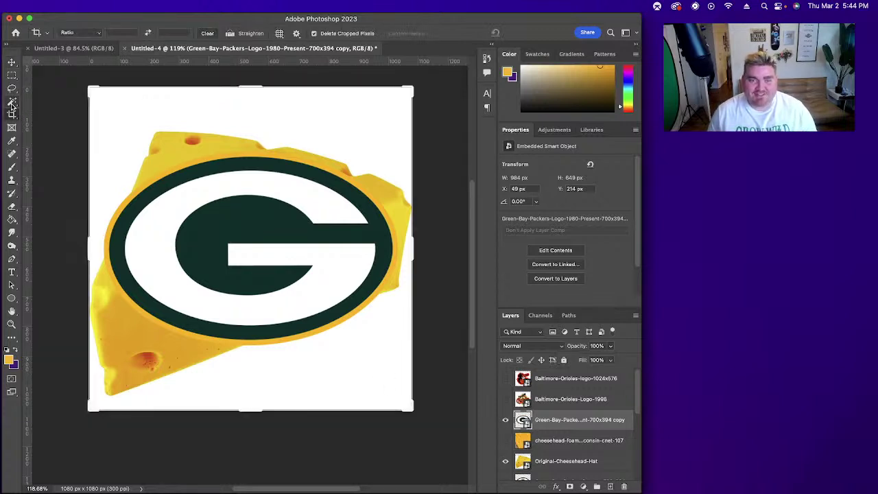
left_click(12, 101)
left_click(306, 199)
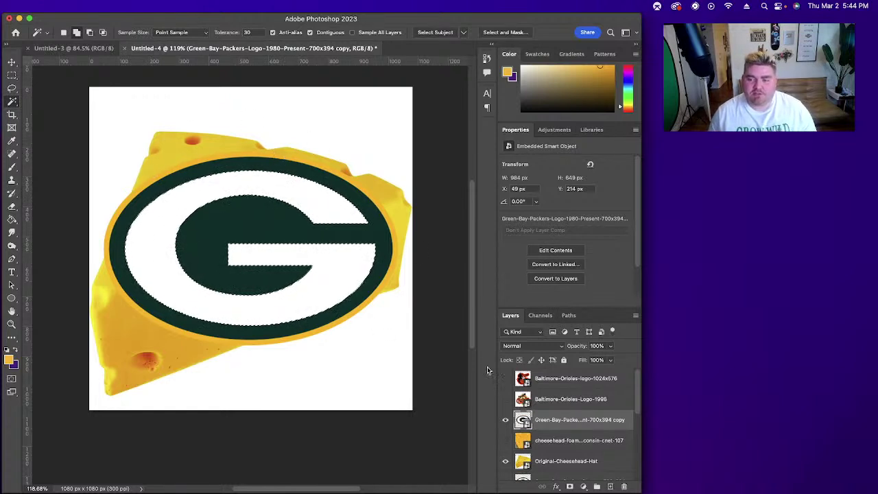
Step: Hide the Original-Cheesehead-Hat and the old 1951-1955 Packers logo layers, leaving only the present logo copy showing
scroll(534, 427, "down", 2)
left_click(505, 456)
left_click(505, 414)
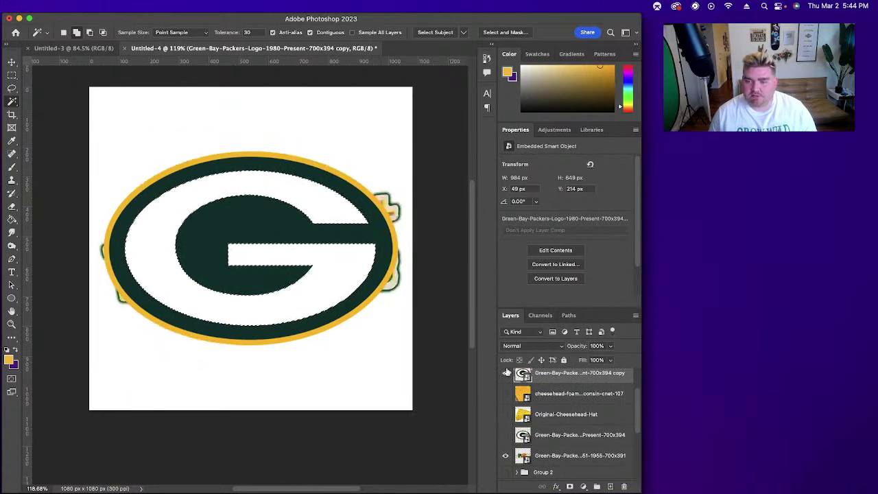
left_click(506, 374)
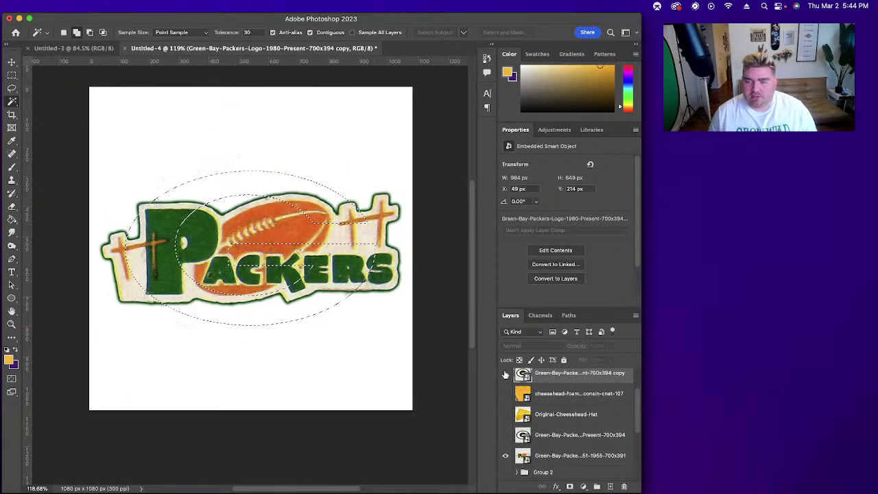
left_click(505, 374)
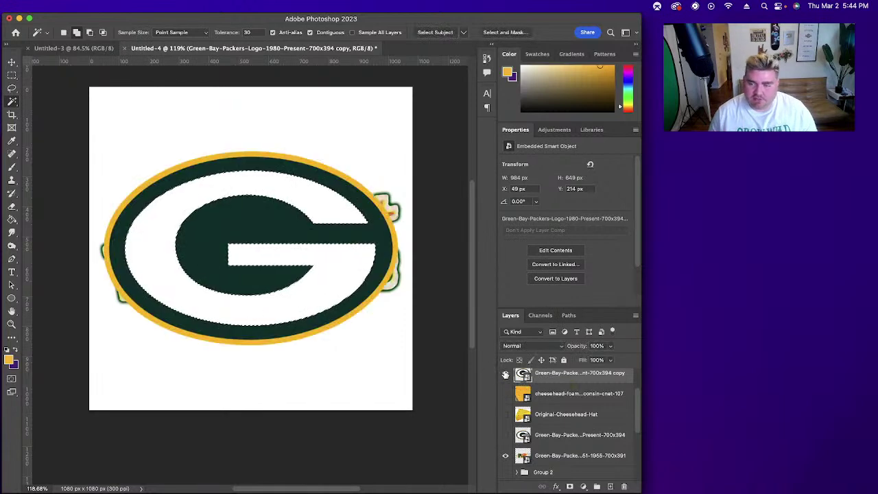
left_click(505, 456)
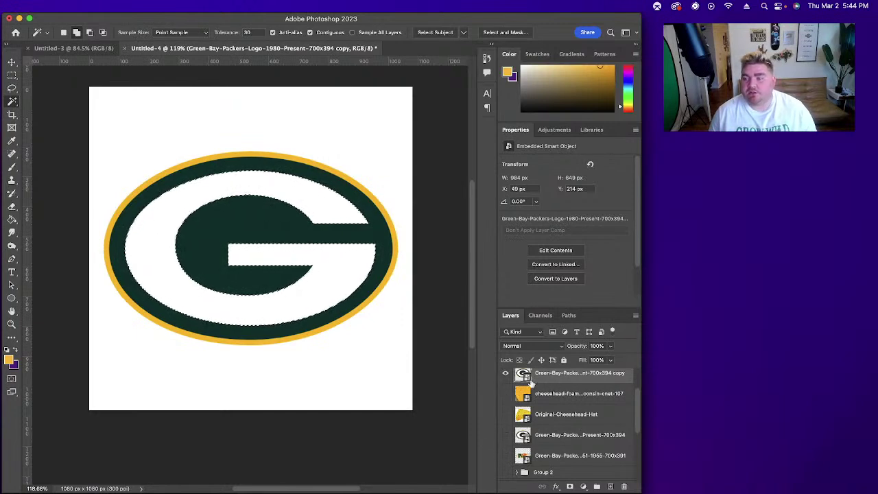
Step: Compare the two cheese images beneath the G selection, leaving the Original-Cheesehead-Hat and the logo copy switched on
left_click(506, 376)
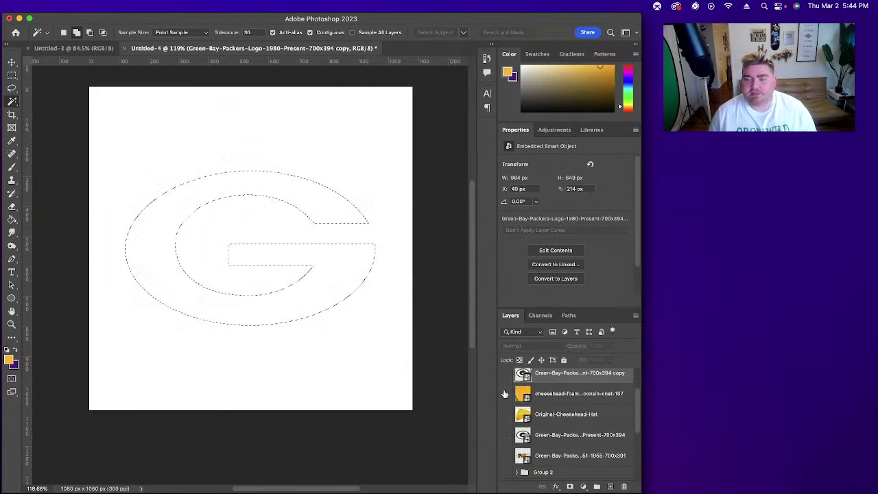
left_click(505, 394)
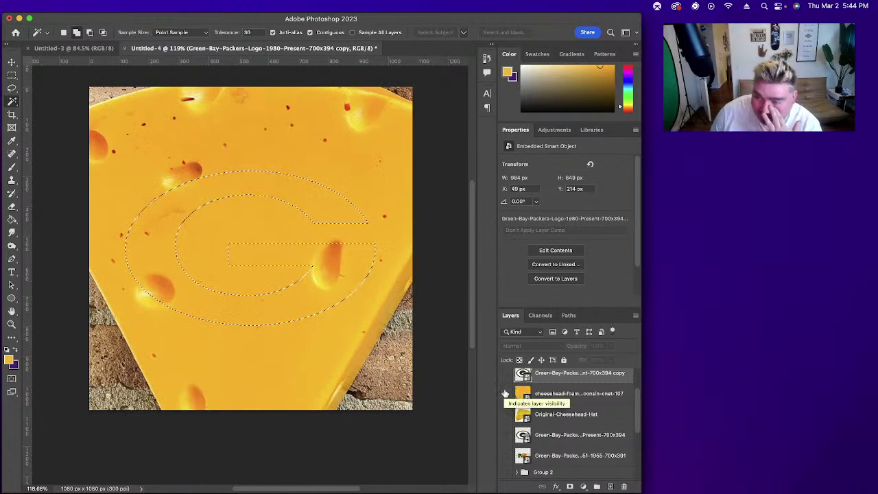
left_click(505, 393)
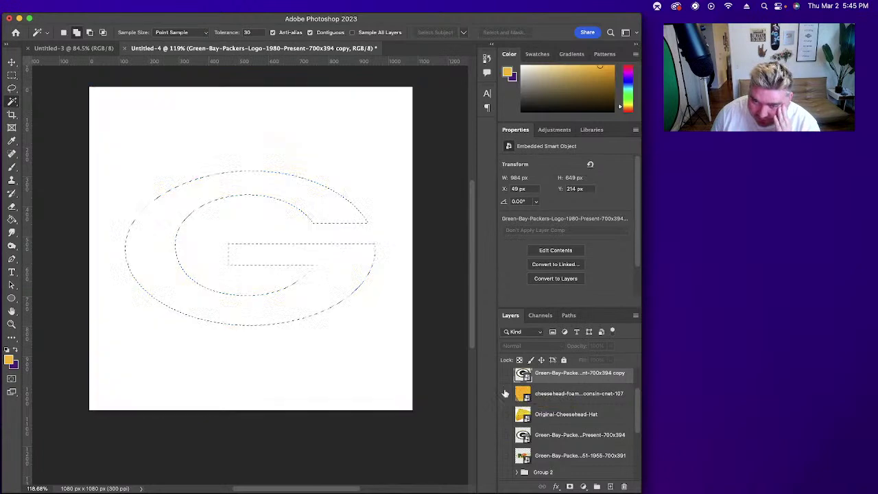
left_click(506, 414)
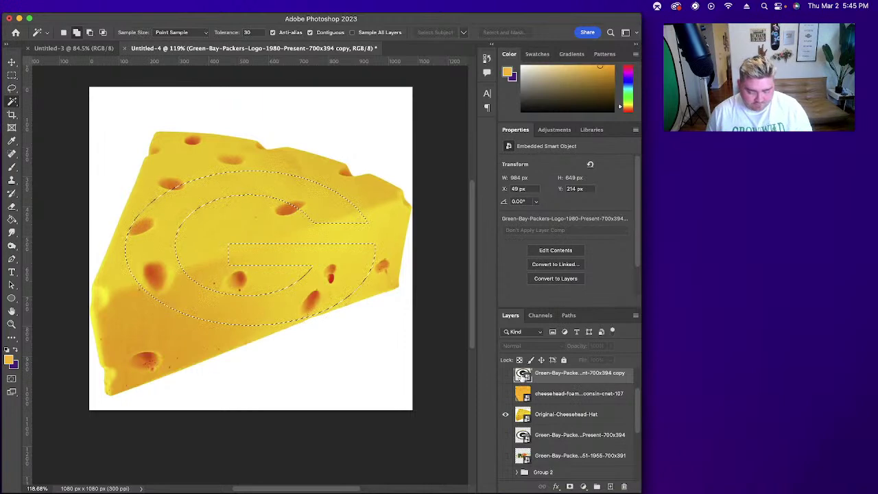
left_click(505, 373)
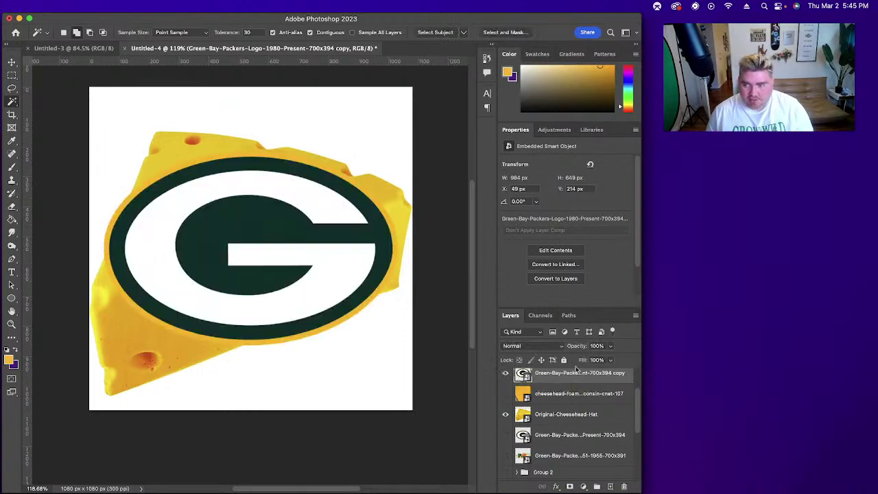
Step: Lower the logo copy's opacity to 27% and move the Original-Cheesehead-Hat beneath it to about X 17, Y 167 px
left_click(610, 345)
left_click_drag(611, 358, 569, 384)
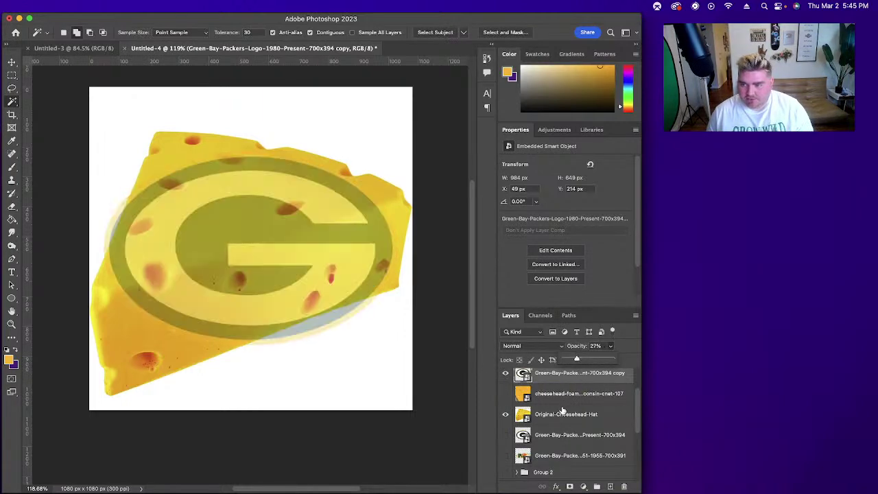
left_click(565, 414)
left_click(12, 62)
left_click_drag(254, 110, 326, 134)
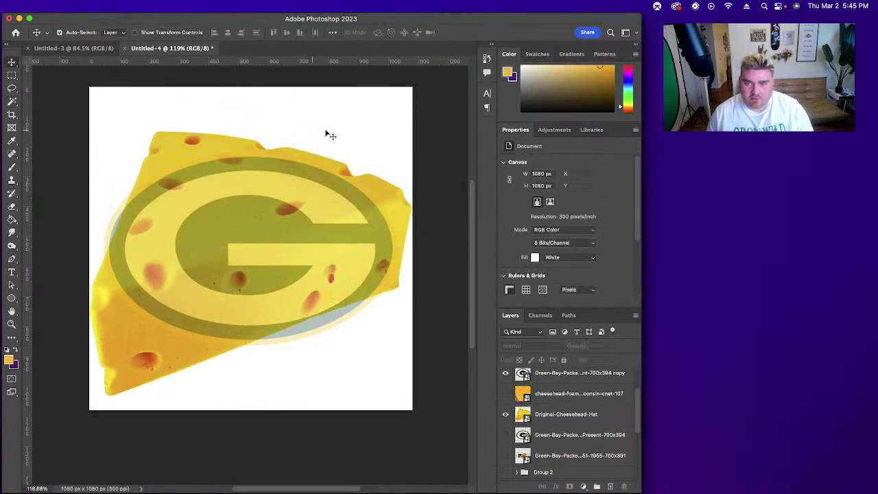
left_click(590, 417)
mouse_move(236, 138)
left_mouse_down()
mouse_move(254, 89)
mouse_move(241, 142)
left_mouse_up()
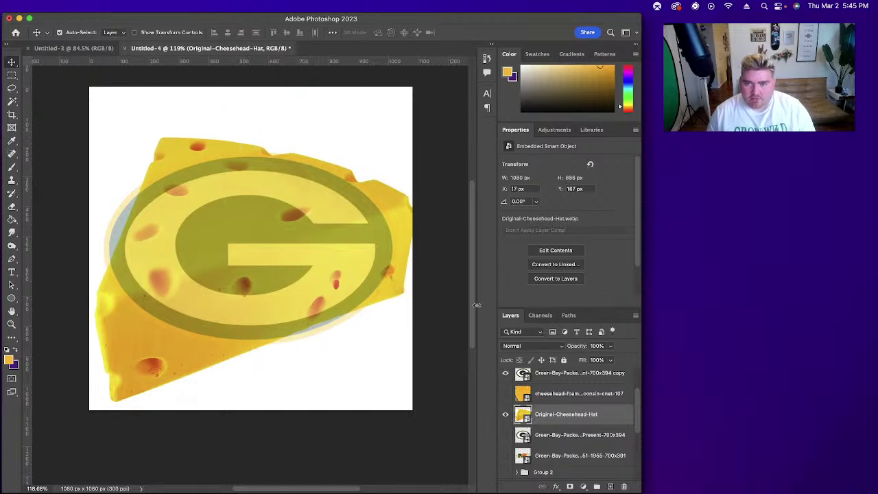
Step: Select the G from the logo copy with the Magic Wand, hide that copy, and mask the Original-Cheesehead-Hat layer to the G shape
left_click(536, 375)
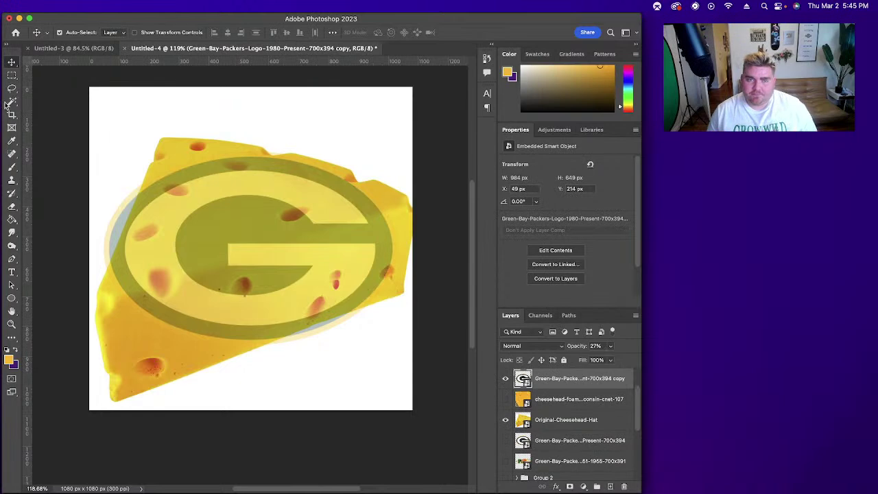
left_click(11, 102)
left_click(337, 207)
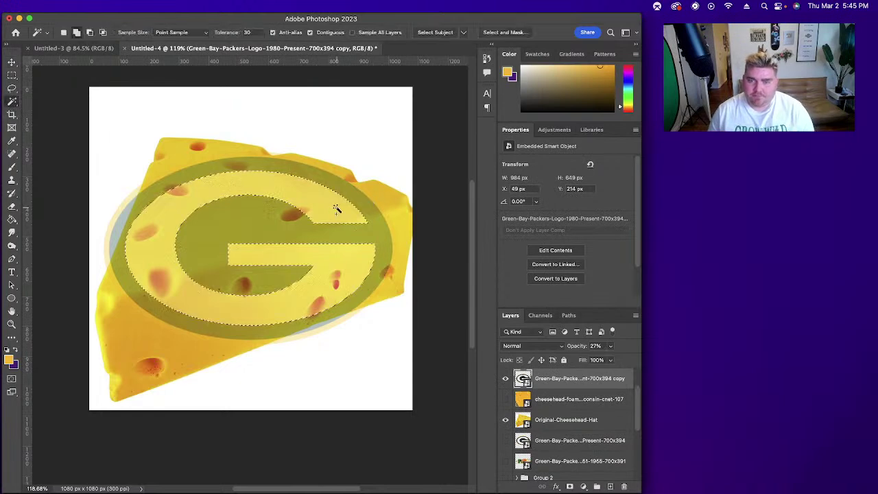
left_click(506, 378)
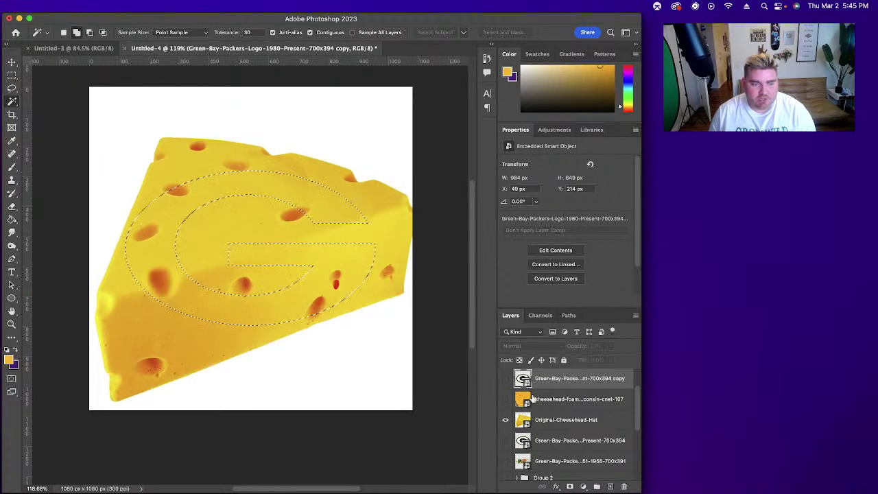
left_click(558, 420)
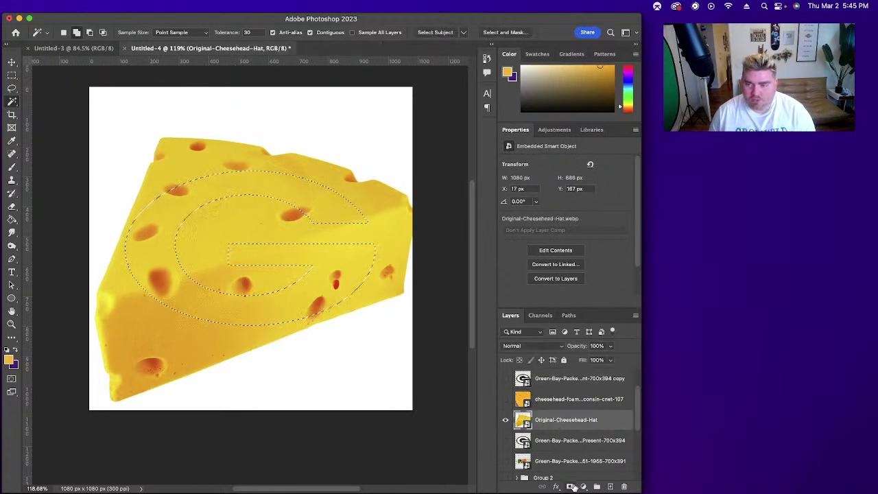
left_click(574, 486)
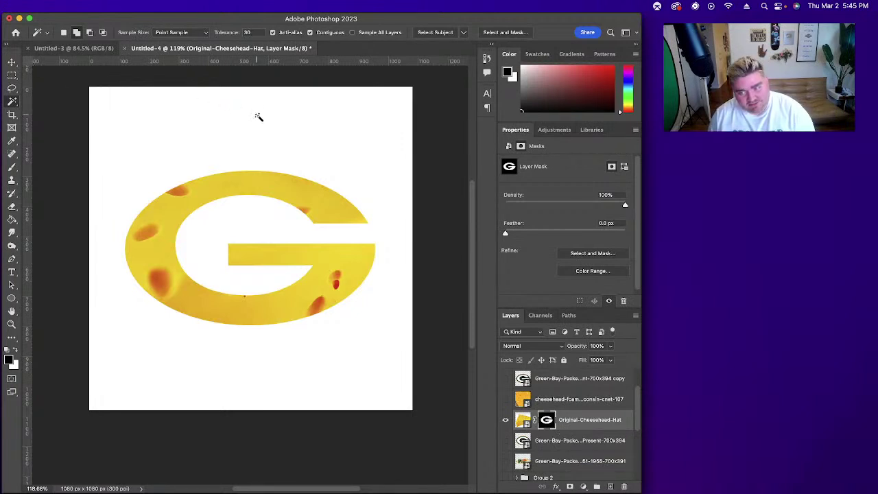
Step: Delete the unused cheesehead-foamation photo layer and the Packers logo copy layer
left_click(568, 403)
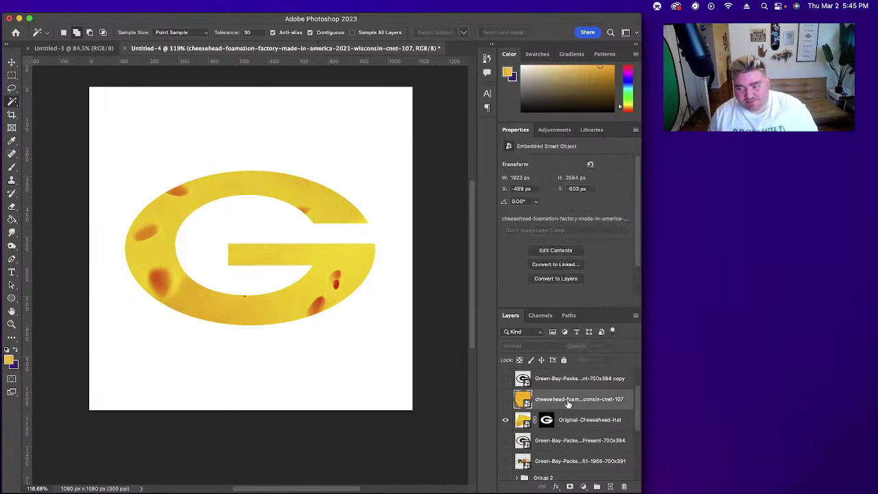
key("Delete")
left_click(568, 378)
key("Delete")
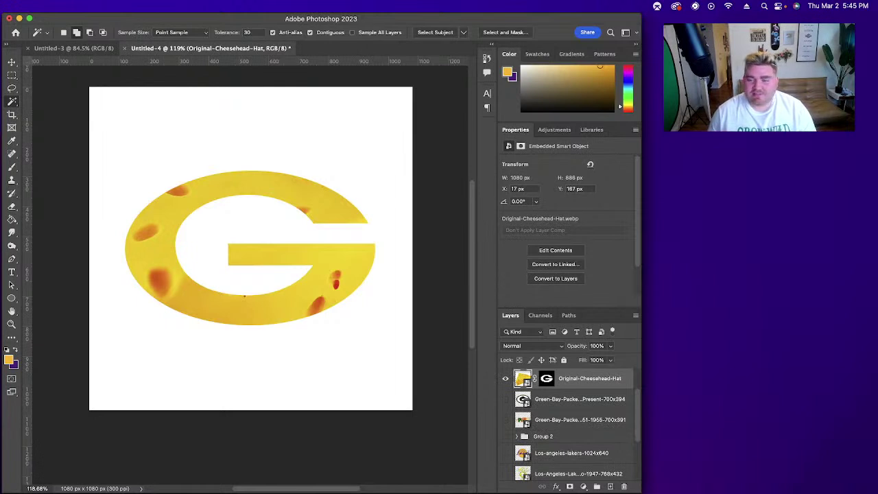
Step: Save the cheese G logo as "Packers Future" in the Oversimplified Sports folder
key("super+s")
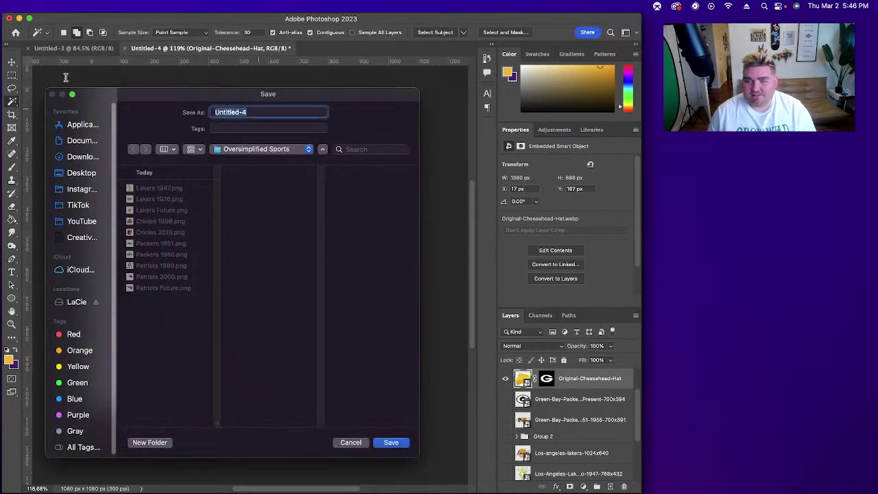
type("Packers Future")
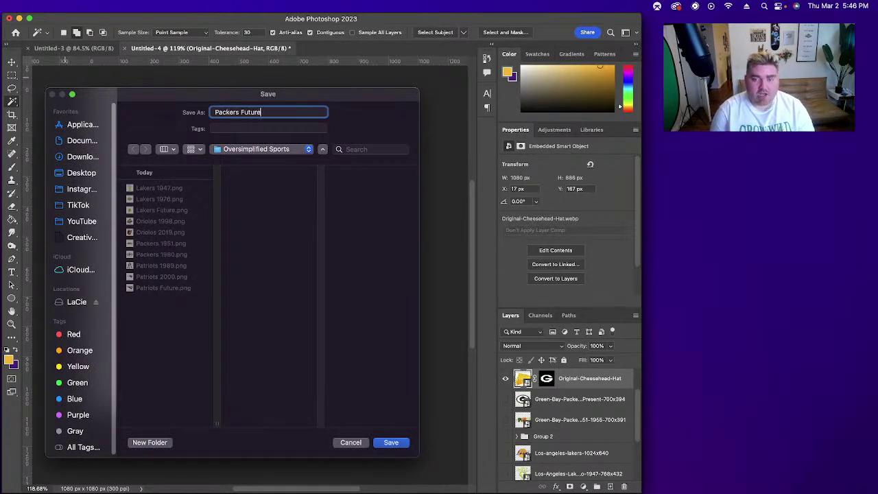
key("Return")
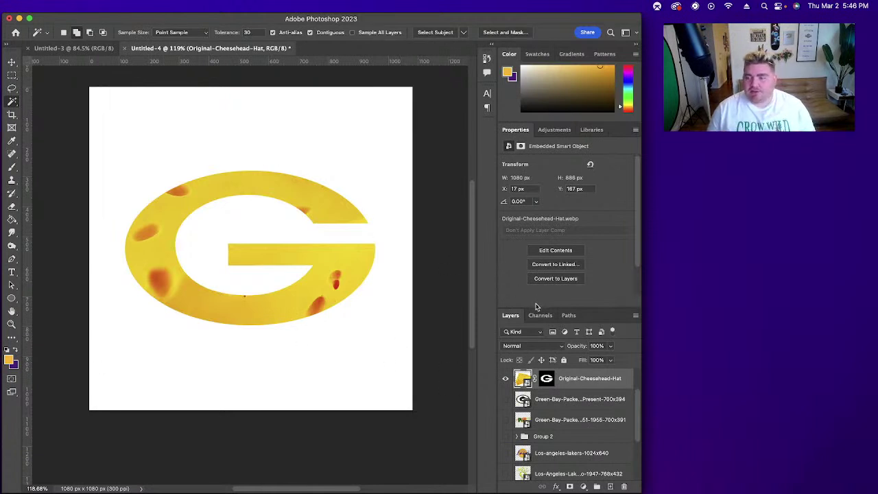
Step: Hide the cheese G layer, then show and select the Baltimore-Orioles-logo-1024x576 layer
left_click(507, 380)
scroll(507, 383, "up", 2)
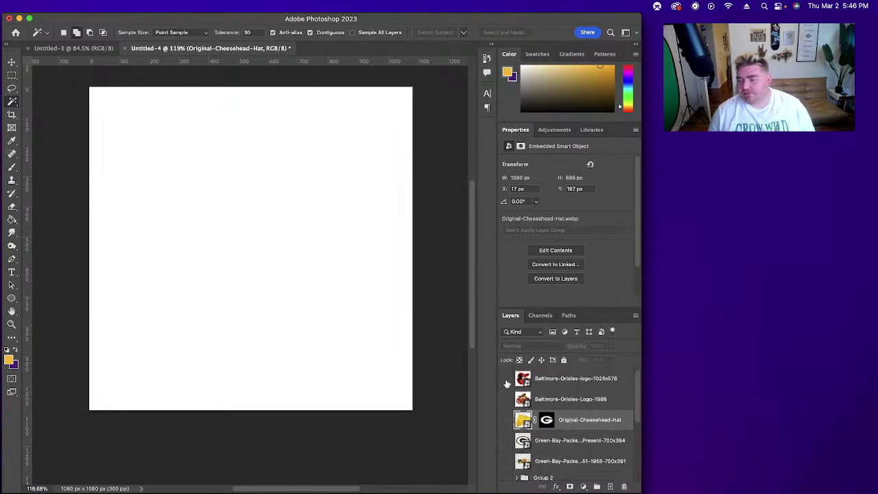
left_click(507, 379)
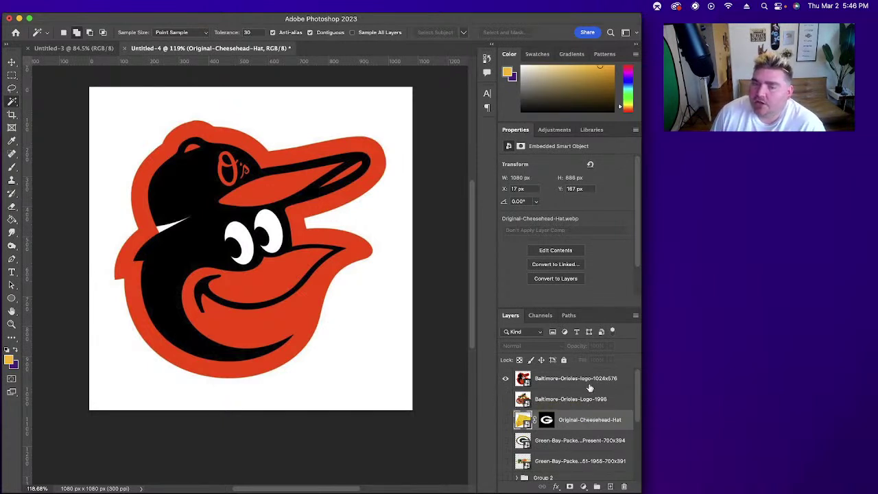
left_click(589, 388)
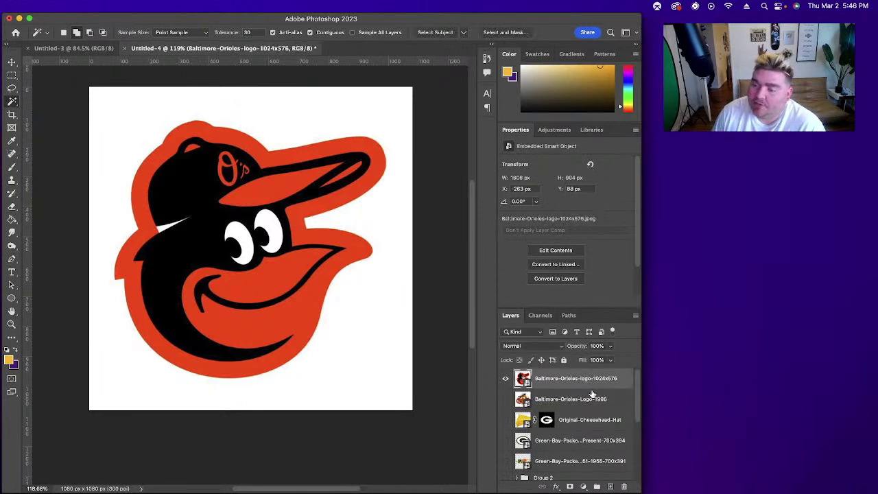
Step: Reset the colours to black and white and draw a black circle about 612 px wide over the Orioles bird's face
left_click(7, 350)
left_click(10, 298)
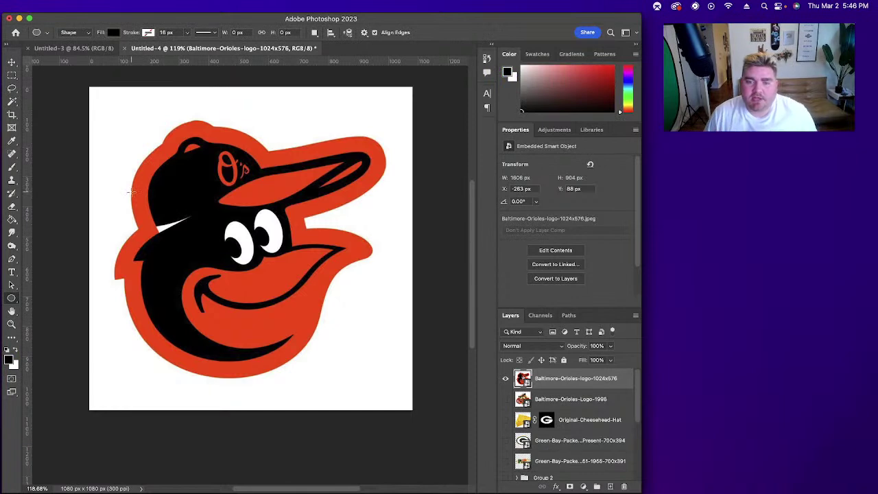
left_click_drag(137, 179, 416, 363)
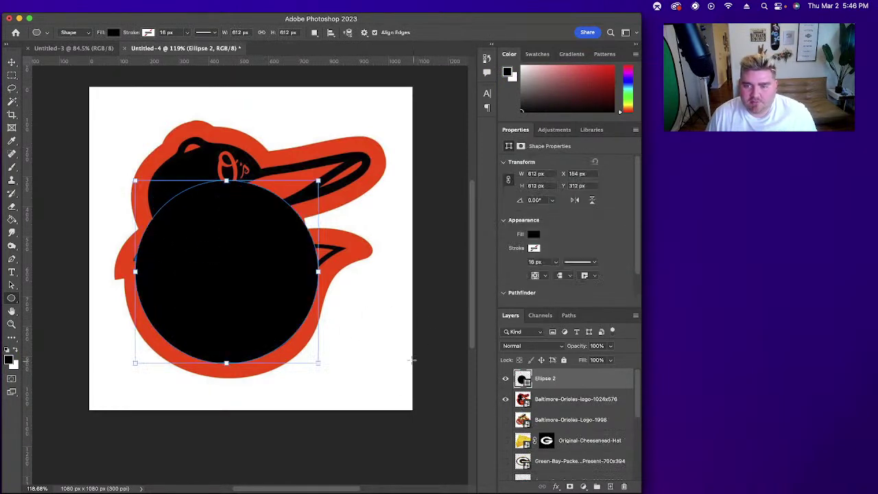
Step: Move the black circle slightly sideways over the Orioles bird's face to an X position of 171 px
left_click(12, 62)
mouse_move(181, 263)
left_mouse_down()
mouse_move(190, 256)
mouse_move(181, 260)
left_mouse_up()
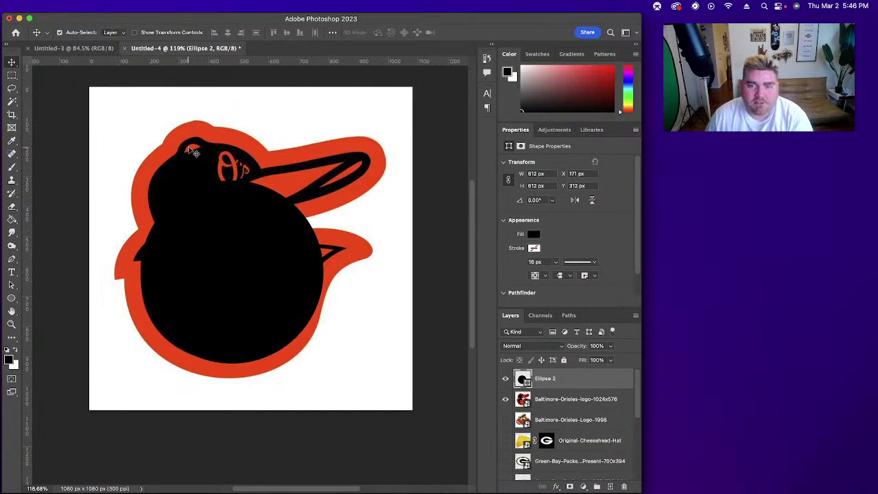
left_click(506, 400)
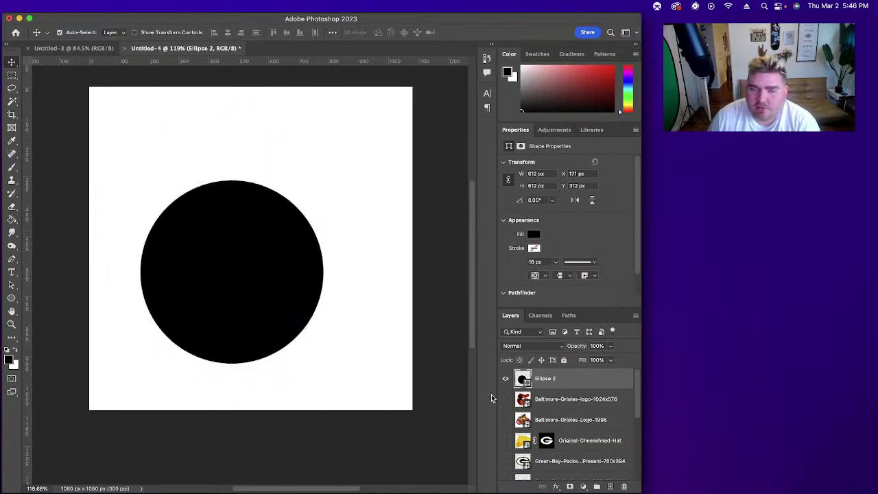
left_click(12, 259)
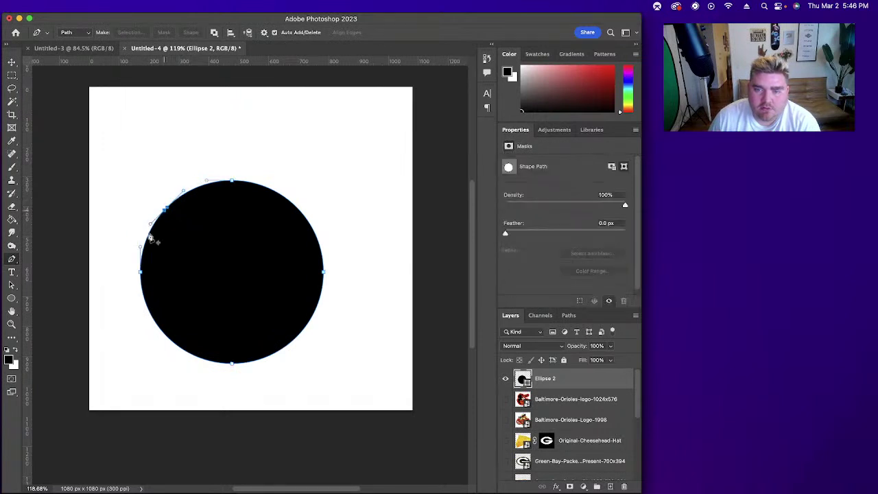
left_click_drag(131, 260, 122, 274)
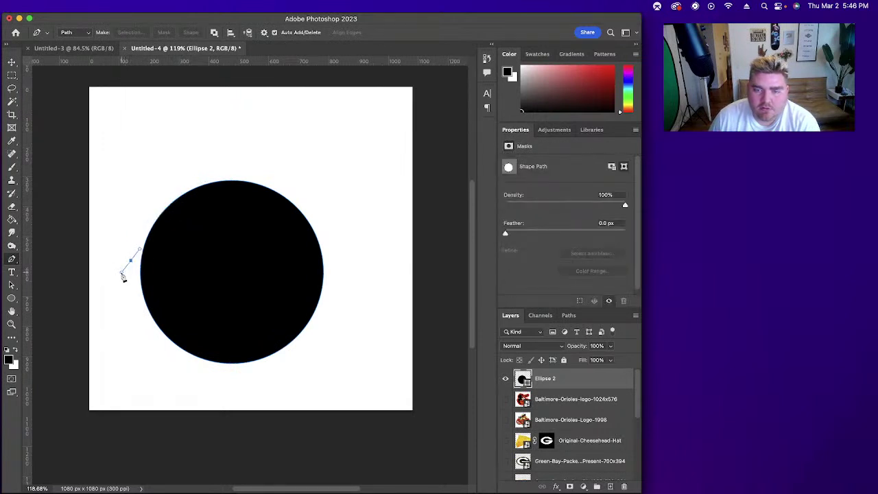
key("super+z")
left_click(506, 399)
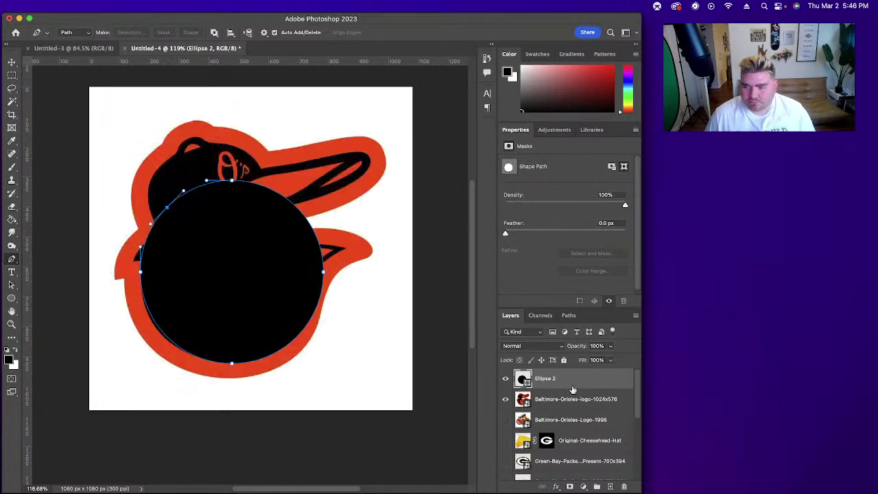
key("super+z")
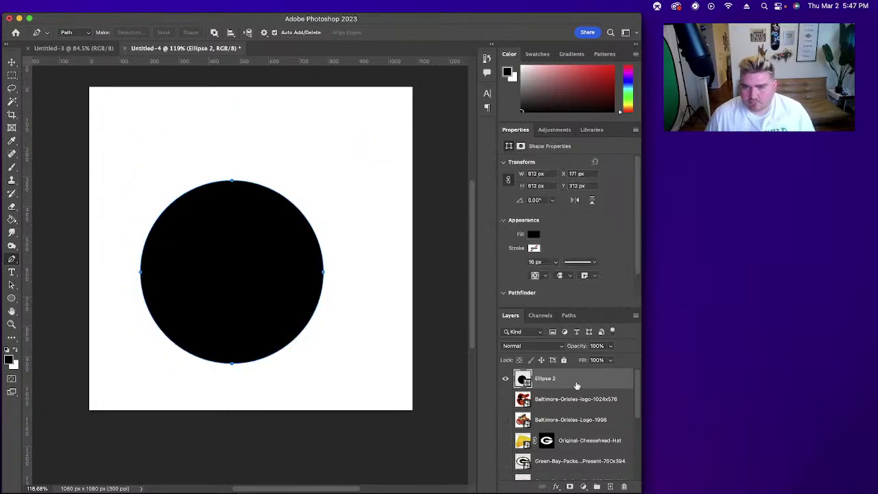
Step: Show the Baltimore-Orioles-logo-1024x576 layer and lower its opacity to 42%
left_click(569, 399)
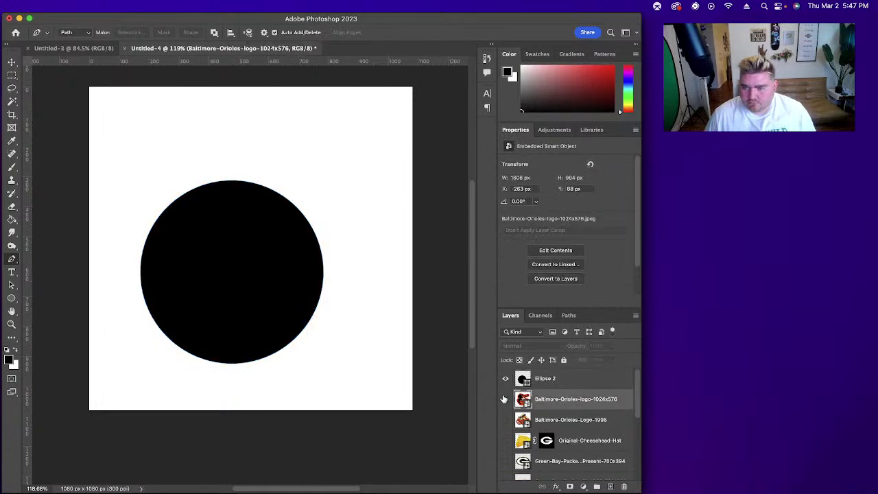
left_click(506, 399)
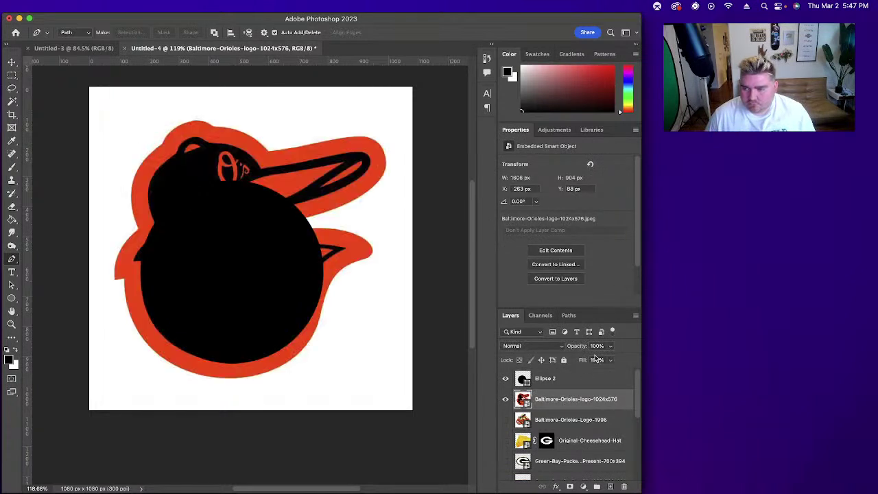
left_click(610, 346)
left_click_drag(611, 359, 585, 359)
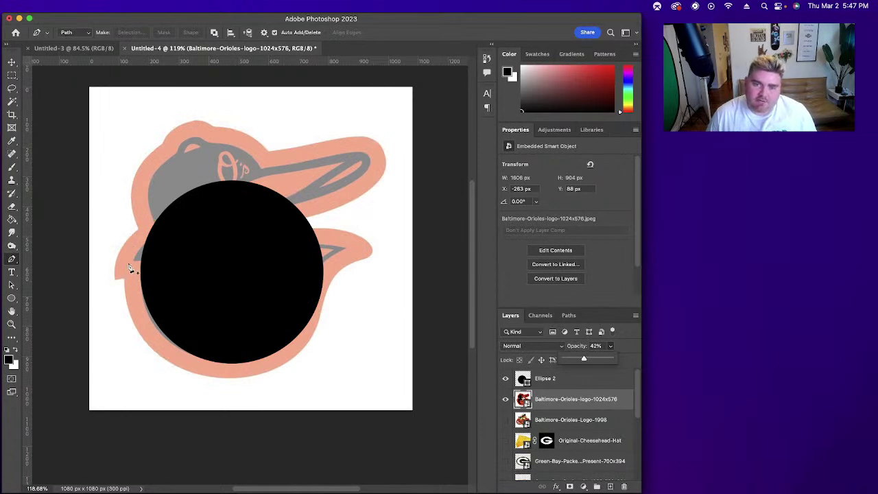
Step: Start a Pen path at the tip of the bird's back feather and curve its lower edge just inside the black circle
left_click(127, 266)
left_click(125, 263)
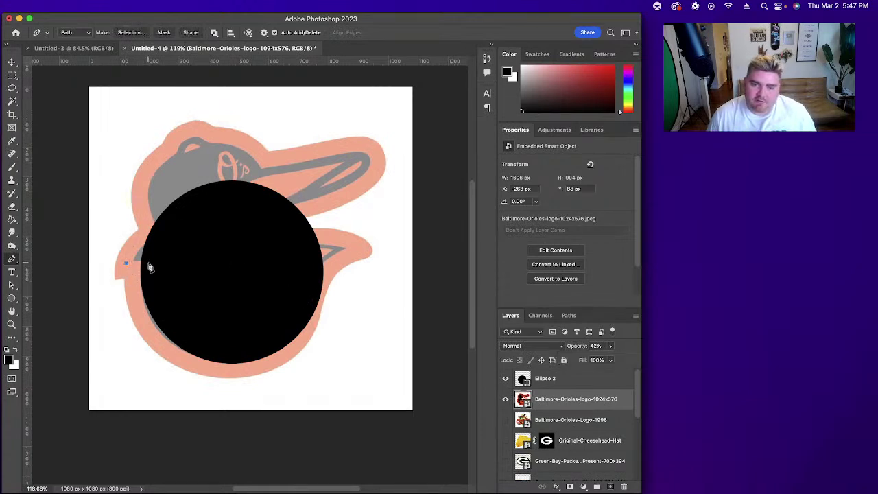
left_click_drag(160, 265, 165, 264)
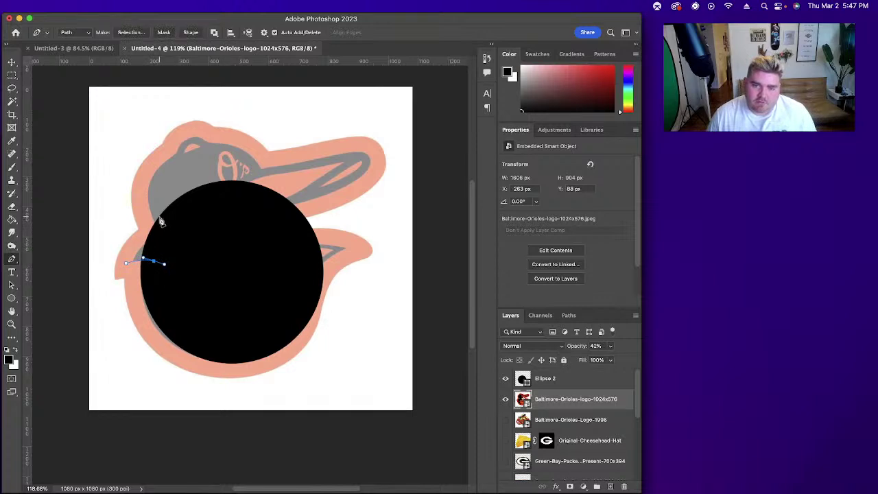
Step: Close the back-feather path with an anchor on the circle's upper-left edge and a curved outer side
left_click(170, 204)
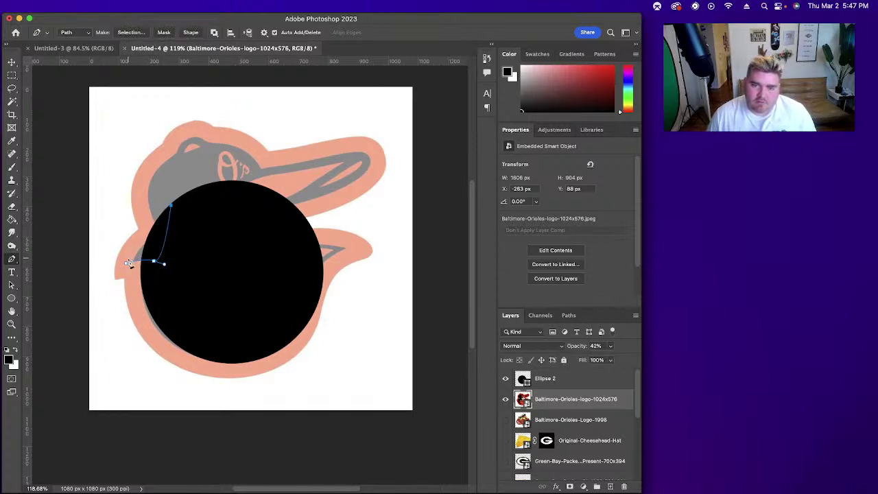
left_click_drag(126, 263, 96, 321)
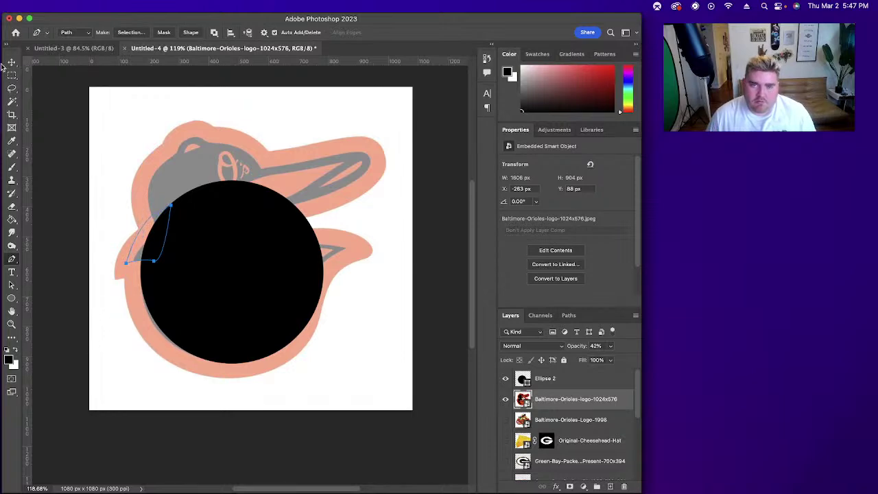
key("super+Tab")
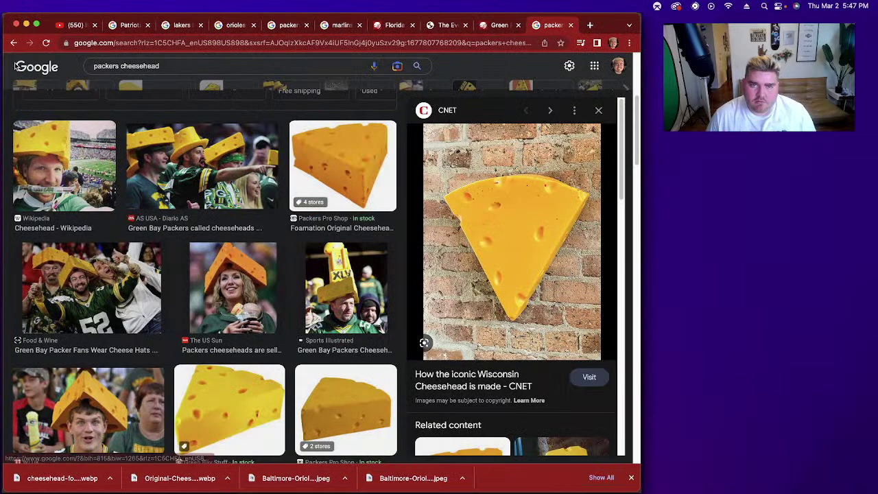
left_click(17, 25)
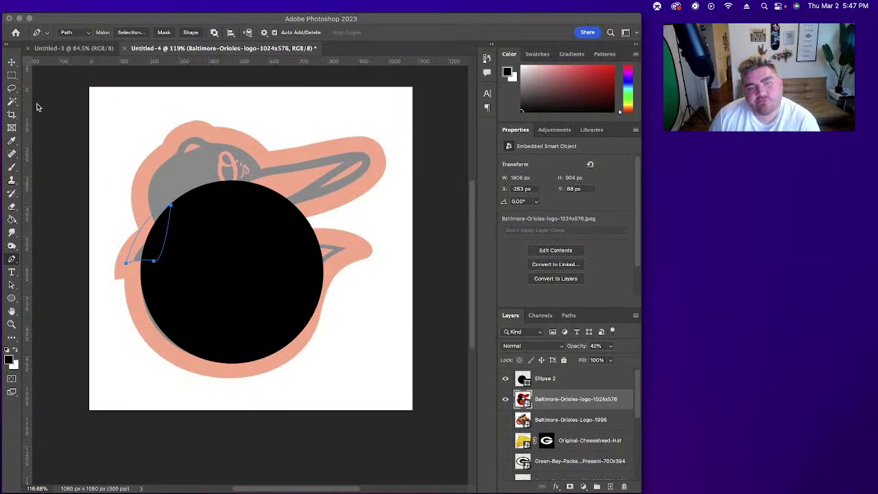
Step: Convert the feather path to a selection, fill it with black on a new layer above the circle, and deselect
left_click(11, 63)
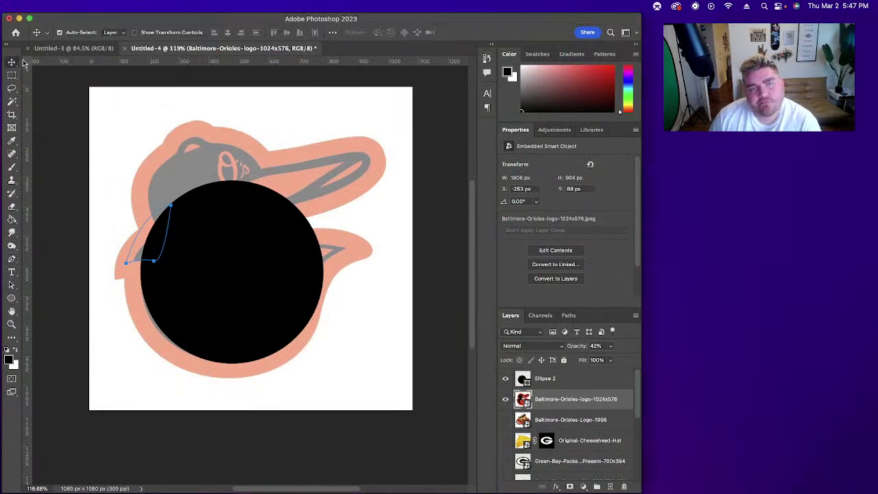
left_click(583, 382)
left_click(610, 487)
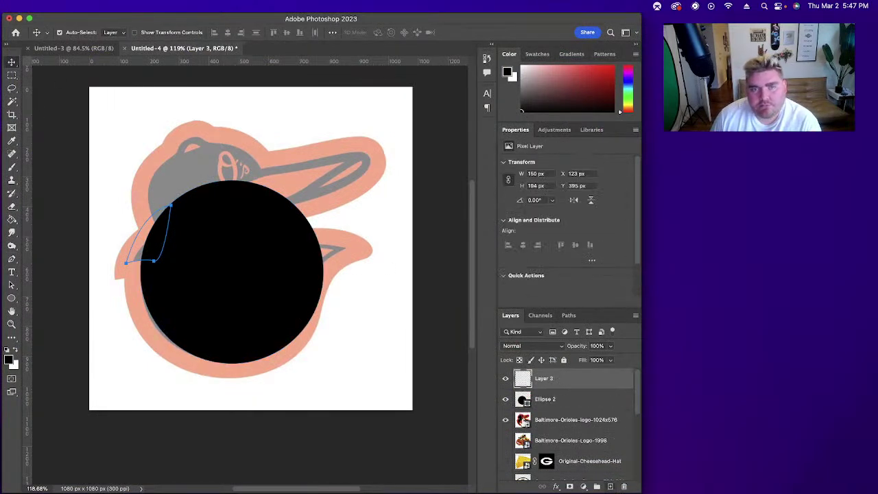
left_click(12, 259)
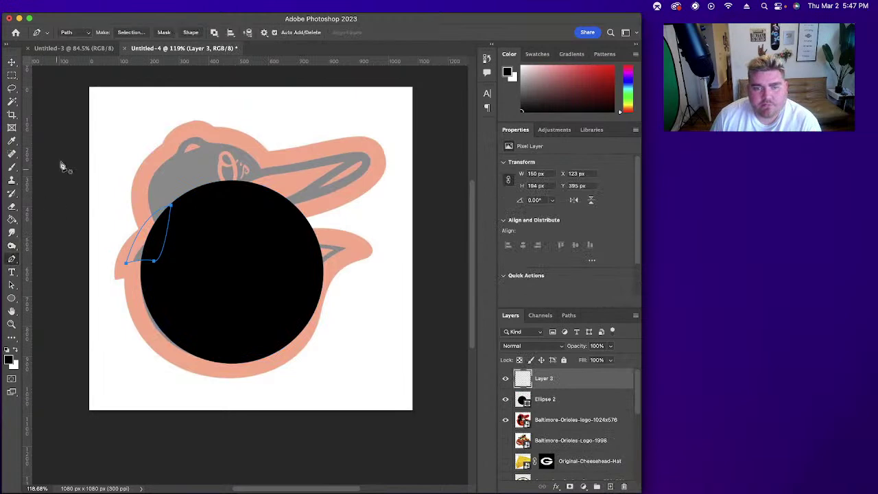
left_click(128, 38)
left_click(289, 303)
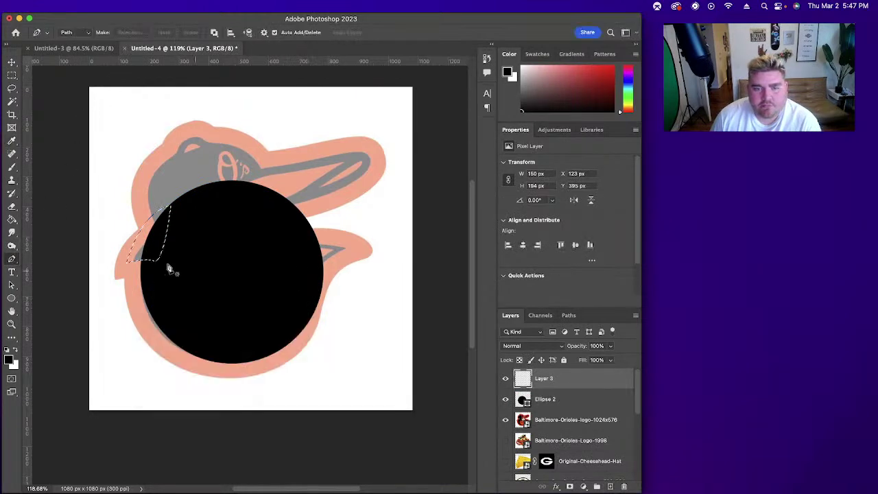
left_click(12, 219)
left_click(159, 255)
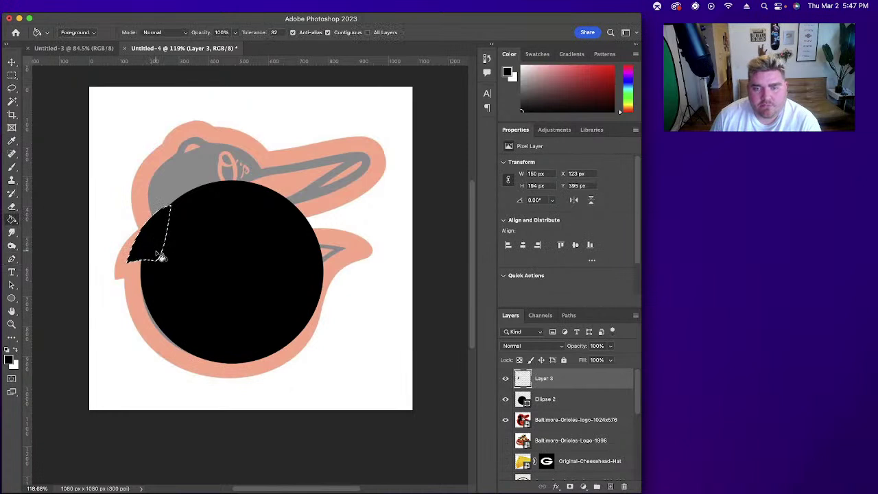
key("super+d")
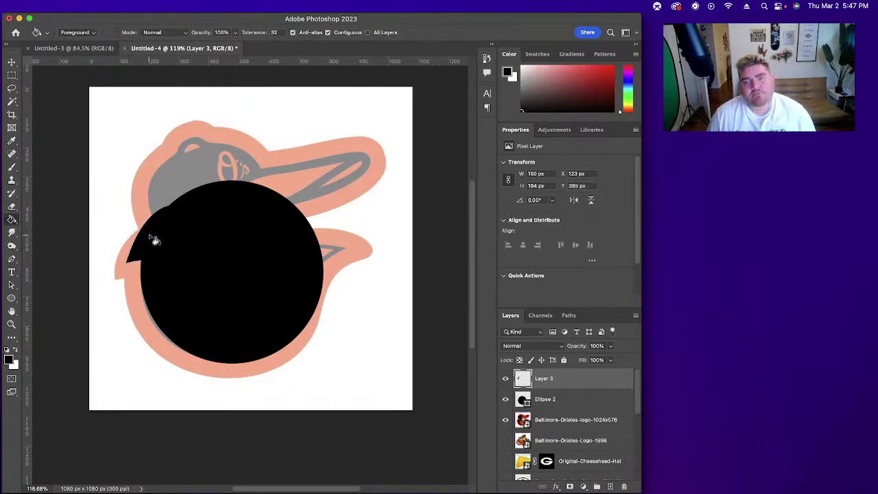
Step: Undo the feather fill, selection, new layer and path closure, back to the feather's open lower edge
key("super+z")
key("super+z")
key("super+z")
key("super+z")
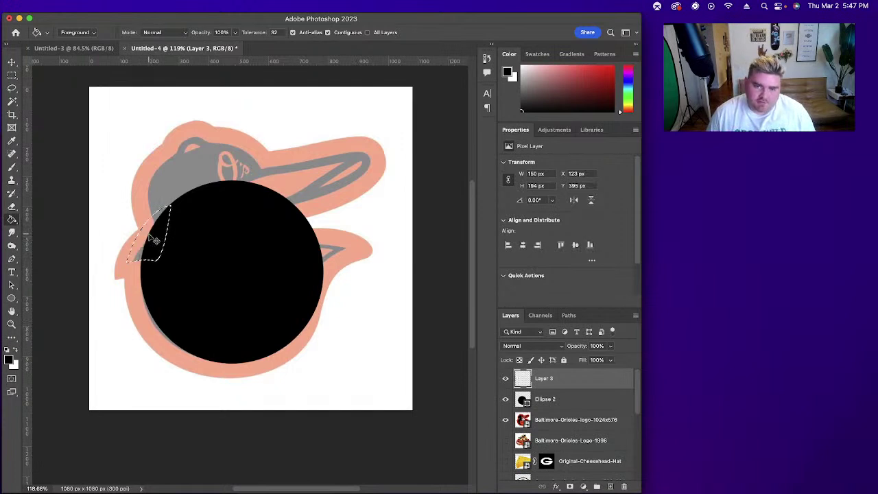
key("super+z")
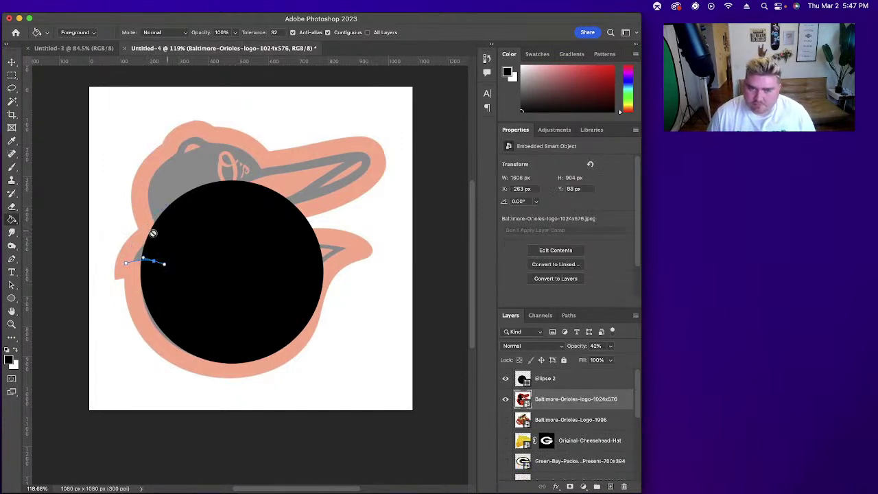
Step: Continue the feather path to the circle's topmost point and close it at the feather tip with a curve following the circle
left_click(12, 259)
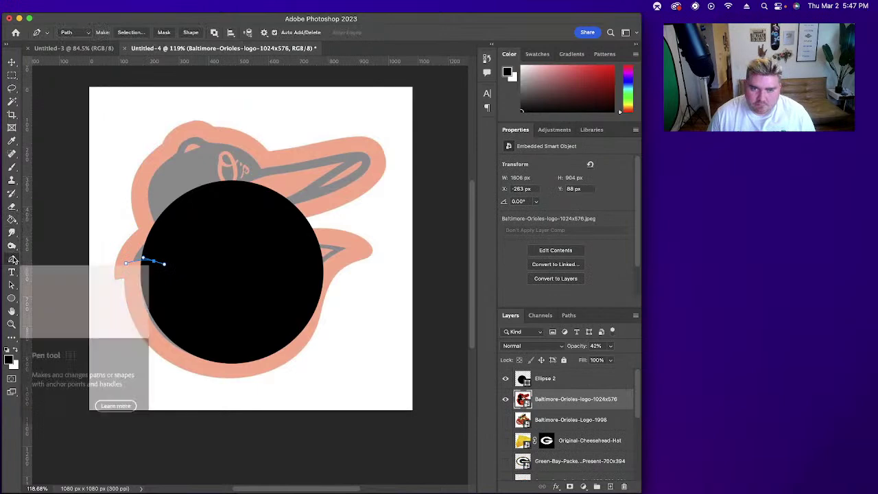
left_click(233, 183)
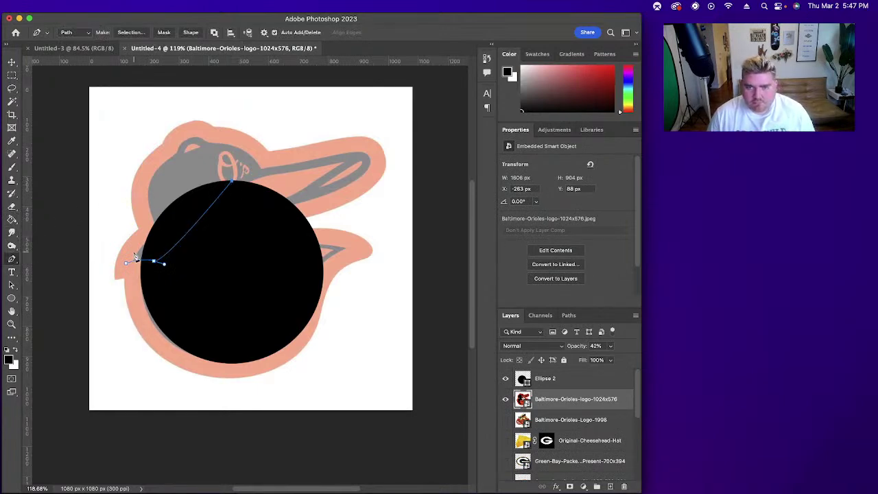
left_click_drag(127, 267, 79, 354)
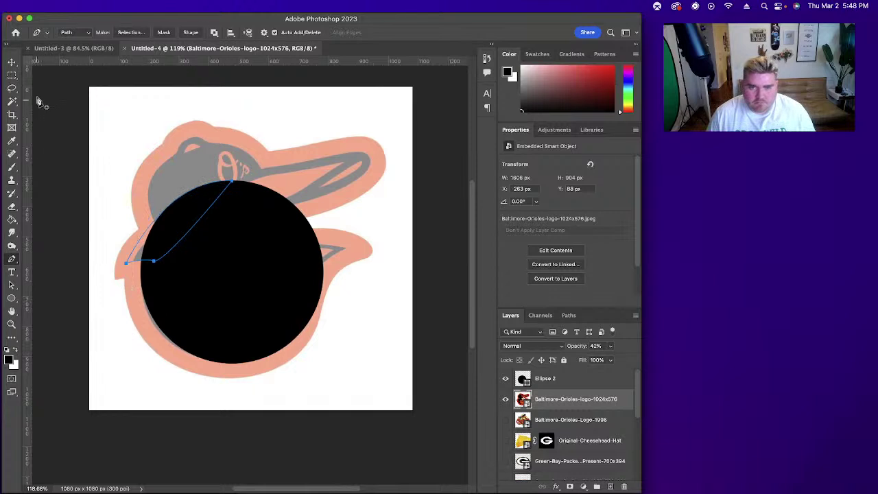
Step: Convert the closed feather path to a new anti-aliased selection with a feather radius of 0 pixels
left_click(12, 62)
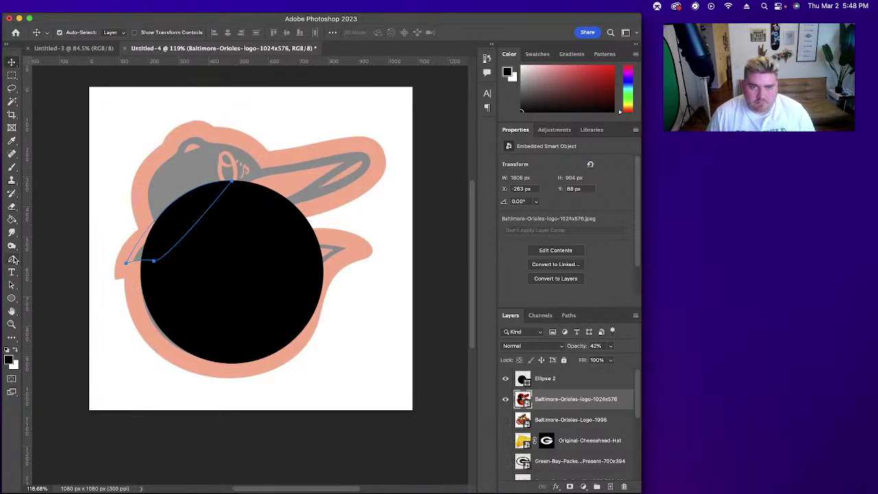
left_click(12, 259)
left_click(130, 32)
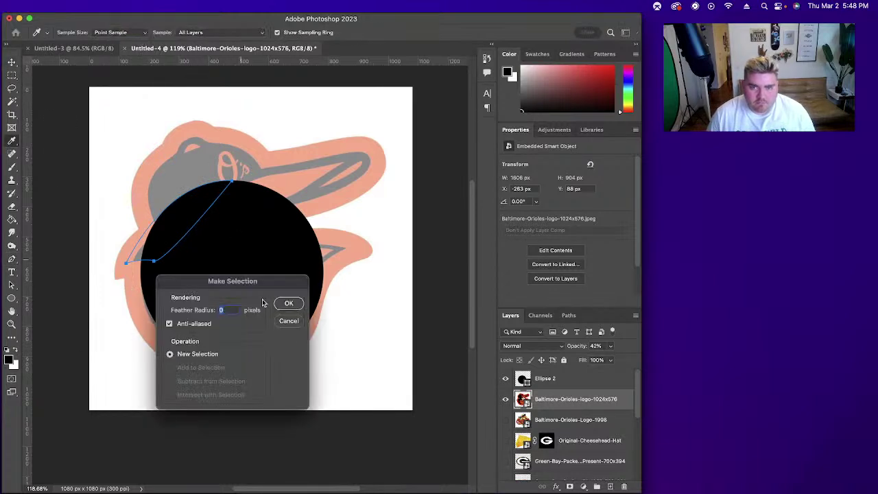
left_click(289, 304)
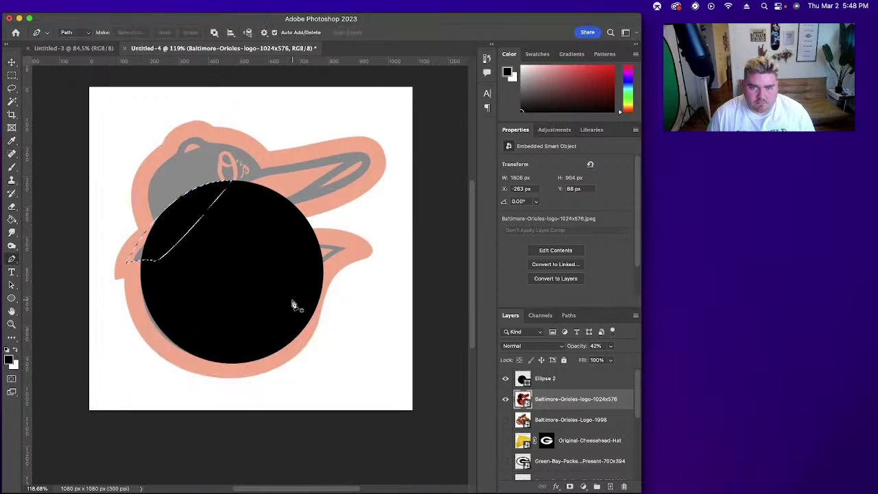
Step: Fill the feather selection with black on a new layer directly above the Orioles logo layer, and deselect
left_click(12, 219)
left_click(156, 246)
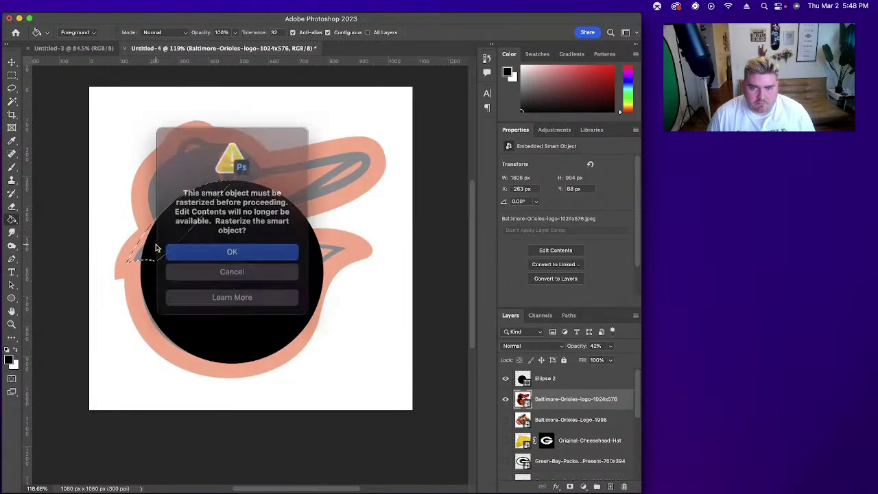
left_click(240, 249)
left_click(610, 486)
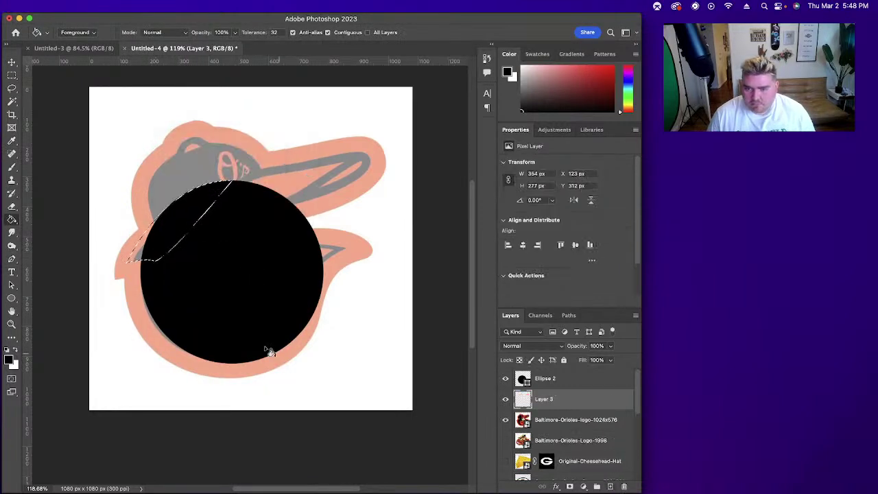
left_click(158, 247)
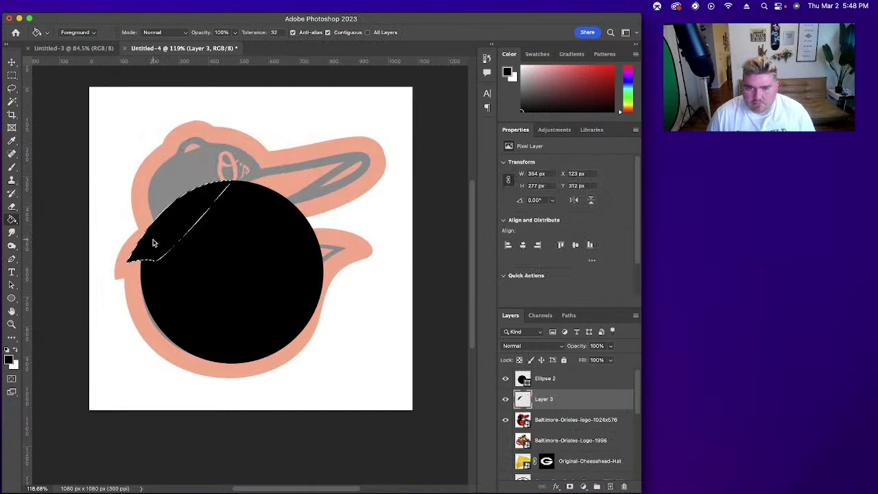
left_click(11, 63)
key("super+d")
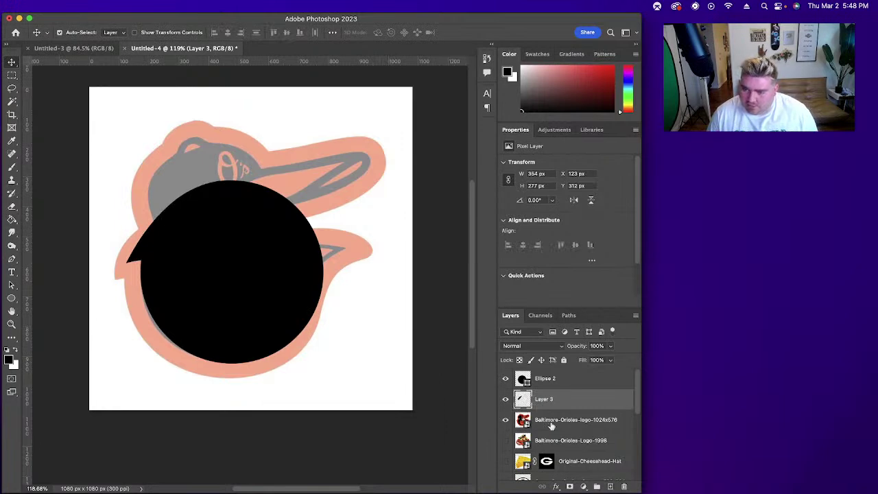
Step: Hide the Baltimore-Orioles-logo-1024x576 layer, duplicate it, and place the visible copy at the top of the layer stack
left_click(551, 426)
left_click(506, 420)
left_click_drag(583, 430, 610, 486)
left_click_drag(573, 423, 569, 379)
left_click(505, 379)
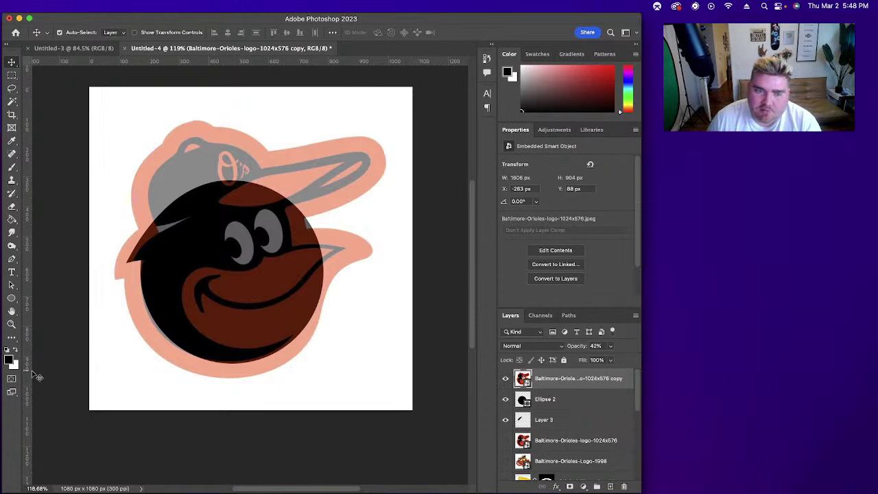
Step: Set the Pen tool to Shape mode, return the logo copy to 100% opacity, and sample its orange as the foreground color
left_click(12, 260)
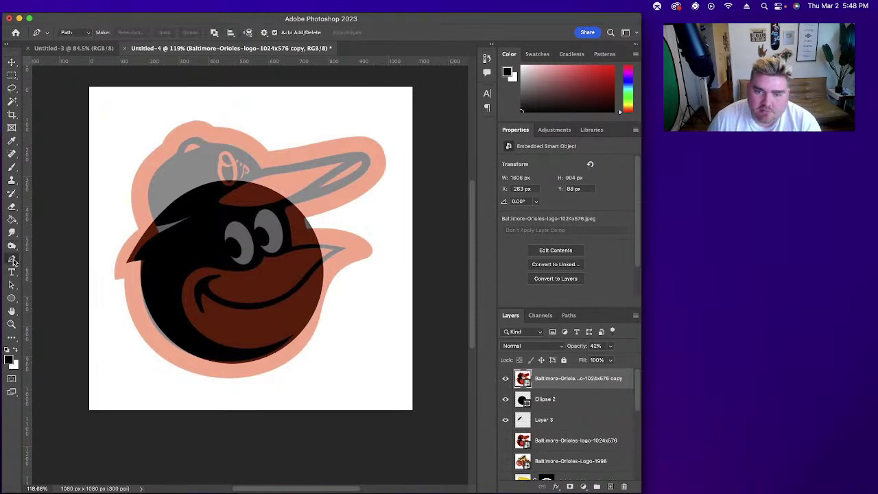
left_click(83, 33)
left_click(72, 25)
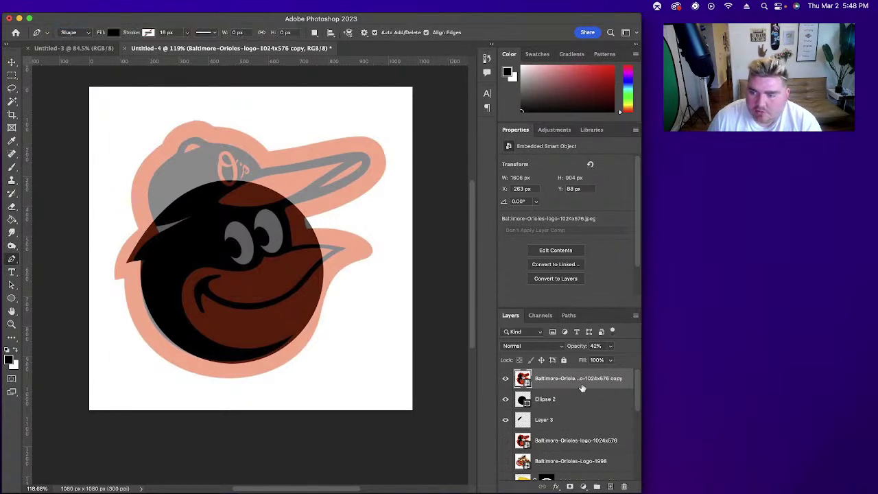
left_click(611, 346)
left_click_drag(604, 360, 656, 355)
left_click(9, 360)
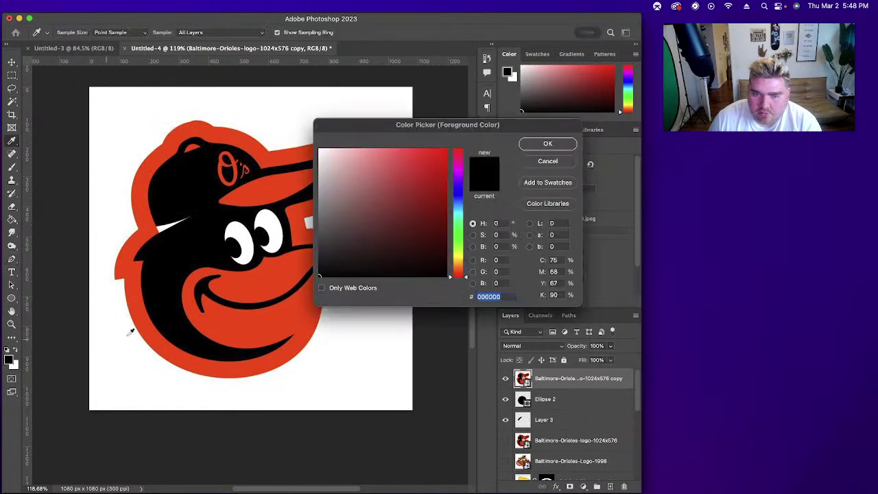
left_click(229, 322)
left_click(536, 146)
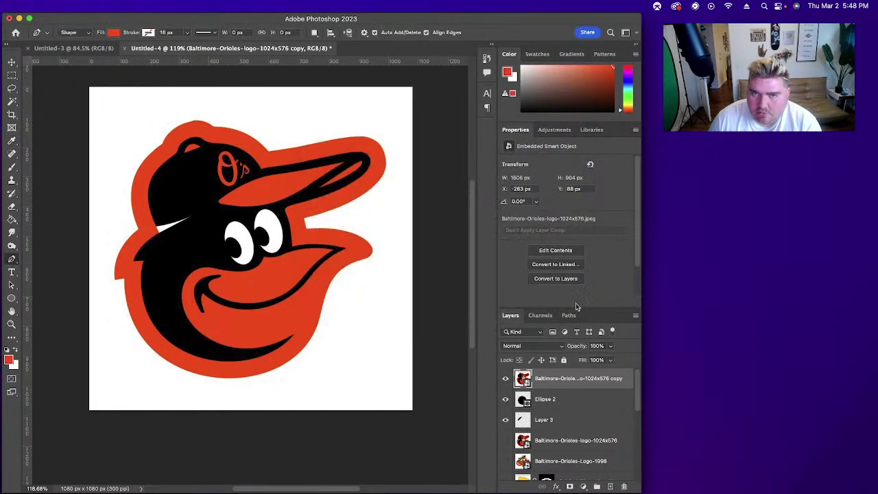
Step: Lower the logo copy to 48% opacity and trace the bird's beak as one closed orange shape, curving along its upper and lower edges
left_click(609, 346)
left_click_drag(610, 360, 588, 359)
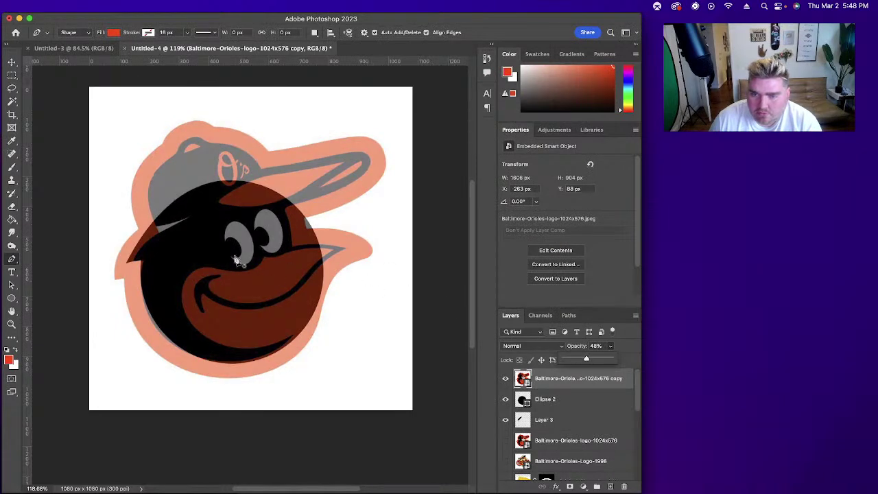
left_click(357, 250)
left_click_drag(288, 252, 272, 267)
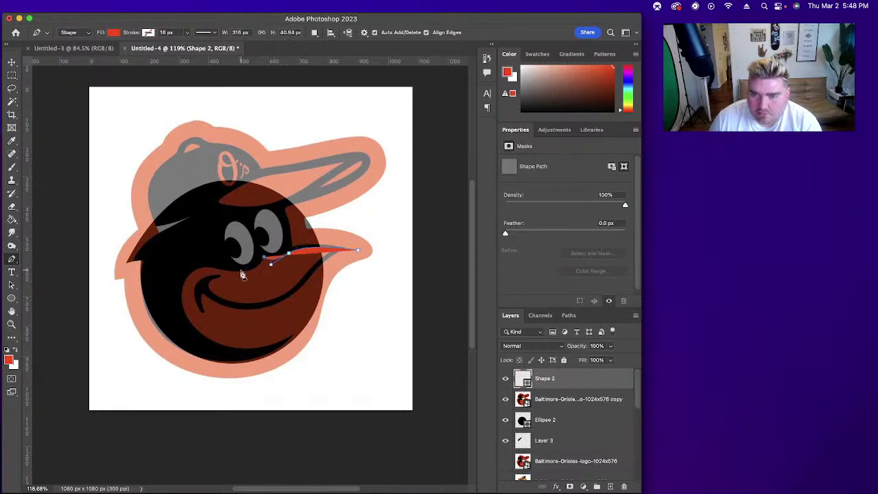
left_click_drag(240, 272, 173, 312)
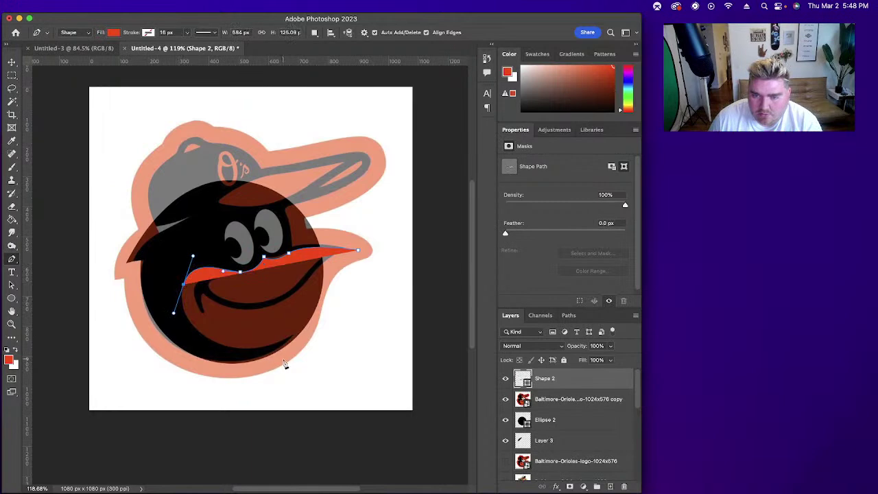
left_click_drag(269, 347, 326, 330)
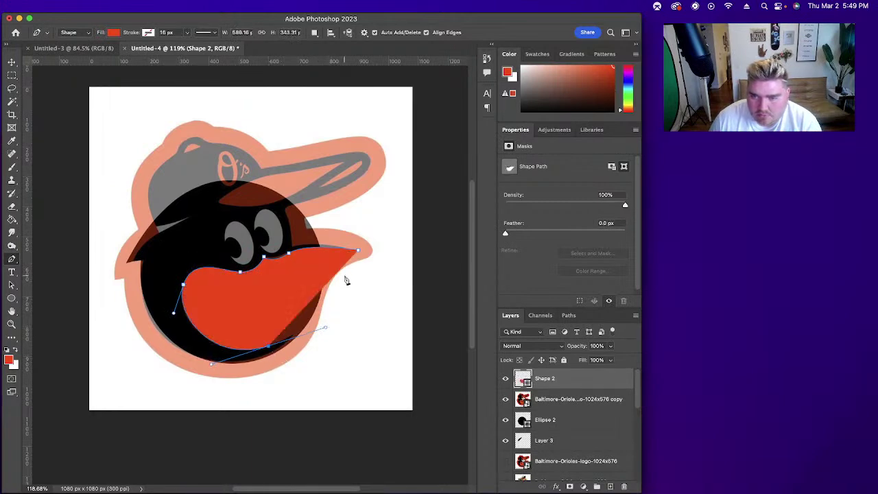
left_click_drag(358, 253, 391, 243)
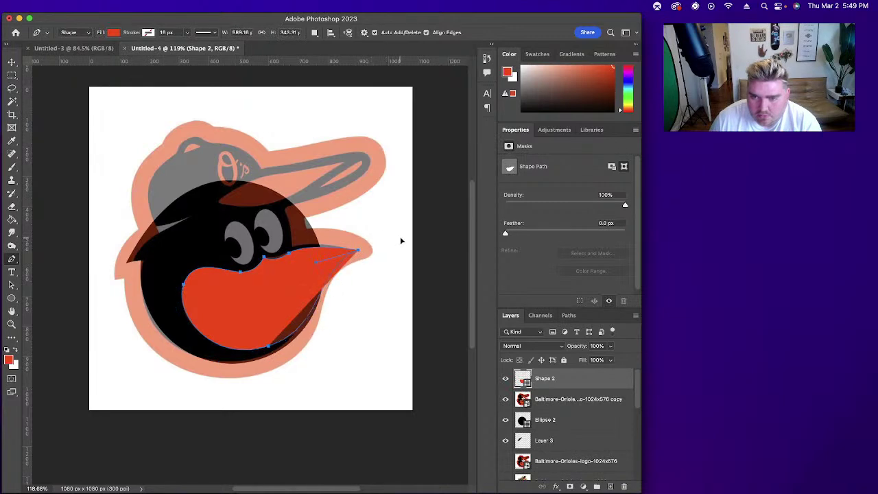
left_click_drag(403, 240, 404, 242)
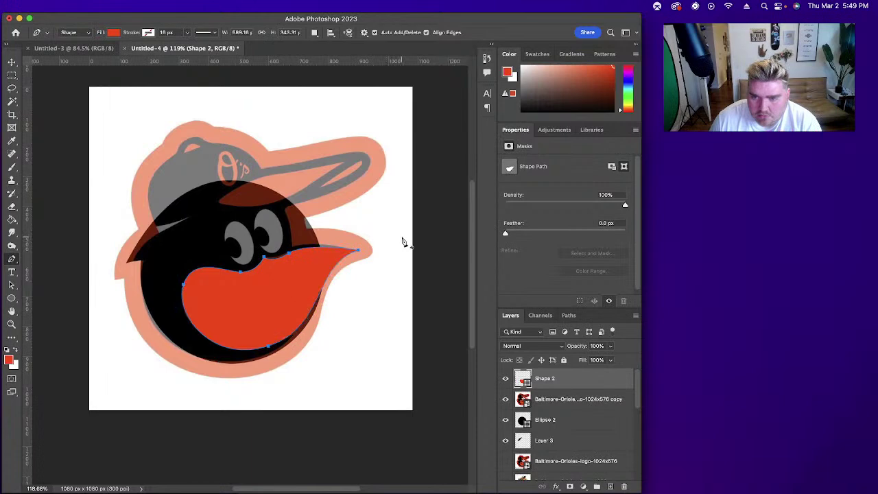
left_click(11, 62)
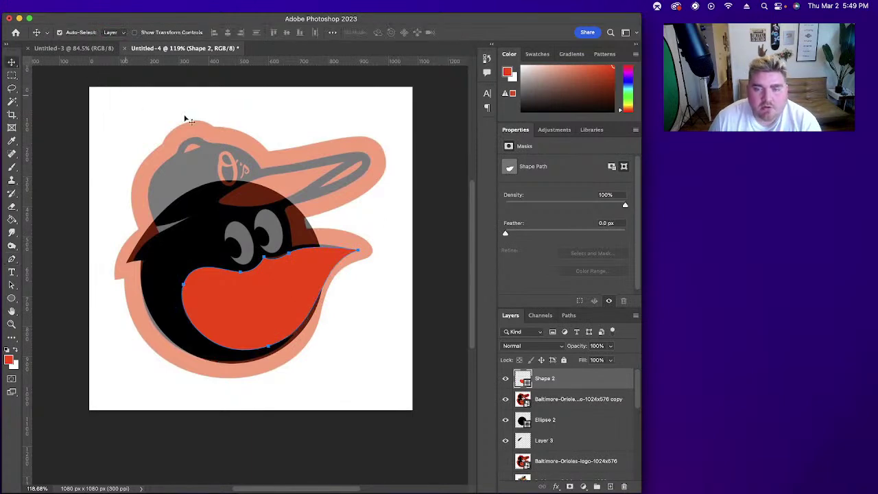
left_click(434, 332)
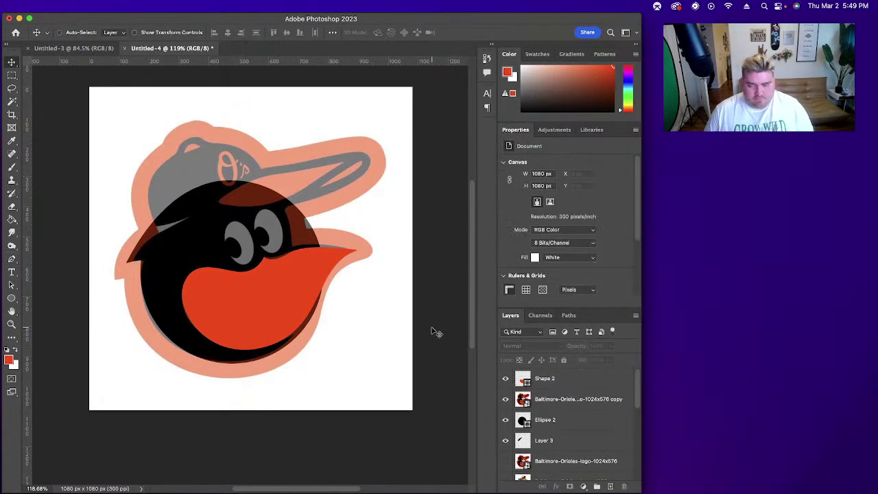
Step: Hide the Orioles logo copy and slightly reduce the orange beak's height by raising its bottom edge
left_click(505, 399)
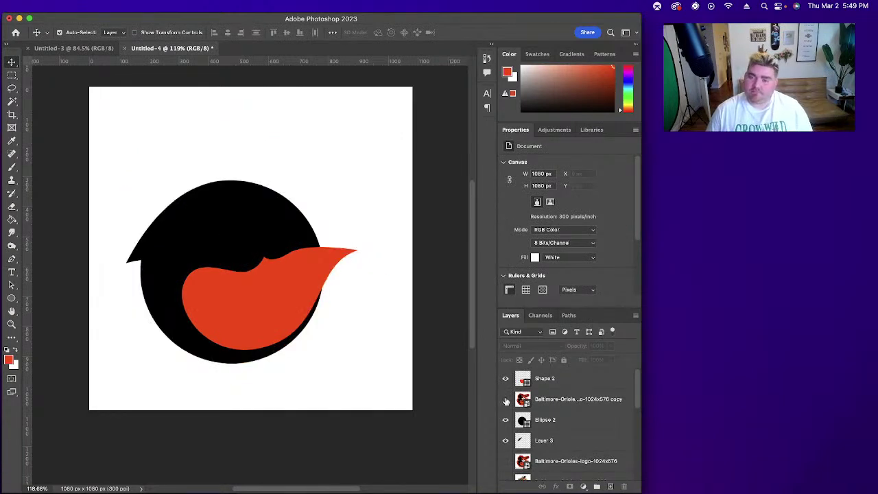
left_click(255, 312)
key("super+t")
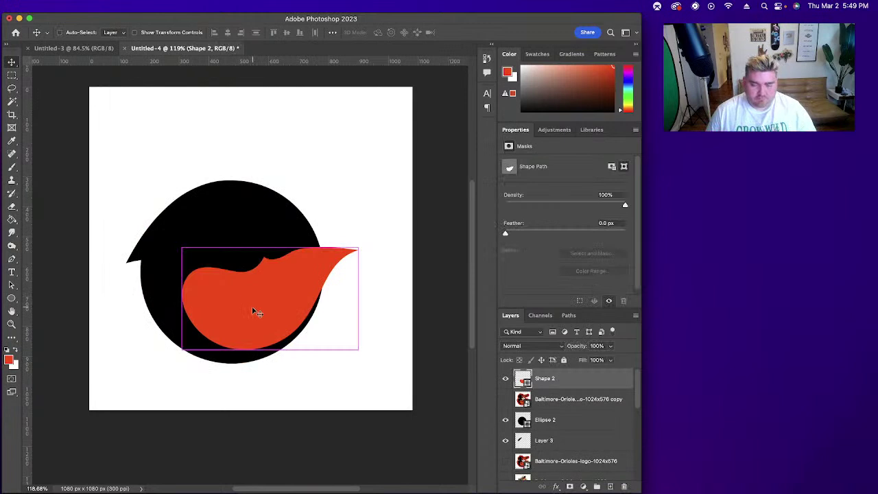
left_click_drag(274, 353, 276, 340)
key("Return")
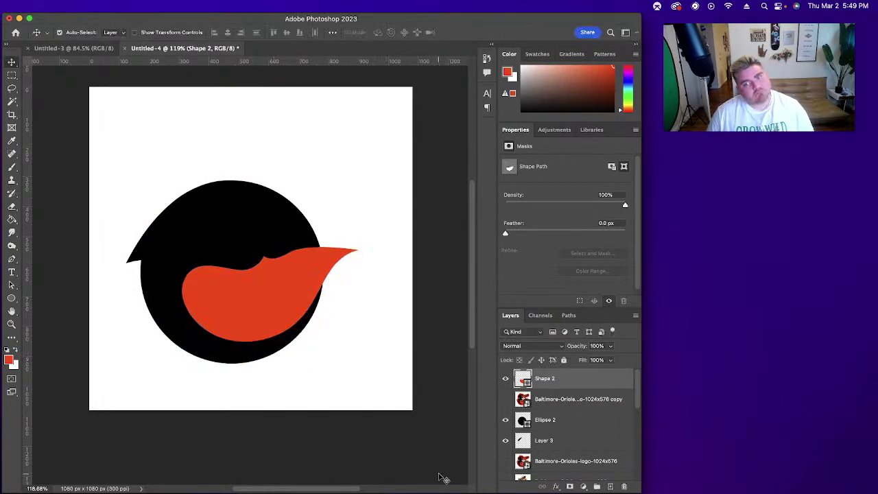
Step: Nudge the orange beak slightly up and to the left over the black head circle
key("Up")
key("Up")
key("Left")
key("Left")
key("Up")
key("Up")
key("Left")
key("Left")
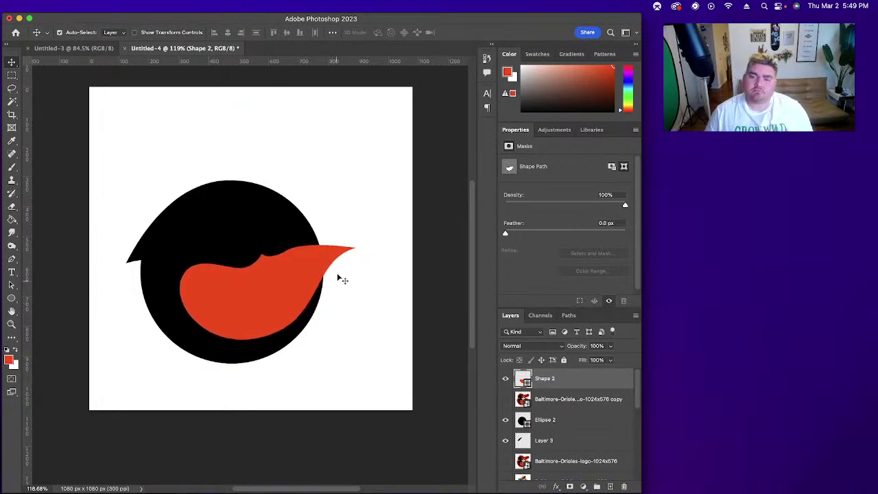
left_click(365, 207)
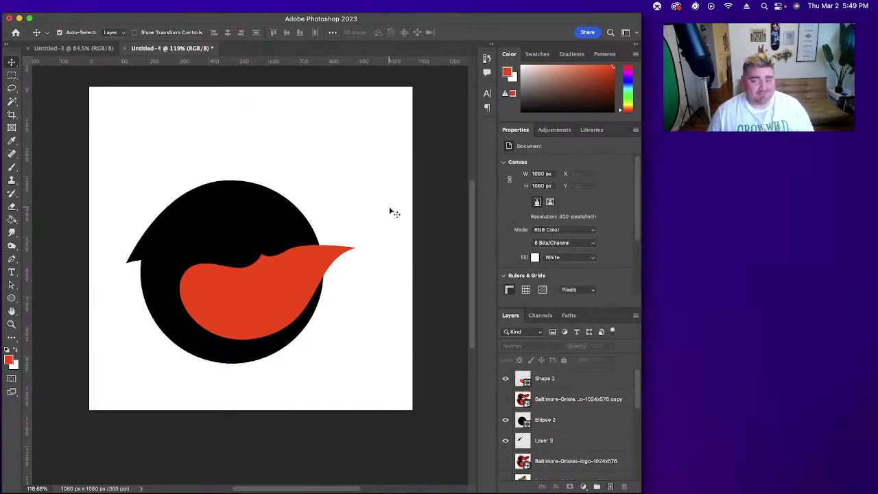
left_click(302, 281)
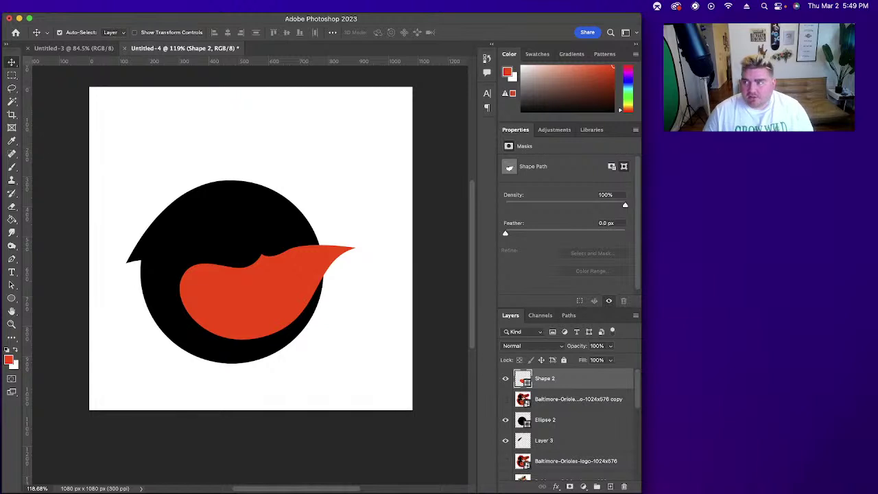
Step: Save the finished logo image as Orioles Future in the Oversimplified Sports folder
key("super+s")
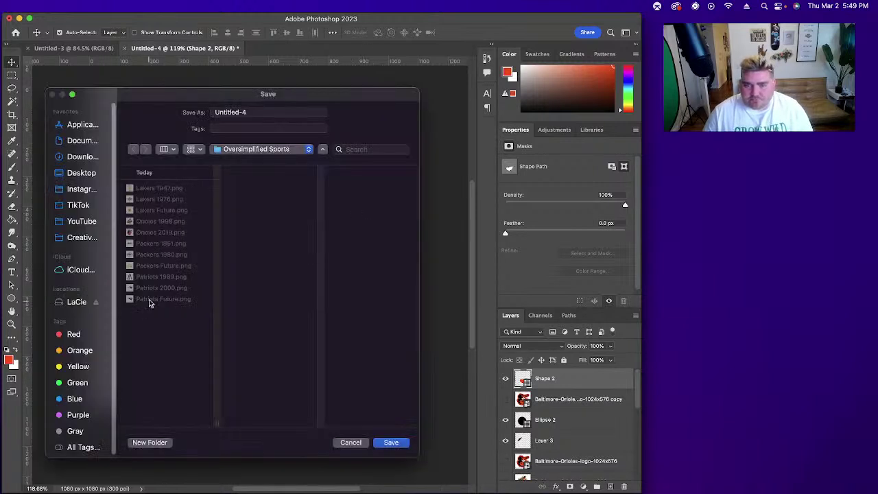
left_click(155, 233)
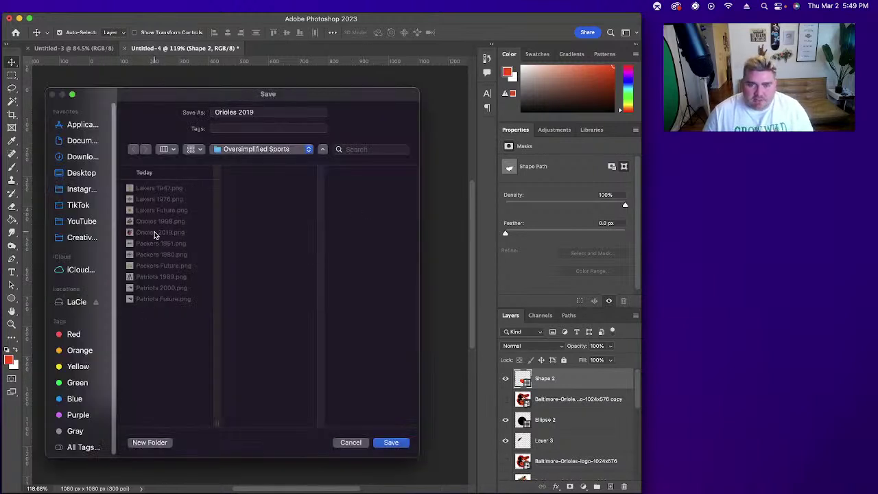
left_click(261, 114)
key("Right")
key("alt+shift+Left")
type("F")
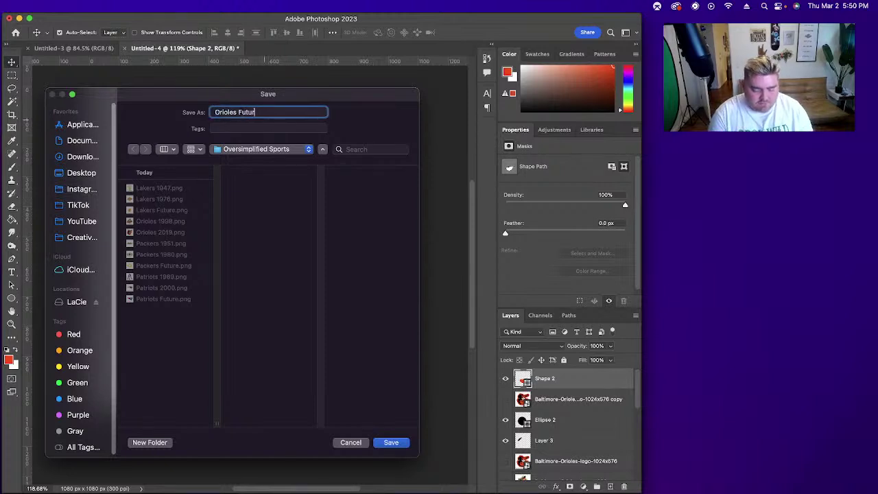
key("Return")
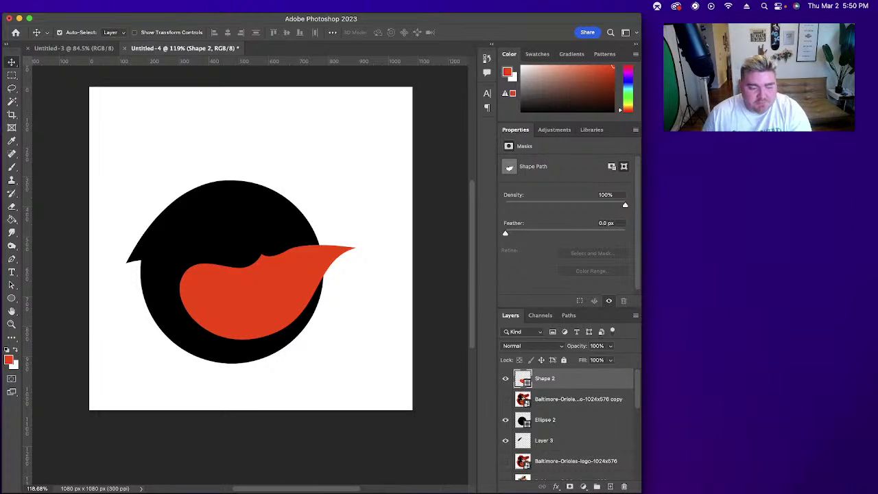
Step: Browse the LaCie drive to Tylietok > TikTok > Applecheese Factory and open Applecheese Before.png in Adobe Photoshop 2023
key("super+o")
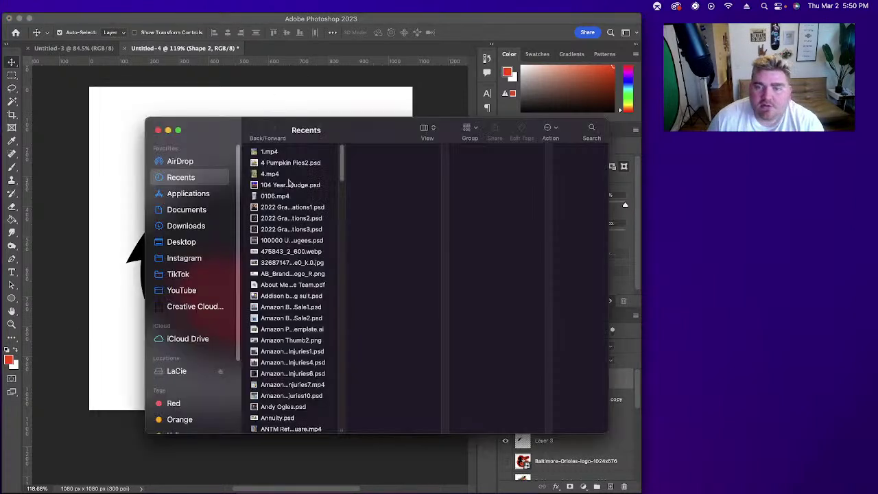
left_click(177, 372)
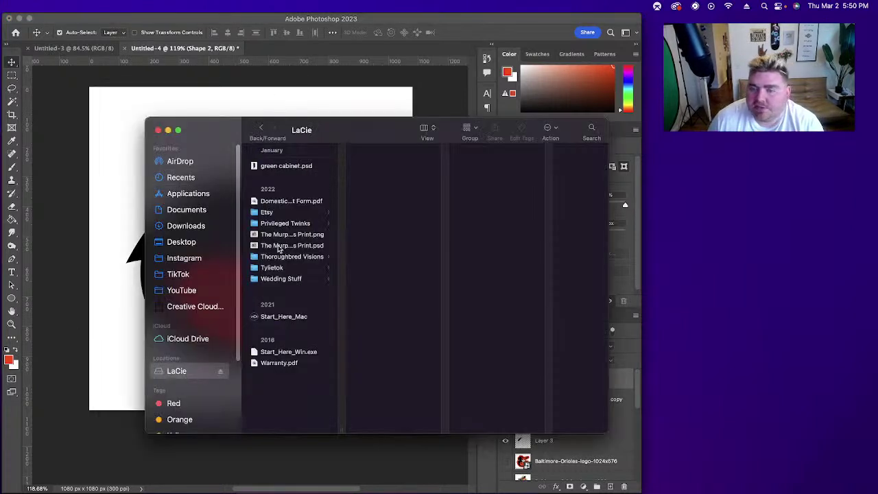
left_click(280, 267)
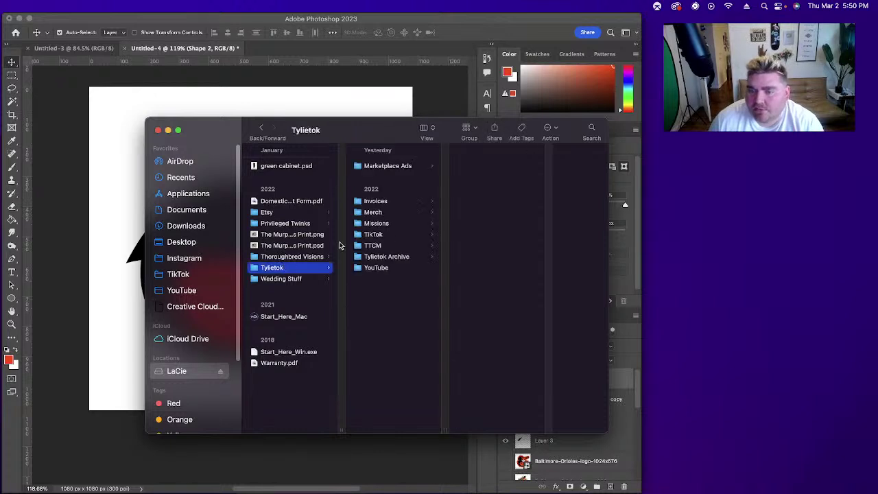
left_click(394, 235)
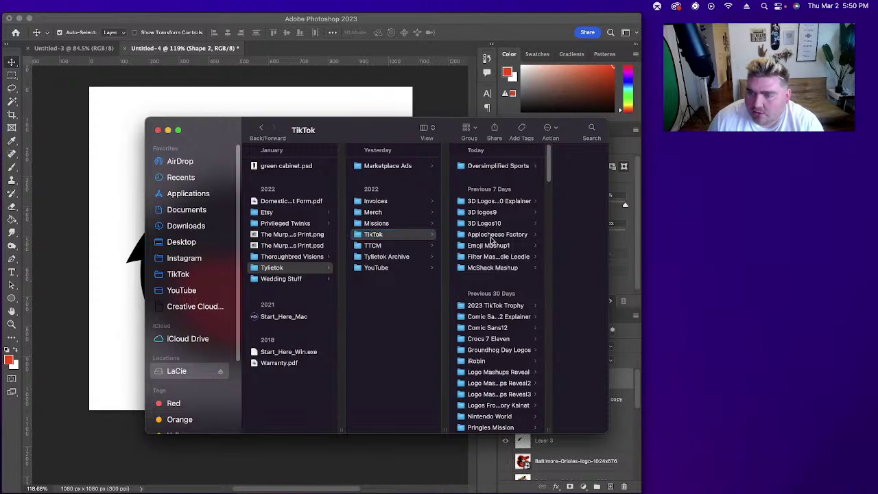
left_click(491, 235)
right_click(549, 190)
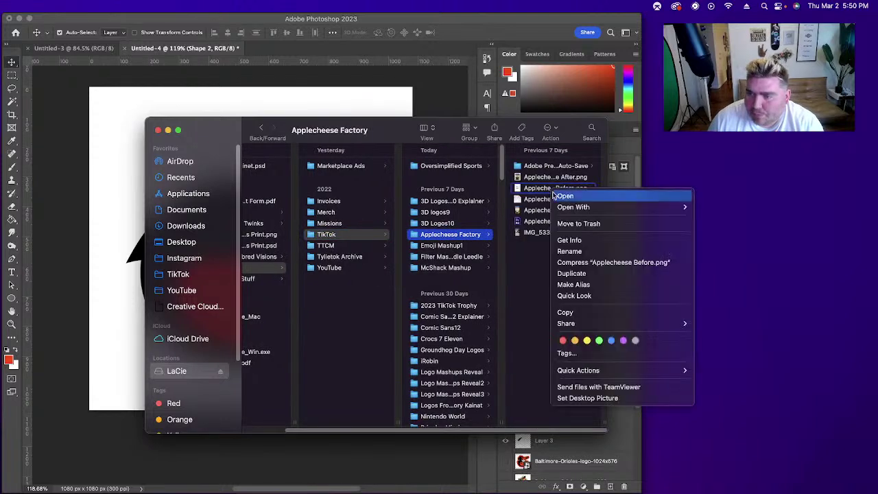
mouse_move(585, 209)
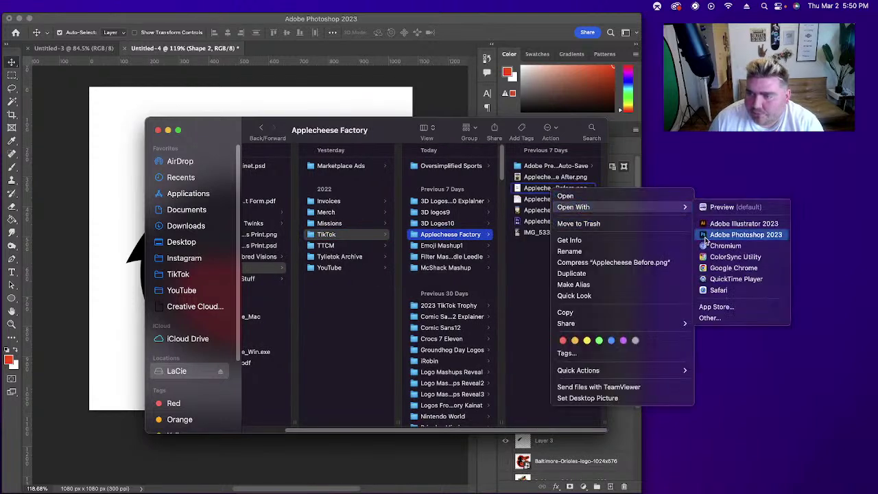
left_click(705, 235)
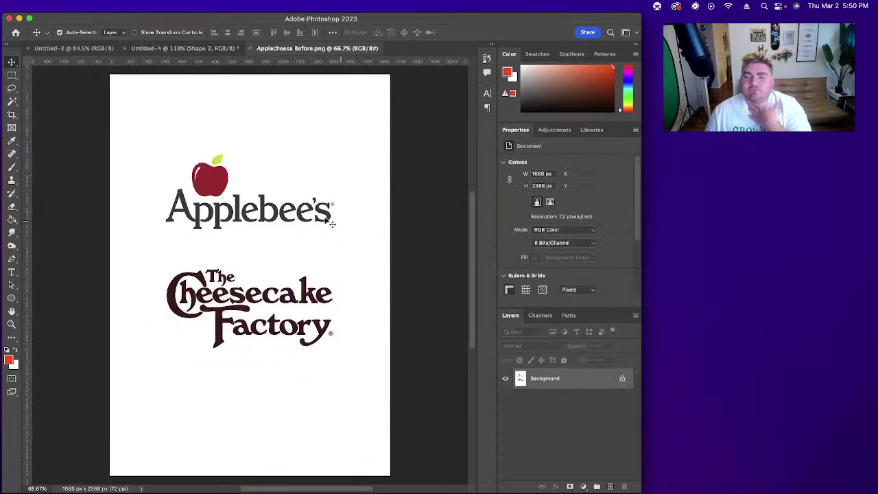
Step: Add a new layer above the Background, hide the Background, and fill the new layer with white
left_click(610, 486)
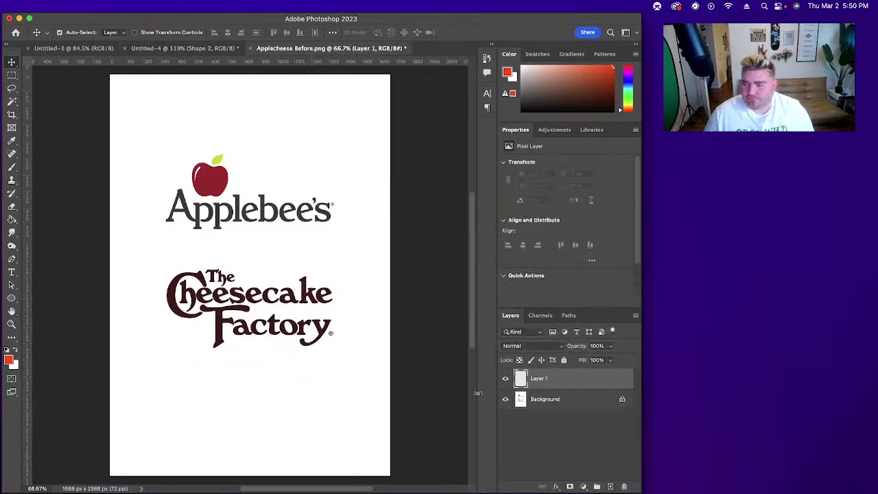
left_click(505, 399)
left_click(15, 350)
left_click(11, 220)
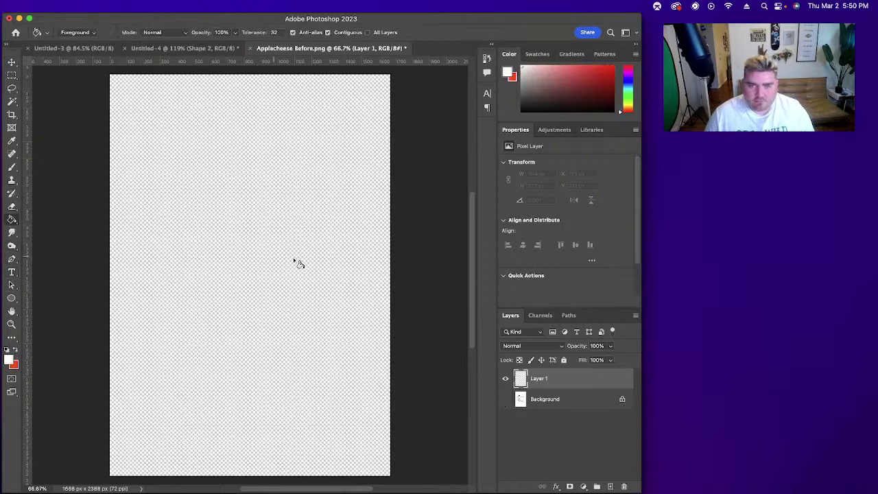
left_click(294, 262)
left_click(12, 62)
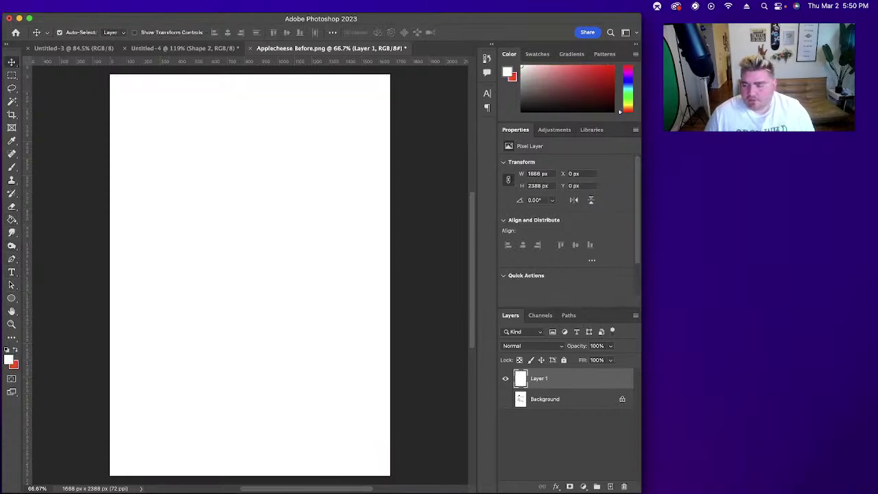
Step: Place a vertical guide down the centre of the canvas
left_click_drag(28, 217, 251, 208)
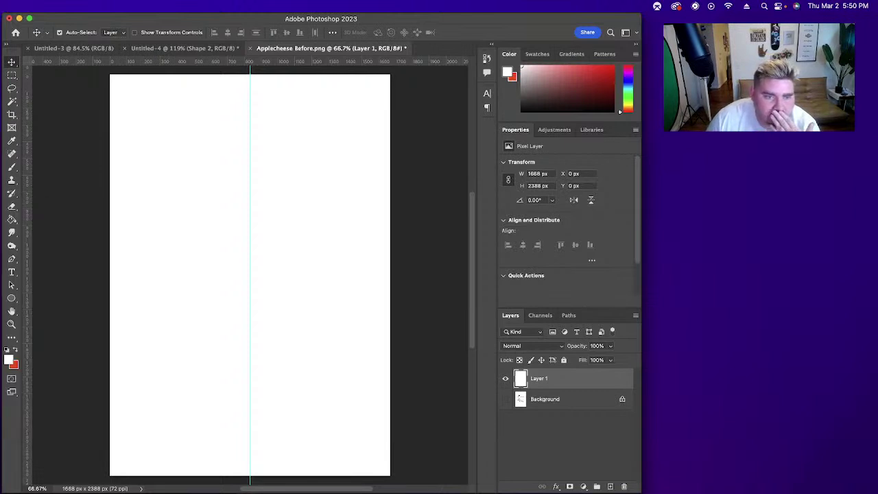
mouse_move(1, 262)
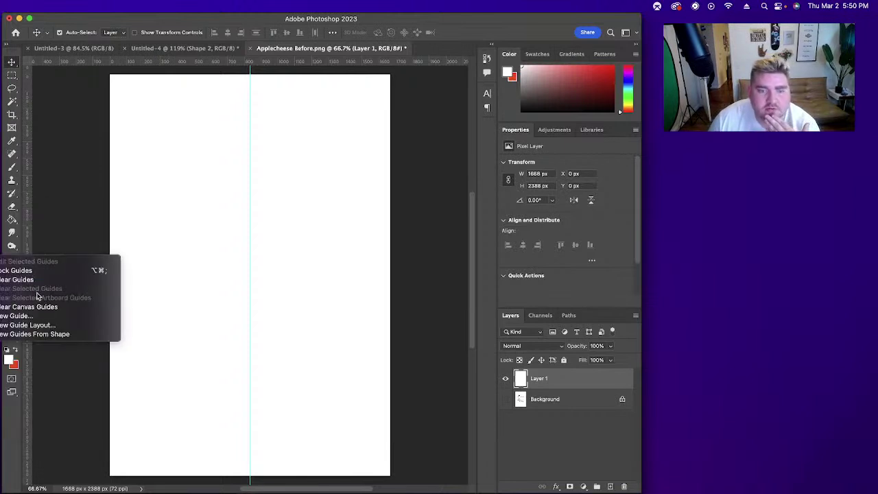
left_click(34, 317)
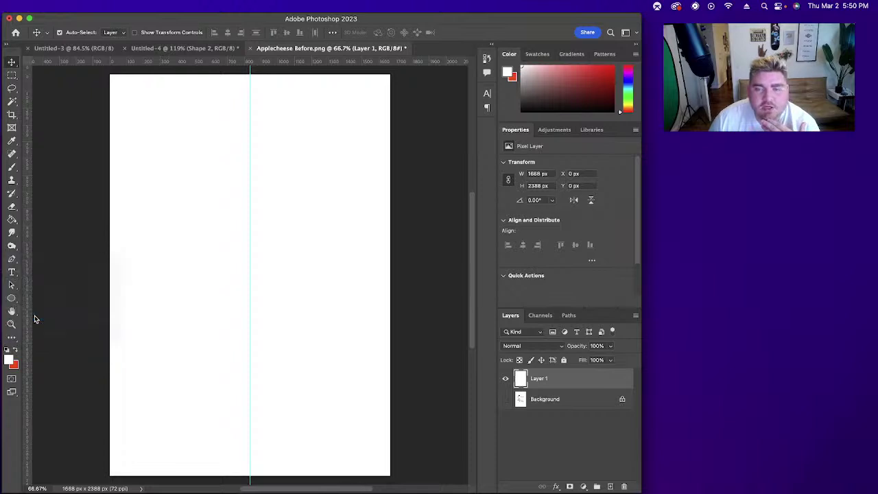
left_click(289, 304)
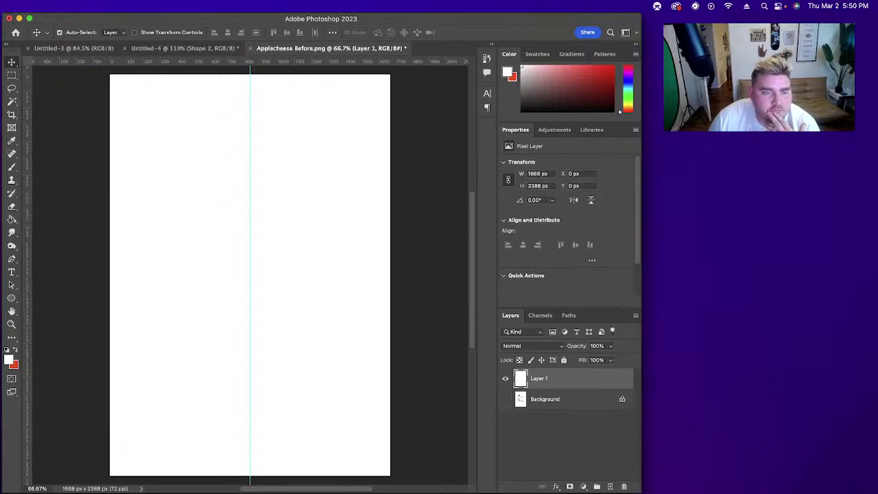
Step: Create a guide layout with 4 rows, a 0 px gutter and no columns, keeping the existing centre guide
mouse_move(0, 261)
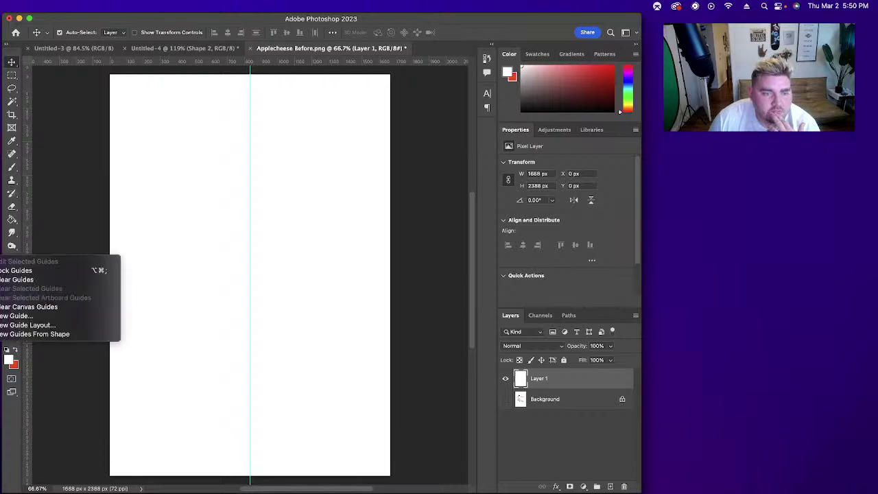
left_click(53, 325)
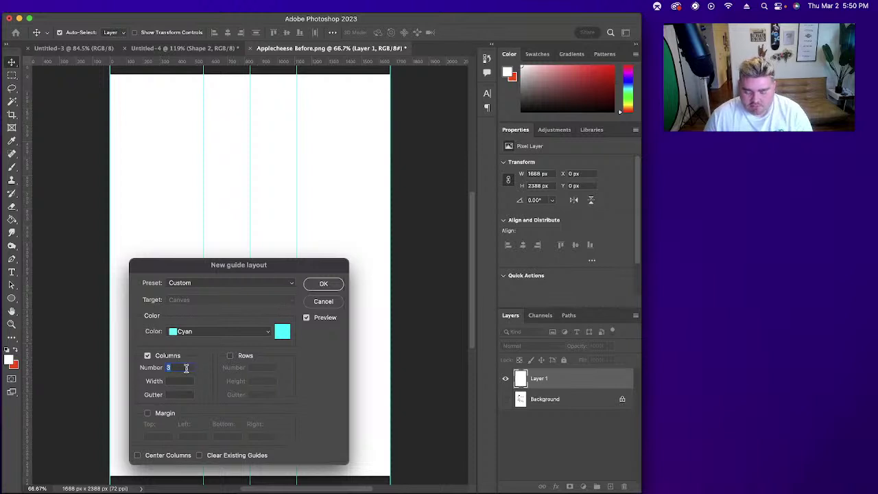
key("BackSpace")
left_click(235, 357)
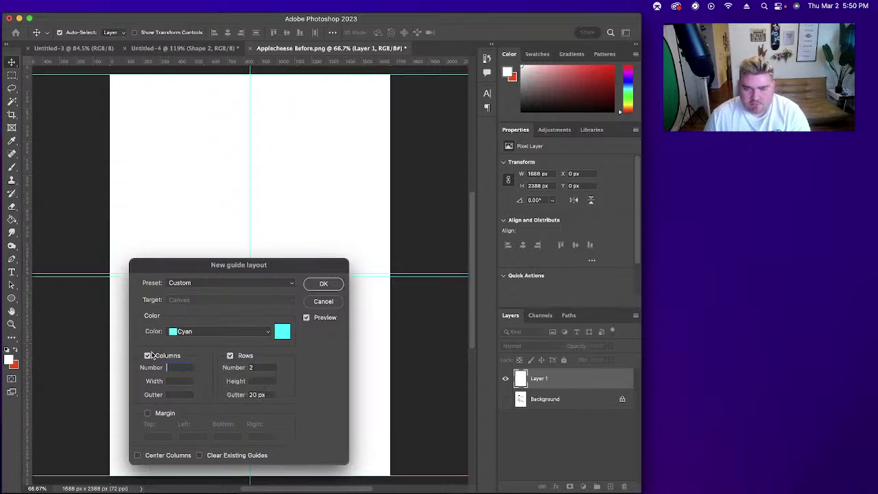
left_click(147, 357)
left_click_drag(267, 395, 243, 369)
type("0")
type("4")
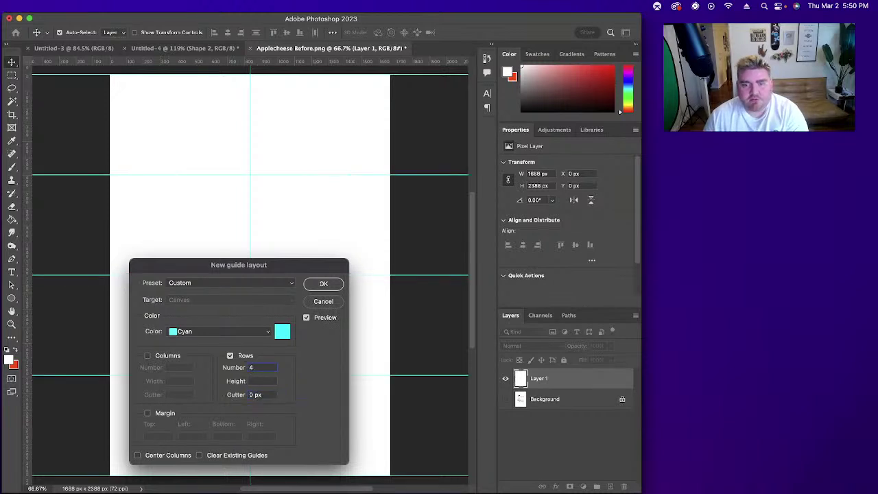
left_click(327, 285)
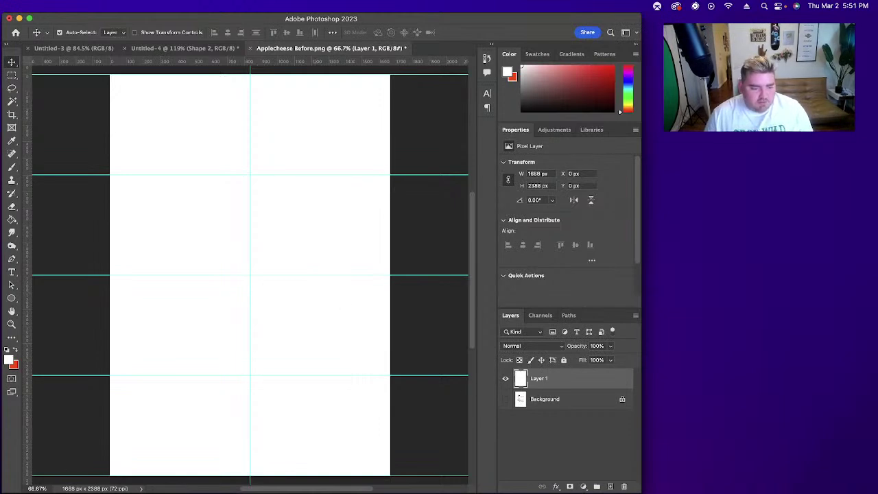
Step: Place Lakers 1976.png in the first row's left cell, scaled to 597 px square and centred in the cell
key("super+Tab")
left_click(456, 165)
key("super+Tab")
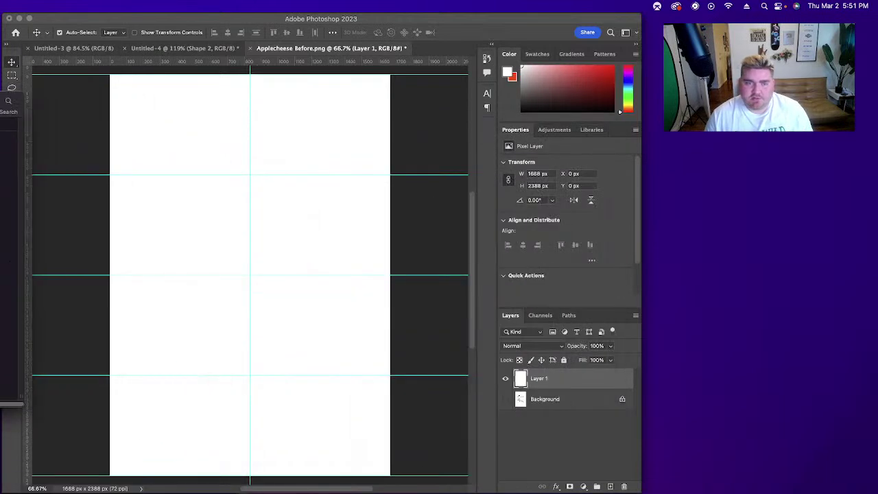
left_click_drag(4, 171, 164, 124)
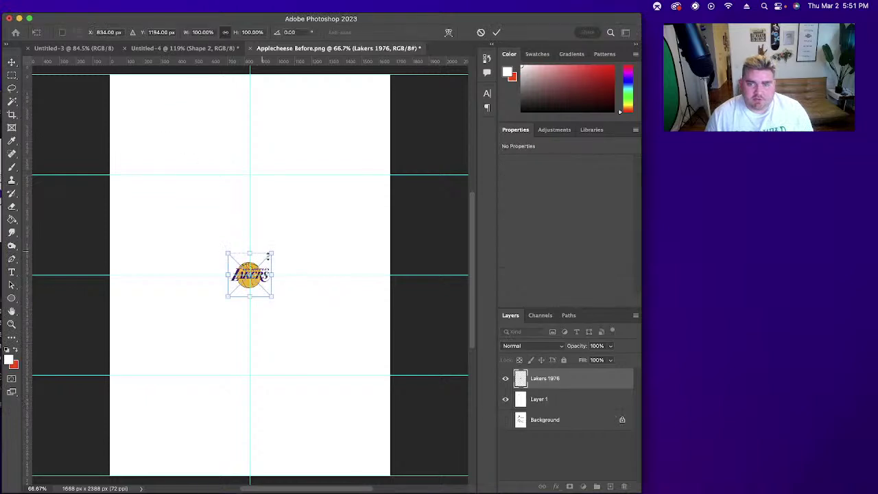
left_click_drag(266, 269, 234, 87)
left_click_drag(201, 118, 204, 180)
left_click_drag(206, 141, 181, 140)
key("Return")
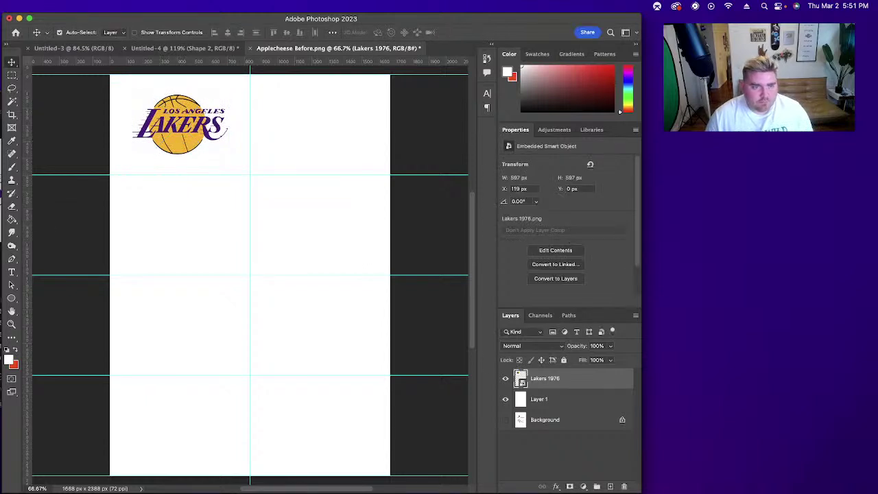
Step: Place Orioles 2019.png in the fourth row's left cell at 230.32% scale, hiding Layer 1 to see the logo's edges
key("super+Tab")
left_click_drag(5, 195, 131, 389)
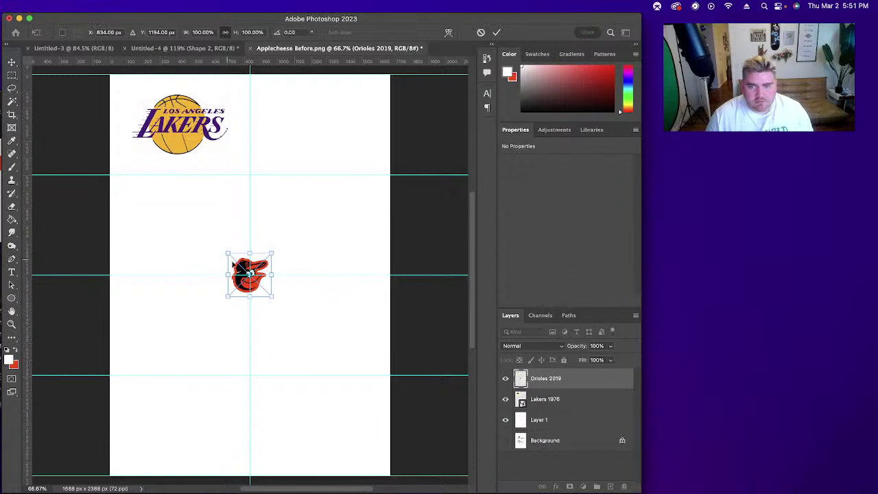
left_click_drag(247, 281, 155, 195)
left_click(506, 419)
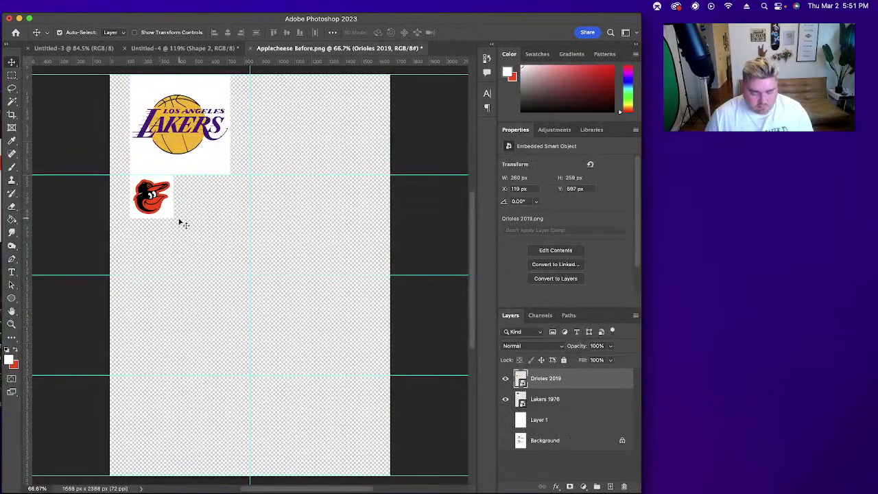
key("ctrl+t")
left_click_drag(176, 198, 232, 196)
left_click_drag(190, 227, 196, 410)
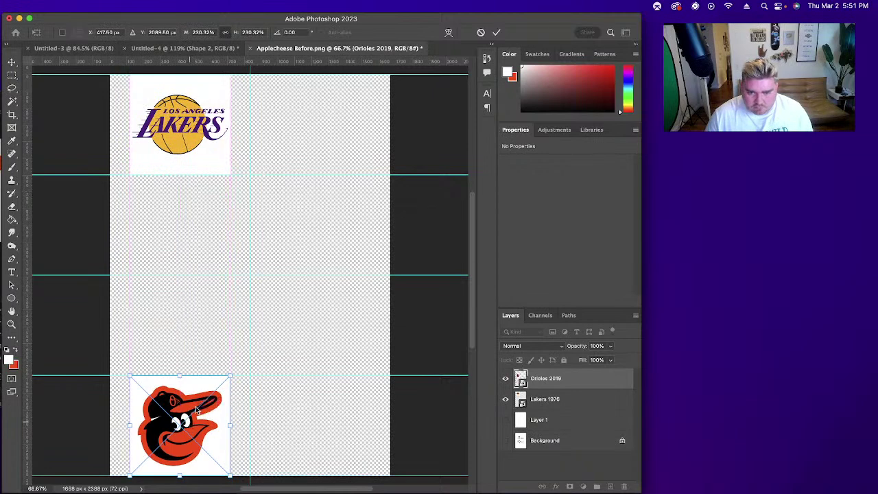
left_click(11, 62)
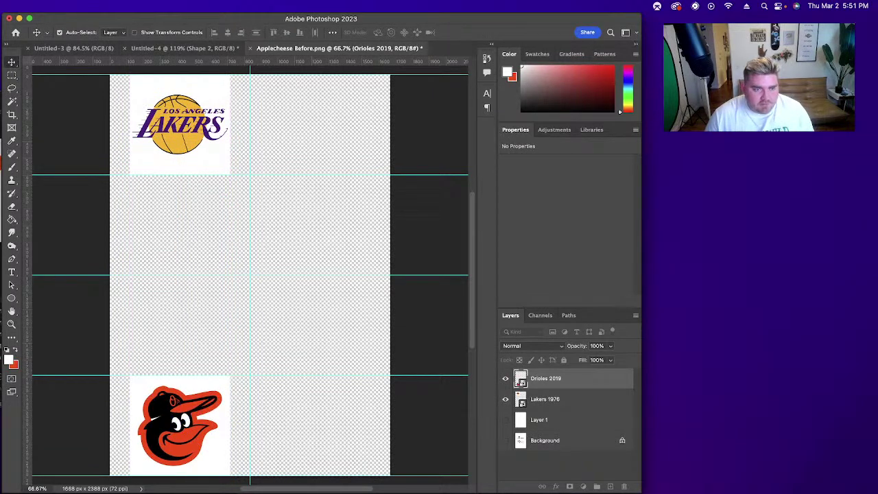
Step: Place Packers 1980.png in the third row's left cell, scaled to 597 px square and aligned with the other logos
left_click_drag(0, 266, 148, 302)
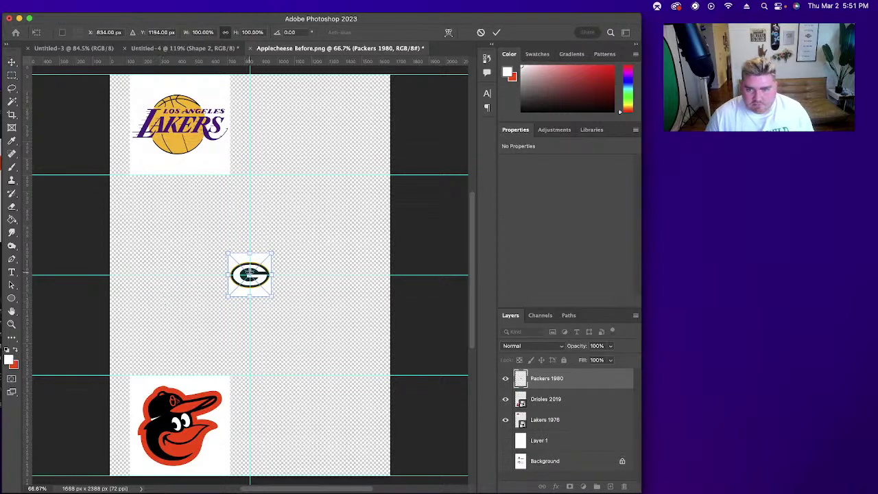
left_click_drag(240, 287, 198, 324)
key("Return")
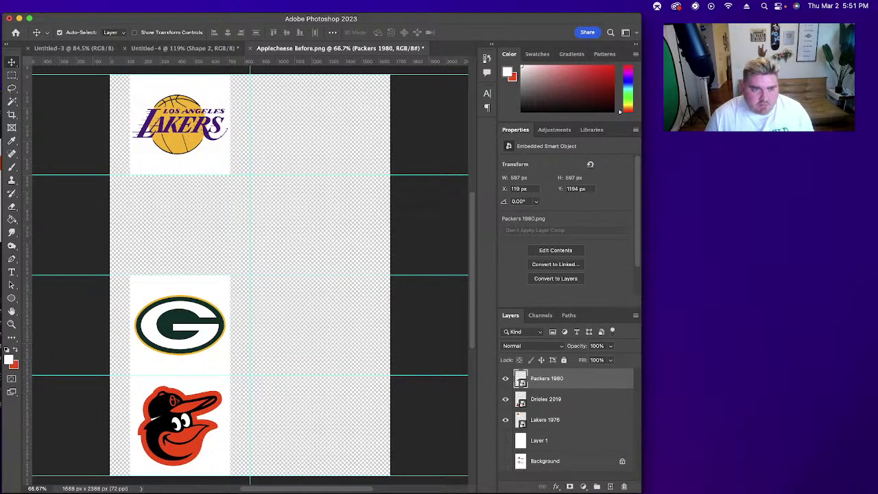
Step: Place Patriots 2000.png in the second row's left cell, scaled to 597 px square at X 119 px, Y 597 px
left_click(1, 247)
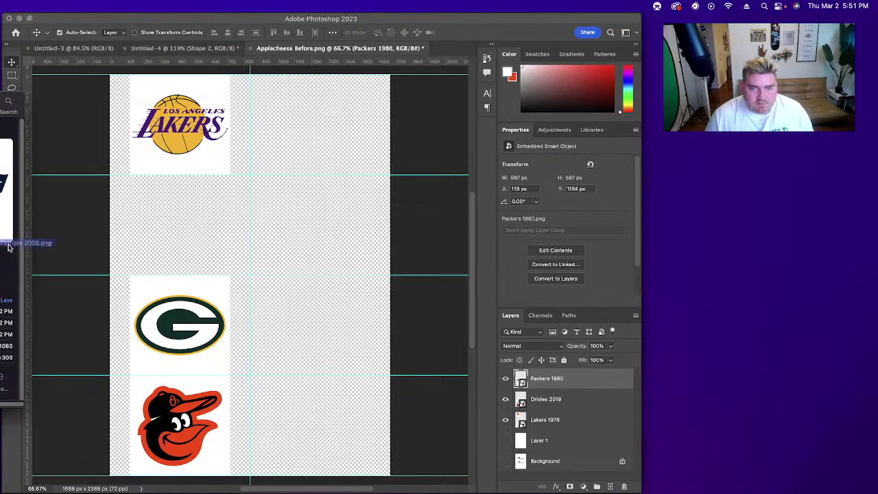
left_click_drag(3, 241, 122, 243)
left_click_drag(242, 265, 199, 227)
key("Return")
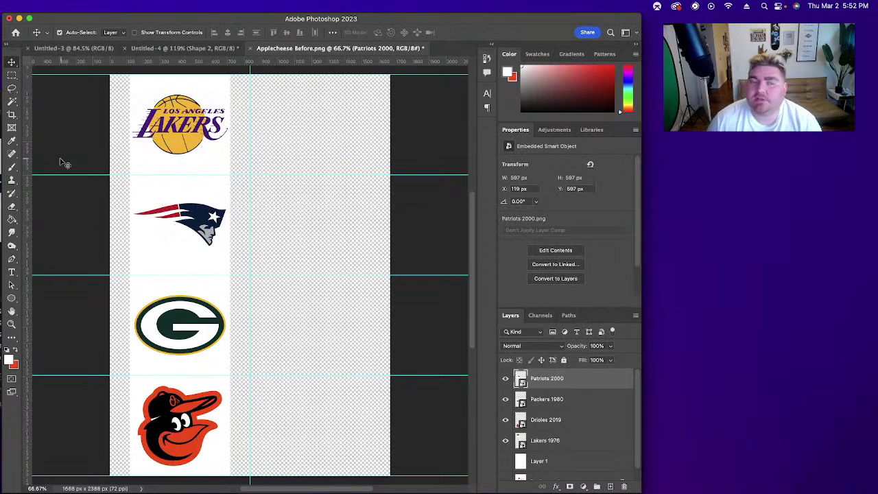
Step: Place Lakers Future.png in the first row's right cell at 230.32% scale and show the white Layer 1 again
left_click(0, 254)
left_click_drag(6, 185, 220, 184)
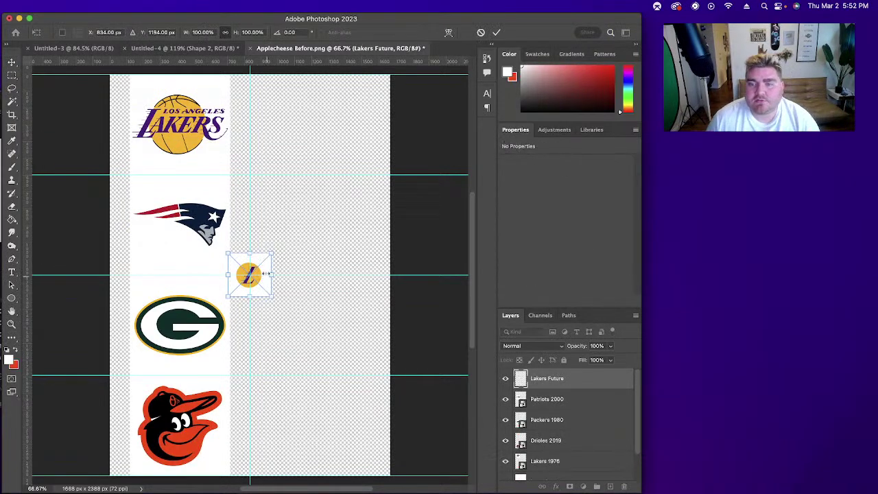
left_click_drag(263, 273, 321, 125)
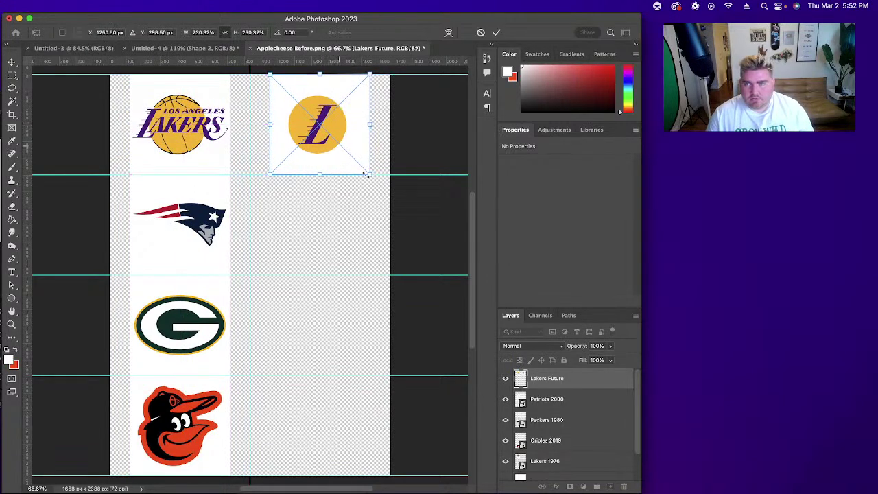
scroll(516, 469, "down", 2)
left_click(506, 457)
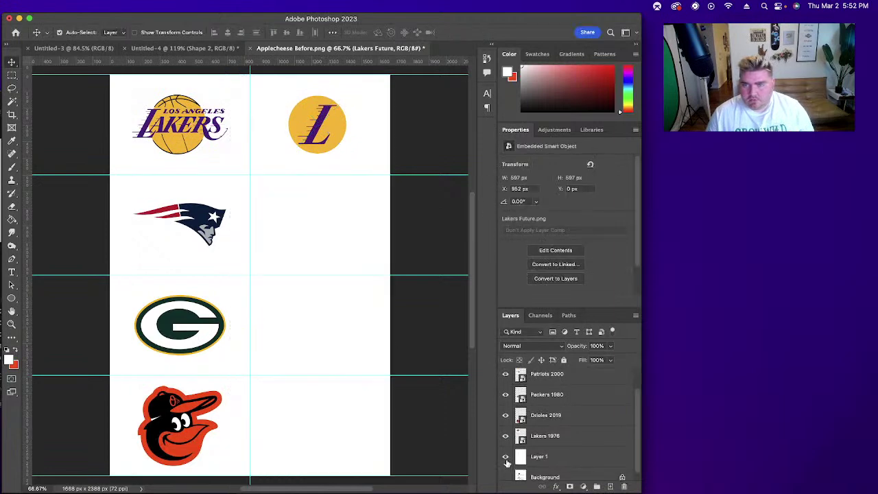
Step: Nudge the Lakers Future logo 3 px to the right
key("super+t")
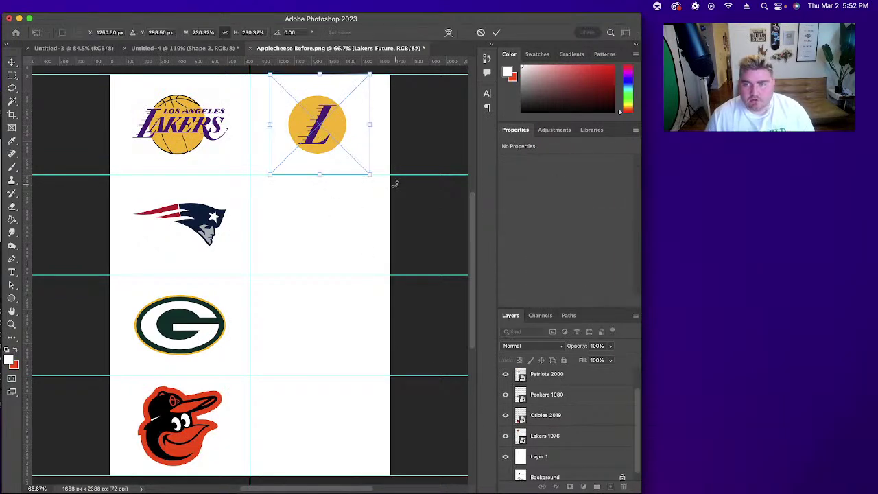
key("Right")
key("Right")
key("Right")
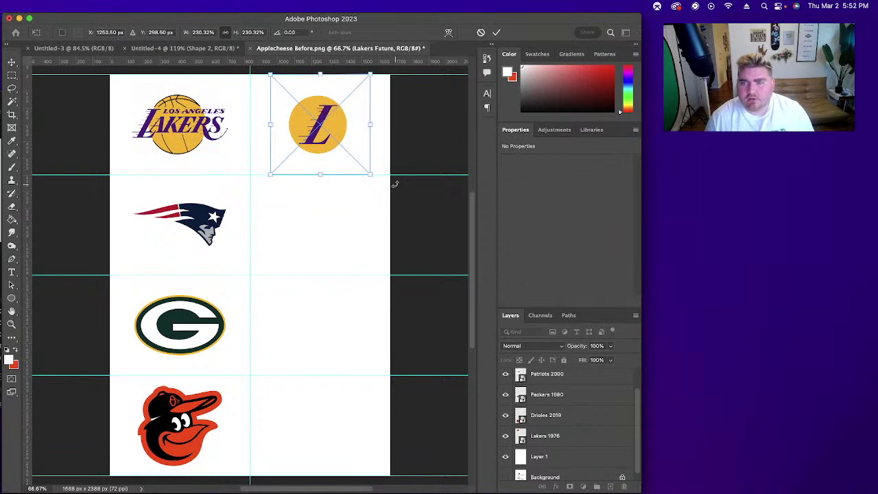
key("Return")
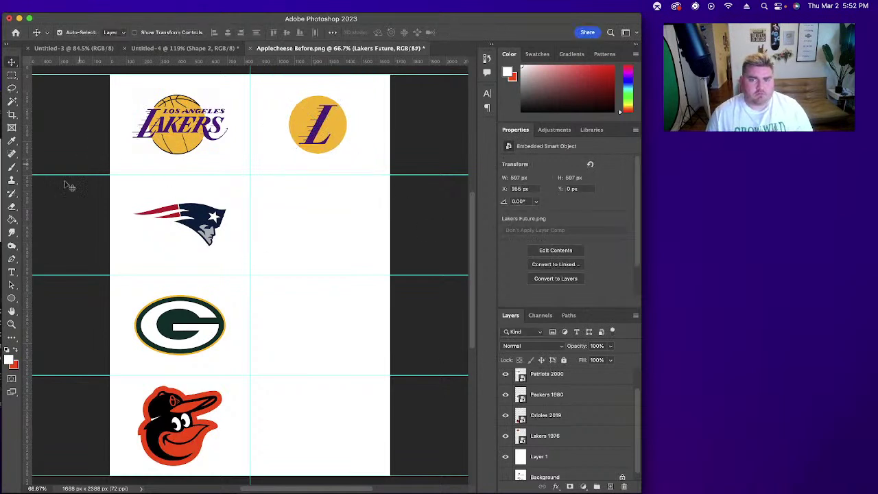
Step: Hide Layer 1 and place Orioles Future.png in the fourth row's right cell, scaled to 597 px square below the Lakers Future logo
key("super+Tab")
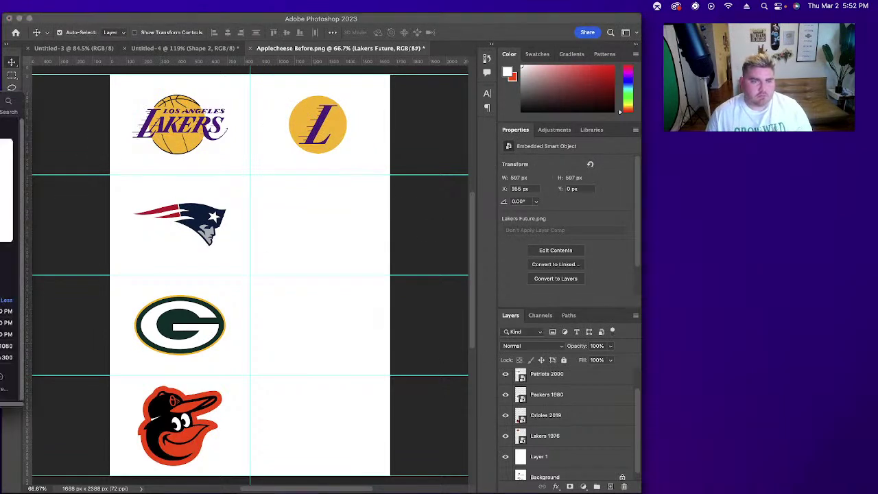
left_click_drag(7, 192, 249, 274)
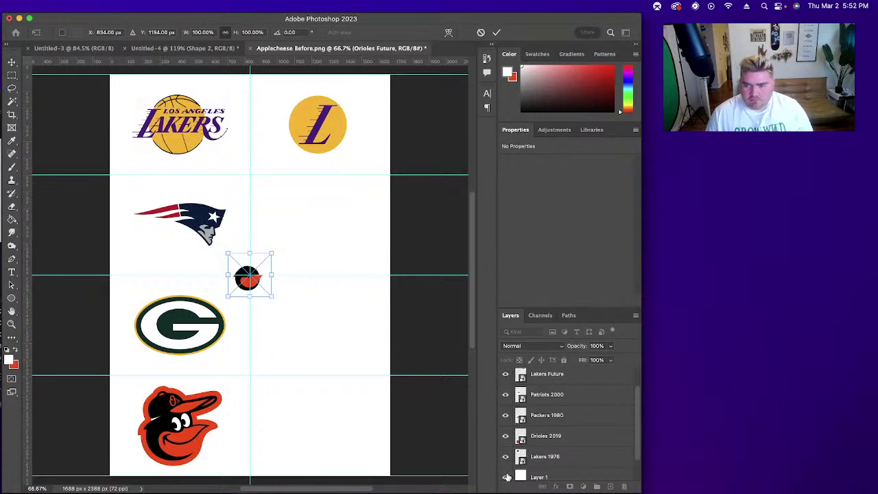
left_click(506, 477)
left_click_drag(261, 286, 371, 201)
key("ctrl+t")
left_click_drag(310, 206, 310, 427)
key("Return")
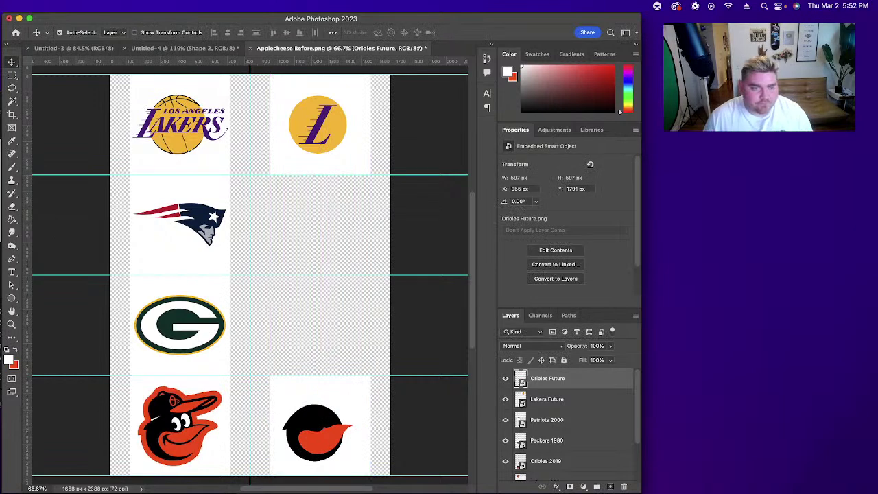
Step: Place Packers Future.png in the third row's right cell at 230.32% scale, aligned with the other future logos
key("super+Tab")
left_click_drag(7, 192, 337, 324)
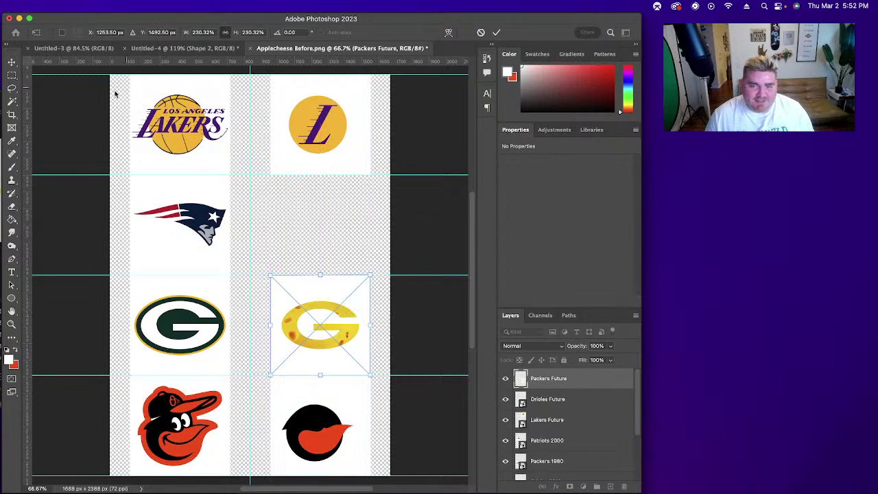
left_click(12, 62)
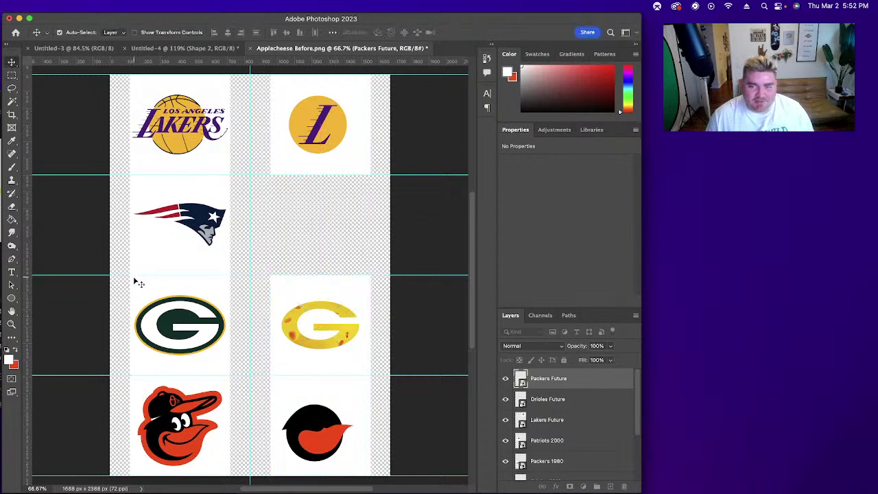
Step: Place Patriots Future.png in the second row's right cell at 230.32% scale, aligned with the Patriots 2000 logo
key("super+Tab")
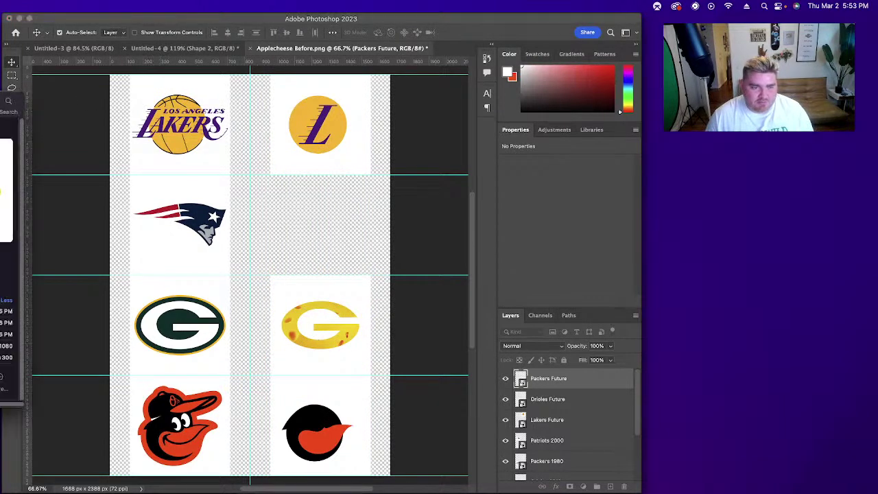
left_click_drag(6, 188, 328, 220)
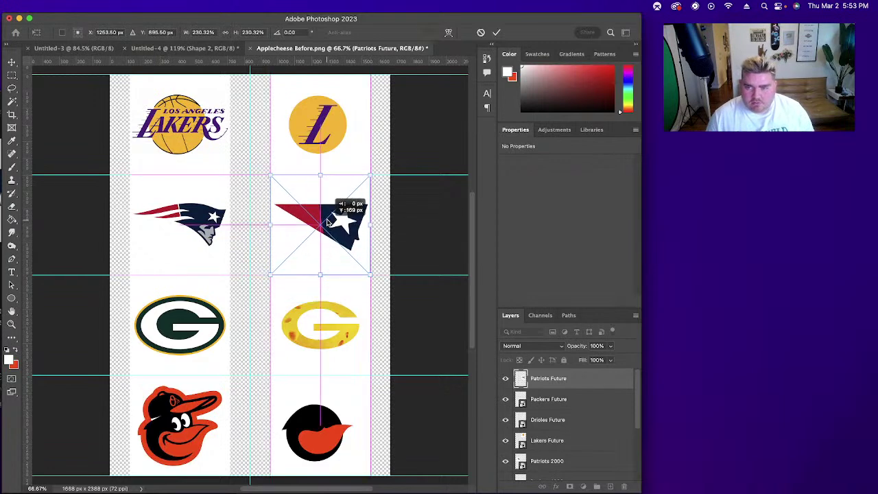
left_click(13, 63)
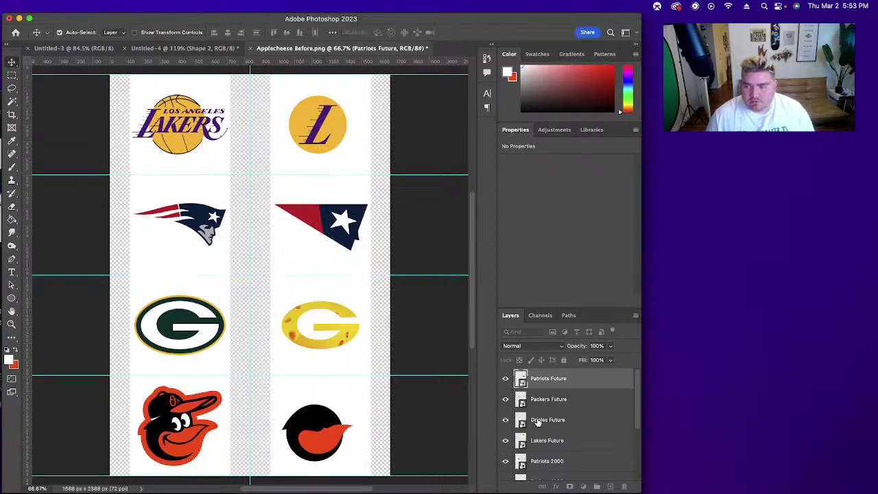
scroll(540, 406, "down", 1)
left_click_drag(423, 448, 192, 110)
left_click_drag(328, 245, 330, 245)
left_click(438, 244)
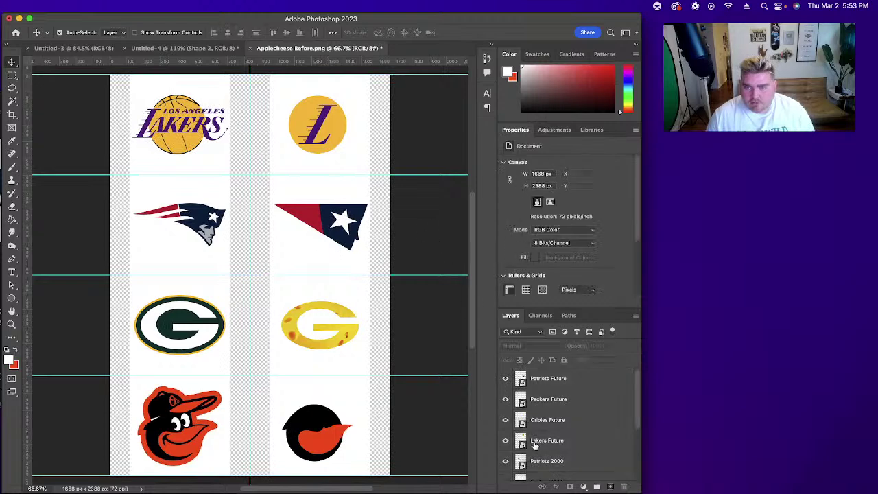
Step: Show Layer 1 again so its white background fills the canvas behind the logos
scroll(516, 472, "down", 3)
left_click(505, 458)
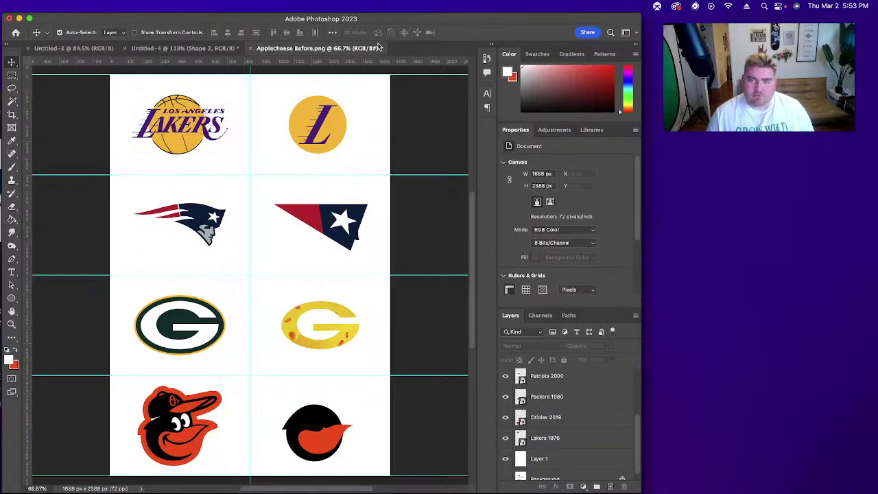
scroll(583, 397, "up", 3)
left_click(583, 382)
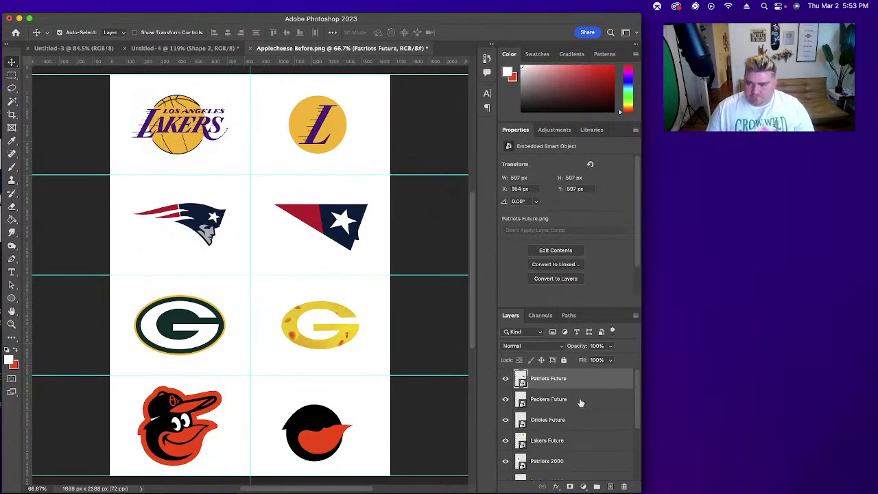
left_click_drag(584, 389, 580, 445)
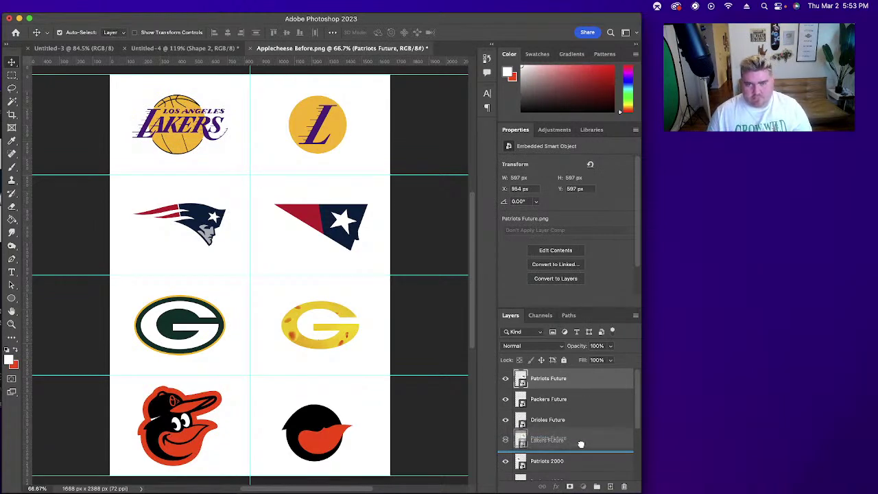
left_click_drag(580, 444, 582, 446)
key("super+z")
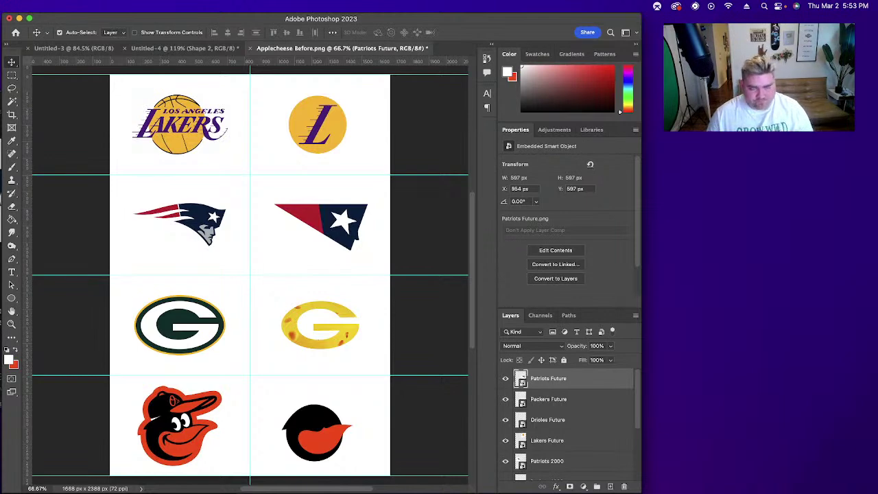
Step: Save the logo comparison in the Oversimplified Sports folder with a name beginning "Oversimplified Sports Thu"
key("super+shift+s")
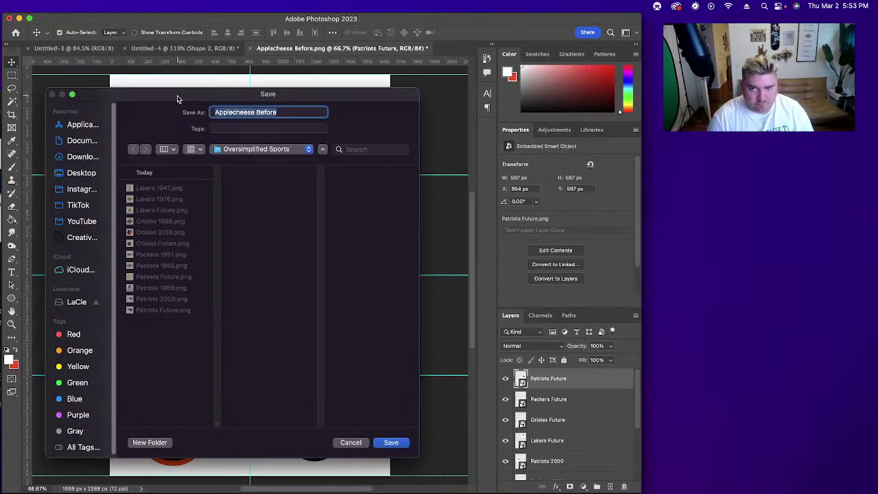
type("Oversimplified Sports Thu")
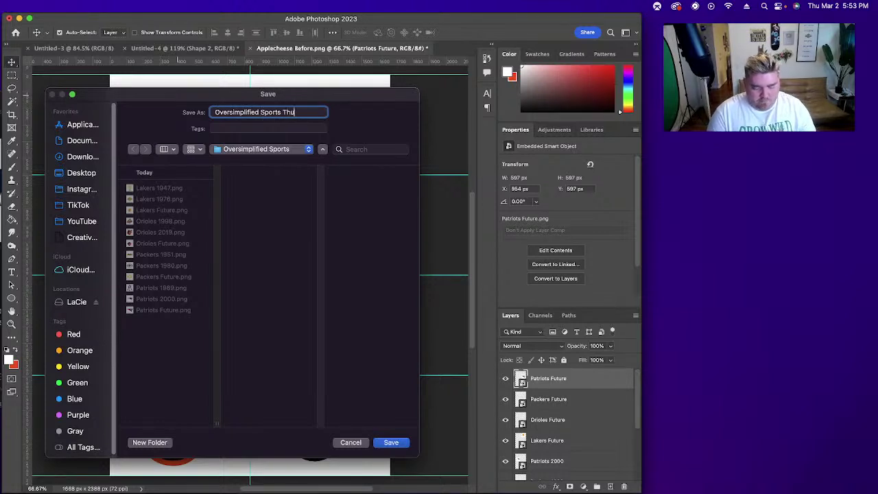
key("Return")
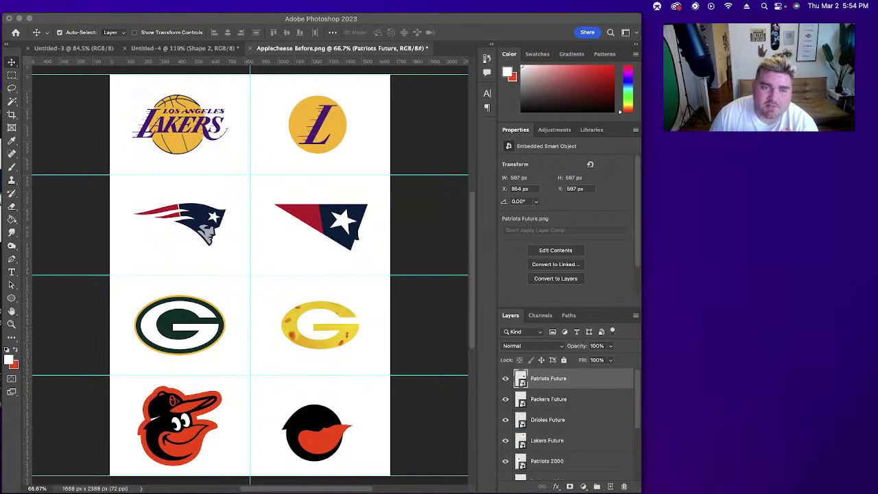
Step: Bring the Finder window previewing Patriots Future.png into view and close it
left_click(1, 206)
left_click_drag(1, 102, 92, 85)
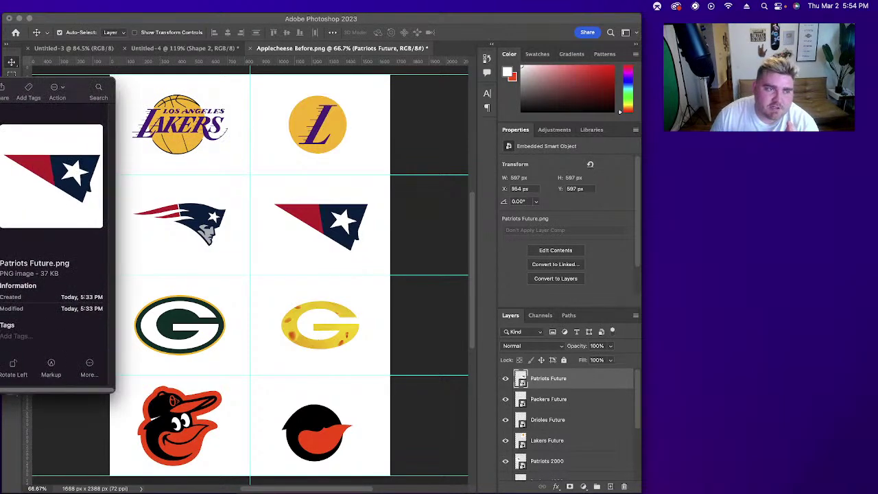
key("super+w")
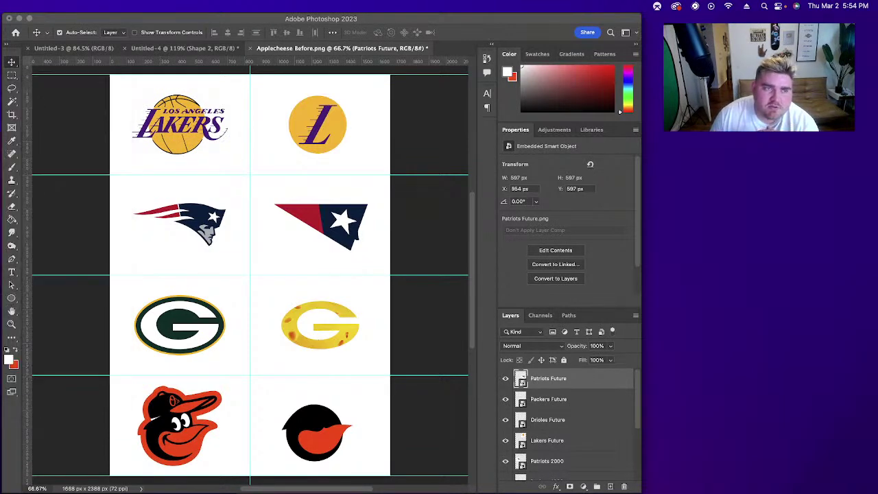
Step: Switch to Chrome and enlarge its new-tab window to cover the Photoshop window
key("super+Tab")
key("super+Tab")
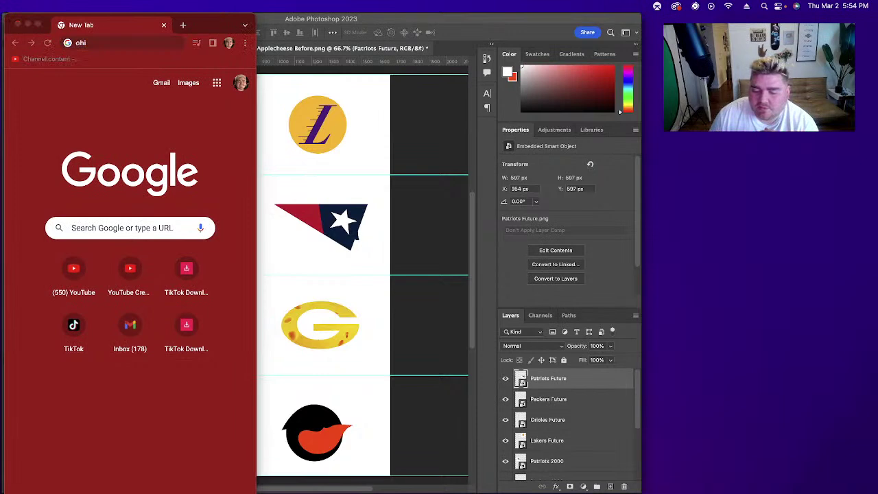
key("super+Tab")
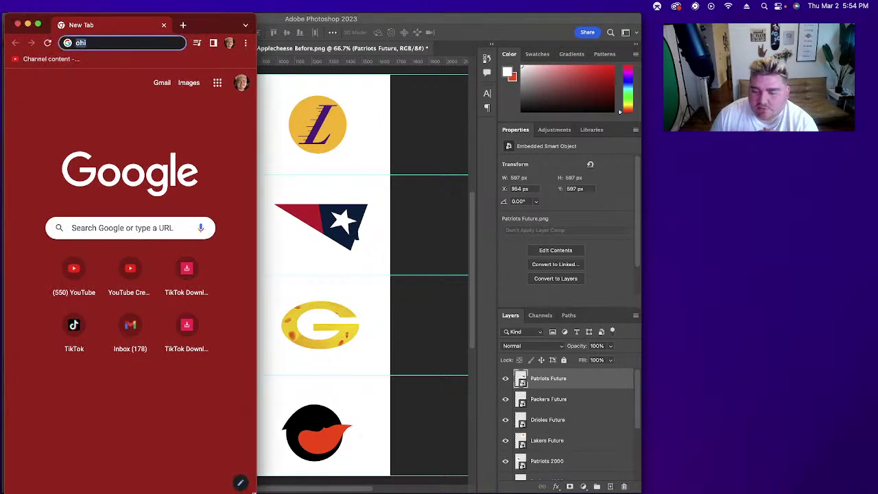
left_click_drag(256, 479, 638, 493)
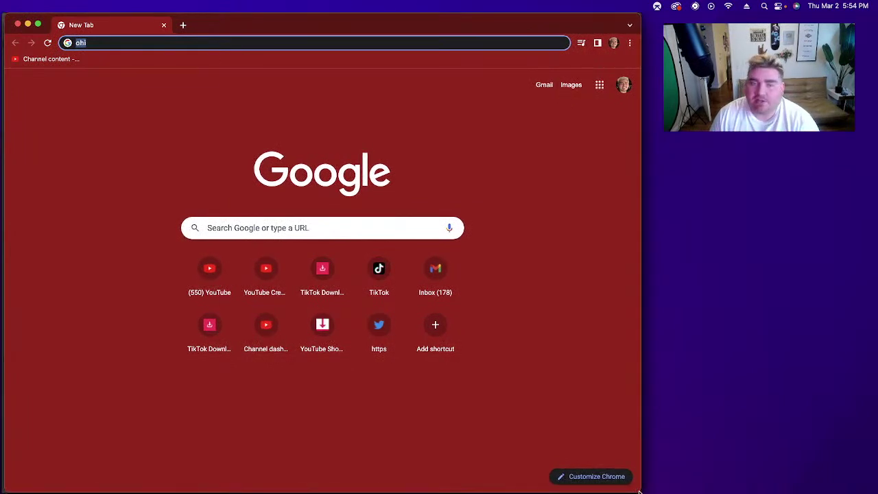
left_click_drag(4, 25, 1, 27)
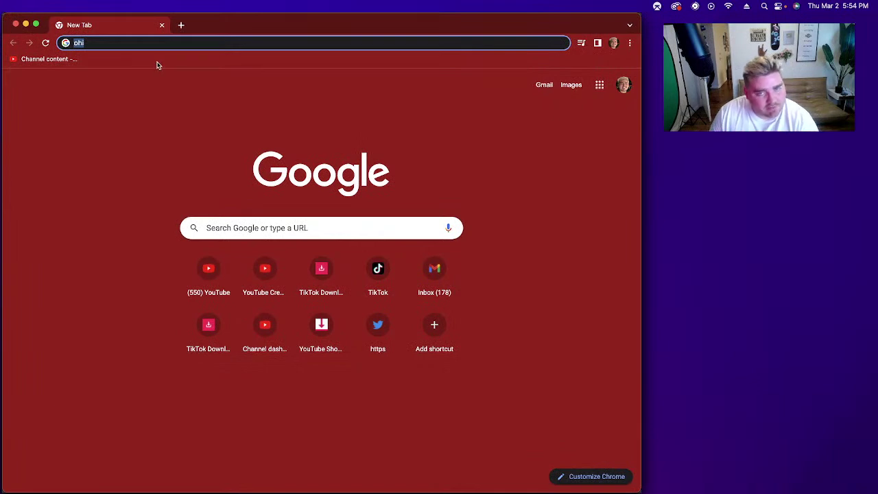
Step: Open the creator's TikTok profile and examine its follower count
type("tiktok.com/@tylietok")
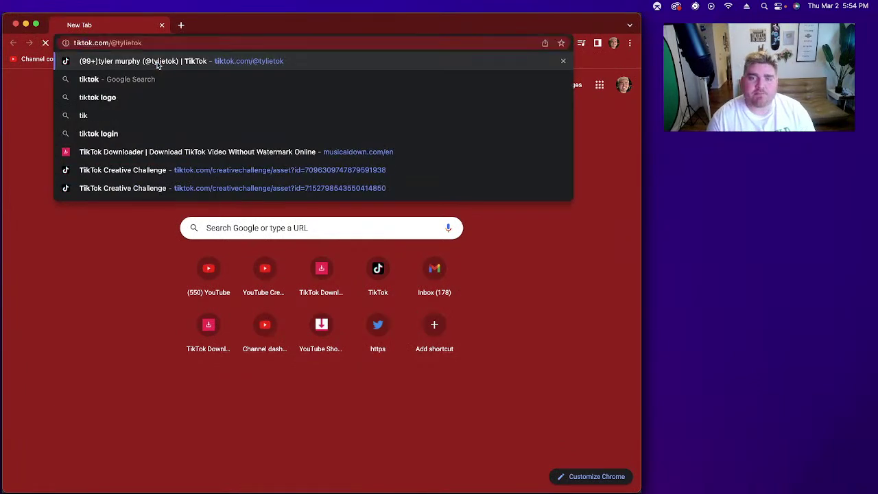
key("Return")
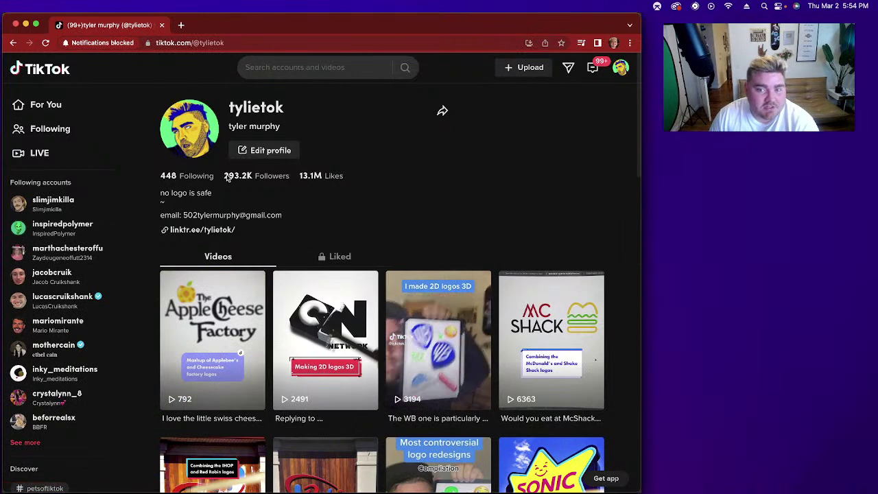
left_click_drag(225, 176, 261, 177)
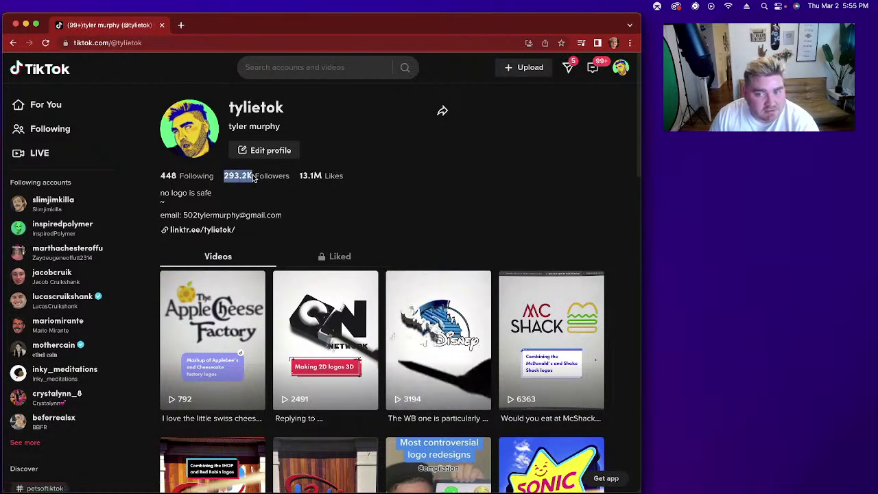
left_click(251, 180)
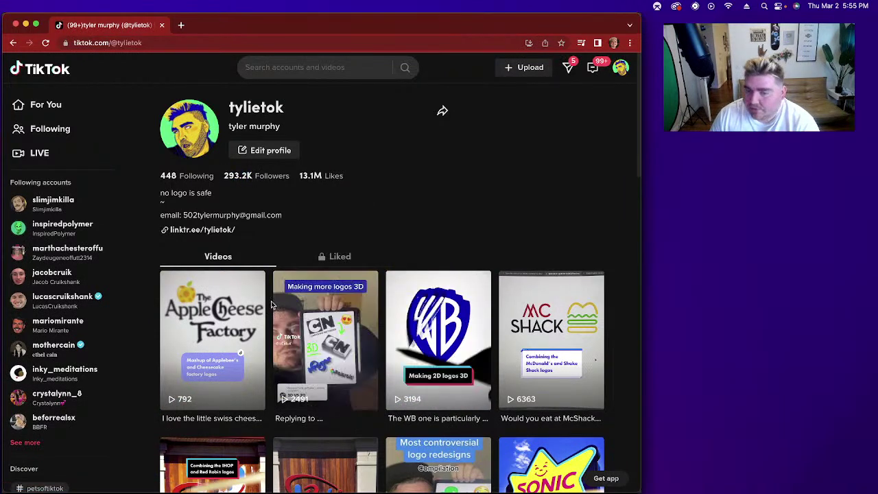
Step: Watch The Apple Cheese Factory video through its storefront shot, and close that browser window
left_click(199, 308)
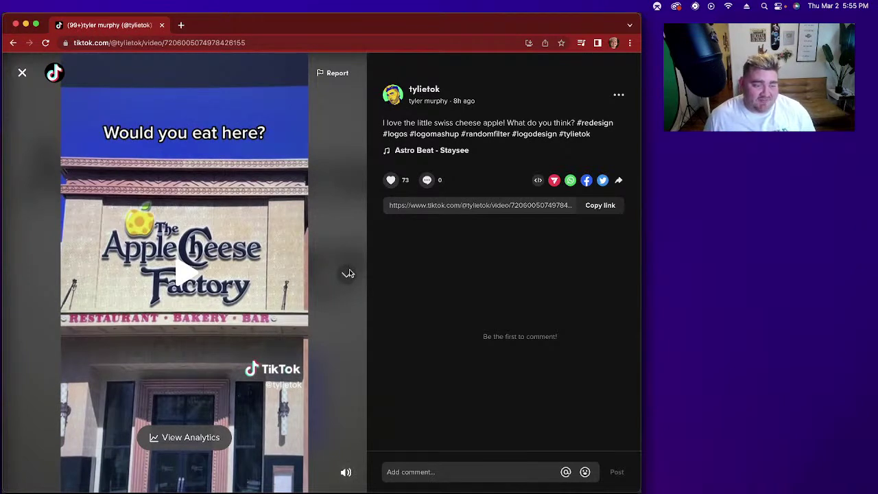
left_click(304, 275)
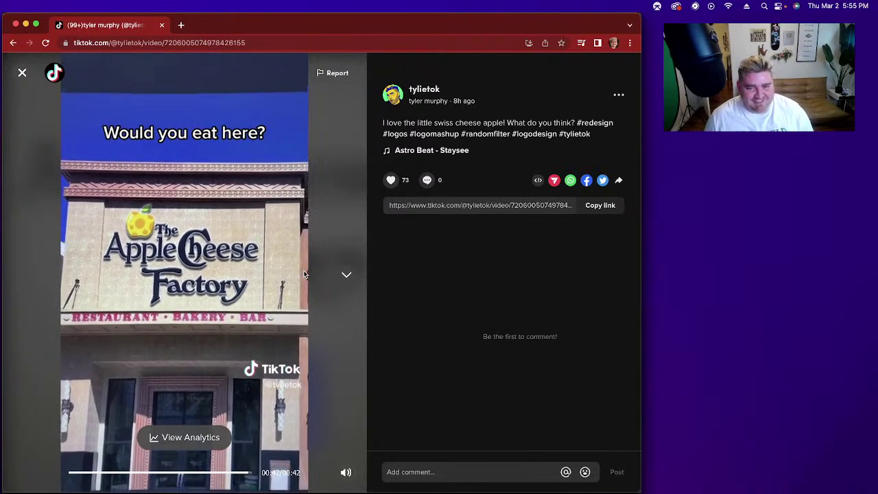
left_click(305, 275)
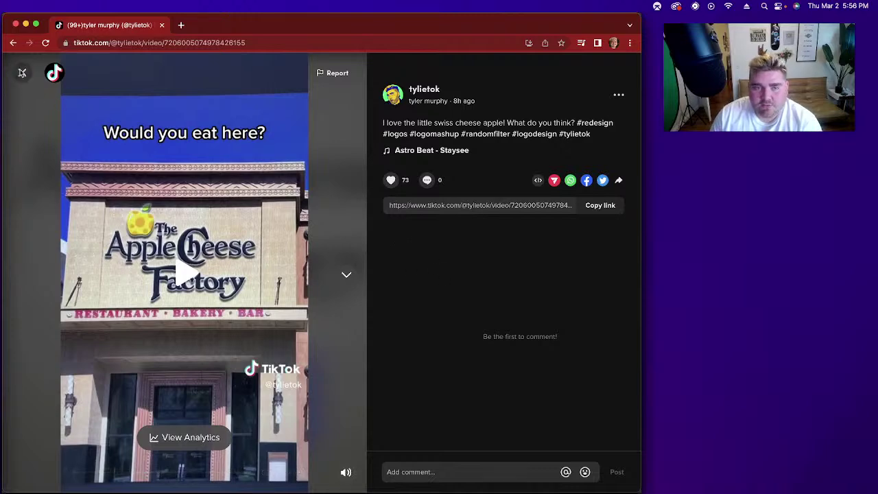
left_click(16, 25)
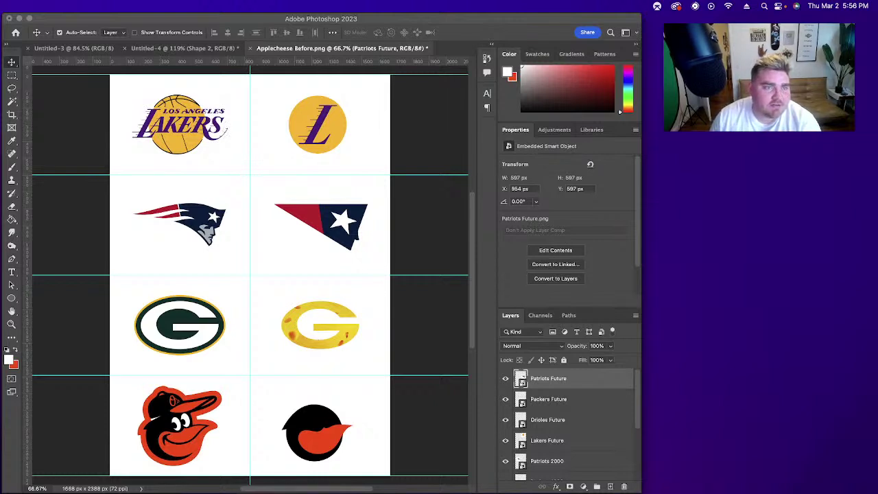
Step: Open a new Chrome window, widen it and load the creator's TikTok profile
key("super+n")
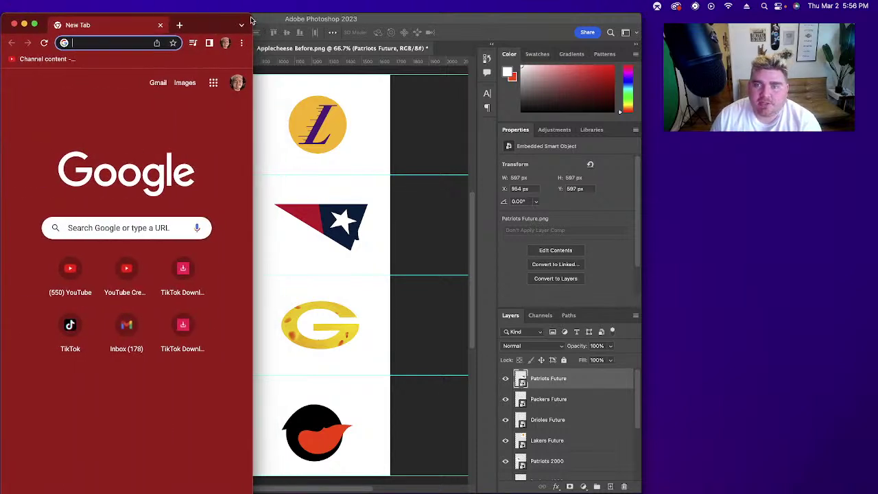
left_click_drag(252, 14, 638, 5)
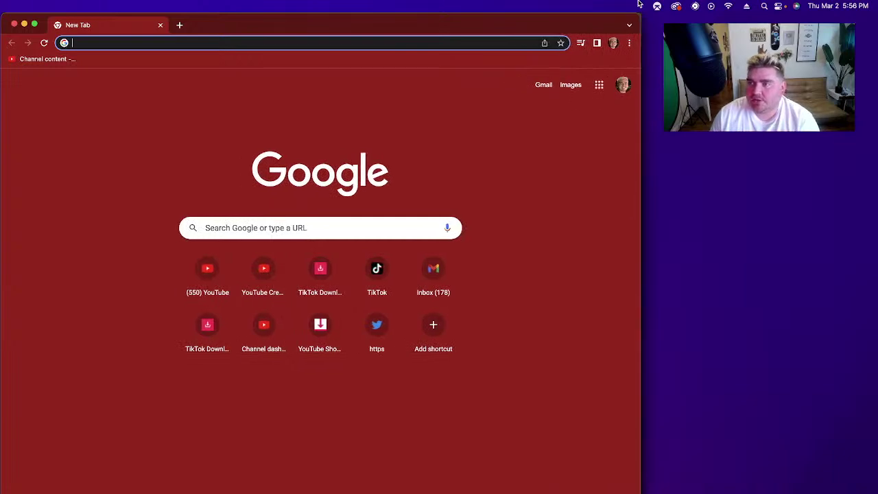
type("ty")
key("BackSpace")
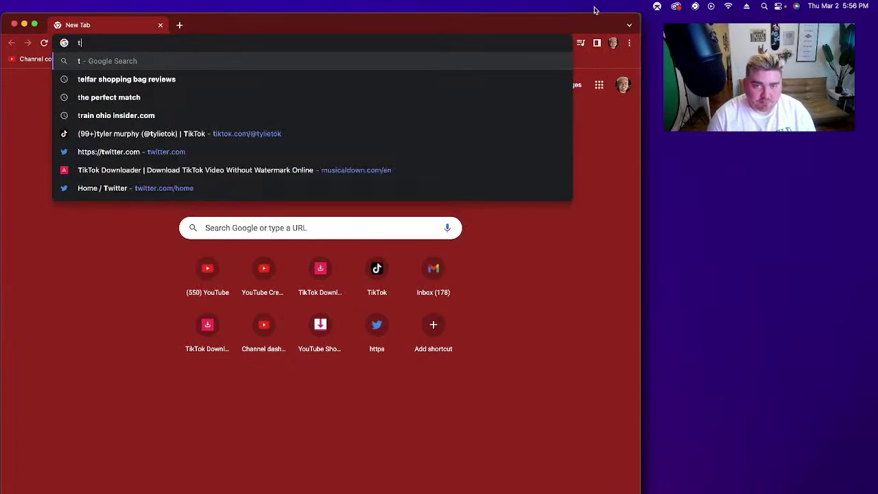
type("ik")
key("Return")
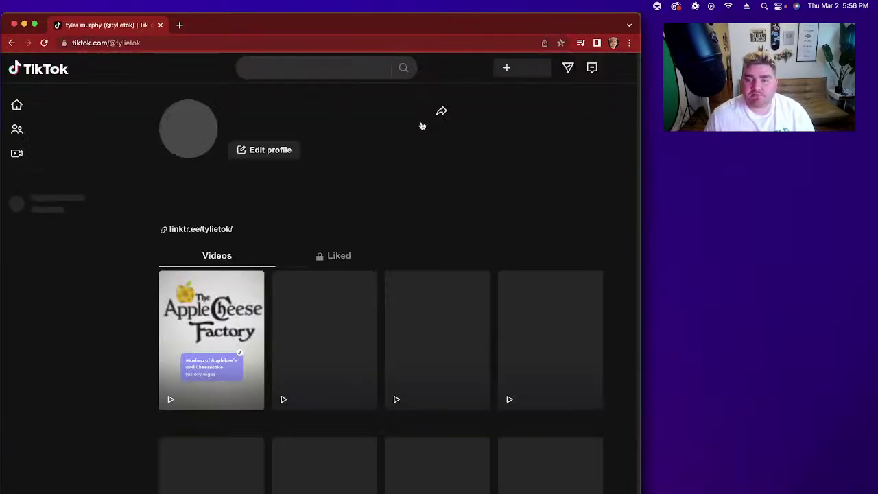
Step: Copy the link address of The Apple Cheese Factory video and open the TikTok downloader at musicaldown.com/en
right_click(200, 337)
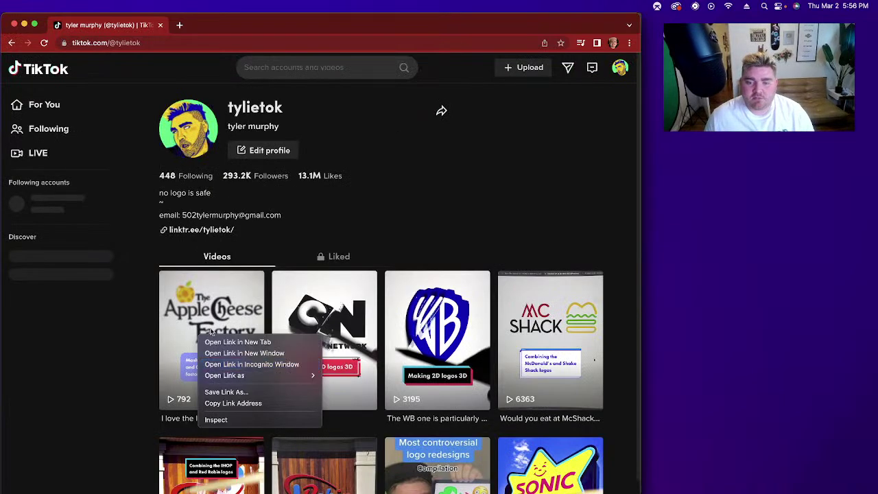
left_click(233, 402)
left_click(181, 42)
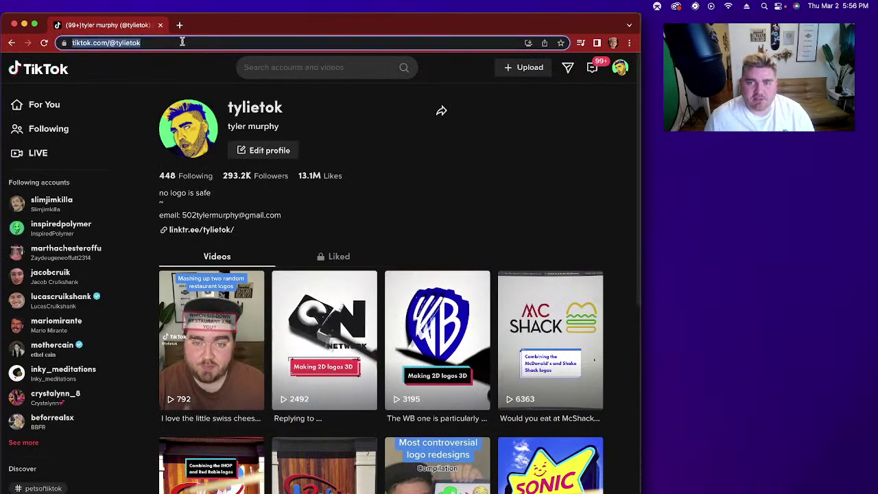
type("mu")
key("Return")
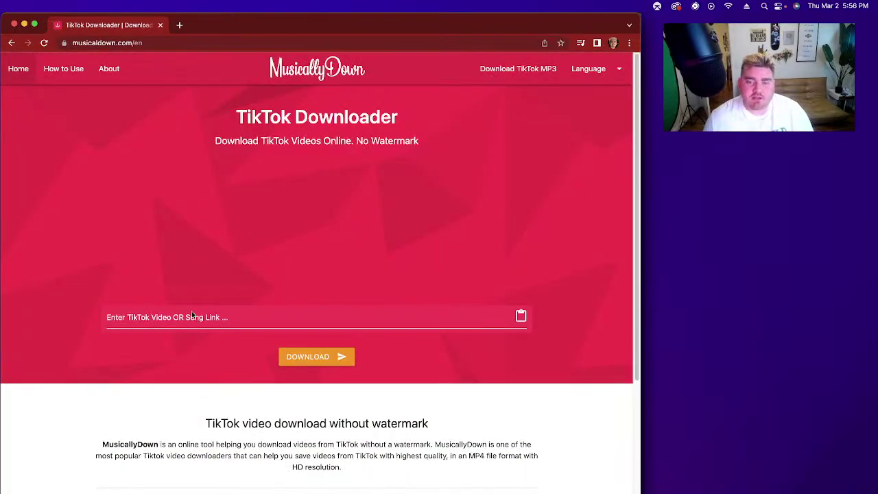
Step: Submit the copied video link to the downloader and download the video as an MP4, dismissing the advert
left_click(191, 314)
key("super+v")
left_click(308, 357)
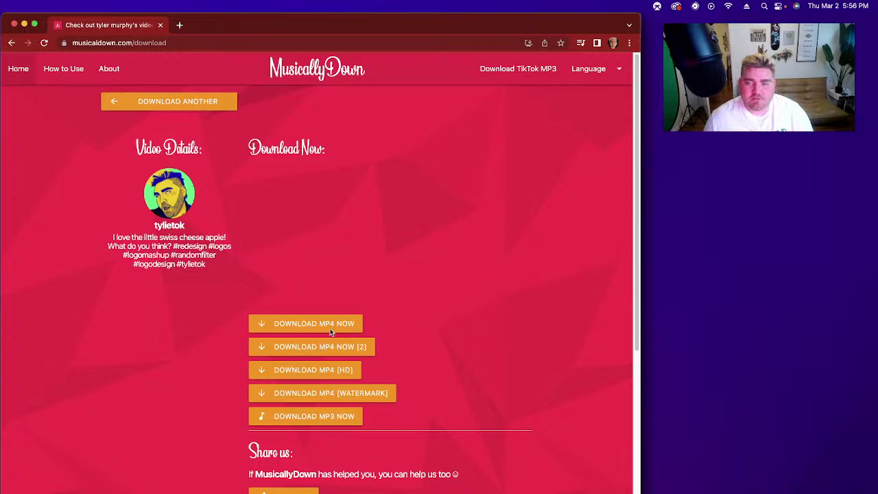
left_click(330, 327)
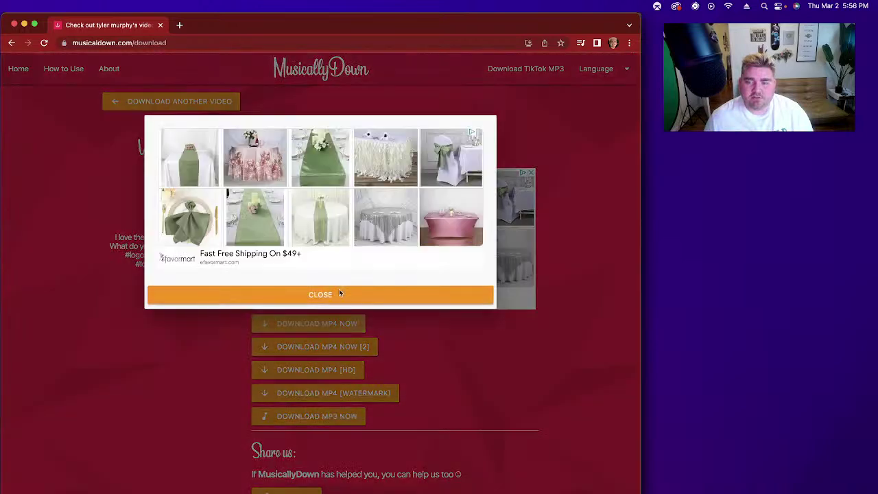
left_click(339, 294)
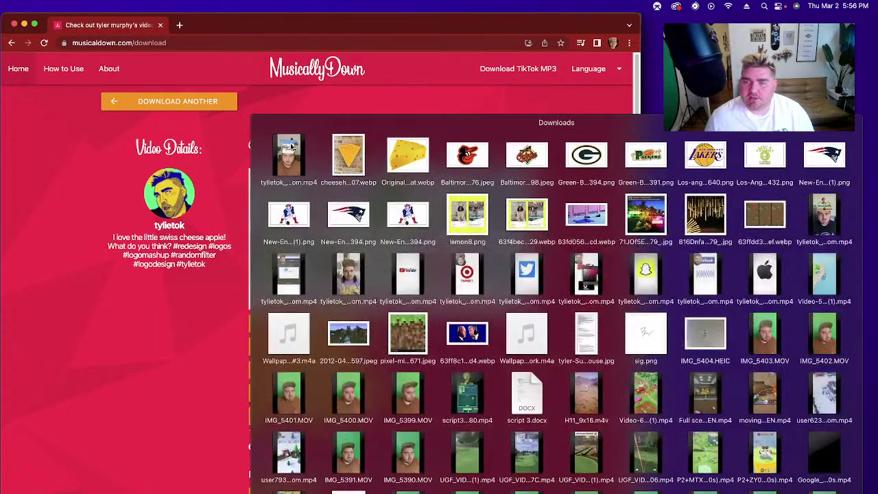
Step: Open the newly downloaded video from Downloads, skip to 00:40 at the "Would you eat here?" shot and reposition its window
left_click(291, 147)
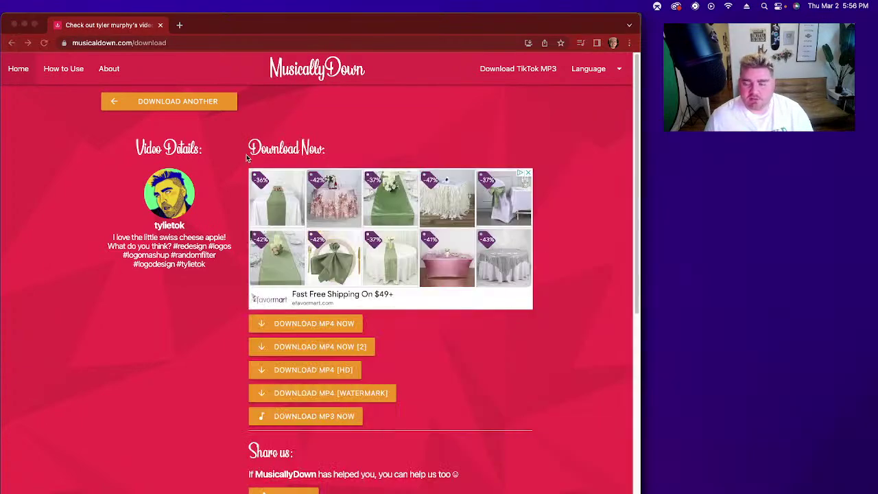
left_click_drag(207, 67, 308, 51)
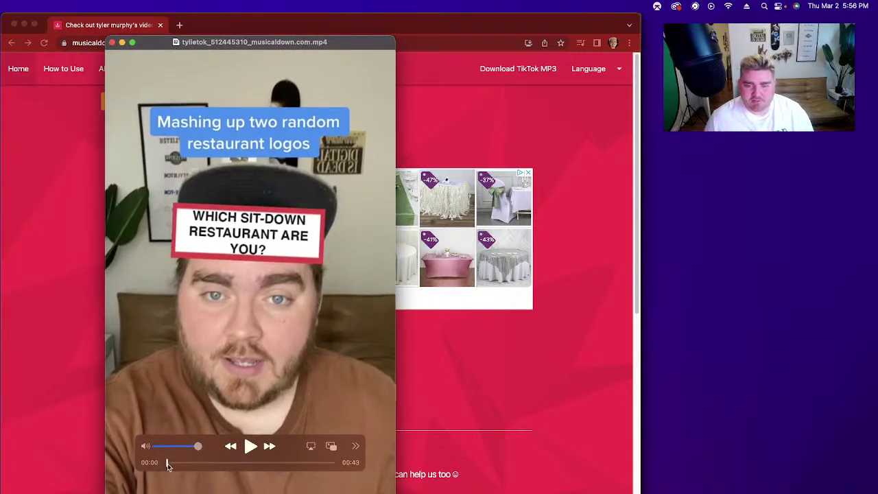
left_click_drag(168, 463, 331, 449)
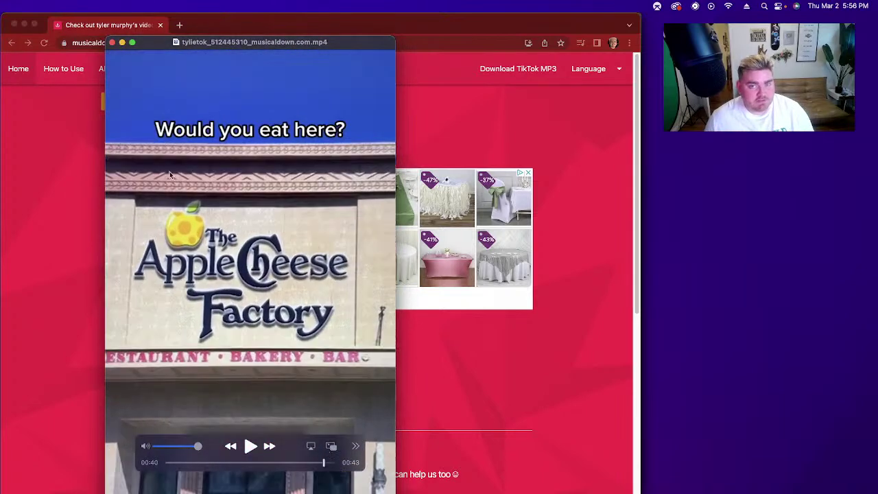
left_click_drag(215, 42, 188, 118)
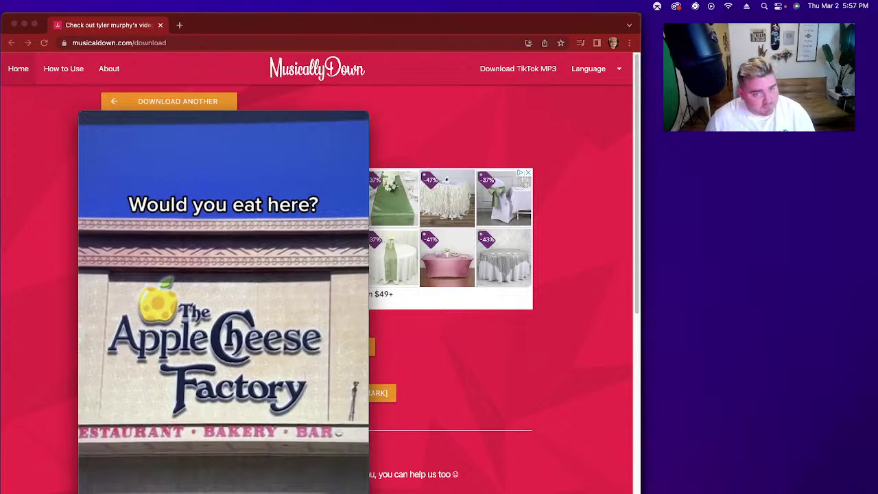
left_click_drag(209, 117, 181, 28)
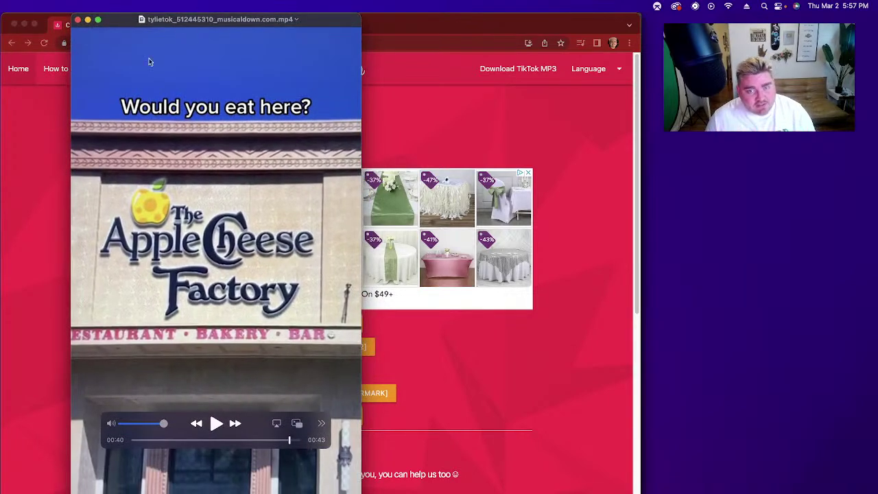